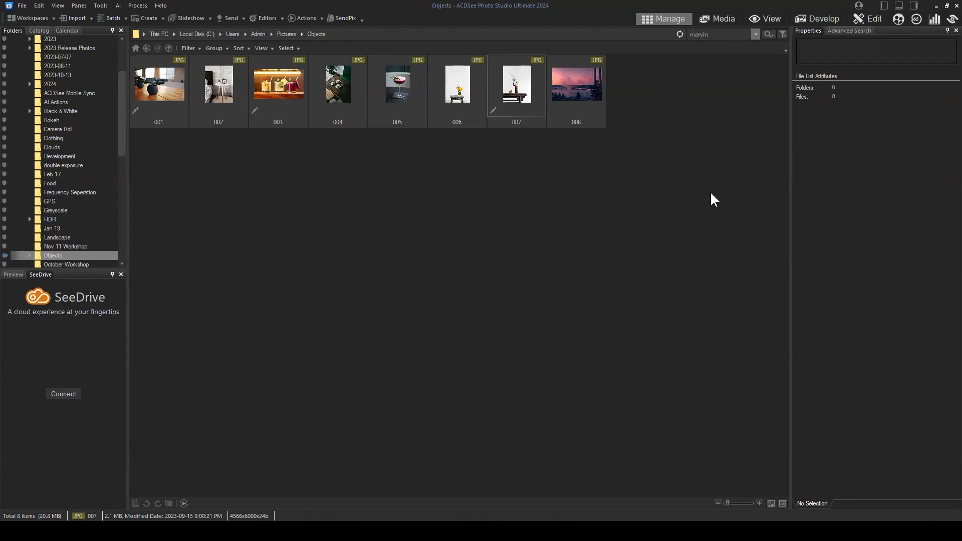
- Try an overall exposure of +4.00 eV on photo 008 in Develop mode and reset it to 0
{"action": "left_click", "coordinate": [579, 91]}
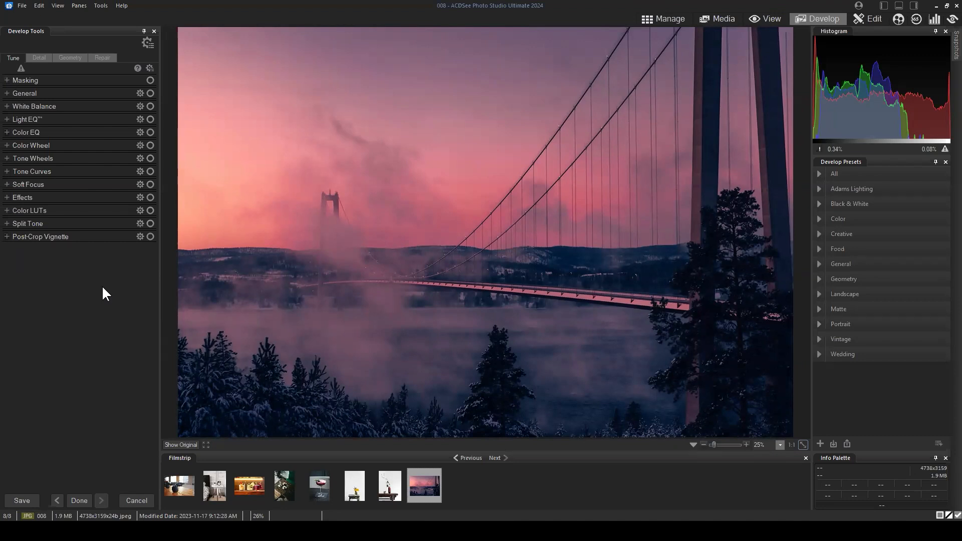
{"action": "left_click", "coordinate": [16, 97]}
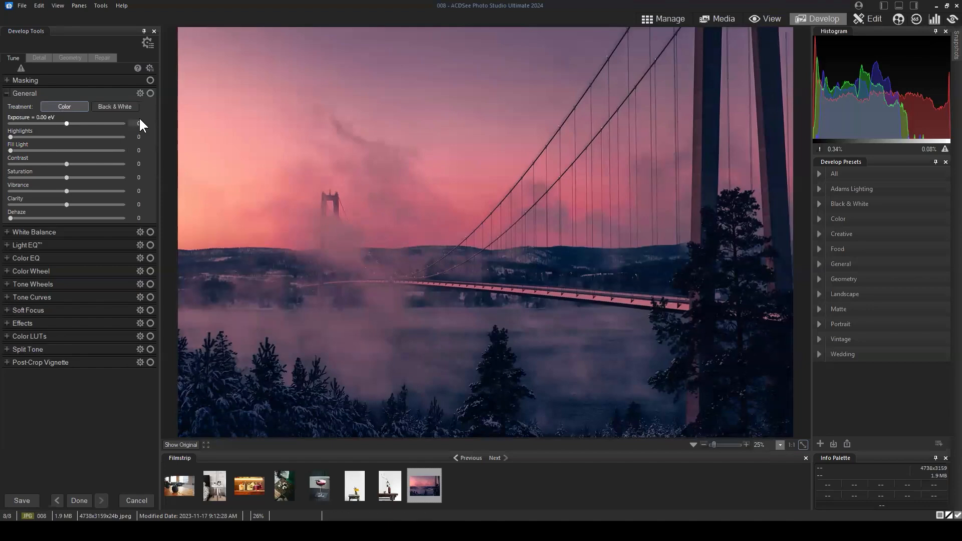
{"action": "left_click_drag", "start_coordinate": [66, 123], "coordinate": [284, 157]}
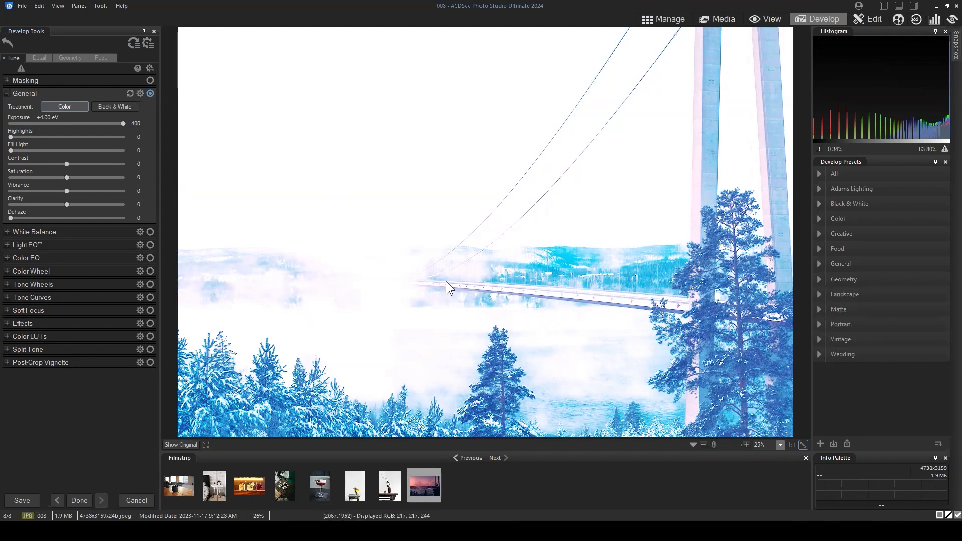
{"action": "double_click", "coordinate": [80, 123]}
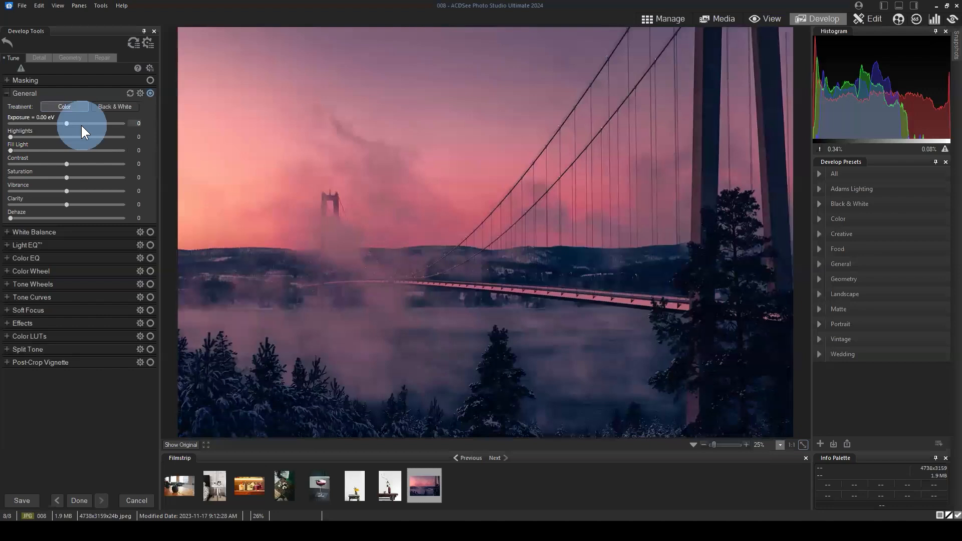
{"action": "left_click", "coordinate": [13, 96]}
- Create an AI Sky mask on the bridge photo and raise the masked area's exposure to +2.21 eV
{"action": "left_click", "coordinate": [85, 83]}
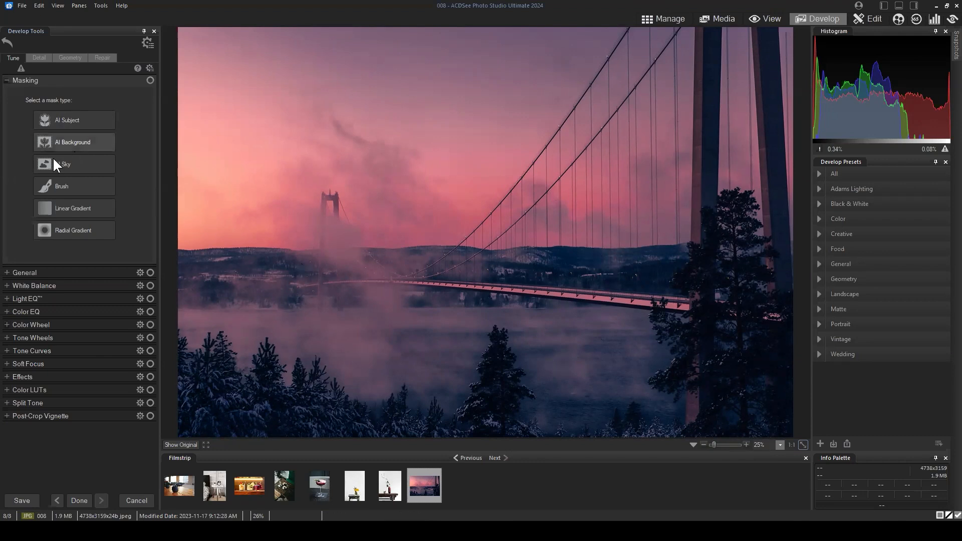
{"action": "left_click", "coordinate": [76, 161]}
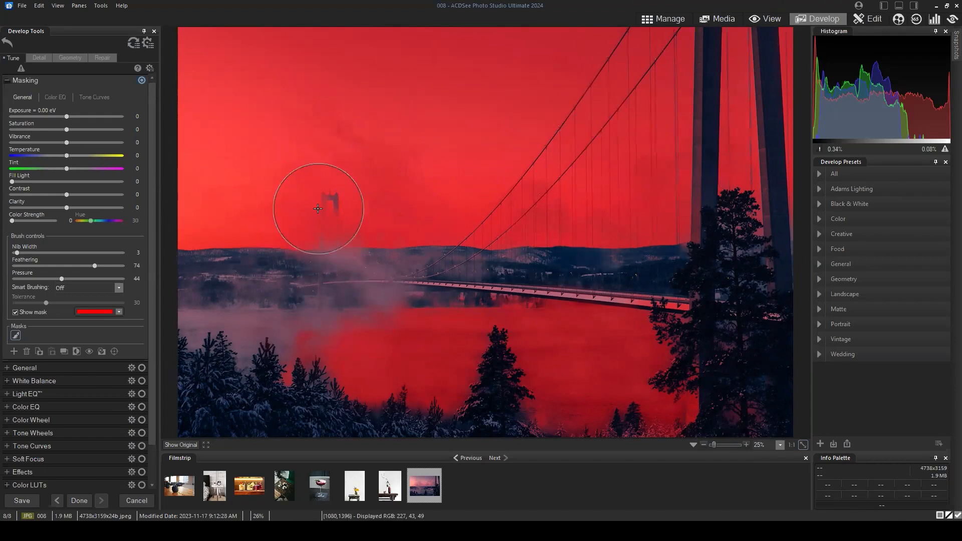
{"action": "mouse_move", "coordinate": [318, 209]}
{"action": "left_mouse_down"}
{"action": "mouse_move", "coordinate": [307, 210]}
{"action": "mouse_move", "coordinate": [309, 227]}
{"action": "mouse_move", "coordinate": [276, 230]}
{"action": "left_mouse_up"}
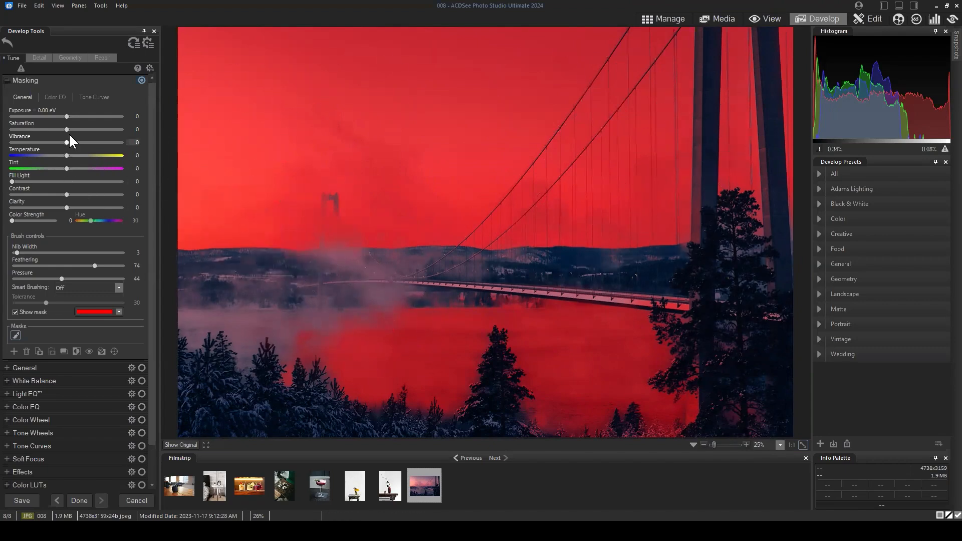
{"action": "mouse_move", "coordinate": [66, 117]}
{"action": "left_mouse_down"}
{"action": "mouse_move", "coordinate": [101, 119]}
{"action": "mouse_move", "coordinate": [92, 116]}
{"action": "left_mouse_up"}
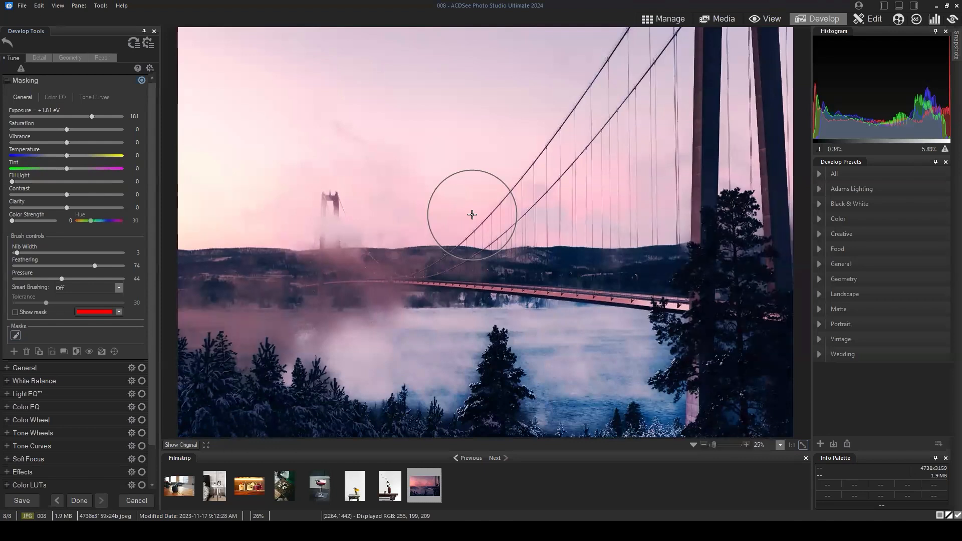
{"action": "left_click_drag", "start_coordinate": [92, 116], "coordinate": [97, 116]}
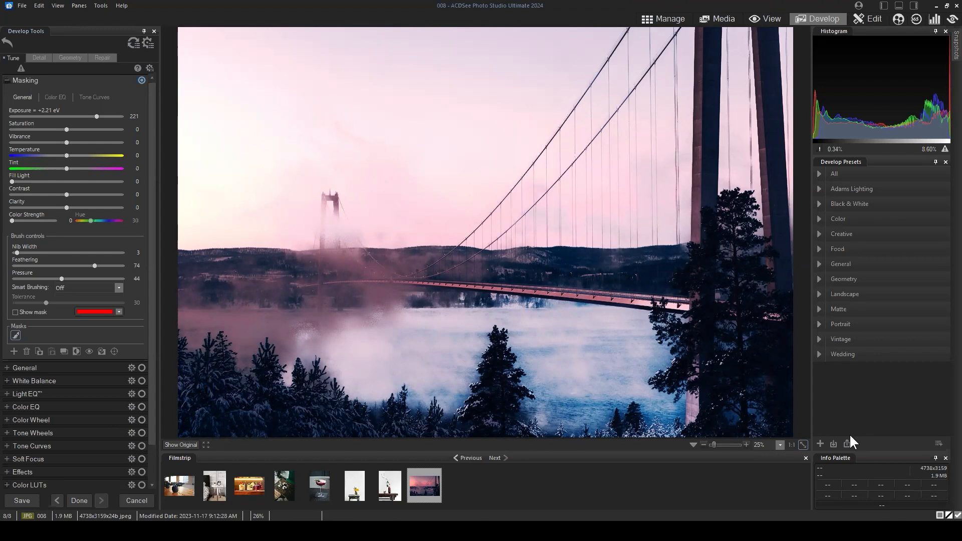
- Discard the edits to photo 008 and open photo 004 in Edit mode
{"action": "left_click", "coordinate": [664, 19]}
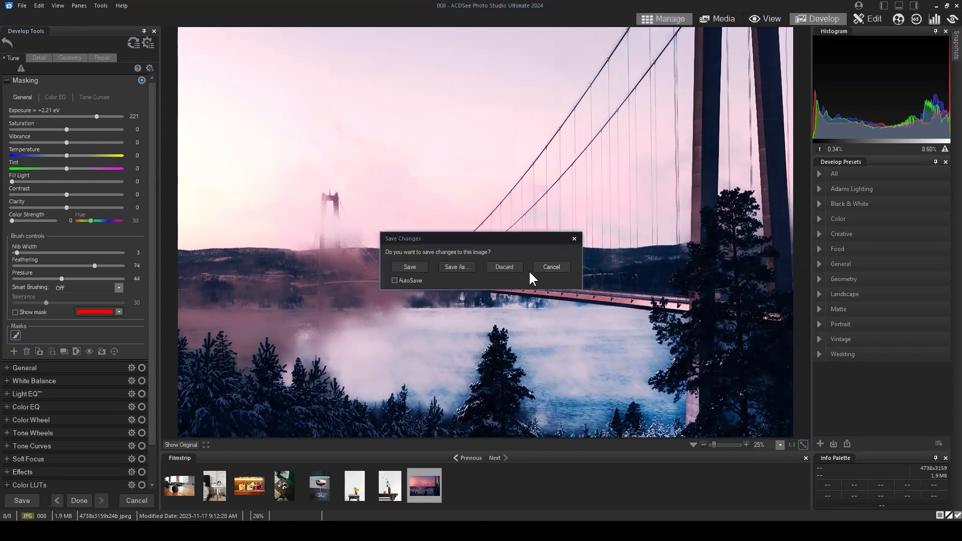
{"action": "left_click", "coordinate": [507, 269]}
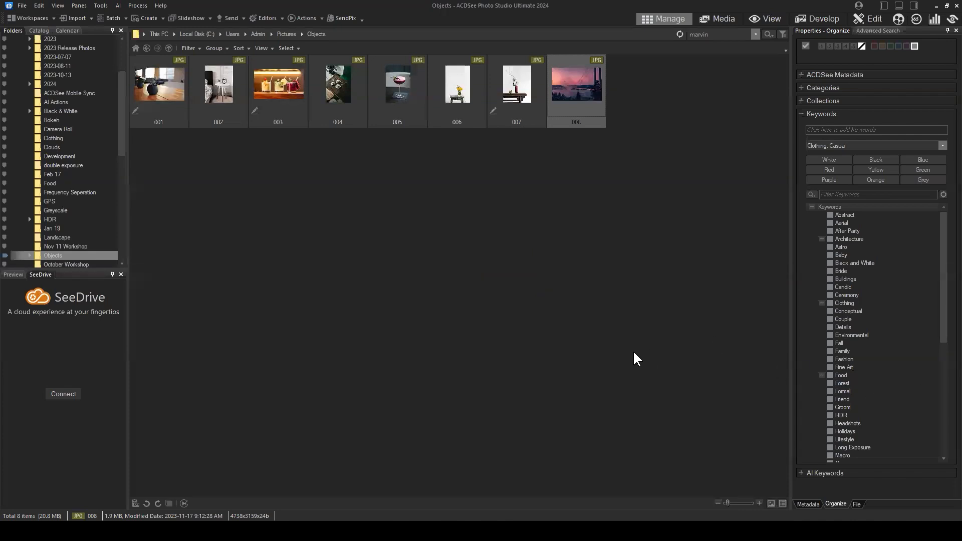
{"action": "left_click", "coordinate": [633, 357]}
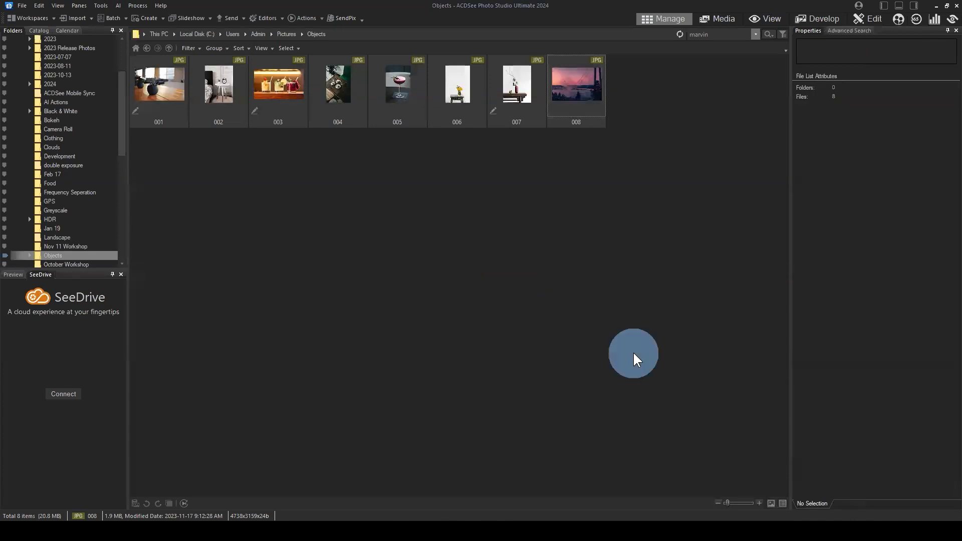
{"action": "left_click", "coordinate": [334, 93]}
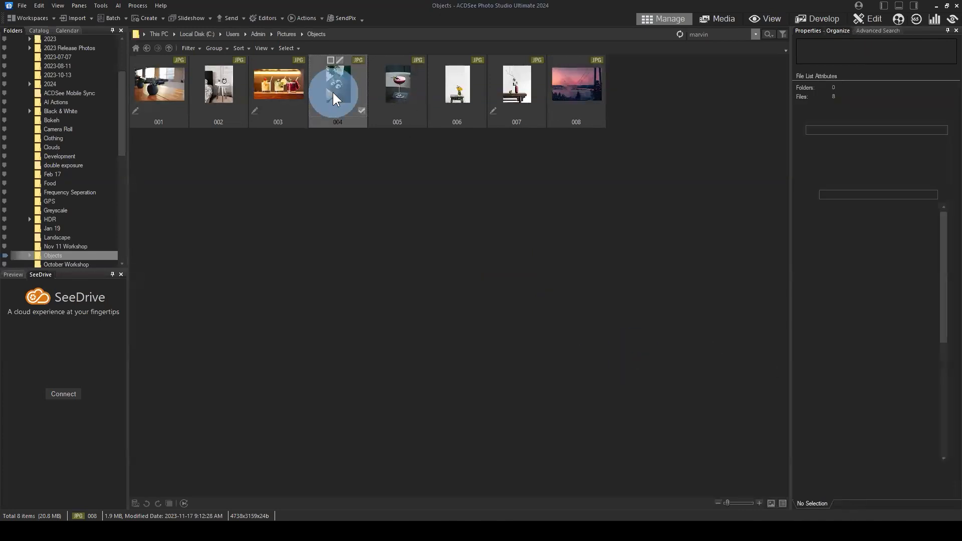
{"action": "left_click", "coordinate": [866, 19]}
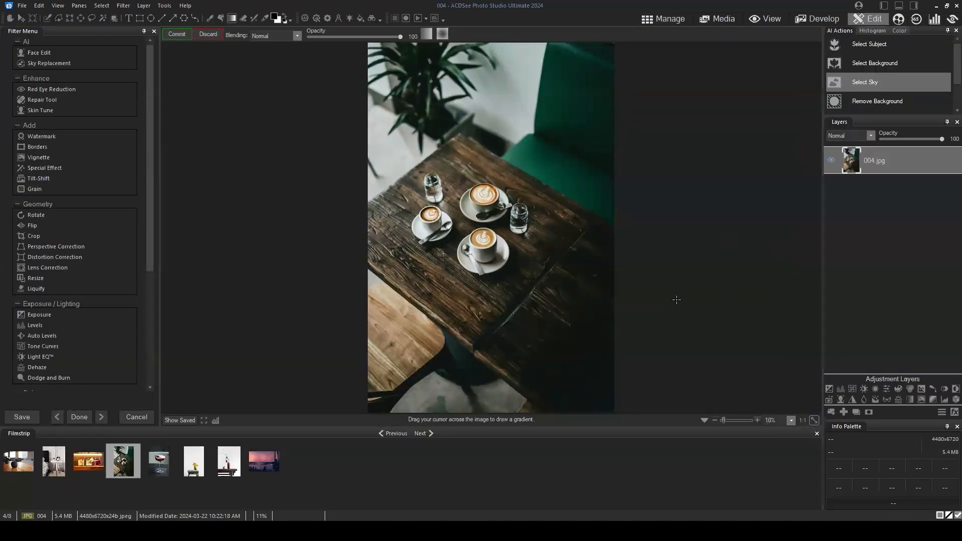
- Make a large rectangular selection around the coffee cups and add an Exposure adjustment layer limited to it
{"action": "left_click", "coordinate": [893, 205]}
{"action": "left_click", "coordinate": [68, 18]}
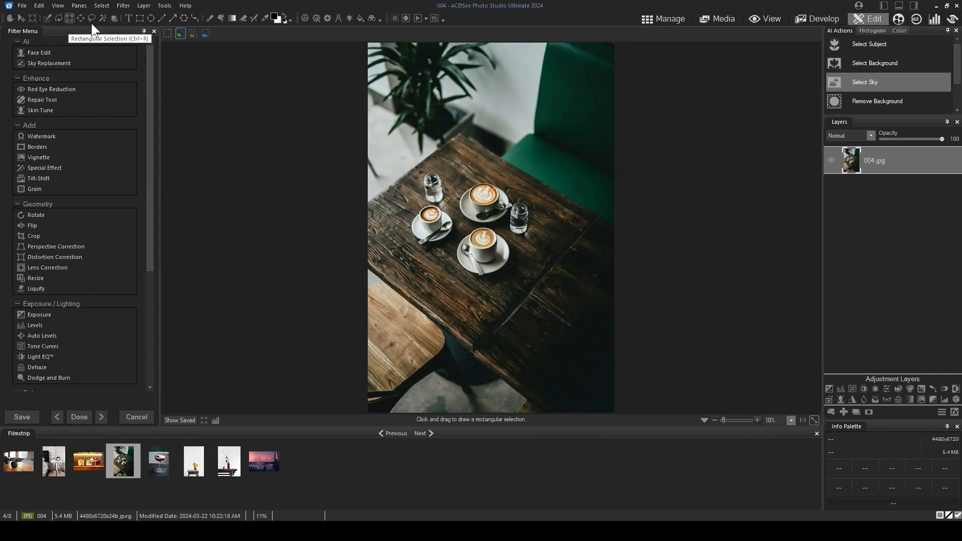
{"action": "left_click_drag", "start_coordinate": [399, 98], "coordinate": [584, 347]}
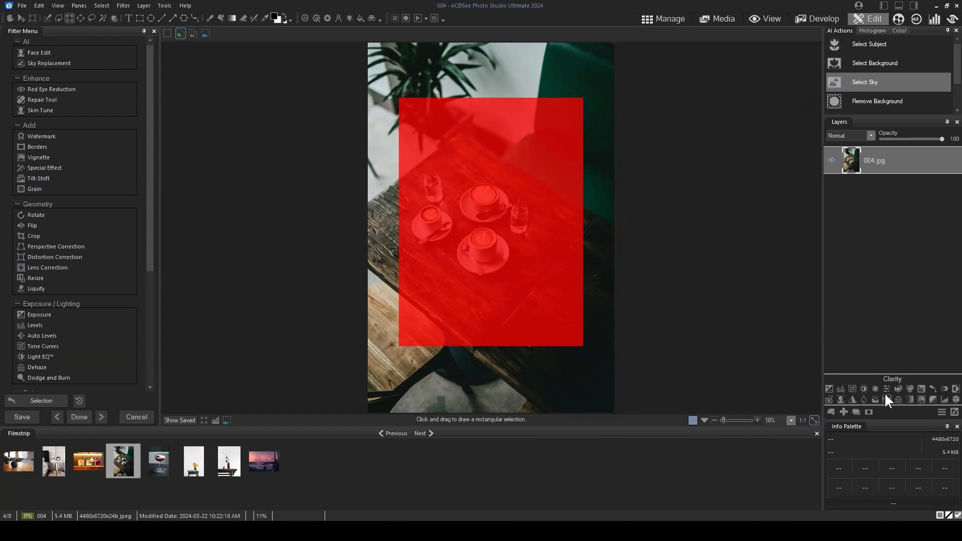
{"action": "left_click", "coordinate": [827, 388]}
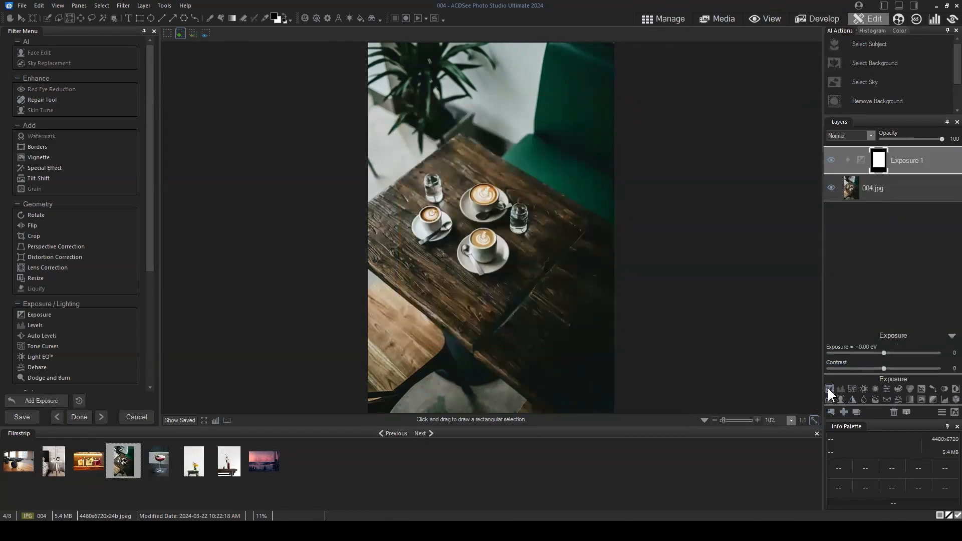
- Set the rectangle-masked Exposure layer to +0.86 eV and delete that layer
{"action": "left_click", "coordinate": [909, 155]}
{"action": "left_click", "coordinate": [882, 156]}
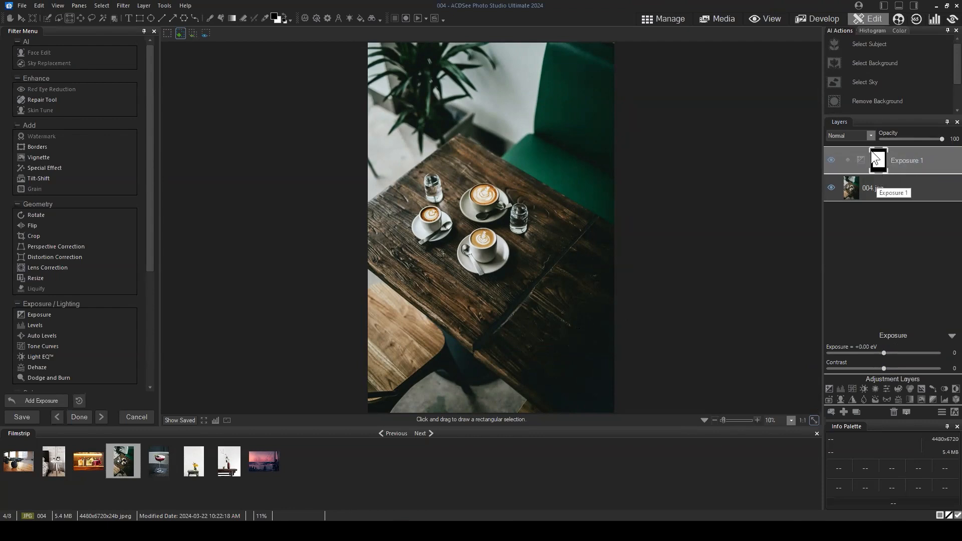
{"action": "left_click", "coordinate": [905, 160]}
{"action": "left_click_drag", "start_coordinate": [880, 354], "coordinate": [907, 349]}
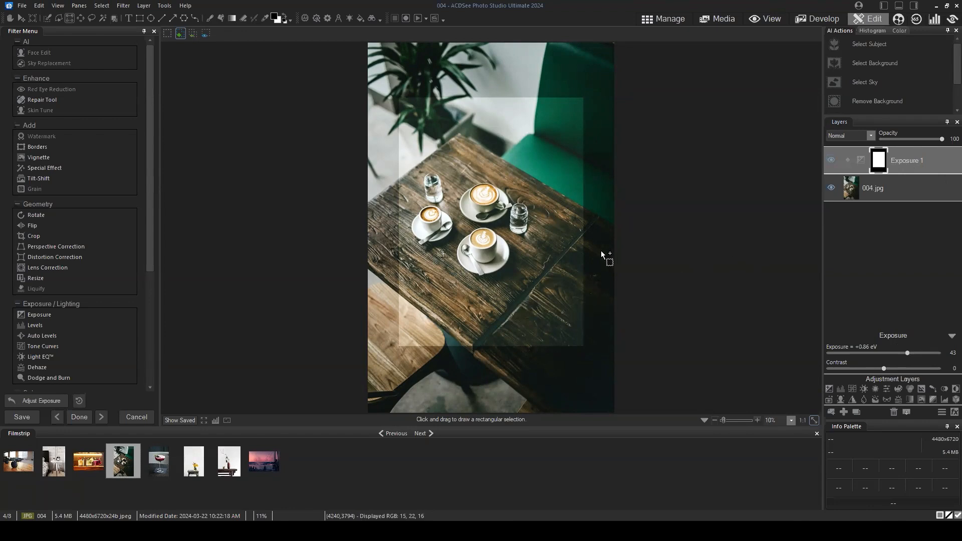
{"action": "left_click", "coordinate": [894, 412]}
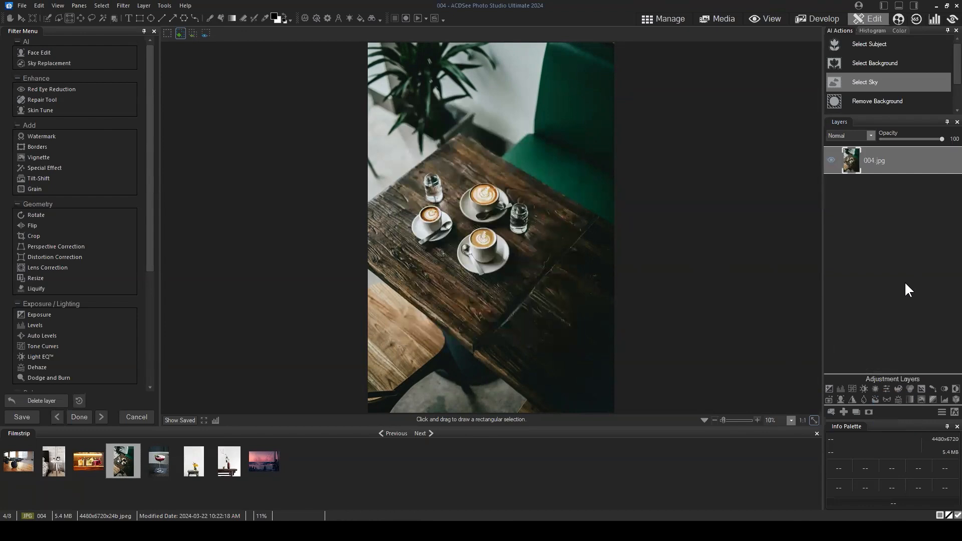
- Select the background around the cups with AI and brighten it with an Exposure adjustment layer at +0.94 eV
{"action": "left_click", "coordinate": [885, 61]}
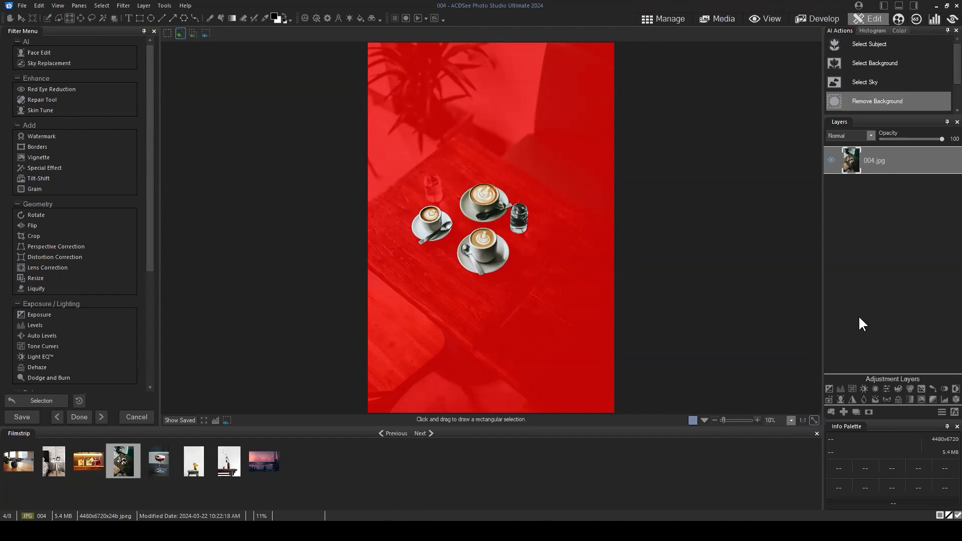
{"action": "left_click", "coordinate": [829, 387]}
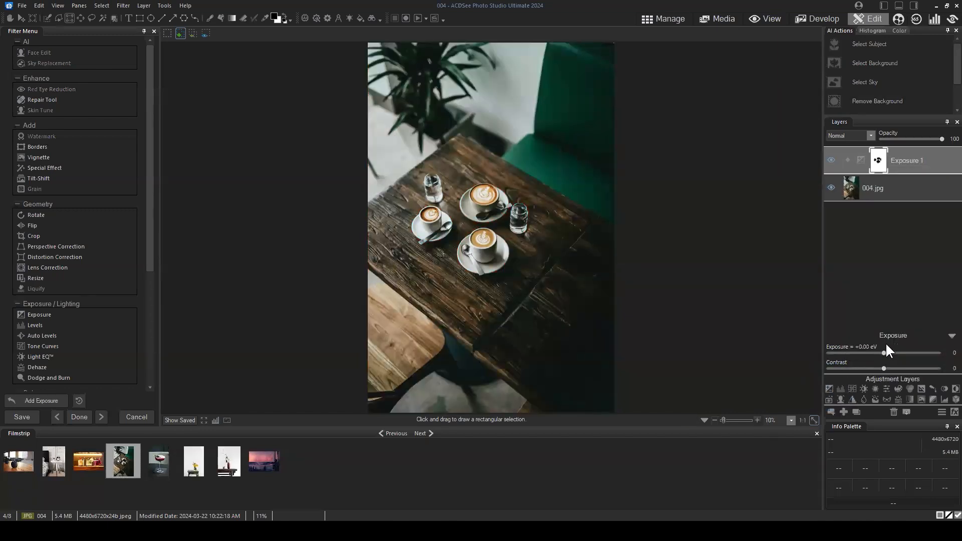
{"action": "left_click_drag", "start_coordinate": [884, 353], "coordinate": [909, 353]}
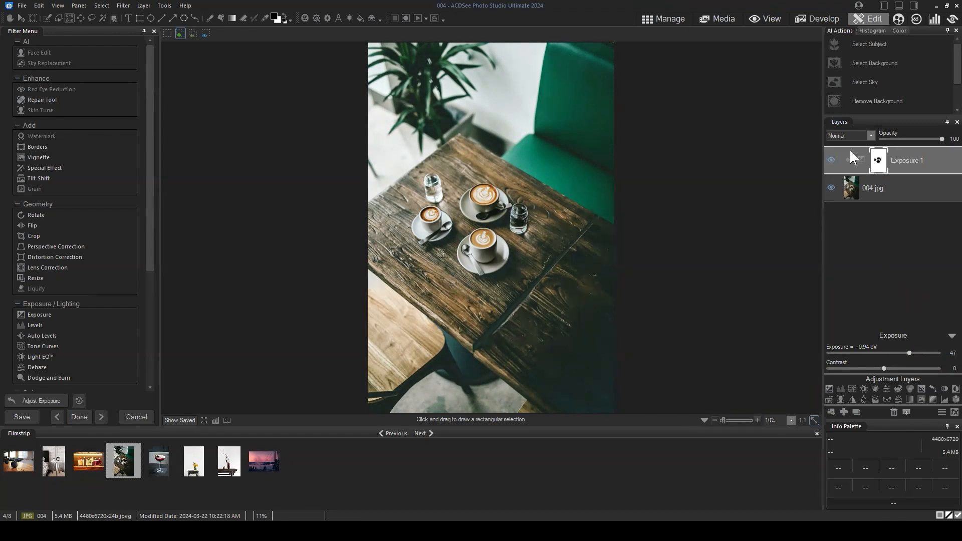
- Examine the mask properties and exposure settings of the background's Exposure layer, and delete the layer
{"action": "left_click", "coordinate": [882, 161]}
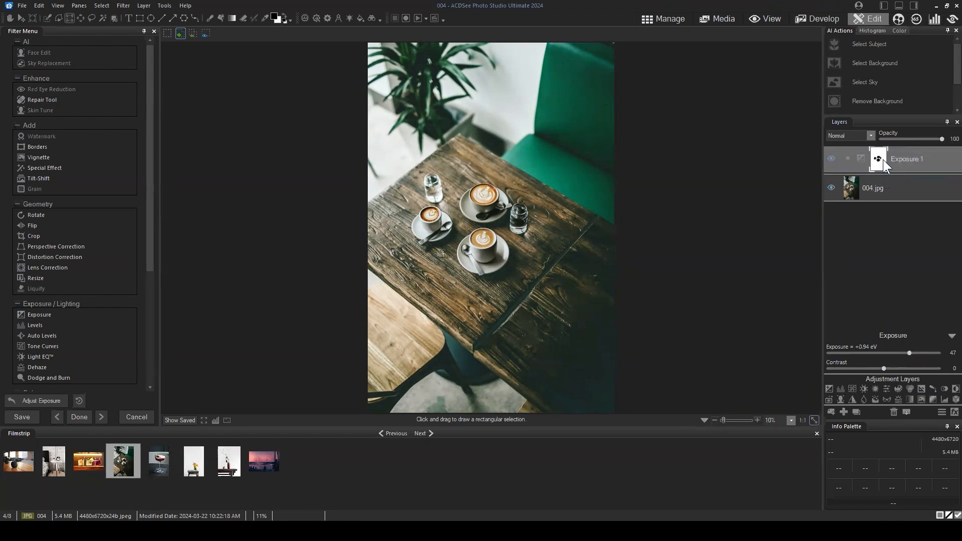
{"action": "left_click", "coordinate": [886, 162]}
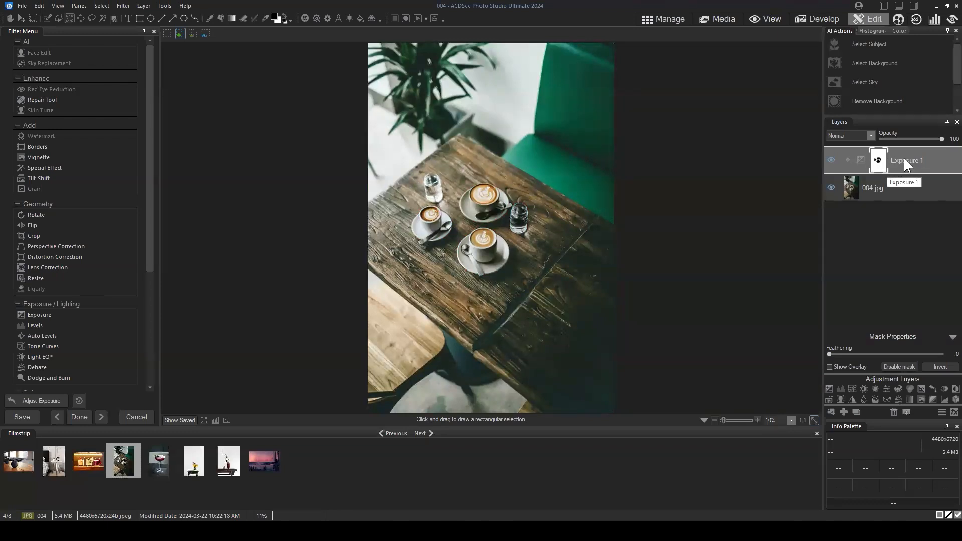
{"action": "left_click", "coordinate": [908, 165]}
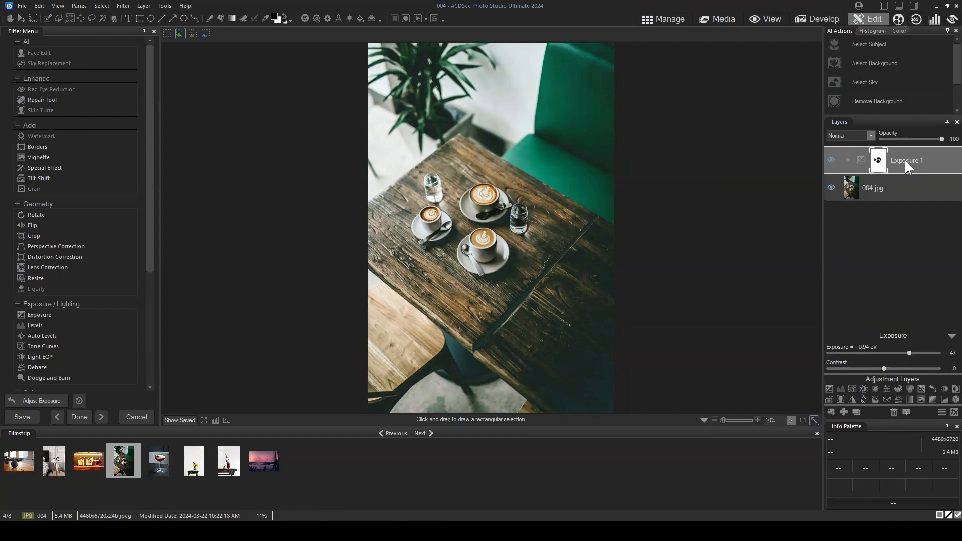
{"action": "left_click", "coordinate": [920, 164]}
{"action": "left_click_drag", "start_coordinate": [915, 155], "coordinate": [905, 165]}
{"action": "left_click", "coordinate": [880, 166]}
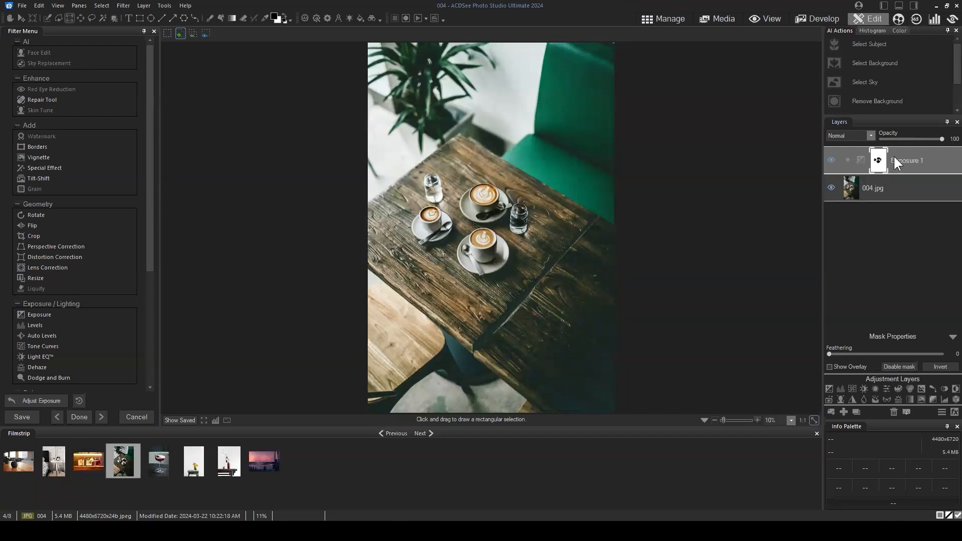
{"action": "left_click", "coordinate": [893, 413]}
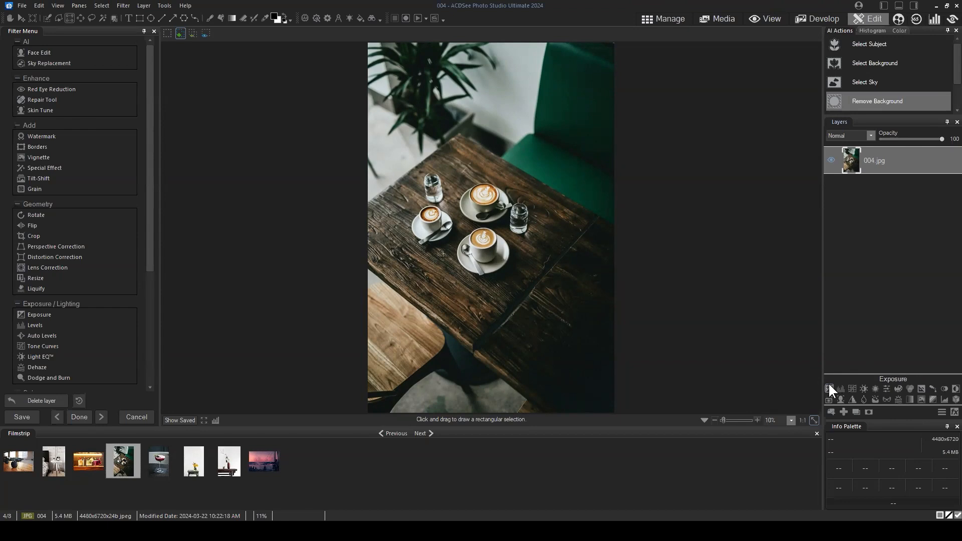
- Add an Exposure adjustment layer over the whole photo at +1.12 eV and show its mask properties
{"action": "left_click", "coordinate": [829, 388]}
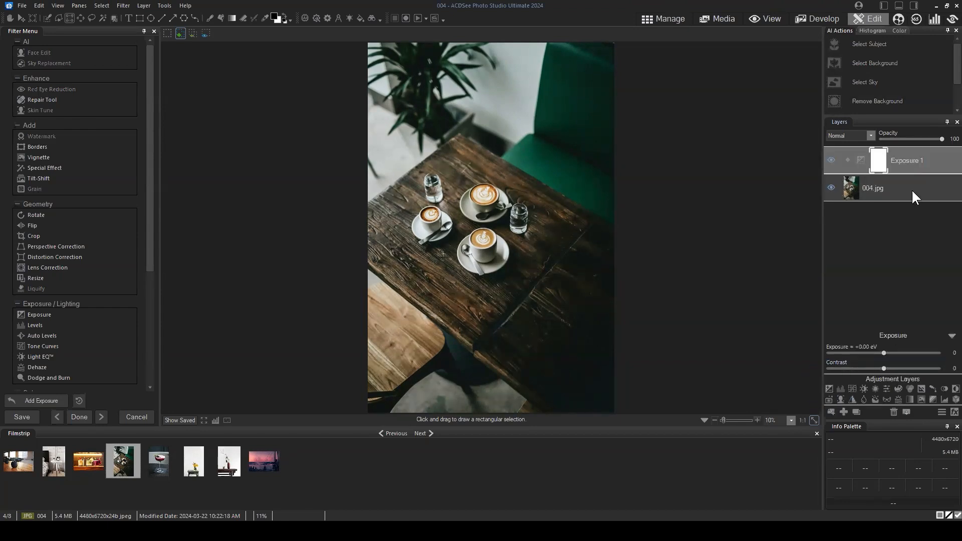
{"action": "left_click", "coordinate": [901, 158]}
{"action": "left_click_drag", "start_coordinate": [883, 353], "coordinate": [913, 353]}
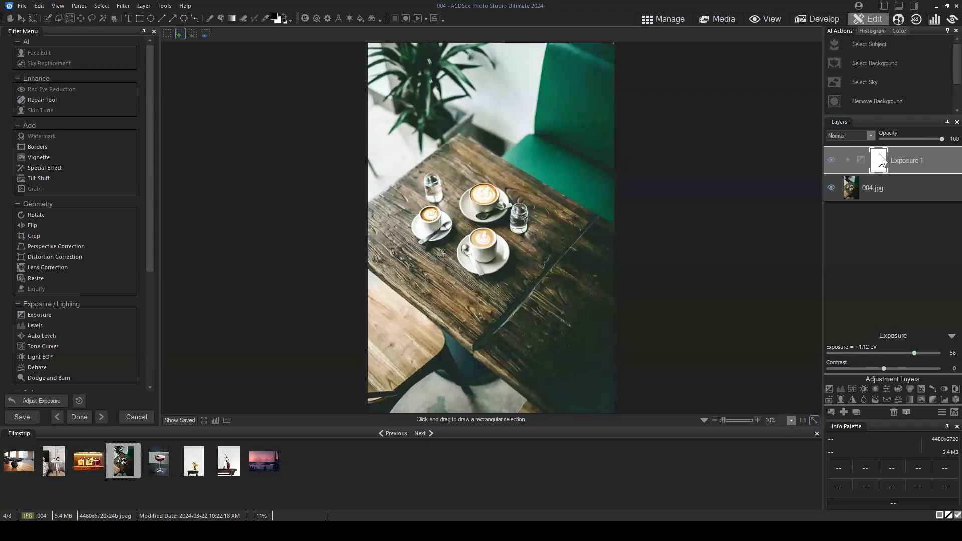
{"action": "left_click_drag", "start_coordinate": [877, 165], "coordinate": [873, 168]}
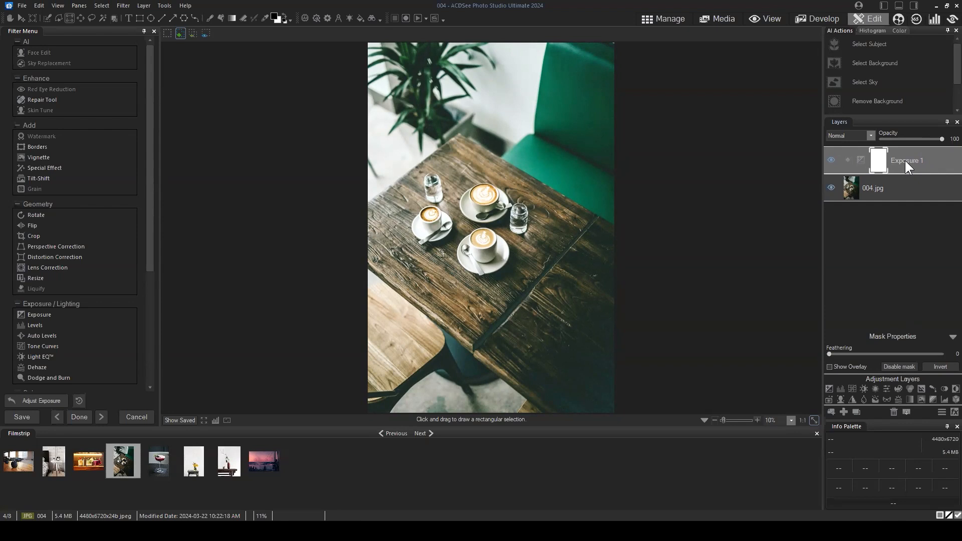
- Discard the edits to photo 004, switch it to Develop mode and collapse the Masking group
{"action": "left_click", "coordinate": [811, 18]}
{"action": "left_click", "coordinate": [508, 277]}
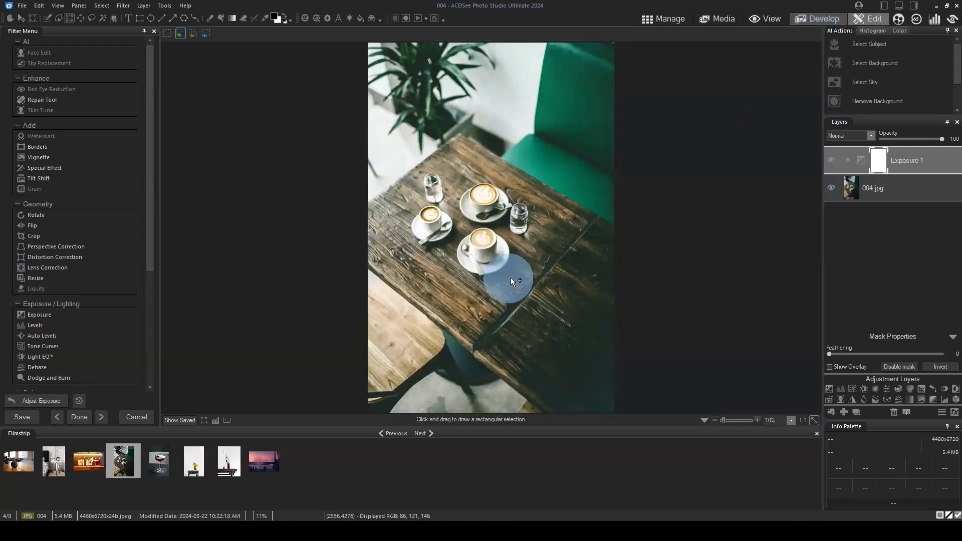
{"action": "left_click", "coordinate": [662, 20]}
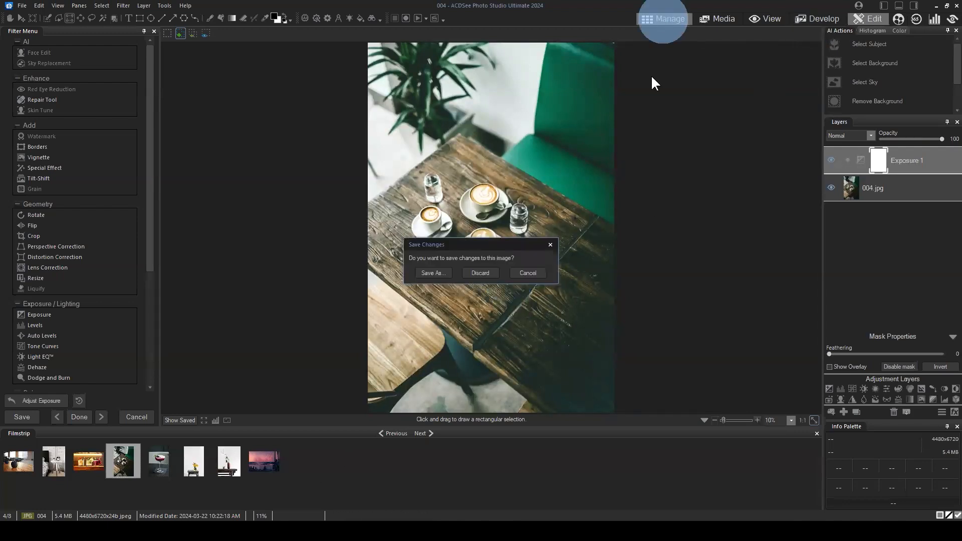
{"action": "left_click", "coordinate": [486, 275]}
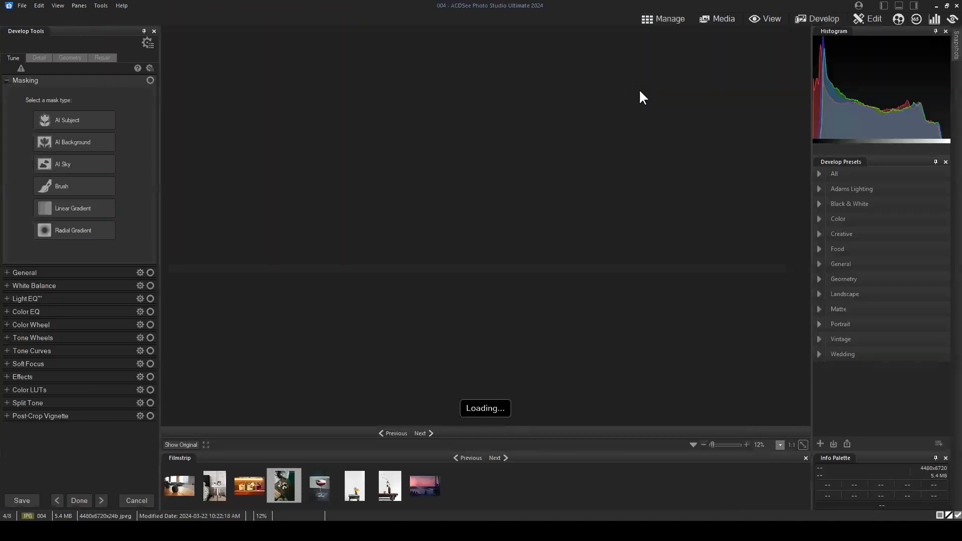
{"action": "left_click", "coordinate": [7, 82]}
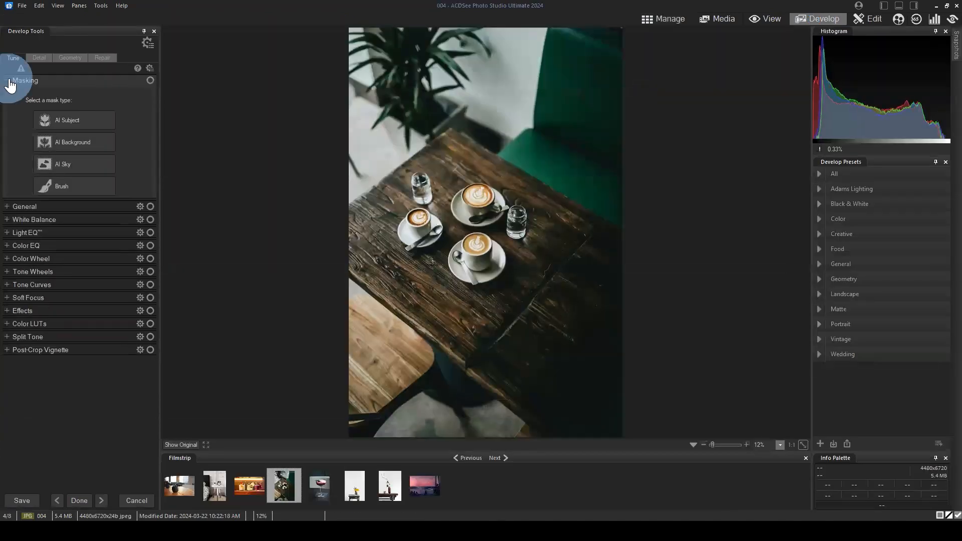
- Raise the whole photo's exposure to +1.37 eV without a mask, and look over the available mask types
{"action": "left_click", "coordinate": [23, 93]}
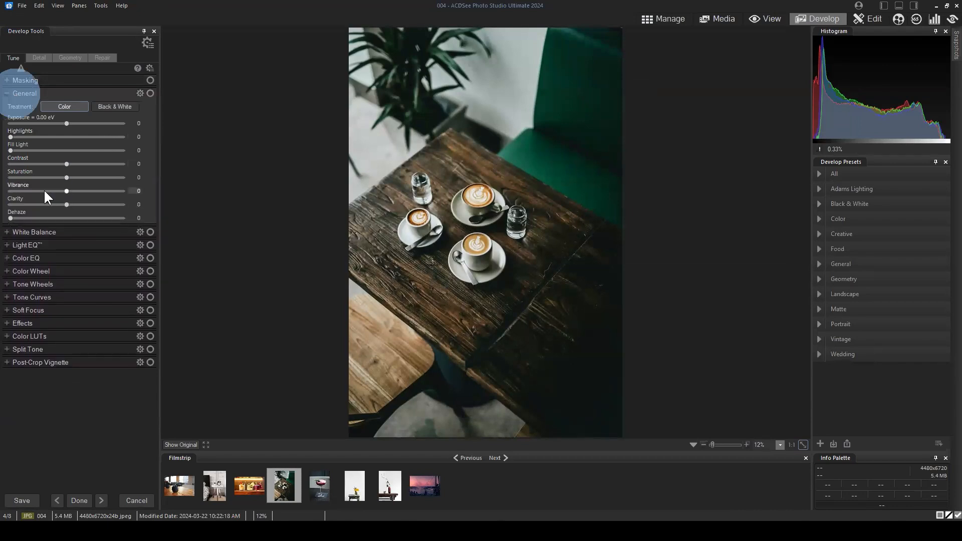
{"action": "left_click_drag", "start_coordinate": [66, 122], "coordinate": [86, 123]}
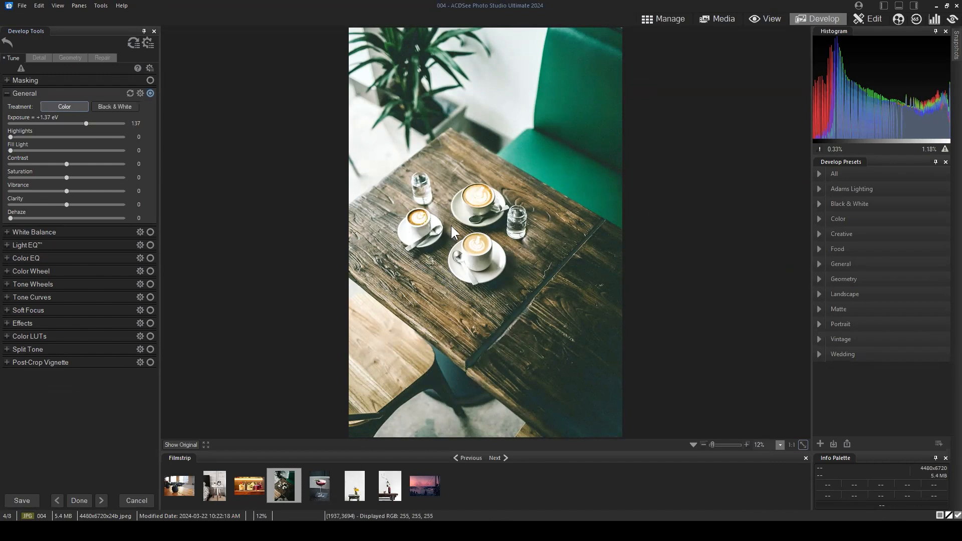
{"action": "left_click", "coordinate": [10, 82]}
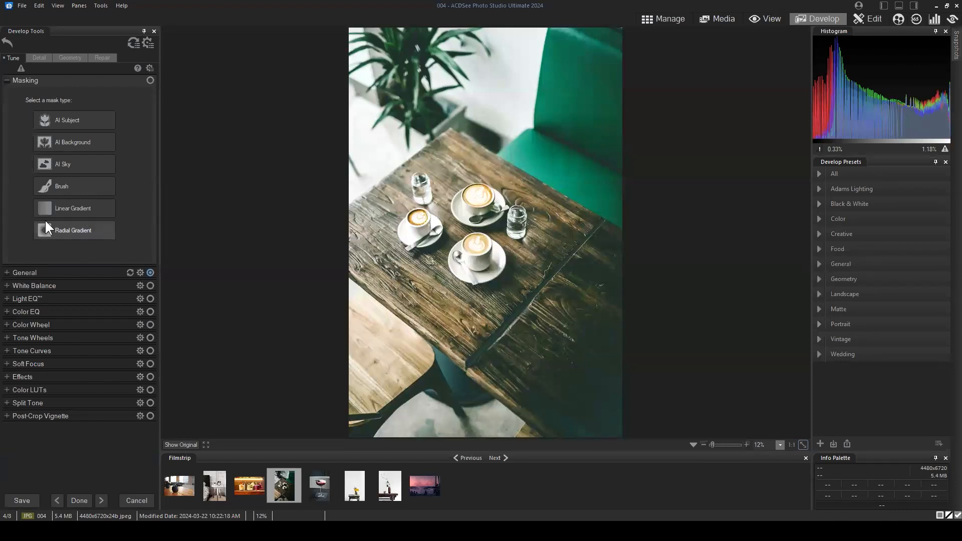
{"action": "left_click", "coordinate": [16, 83]}
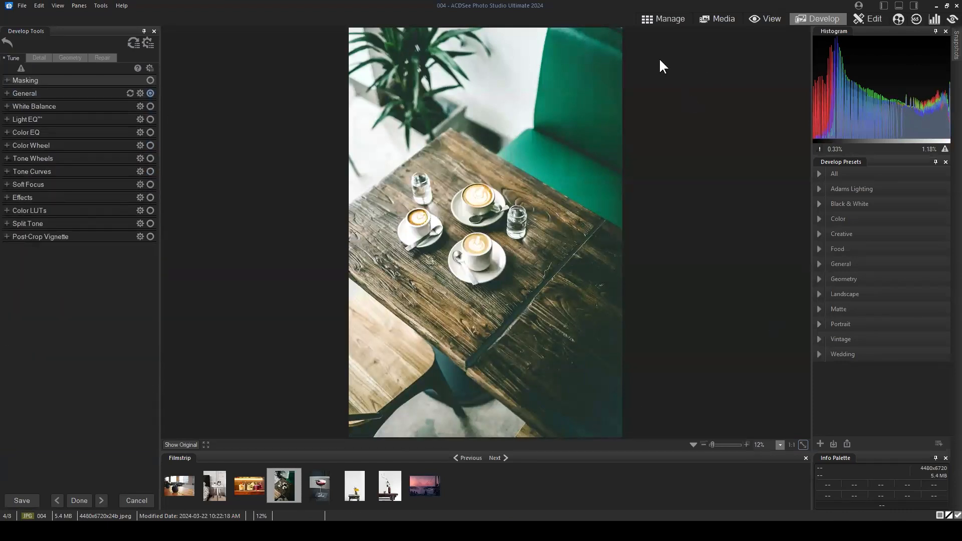
- Discard the Develop changes to photo 004 and open it in Edit mode
{"action": "left_click", "coordinate": [670, 19]}
{"action": "left_click", "coordinate": [505, 267]}
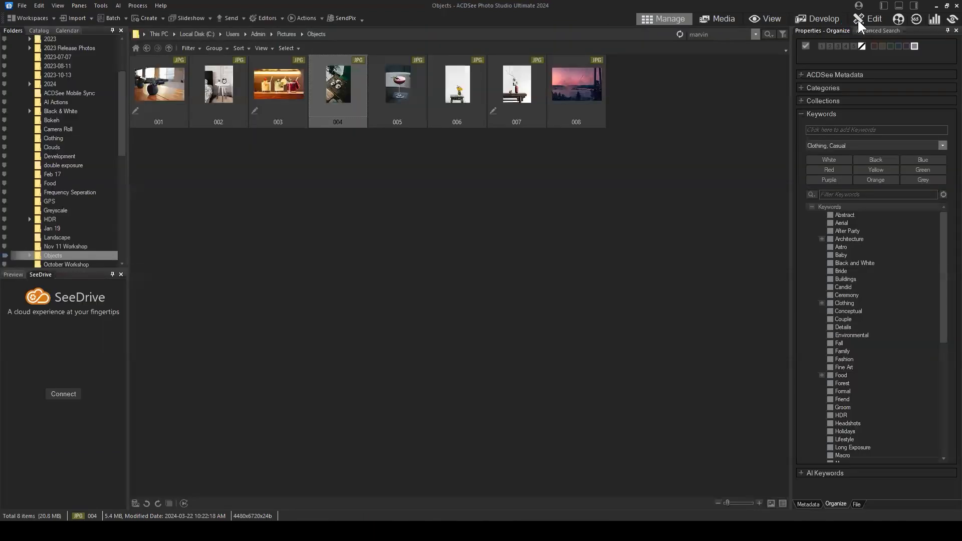
{"action": "left_click", "coordinate": [879, 18]}
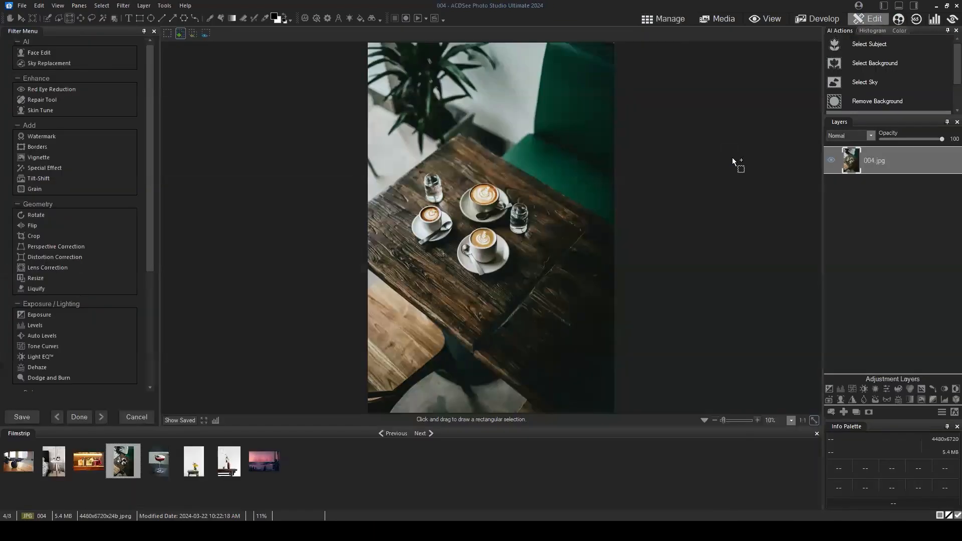
- Select the photo's subject with AI and set the selection overlay to Marching Ants
{"action": "left_click", "coordinate": [878, 44]}
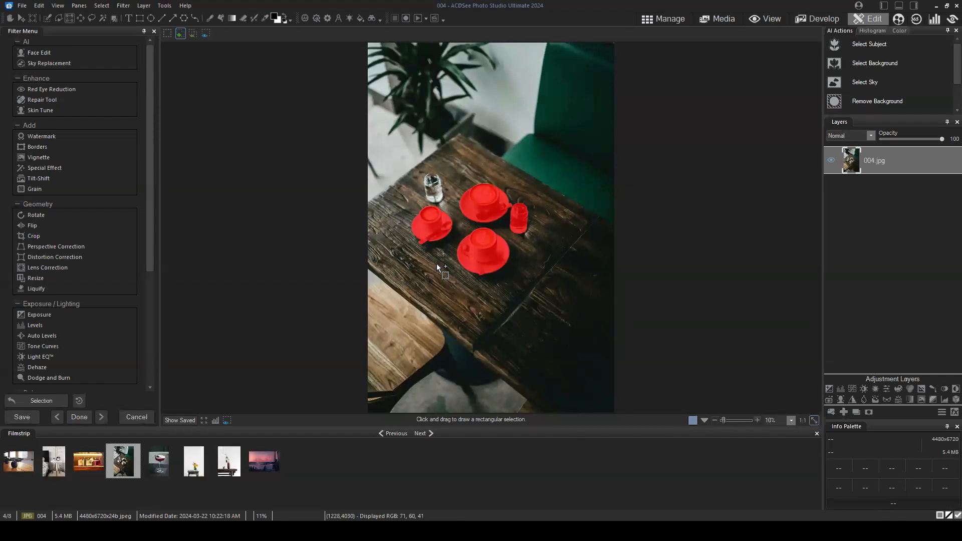
{"action": "left_click", "coordinate": [103, 6]}
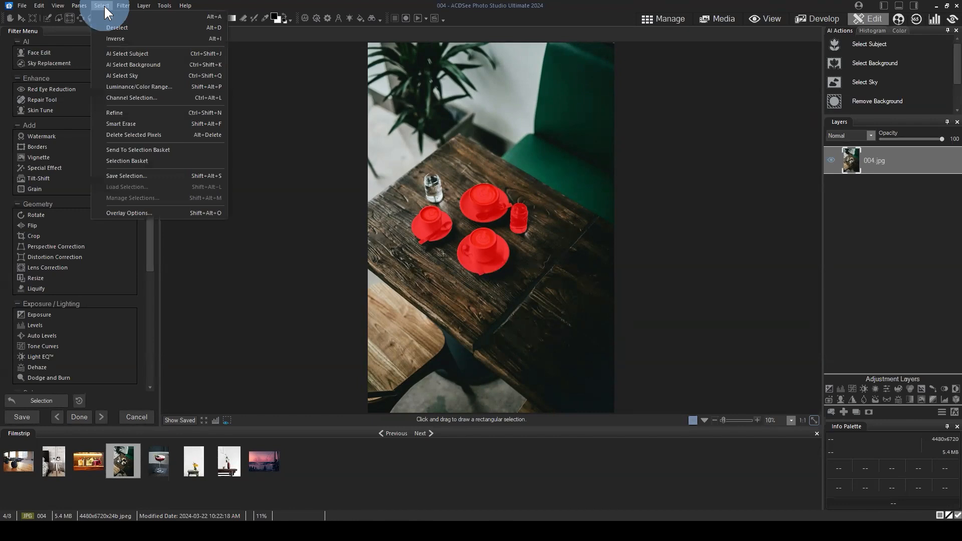
{"action": "left_click", "coordinate": [120, 213]}
{"action": "left_click", "coordinate": [402, 232]}
{"action": "left_click", "coordinate": [533, 311]}
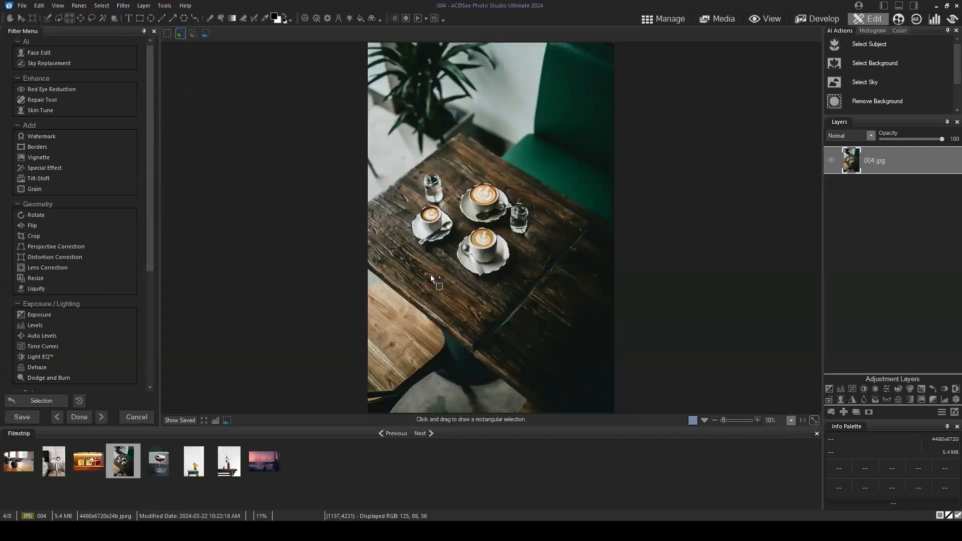
- Switch the selection overlay to Selection Highlighted
{"action": "left_click", "coordinate": [101, 6]}
{"action": "left_click", "coordinate": [134, 214]}
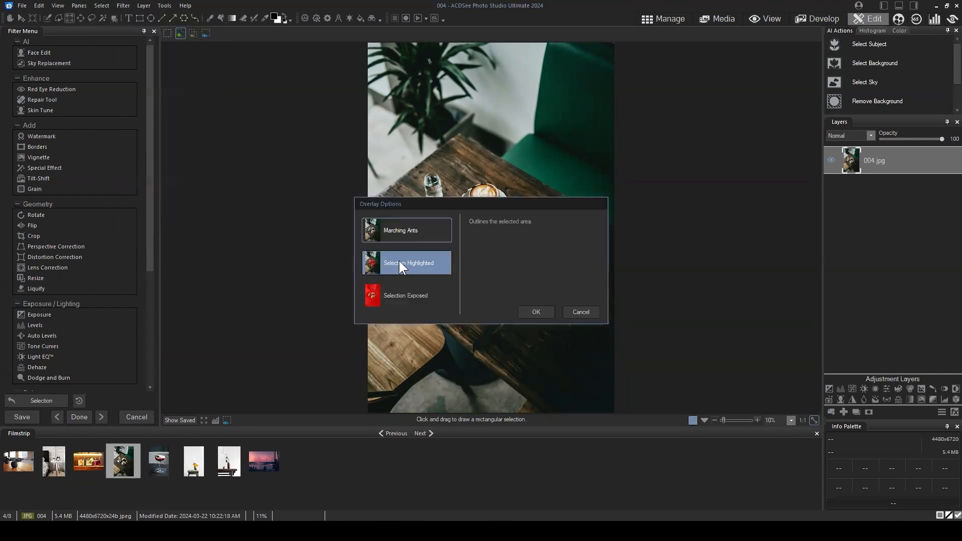
{"action": "left_click", "coordinate": [401, 266]}
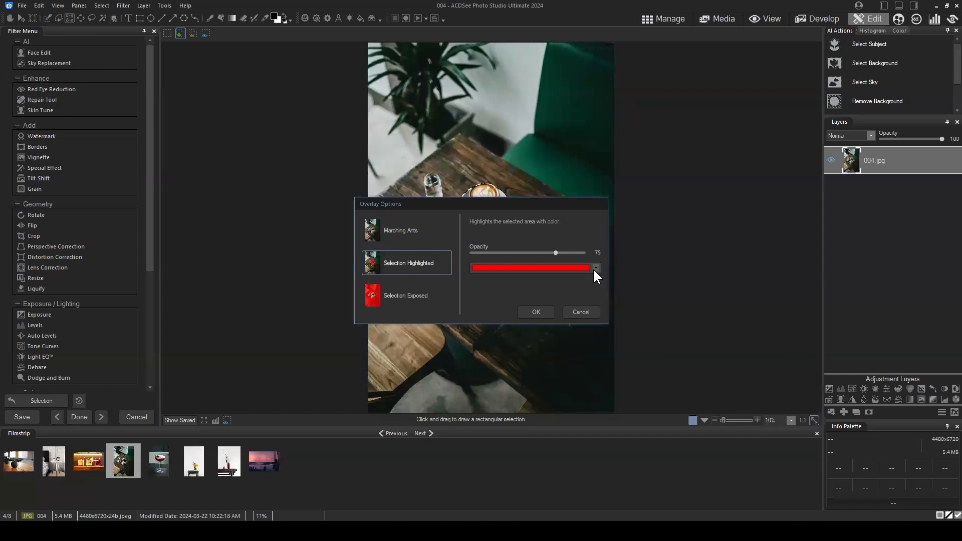
{"action": "left_click", "coordinate": [536, 311]}
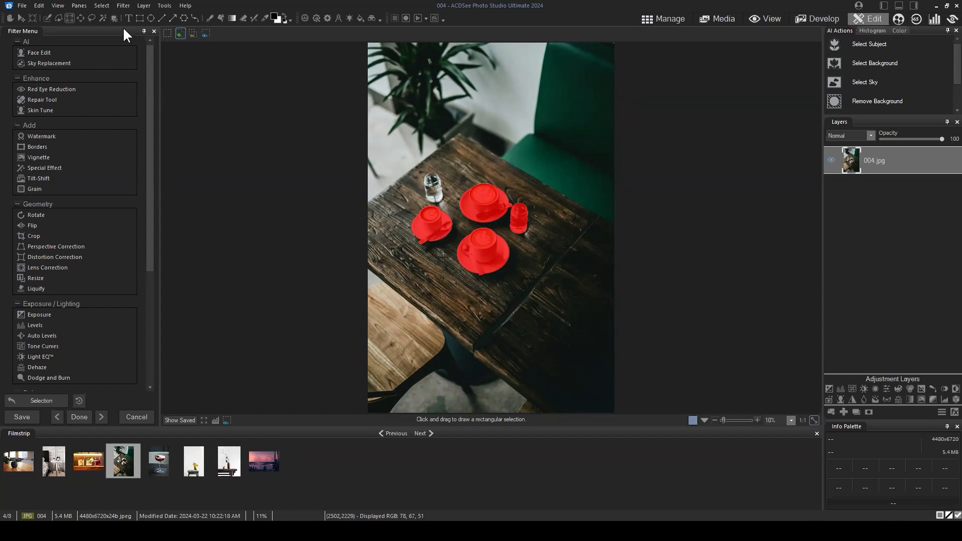
- Clear the subject selection and draw a freehand lasso selection around all the cups and glasses on the table
{"action": "left_click", "coordinate": [101, 6]}
{"action": "left_click", "coordinate": [110, 28]}
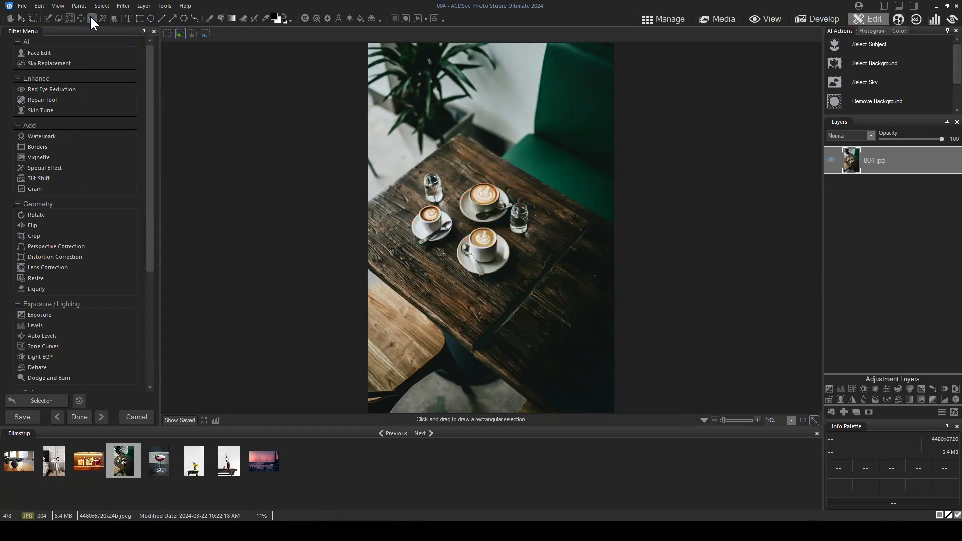
{"action": "left_click", "coordinate": [91, 18]}
{"action": "left_click", "coordinate": [486, 299]}
{"action": "mouse_move", "coordinate": [500, 132]}
{"action": "left_mouse_down"}
{"action": "mouse_move", "coordinate": [576, 215]}
{"action": "mouse_move", "coordinate": [545, 276]}
{"action": "left_mouse_up"}
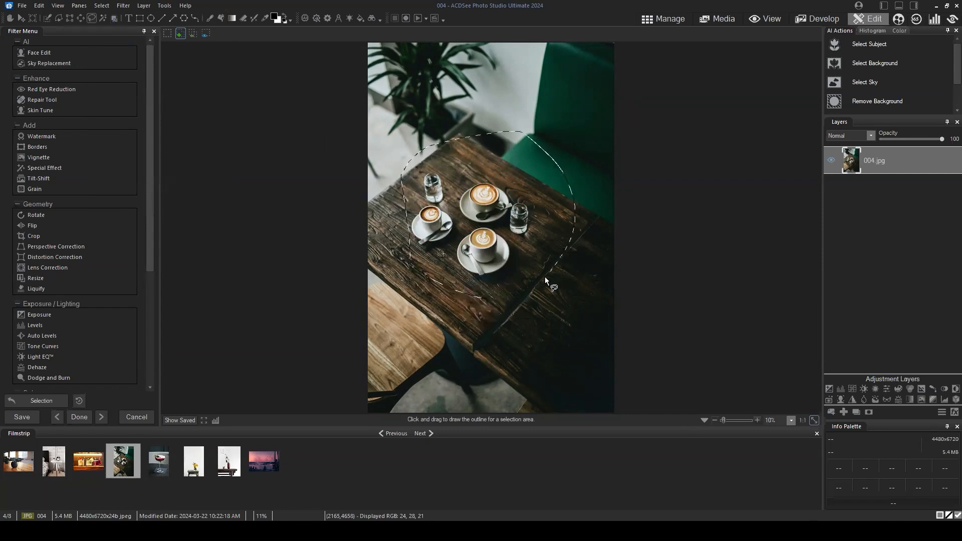
{"action": "left_click_drag", "start_coordinate": [476, 295], "coordinate": [467, 295]}
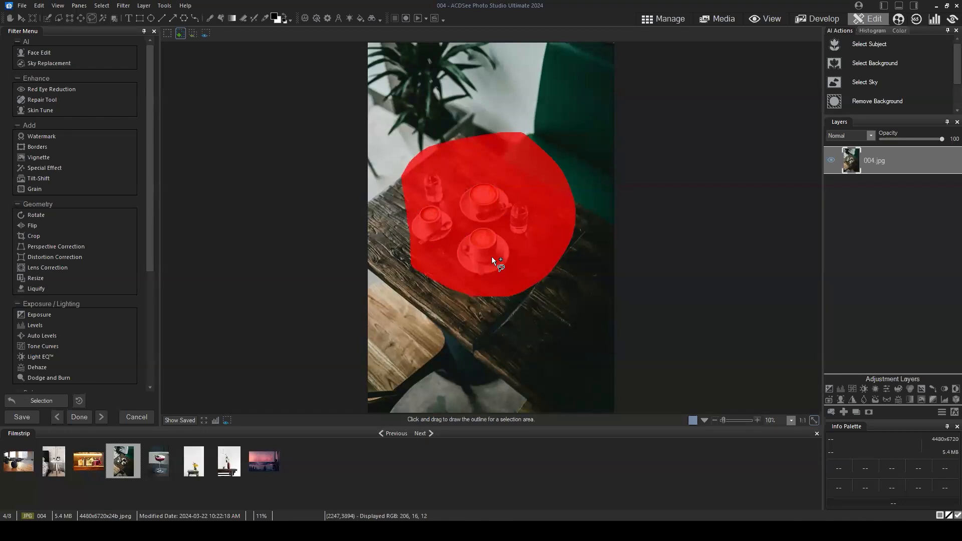
- Review the overlay options for the lasso selection, keep Selection Highlighted, and deselect the area
{"action": "left_click", "coordinate": [101, 6]}
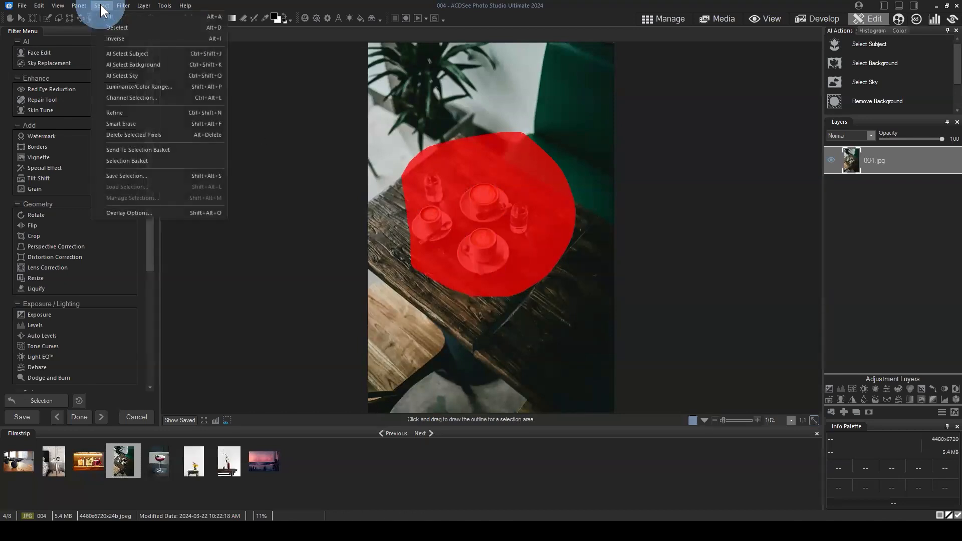
{"action": "left_click", "coordinate": [138, 215]}
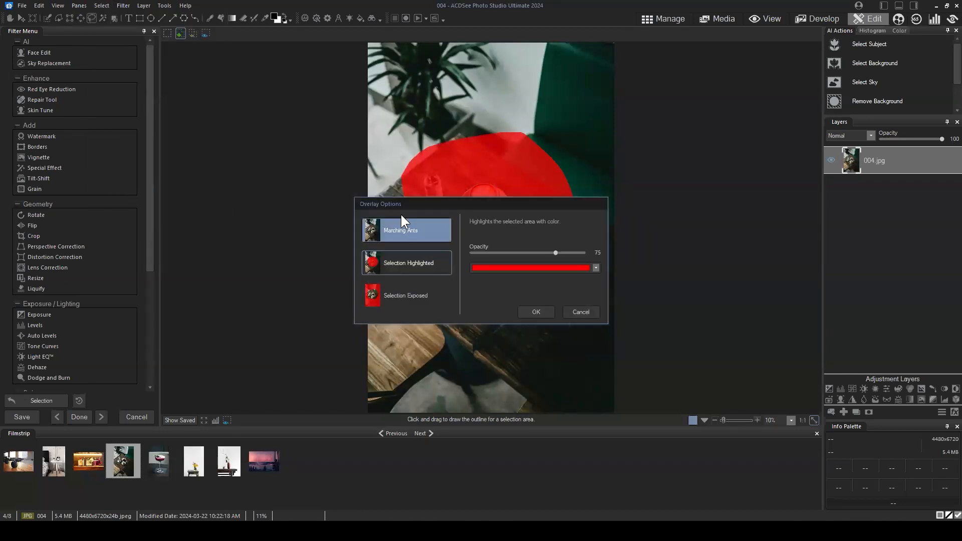
{"action": "left_click", "coordinate": [534, 311]}
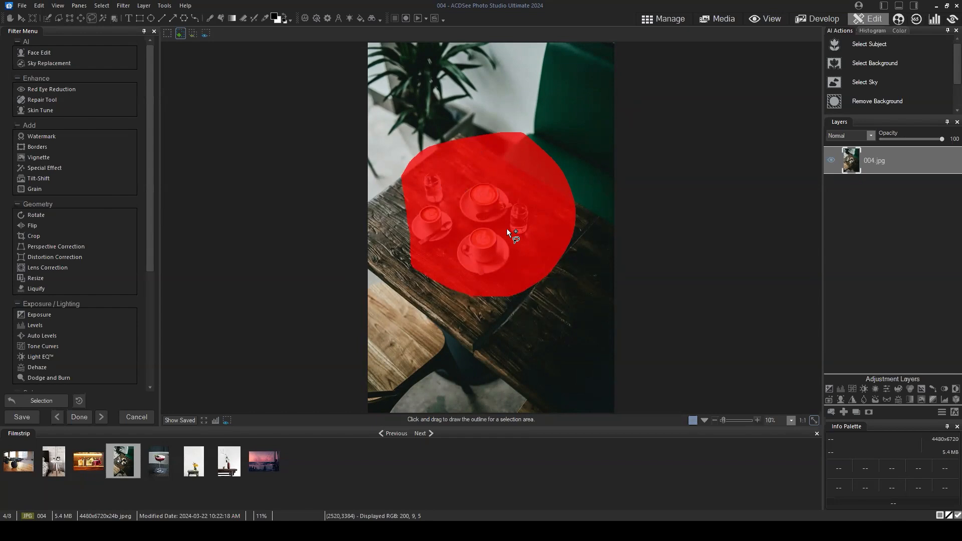
{"action": "left_click", "coordinate": [101, 6]}
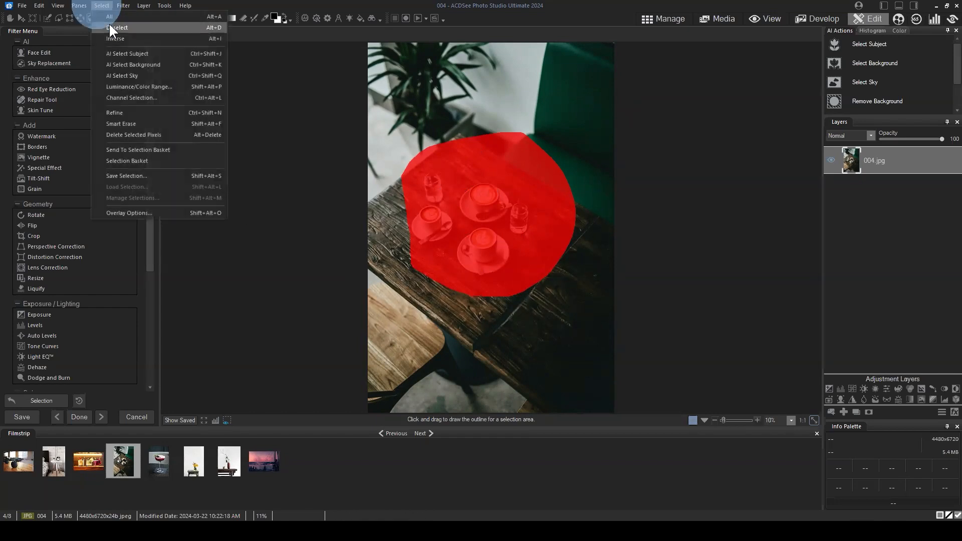
{"action": "left_click", "coordinate": [109, 22]}
- Select the subject with AI and blur it with a Blur adjustment layer at strength 67
{"action": "left_click", "coordinate": [871, 47]}
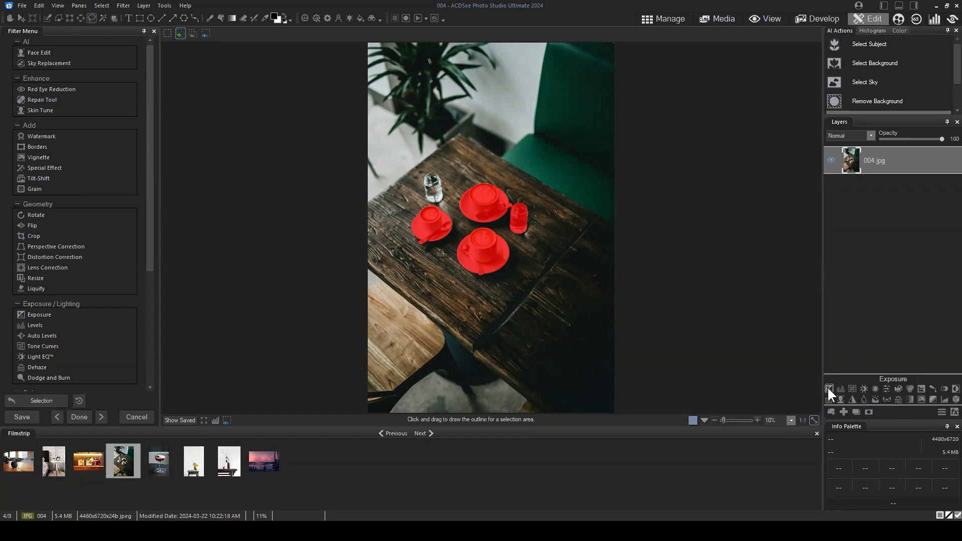
{"action": "left_click", "coordinate": [861, 395]}
{"action": "left_click", "coordinate": [913, 162]}
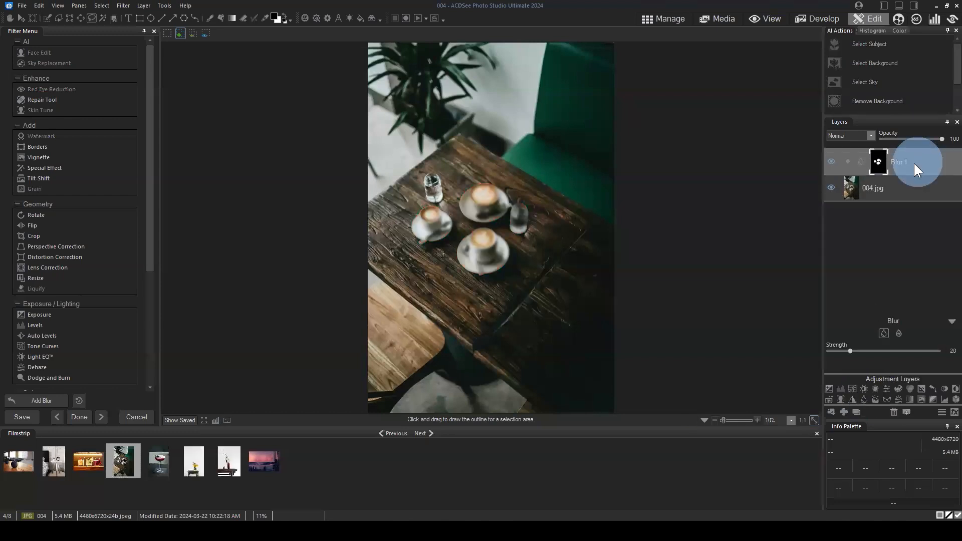
{"action": "left_click_drag", "start_coordinate": [914, 163], "coordinate": [900, 158]}
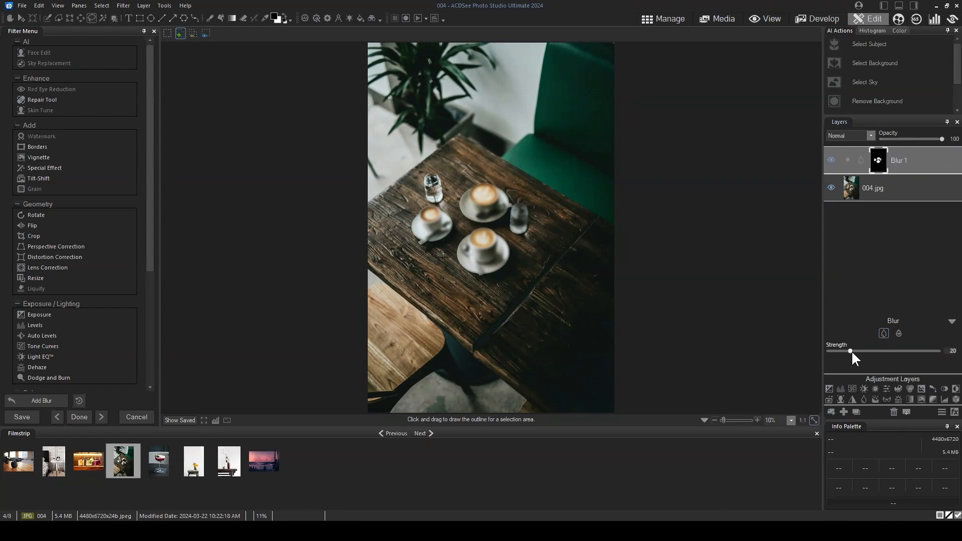
{"action": "mouse_move", "coordinate": [852, 349]}
{"action": "left_mouse_down"}
{"action": "mouse_move", "coordinate": [938, 348]}
{"action": "mouse_move", "coordinate": [901, 348]}
{"action": "left_mouse_up"}
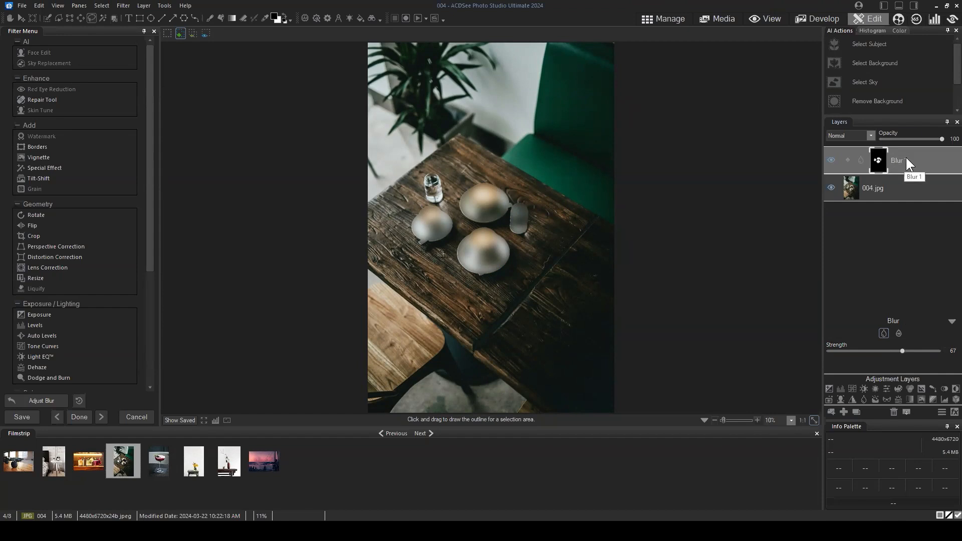
- Delete the Blur adjustment layer and select the subject with AI again
{"action": "mouse_move", "coordinate": [903, 161]}
{"action": "left_mouse_down"}
{"action": "mouse_move", "coordinate": [898, 154]}
{"action": "mouse_move", "coordinate": [896, 165]}
{"action": "left_mouse_up"}
{"action": "left_click", "coordinate": [894, 411]}
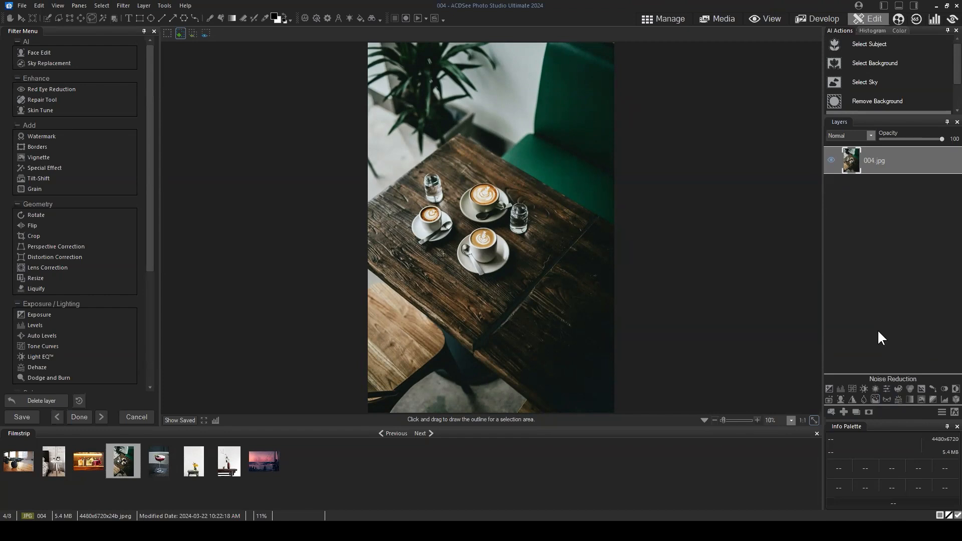
{"action": "left_click", "coordinate": [856, 45]}
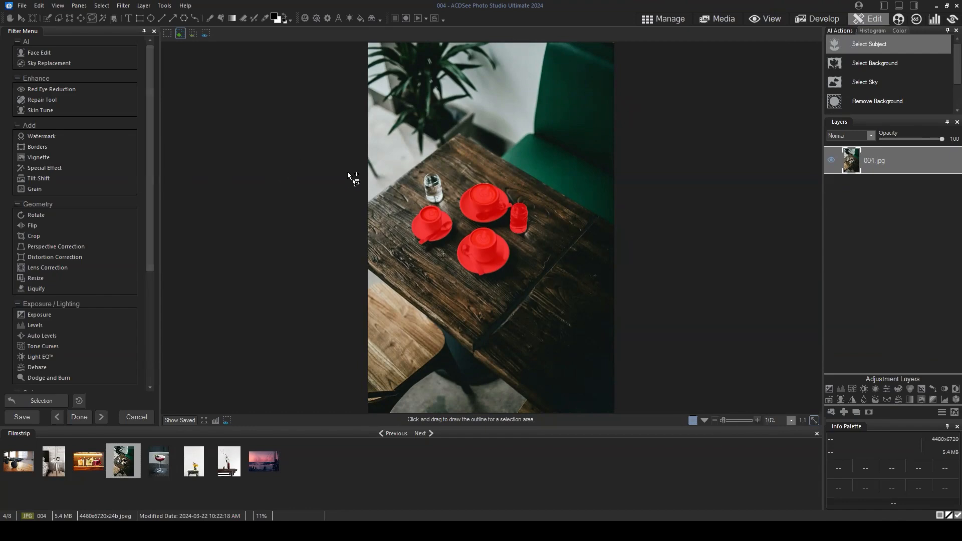
- Add a small freehand lasso area over the green seat's edge beside the table to the AI subject selection
{"action": "scroll", "coordinate": [470, 190], "scroll_direction": "up", "scroll_amount": 4}
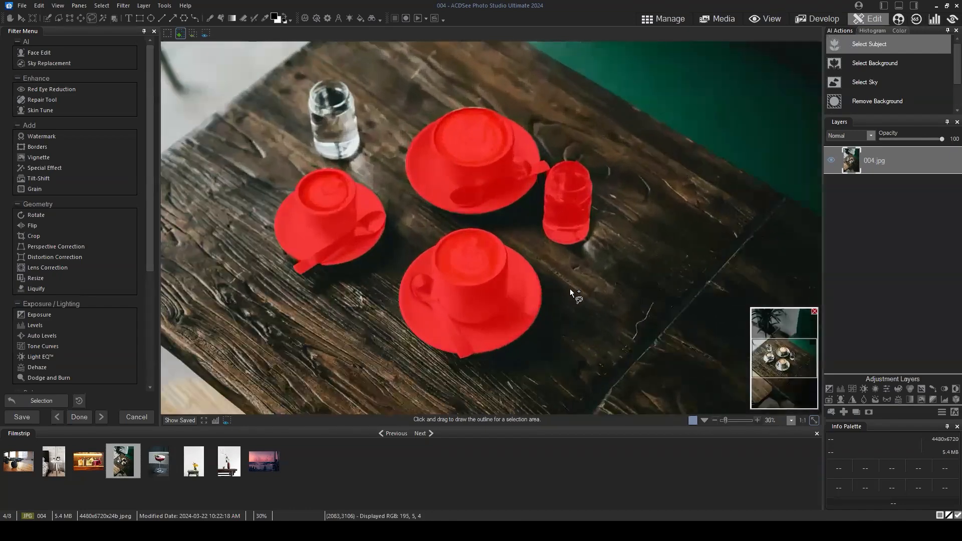
{"action": "left_click_drag", "start_coordinate": [790, 366], "coordinate": [789, 358]}
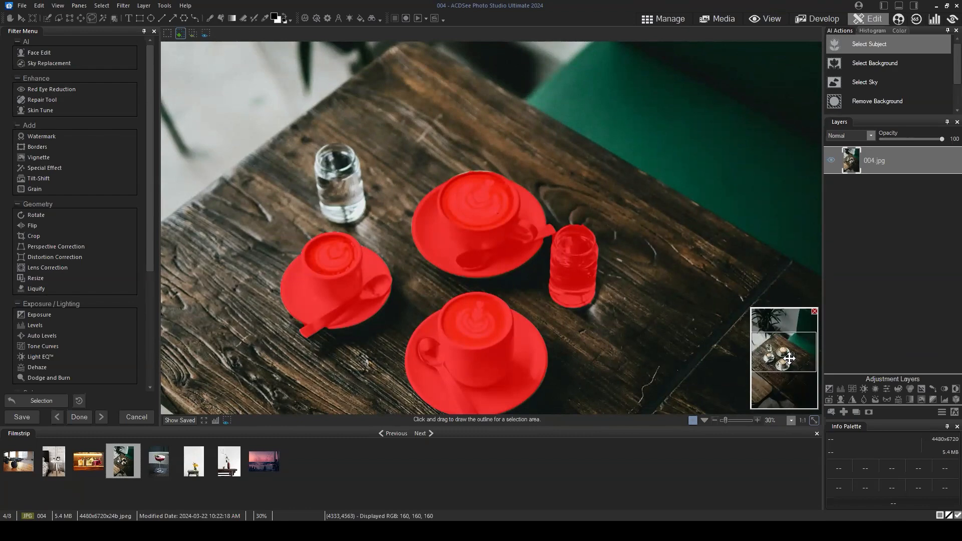
{"action": "left_click_drag", "start_coordinate": [789, 358], "coordinate": [773, 354]}
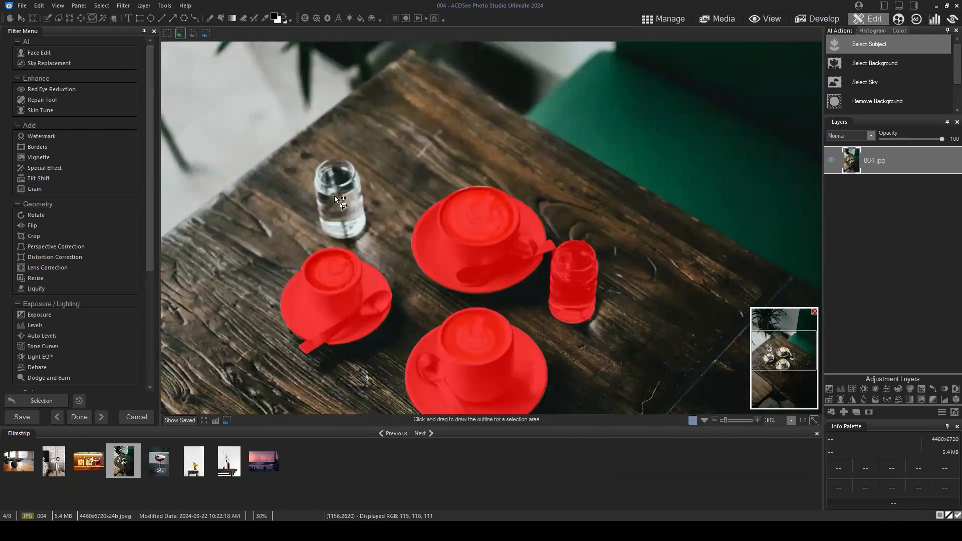
{"action": "mouse_move", "coordinate": [781, 355]}
{"action": "left_mouse_down"}
{"action": "mouse_move", "coordinate": [785, 367]}
{"action": "mouse_move", "coordinate": [774, 356]}
{"action": "left_mouse_up"}
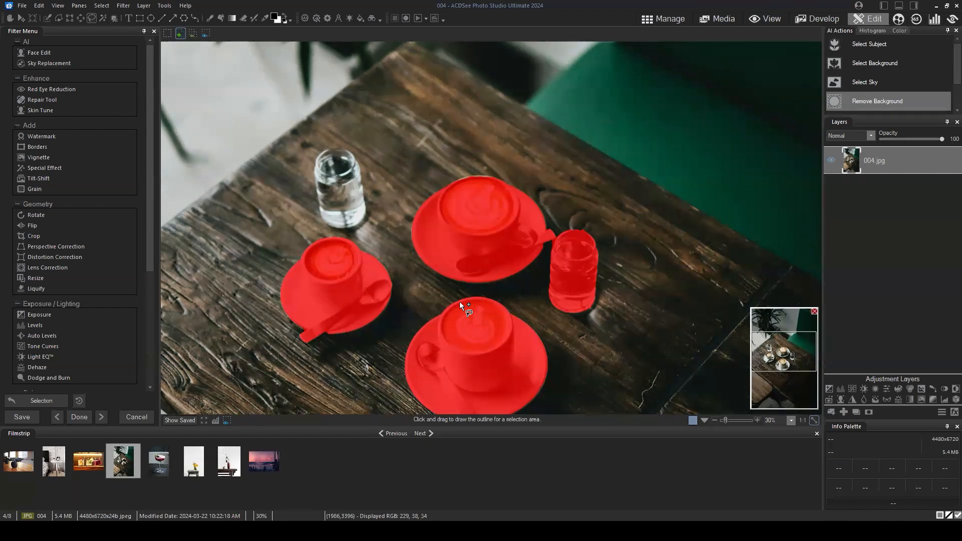
{"action": "mouse_move", "coordinate": [785, 356]}
{"action": "left_mouse_down"}
{"action": "mouse_move", "coordinate": [791, 328]}
{"action": "mouse_move", "coordinate": [794, 340]}
{"action": "left_mouse_up"}
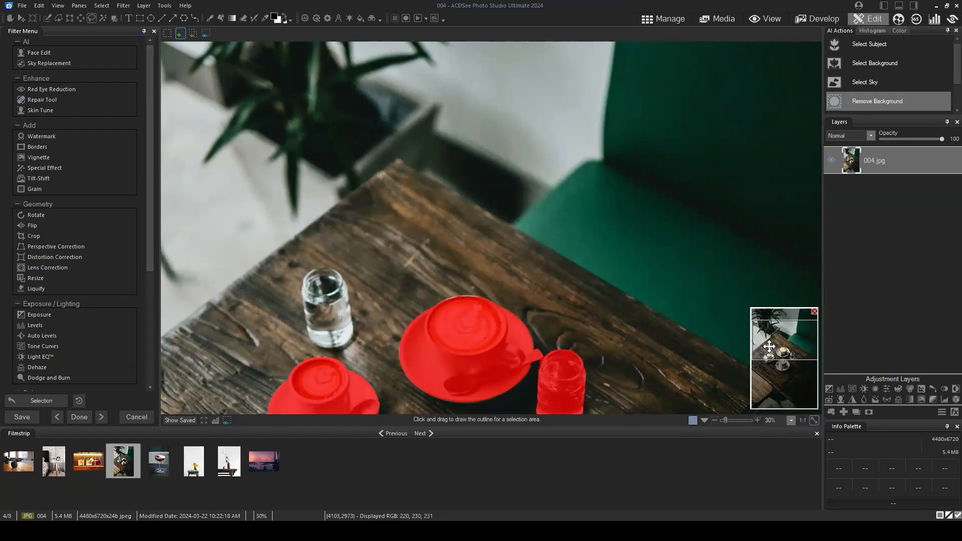
{"action": "mouse_move", "coordinate": [769, 347]}
{"action": "left_mouse_down"}
{"action": "mouse_move", "coordinate": [773, 356]}
{"action": "mouse_move", "coordinate": [776, 344]}
{"action": "left_mouse_up"}
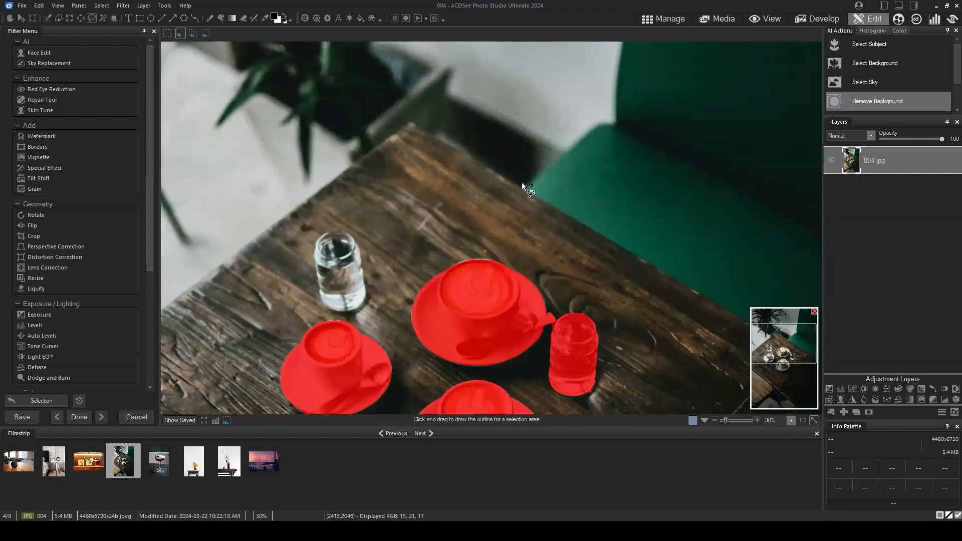
{"action": "mouse_move", "coordinate": [528, 160]}
{"action": "left_mouse_down"}
{"action": "mouse_move", "coordinate": [582, 160]}
{"action": "mouse_move", "coordinate": [597, 189]}
{"action": "mouse_move", "coordinate": [554, 209]}
{"action": "left_mouse_up"}
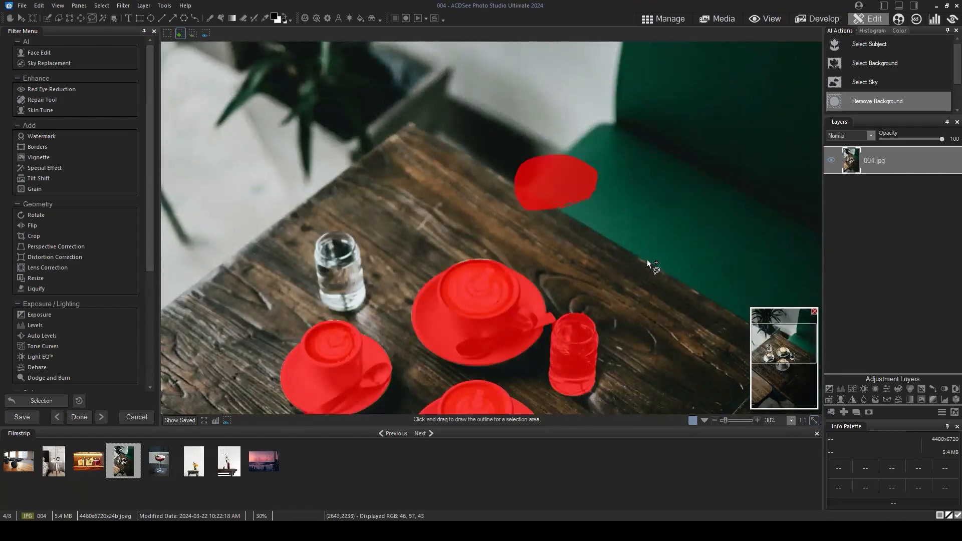
{"action": "mouse_move", "coordinate": [784, 345]}
{"action": "left_mouse_down"}
{"action": "mouse_move", "coordinate": [785, 369]}
{"action": "mouse_move", "coordinate": [784, 340]}
{"action": "mouse_move", "coordinate": [784, 351]}
{"action": "left_mouse_up"}
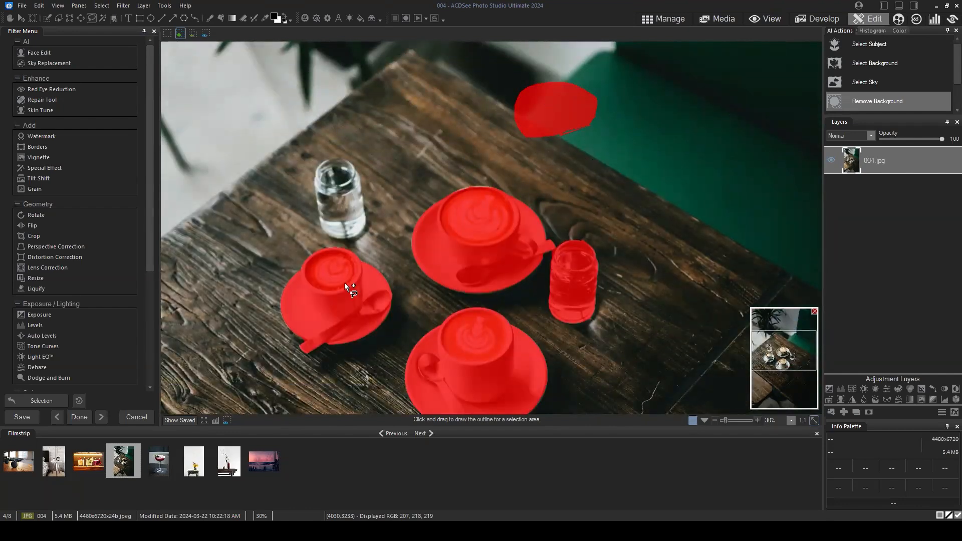
{"action": "scroll", "coordinate": [582, 235], "scroll_direction": "down", "scroll_amount": 2}
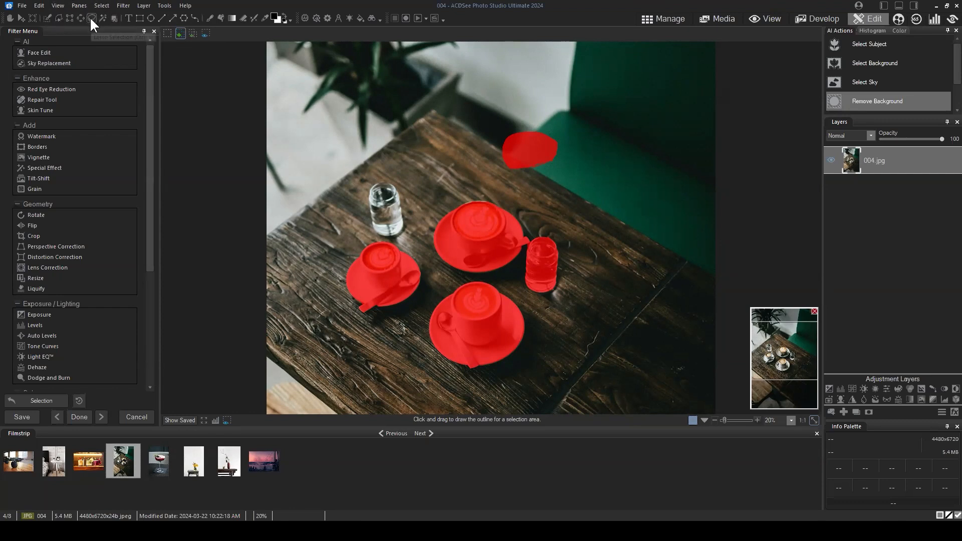
{"action": "left_click", "coordinate": [179, 32]}
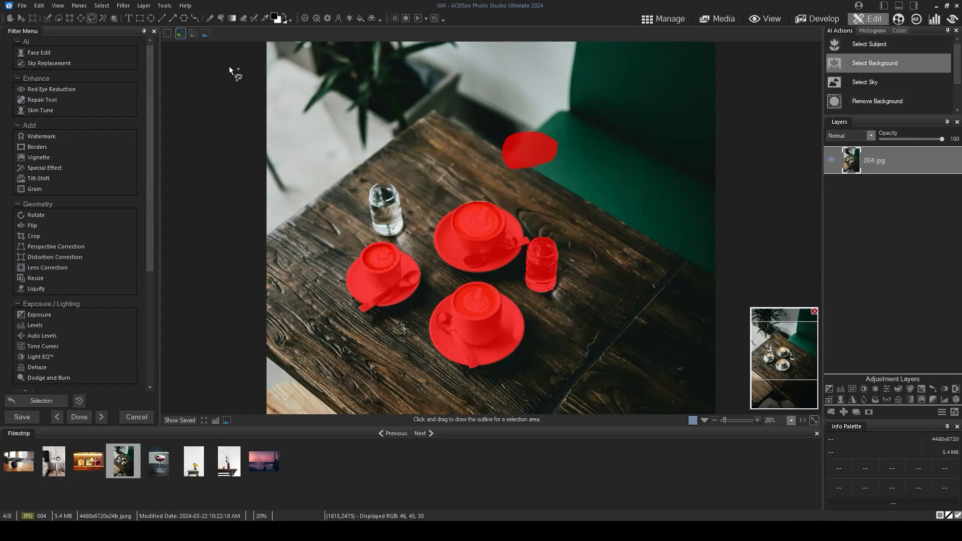
- Subtract the freehand area over the green seat's edge from the selection with the lasso
{"action": "left_click", "coordinate": [193, 32]}
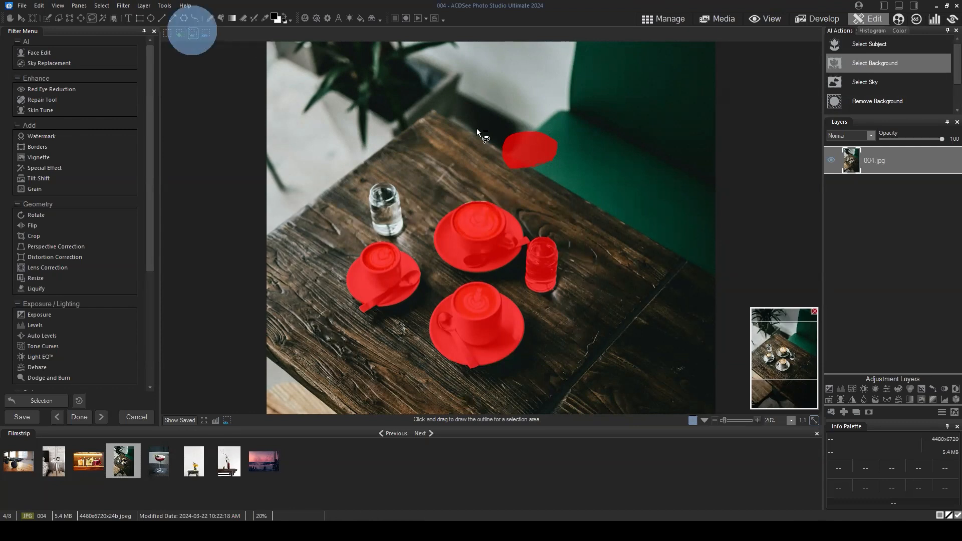
{"action": "left_click_drag", "start_coordinate": [498, 118], "coordinate": [488, 175]}
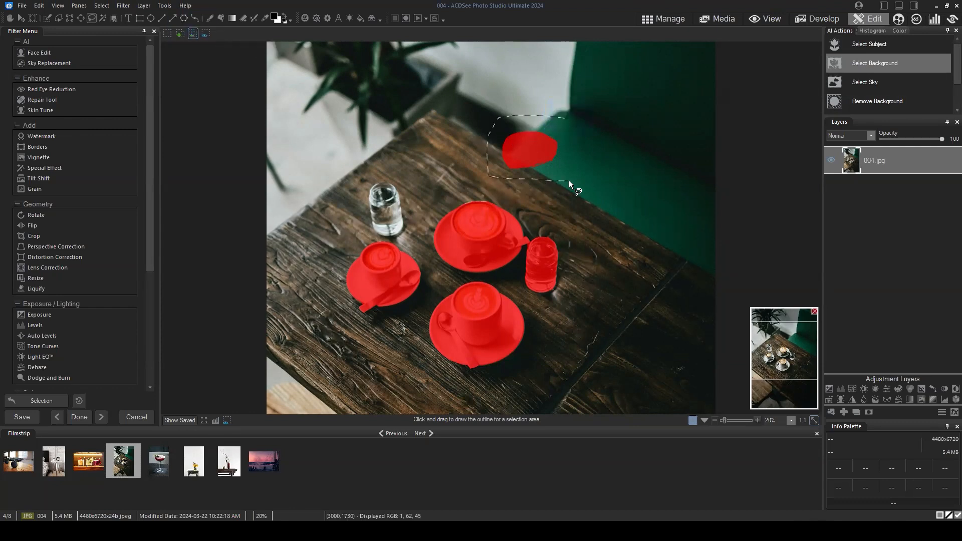
{"action": "left_click_drag", "start_coordinate": [554, 117], "coordinate": [549, 116]}
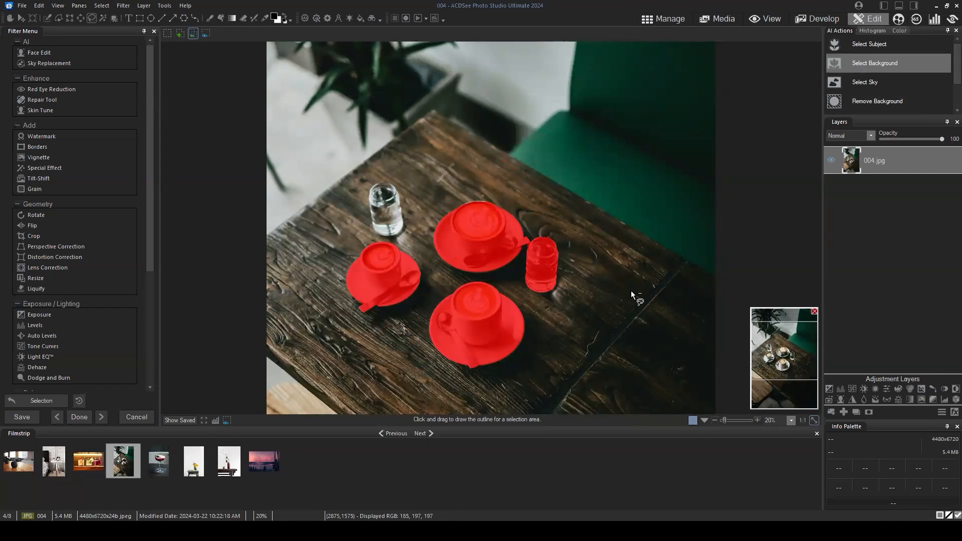
- Subtract the glass jar beside the two right-hand cups from the selection with a freehand lasso outline
{"action": "scroll", "coordinate": [597, 375], "scroll_direction": "up", "scroll_amount": 3}
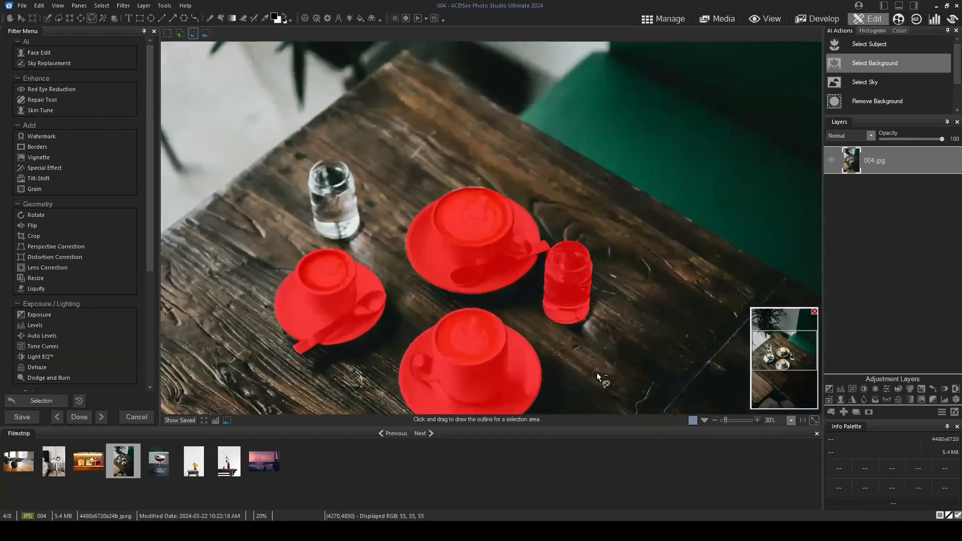
{"action": "mouse_move", "coordinate": [790, 347]}
{"action": "left_mouse_down"}
{"action": "mouse_move", "coordinate": [788, 359]}
{"action": "mouse_move", "coordinate": [771, 361]}
{"action": "mouse_move", "coordinate": [795, 353]}
{"action": "left_mouse_up"}
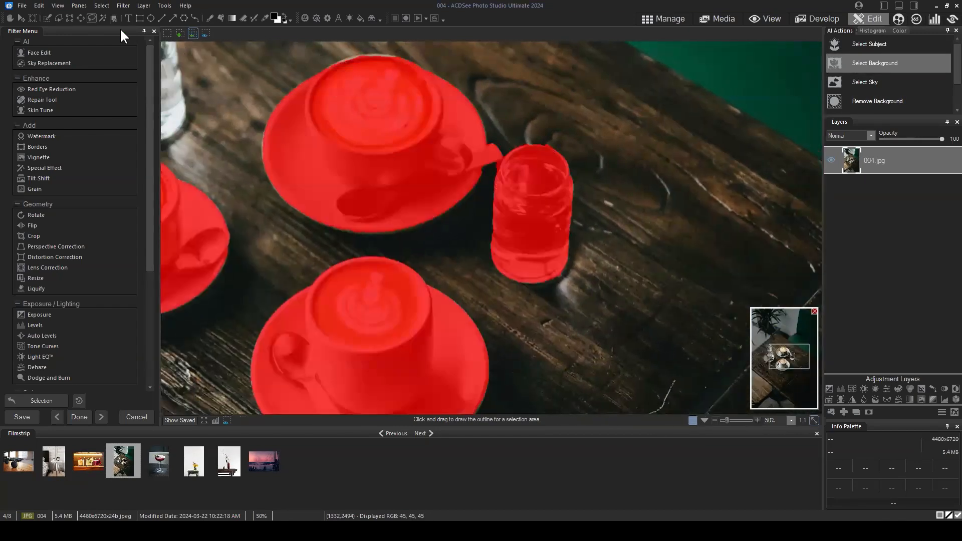
{"action": "left_click", "coordinate": [193, 33]}
{"action": "left_click_drag", "start_coordinate": [504, 147], "coordinate": [504, 146]}
{"action": "scroll", "coordinate": [509, 147], "scroll_direction": "down", "scroll_amount": 2}
{"action": "scroll", "coordinate": [509, 146], "scroll_direction": "down", "scroll_amount": 2}
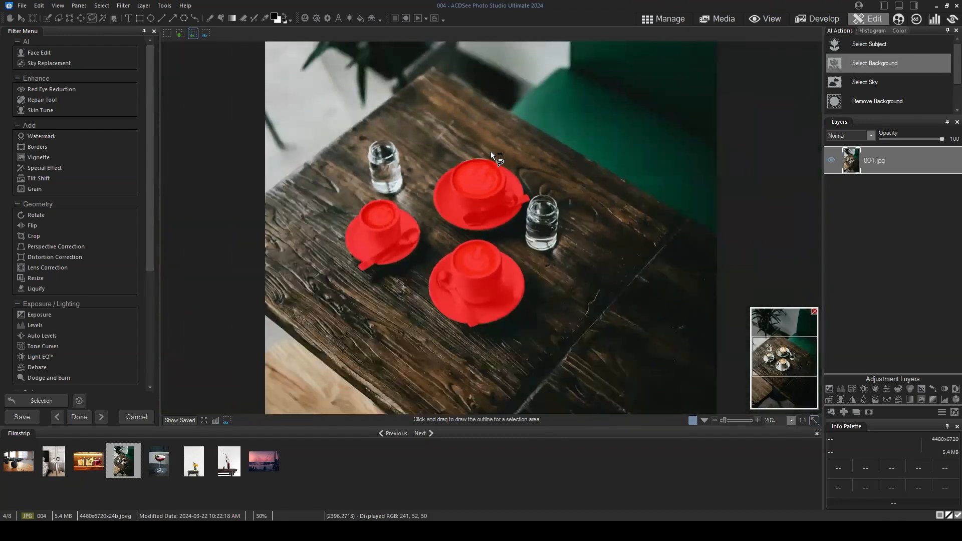
{"action": "scroll", "coordinate": [431, 152], "scroll_direction": "up", "scroll_amount": 2}
{"action": "left_click_drag", "start_coordinate": [775, 360], "coordinate": [773, 358]}
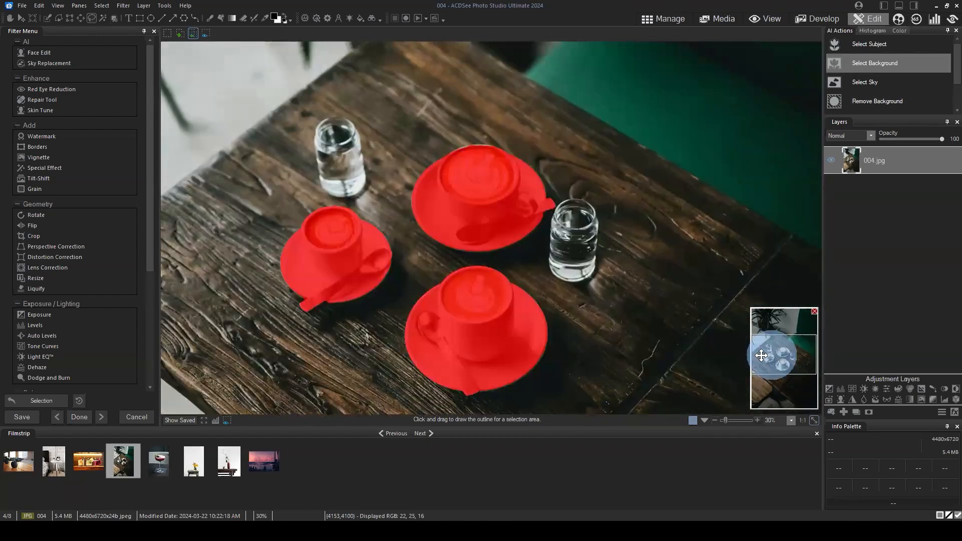
- Add two overlapping freehand lasso areas on the bare tabletop behind the right-hand glass jar to the selection
{"action": "left_click", "coordinate": [180, 32]}
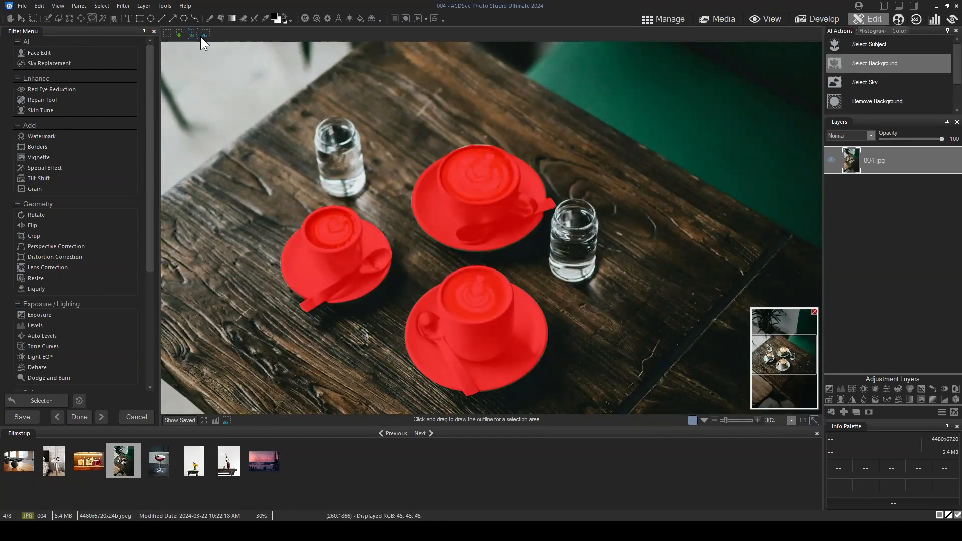
{"action": "left_click", "coordinate": [182, 32]}
{"action": "left_click_drag", "start_coordinate": [613, 168], "coordinate": [637, 187]}
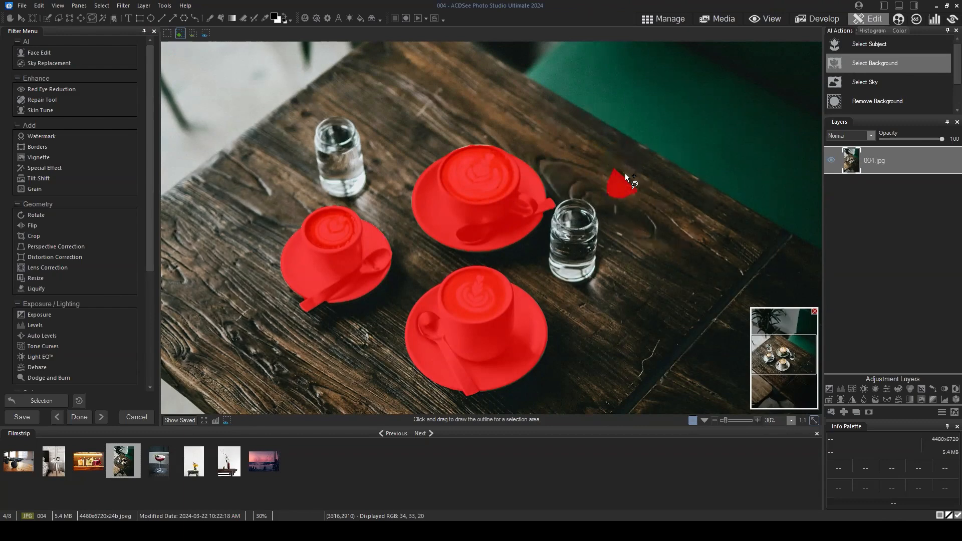
{"action": "mouse_move", "coordinate": [618, 148]}
{"action": "left_mouse_down"}
{"action": "mouse_move", "coordinate": [604, 188]}
{"action": "mouse_move", "coordinate": [644, 205]}
{"action": "mouse_move", "coordinate": [626, 155]}
{"action": "mouse_move", "coordinate": [596, 187]}
{"action": "mouse_move", "coordinate": [654, 209]}
{"action": "mouse_move", "coordinate": [642, 158]}
{"action": "mouse_move", "coordinate": [596, 151]}
{"action": "left_mouse_up"}
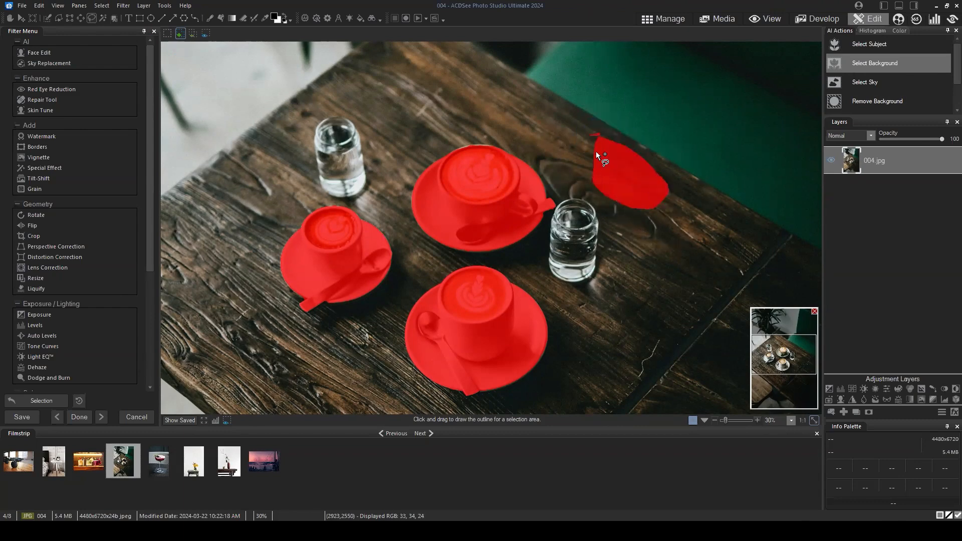
- Subtract the freehand areas on the bare tabletop behind the right-hand glass jar from the selection
{"action": "left_click", "coordinate": [193, 34]}
{"action": "left_click_drag", "start_coordinate": [579, 169], "coordinate": [579, 166]}
{"action": "mouse_move", "coordinate": [579, 126]}
{"action": "left_mouse_down"}
{"action": "mouse_move", "coordinate": [581, 117]}
{"action": "mouse_move", "coordinate": [581, 134]}
{"action": "left_mouse_up"}
{"action": "mouse_move", "coordinate": [678, 242]}
{"action": "left_mouse_down"}
{"action": "mouse_move", "coordinate": [694, 183]}
{"action": "mouse_move", "coordinate": [611, 118]}
{"action": "mouse_move", "coordinate": [581, 119]}
{"action": "left_mouse_up"}
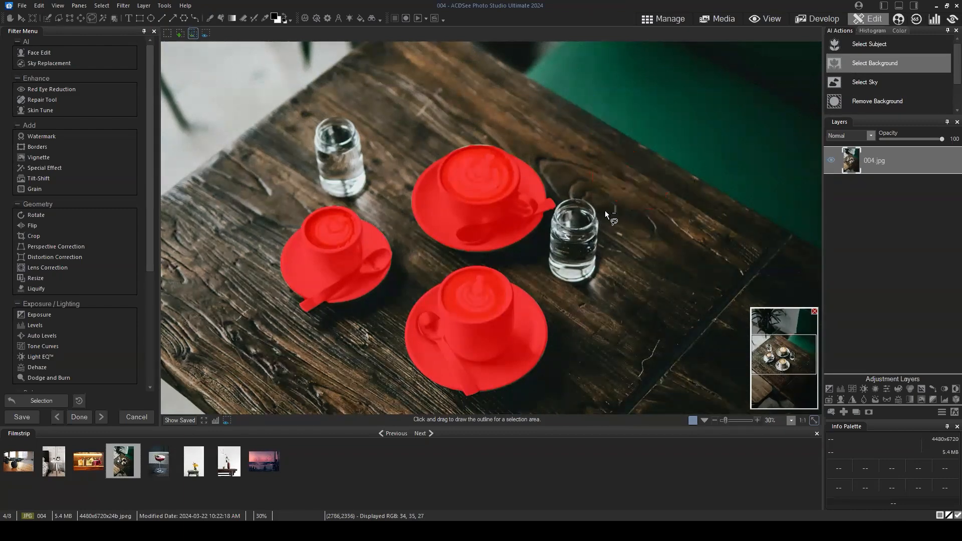
- Return the lasso to adding to the selection and examine the selected cups and both glass jars up close
{"action": "left_click", "coordinate": [192, 32]}
{"action": "left_click", "coordinate": [181, 33]}
{"action": "left_click_drag", "start_coordinate": [785, 360], "coordinate": [783, 354]}
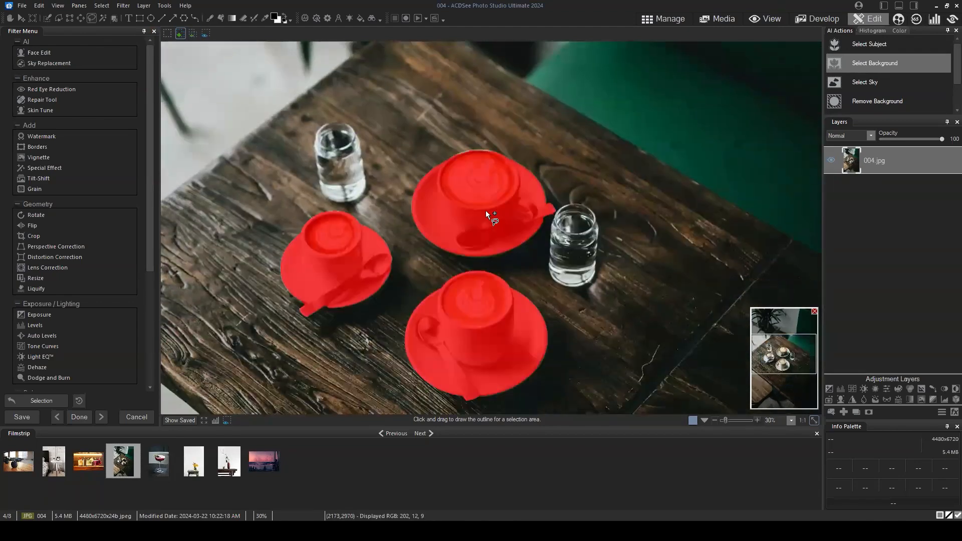
{"action": "scroll", "coordinate": [486, 210], "scroll_direction": "down", "scroll_amount": 2}
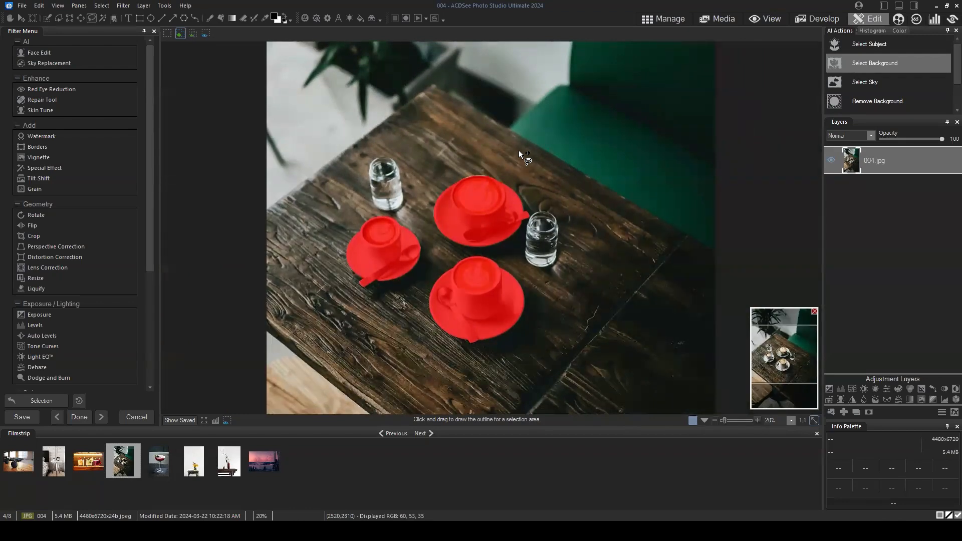
{"action": "left_click", "coordinate": [179, 32]}
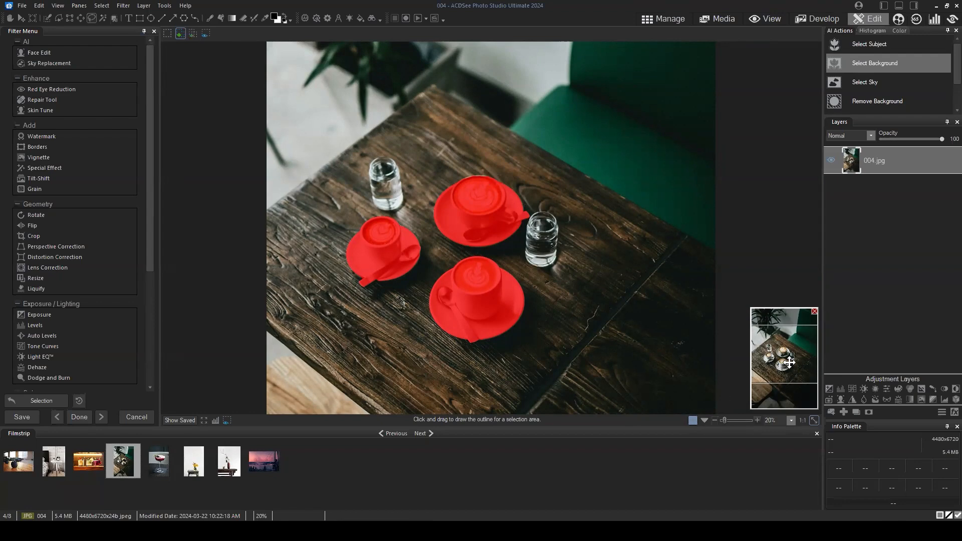
{"action": "left_click_drag", "start_coordinate": [783, 358], "coordinate": [778, 355]}
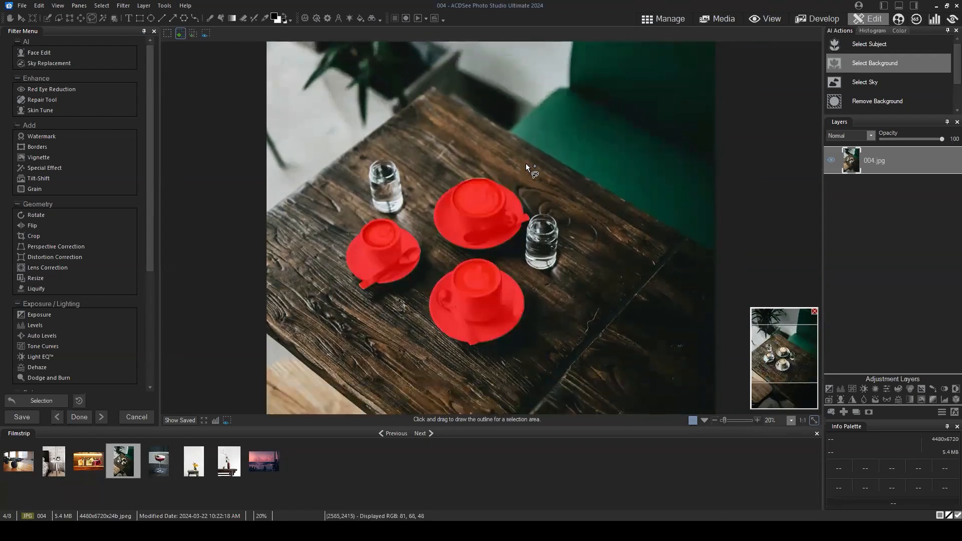
{"action": "scroll", "coordinate": [507, 178], "scroll_direction": "down", "scroll_amount": 2}
{"action": "scroll", "coordinate": [526, 201], "scroll_direction": "up", "scroll_amount": 2}
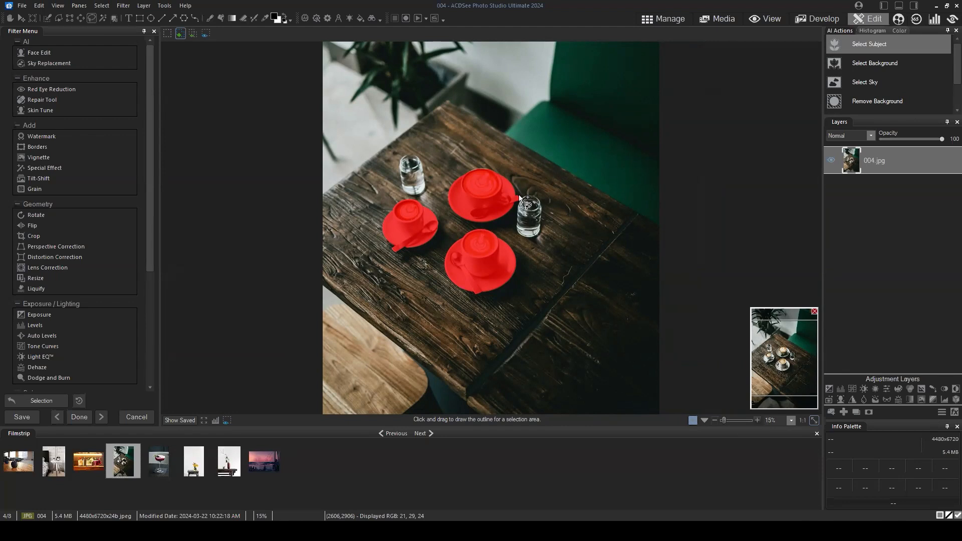
{"action": "left_click", "coordinate": [179, 34]}
{"action": "scroll", "coordinate": [519, 155], "scroll_direction": "up", "scroll_amount": 1}
{"action": "scroll", "coordinate": [563, 201], "scroll_direction": "up", "scroll_amount": 3}
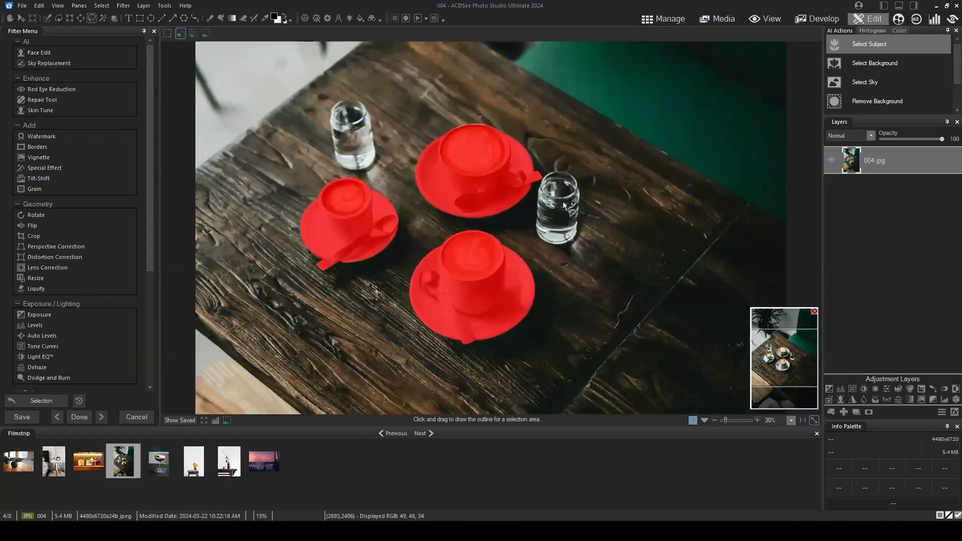
{"action": "scroll", "coordinate": [707, 270], "scroll_direction": "down", "scroll_amount": 2}
{"action": "left_click_drag", "start_coordinate": [779, 370], "coordinate": [779, 366]}
{"action": "scroll", "coordinate": [607, 279], "scroll_direction": "down", "scroll_amount": 2}
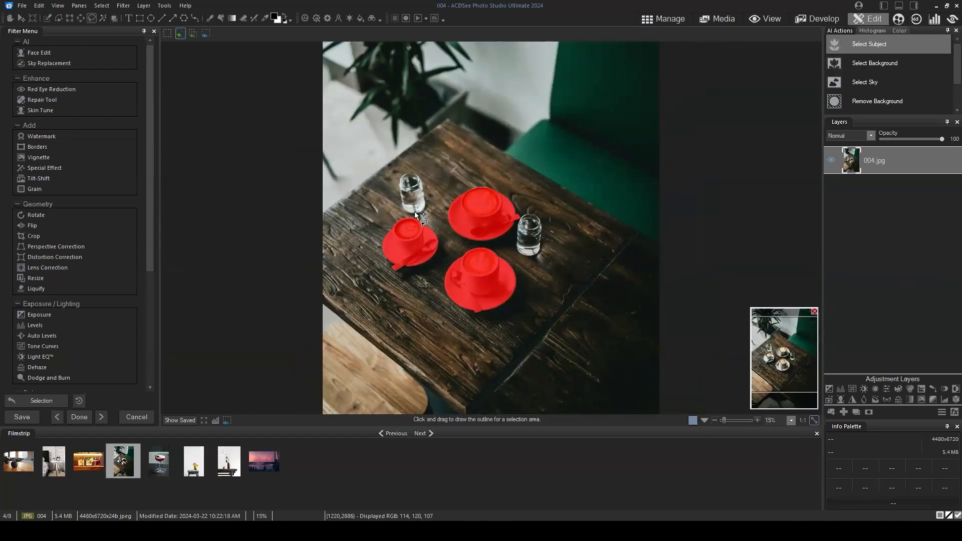
{"action": "scroll", "coordinate": [413, 211], "scroll_direction": "up", "scroll_amount": 2}
{"action": "scroll", "coordinate": [414, 211], "scroll_direction": "up", "scroll_amount": 2}
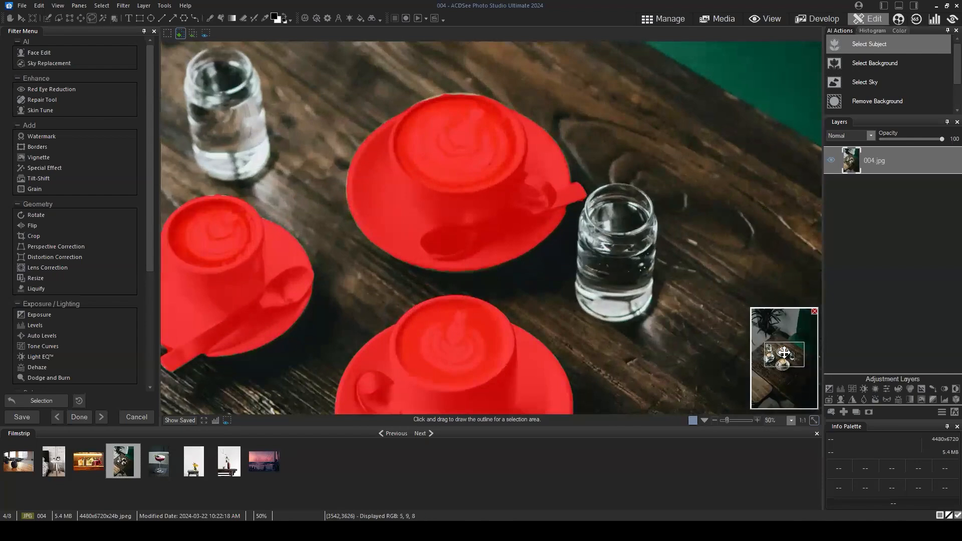
{"action": "left_click", "coordinate": [764, 354]}
{"action": "left_click_drag", "start_coordinate": [763, 355], "coordinate": [785, 357]}
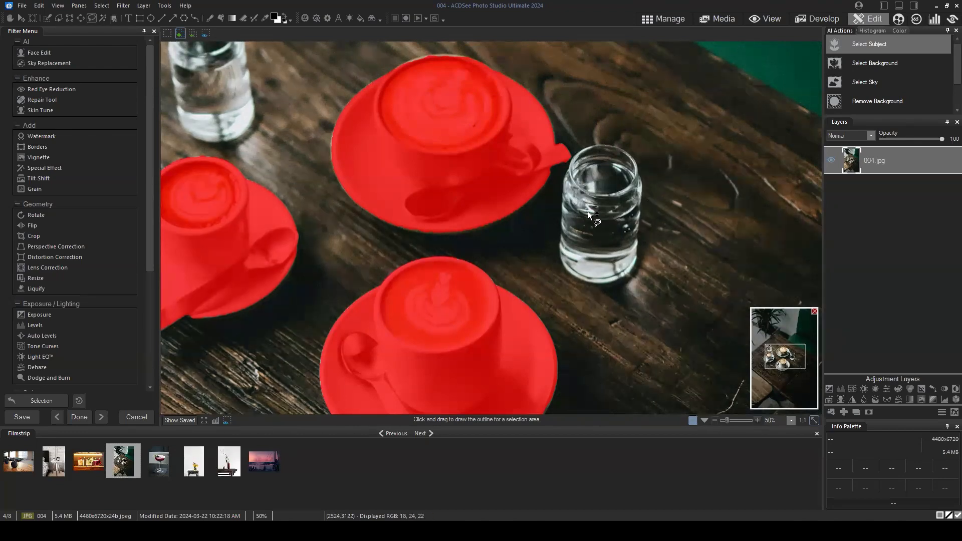
- Trace the left-hand glass jar with a polygon lasso, setting corner nodes all around its rim, sides and base
{"action": "left_click", "coordinate": [58, 15]}
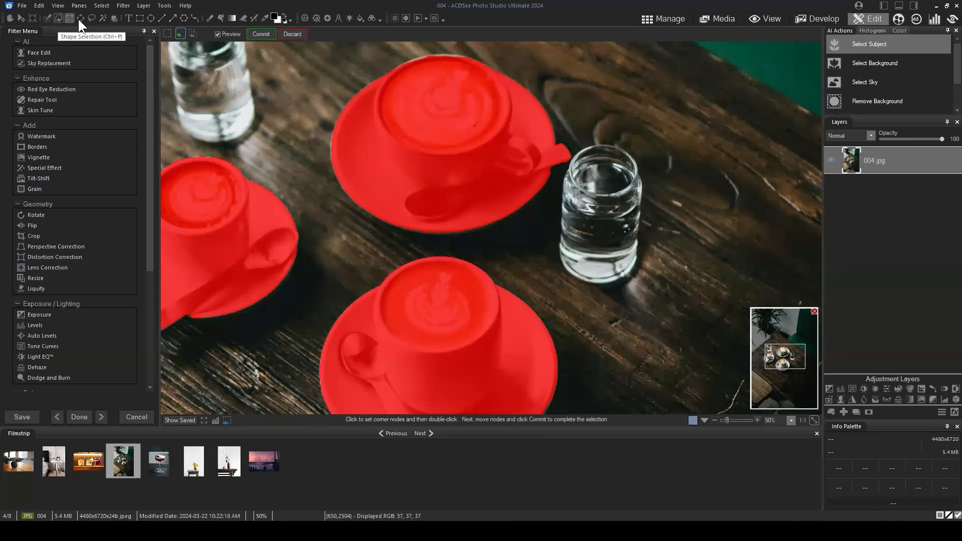
{"action": "left_click_drag", "start_coordinate": [789, 360], "coordinate": [760, 352]}
{"action": "scroll", "coordinate": [458, 254], "scroll_direction": "up", "scroll_amount": 2}
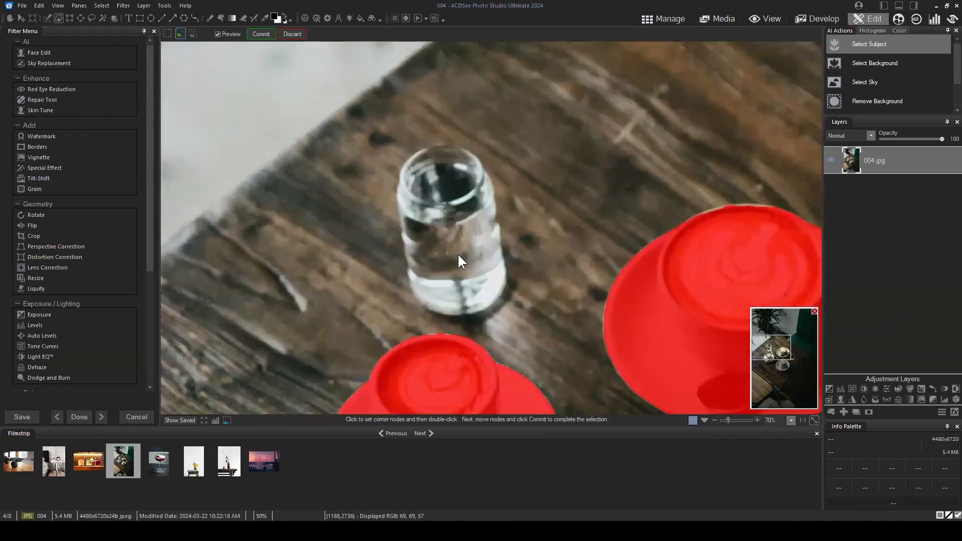
{"action": "scroll", "coordinate": [457, 253], "scroll_direction": "up", "scroll_amount": 2}
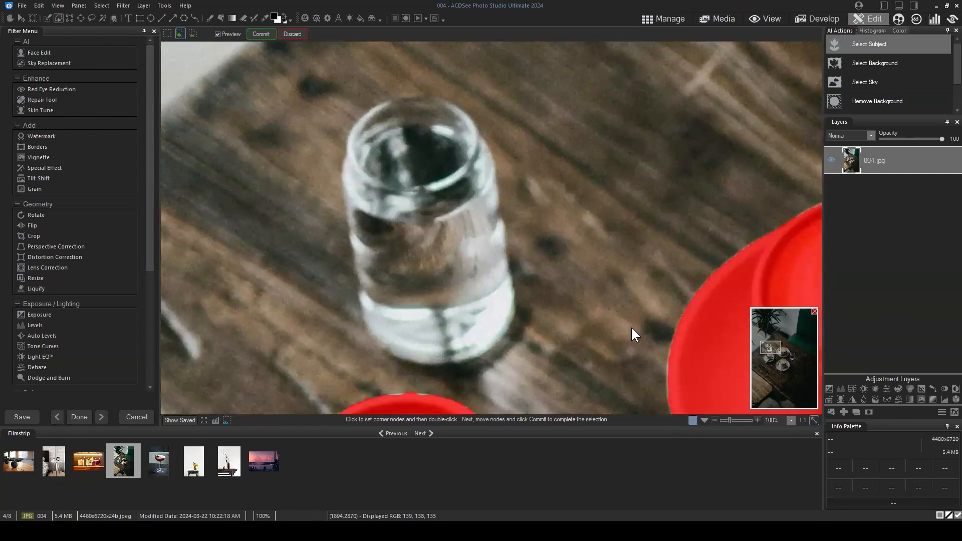
{"action": "left_click", "coordinate": [362, 311]}
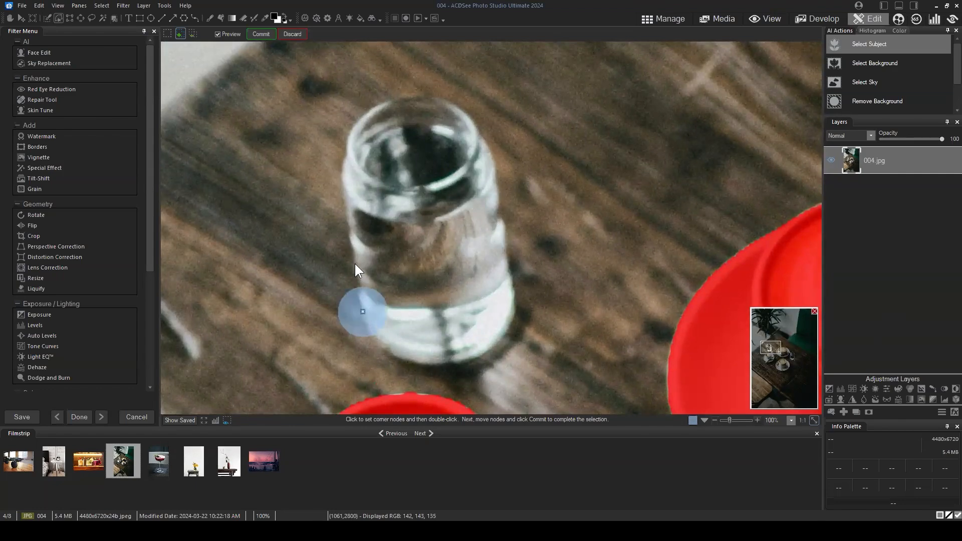
{"action": "left_click", "coordinate": [342, 174]}
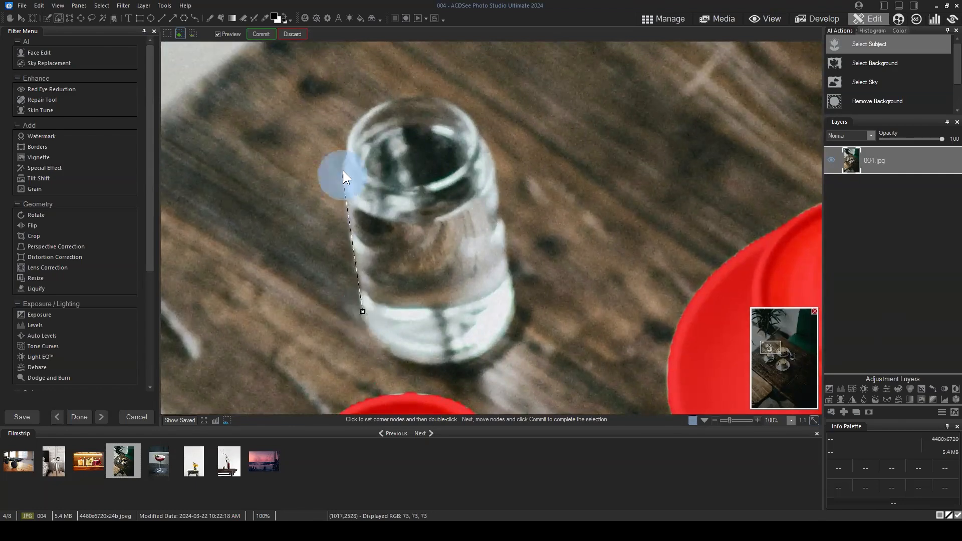
{"action": "left_click", "coordinate": [346, 154]}
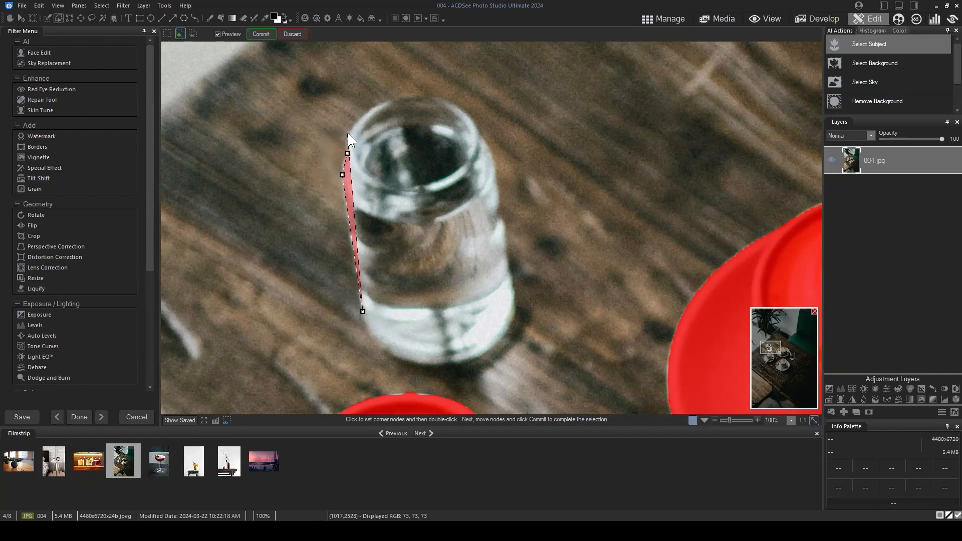
{"action": "left_click", "coordinate": [349, 134]}
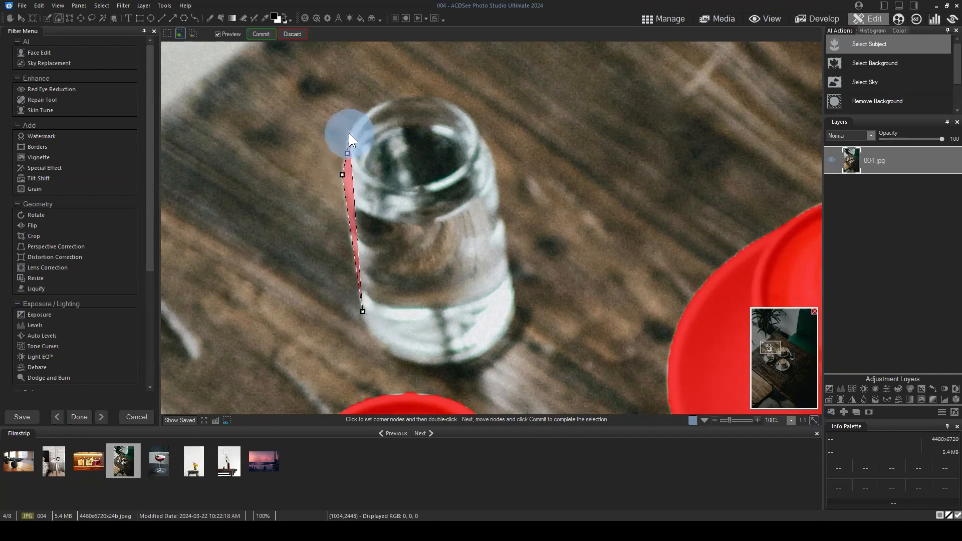
{"action": "left_click", "coordinate": [373, 106]}
{"action": "left_click", "coordinate": [413, 95]}
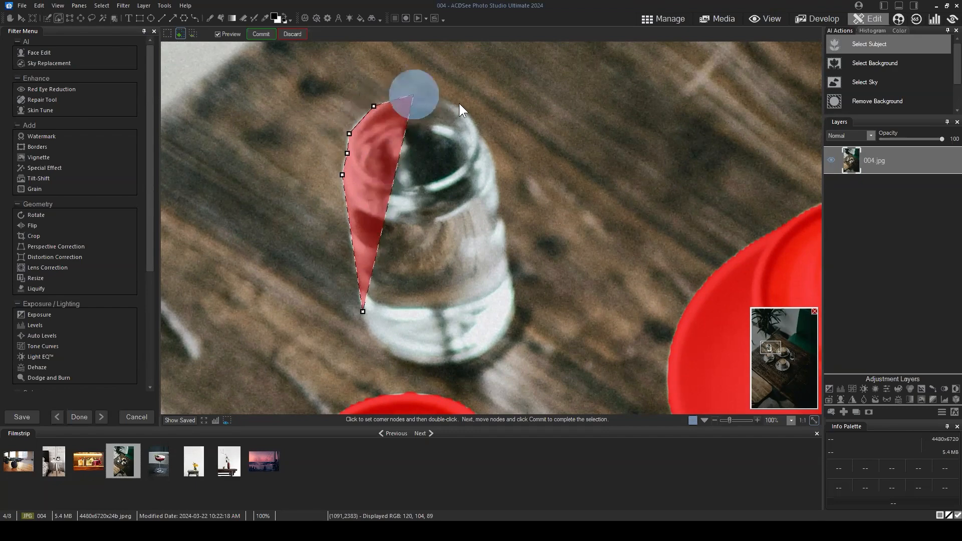
{"action": "left_click", "coordinate": [454, 104]}
{"action": "left_click", "coordinate": [479, 129]}
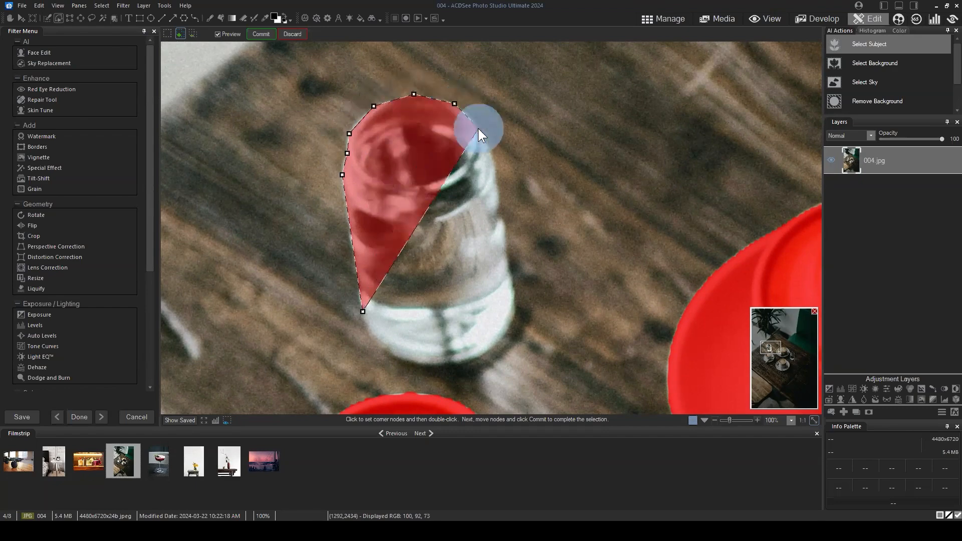
{"action": "left_click", "coordinate": [482, 135]}
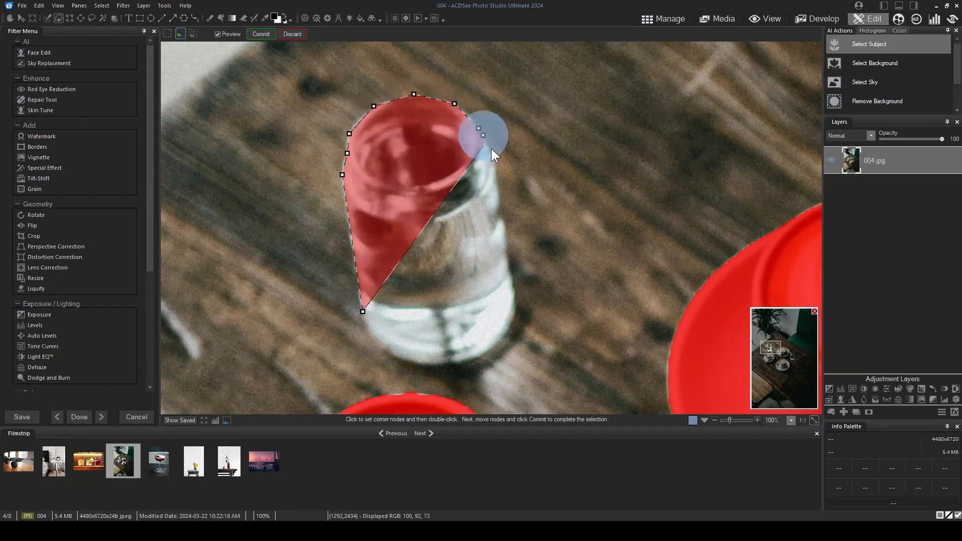
{"action": "left_click", "coordinate": [493, 152]}
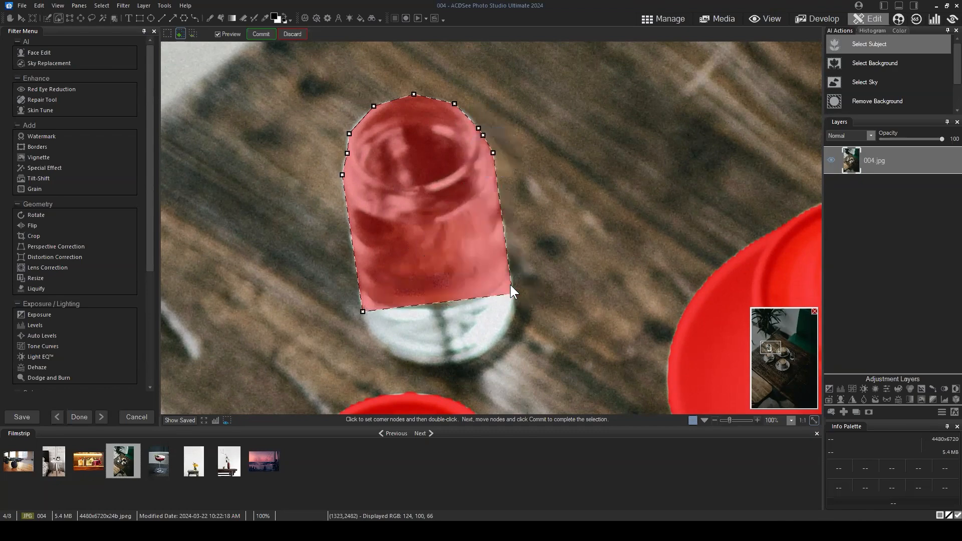
{"action": "left_click", "coordinate": [512, 287]}
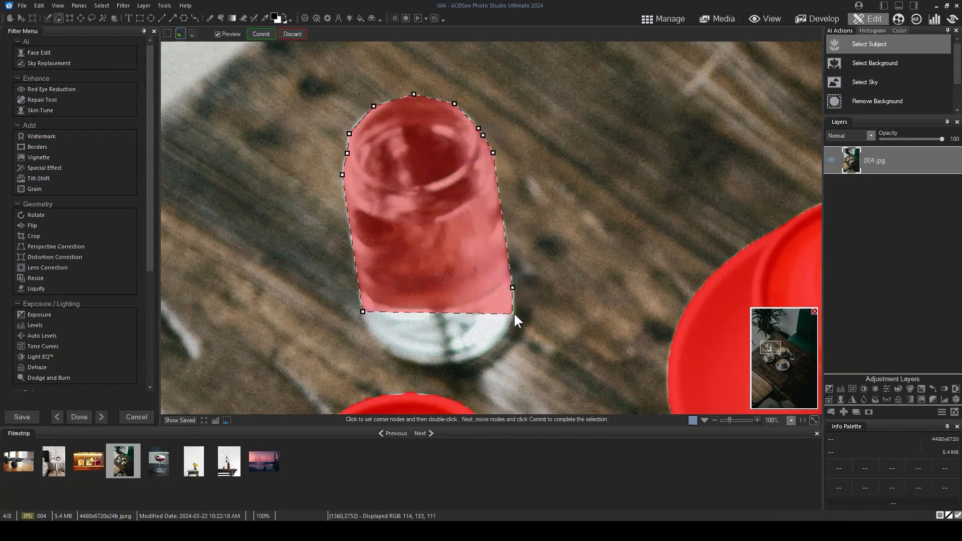
{"action": "left_click", "coordinate": [516, 314]}
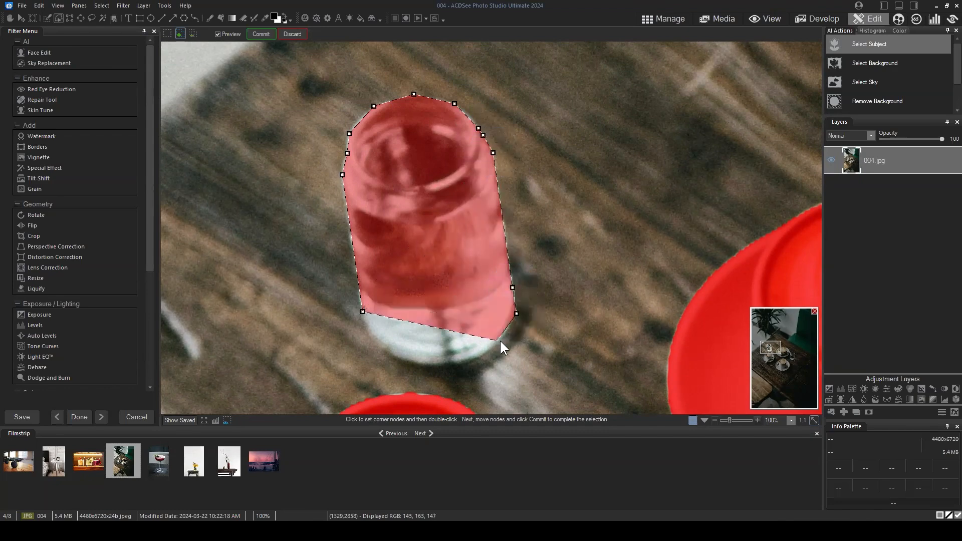
{"action": "left_click", "coordinate": [498, 342]}
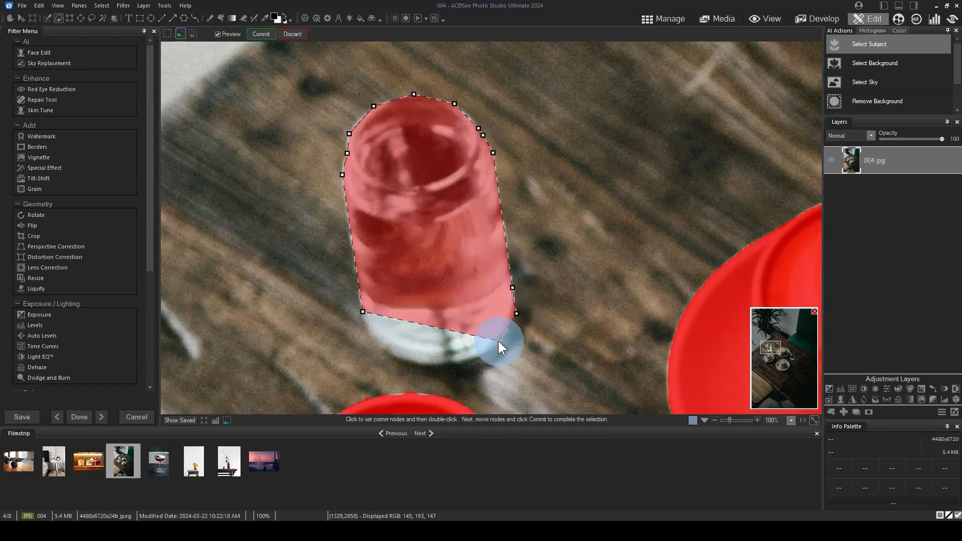
{"action": "left_click", "coordinate": [469, 360]}
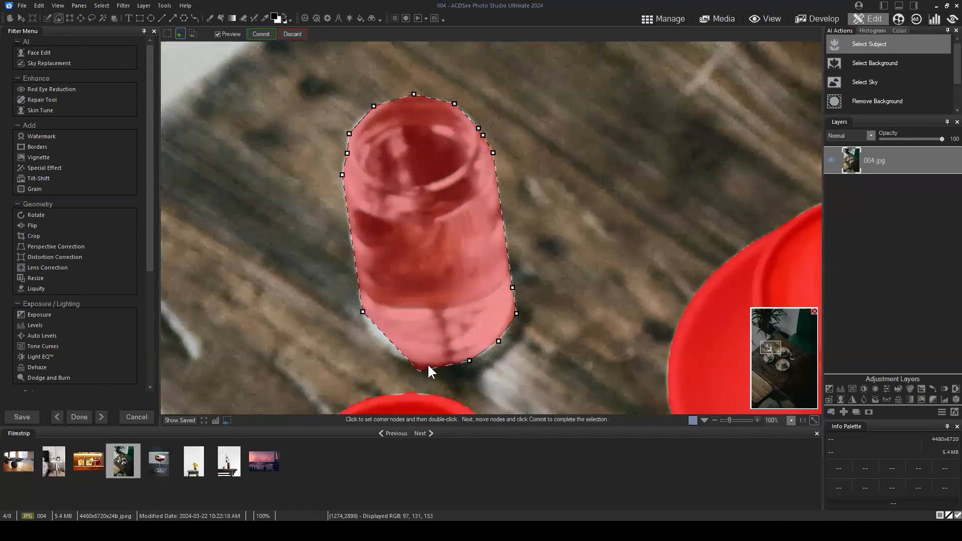
{"action": "left_click", "coordinate": [425, 365]}
{"action": "left_click", "coordinate": [387, 348]}
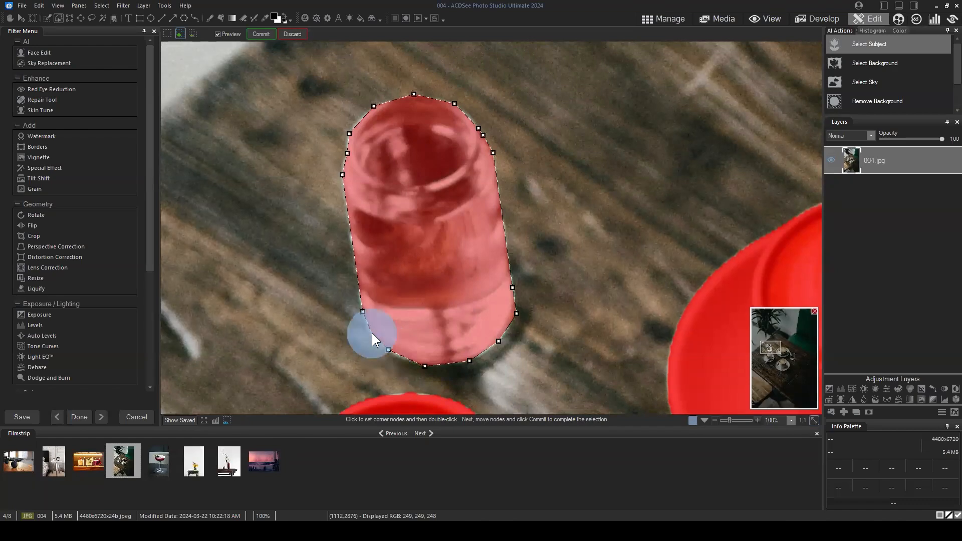
{"action": "left_click", "coordinate": [372, 332]}
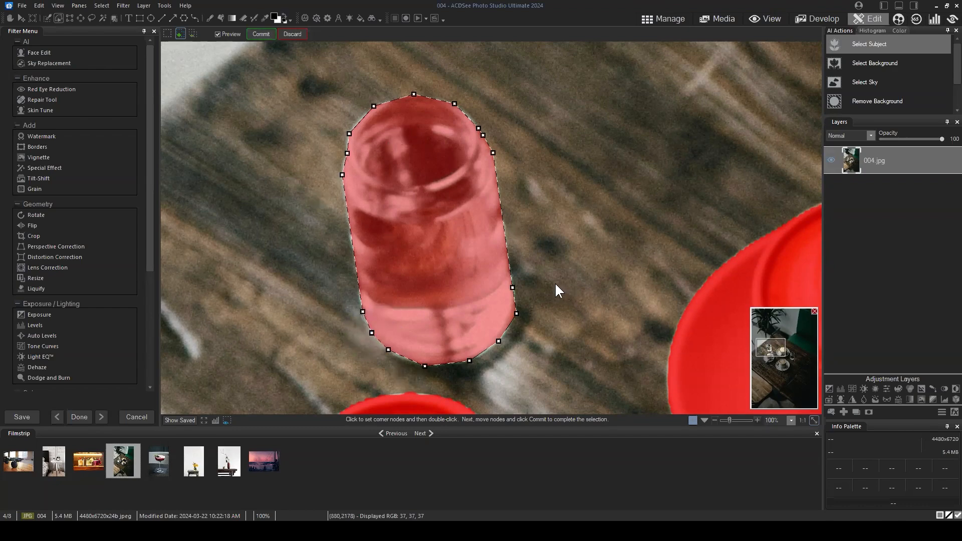
- Commit the polygon outline to add the left-hand glass jar to the selected cups
{"action": "scroll", "coordinate": [555, 282], "scroll_direction": "down", "scroll_amount": 2}
{"action": "left_click_drag", "start_coordinate": [773, 359], "coordinate": [790, 356]}
{"action": "left_click", "coordinate": [480, 242]}
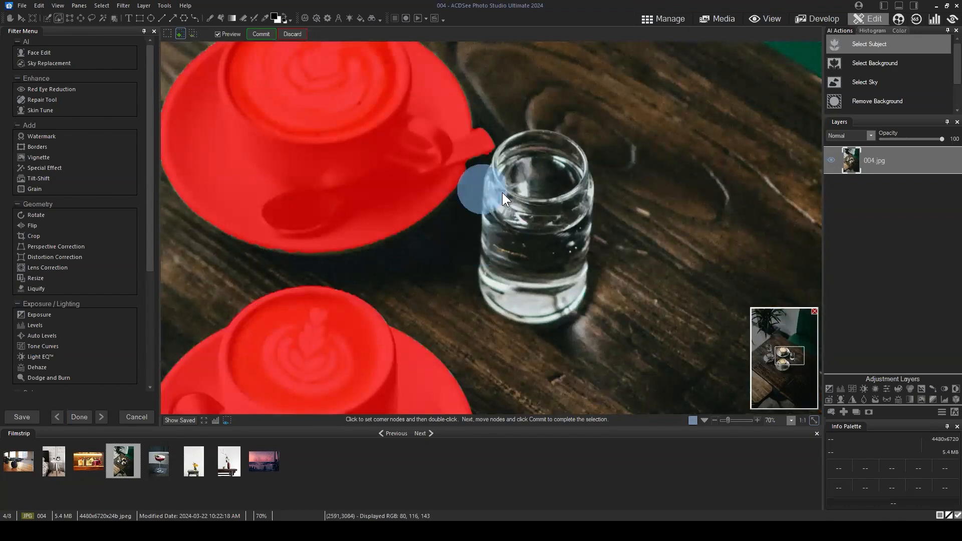
{"action": "left_click_drag", "start_coordinate": [796, 356], "coordinate": [774, 353]}
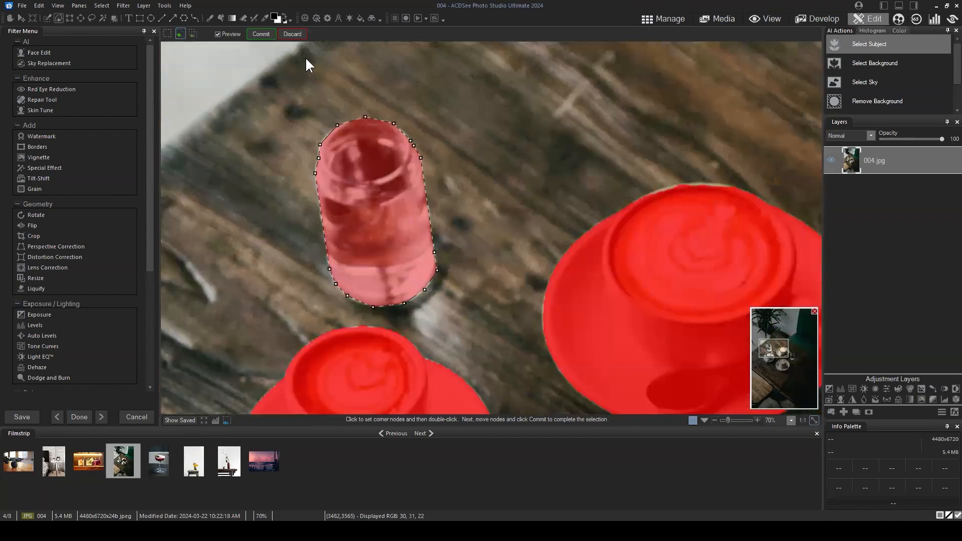
{"action": "left_click", "coordinate": [261, 34]}
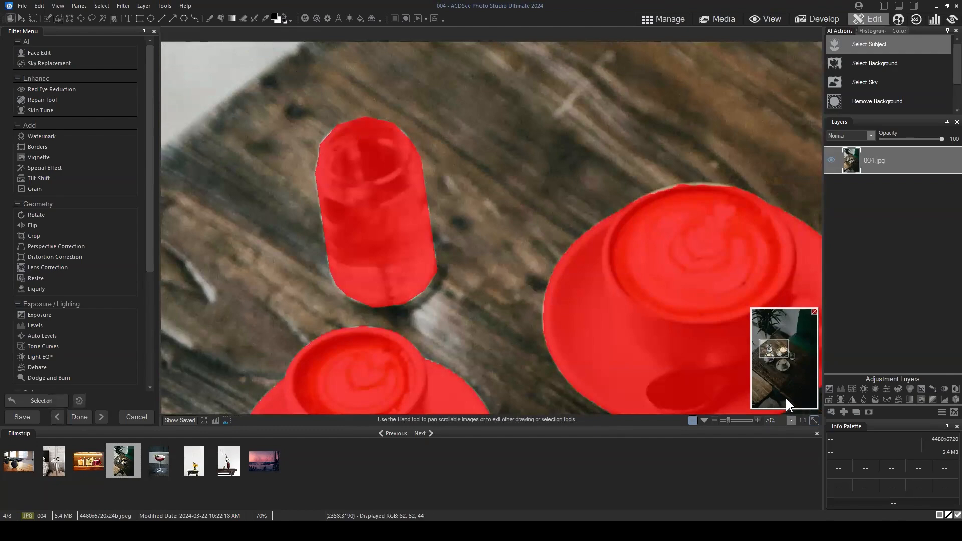
- Begin a polygon lasso around the right-hand glass jar, setting corner nodes up its left side and around the rim
{"action": "left_click_drag", "start_coordinate": [785, 396], "coordinate": [788, 361]}
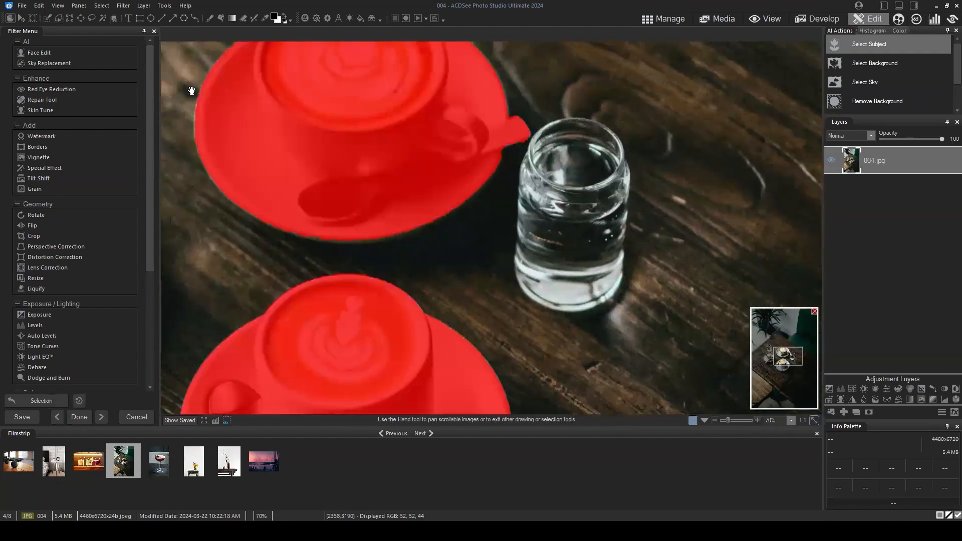
{"action": "left_click", "coordinate": [57, 19]}
{"action": "mouse_move", "coordinate": [787, 355]}
{"action": "left_mouse_down"}
{"action": "mouse_move", "coordinate": [792, 362]}
{"action": "mouse_move", "coordinate": [786, 357]}
{"action": "left_mouse_up"}
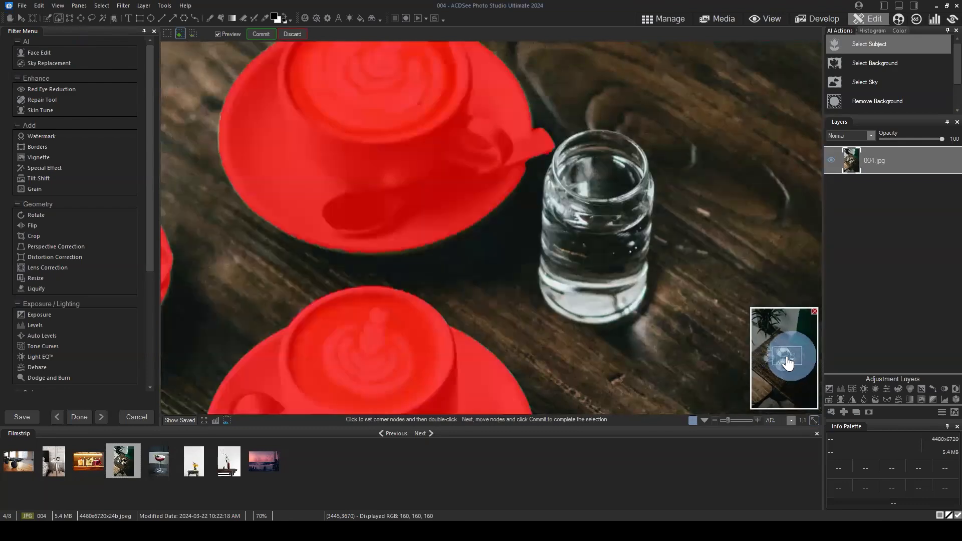
{"action": "scroll", "coordinate": [692, 302], "scroll_direction": "up", "scroll_amount": 3}
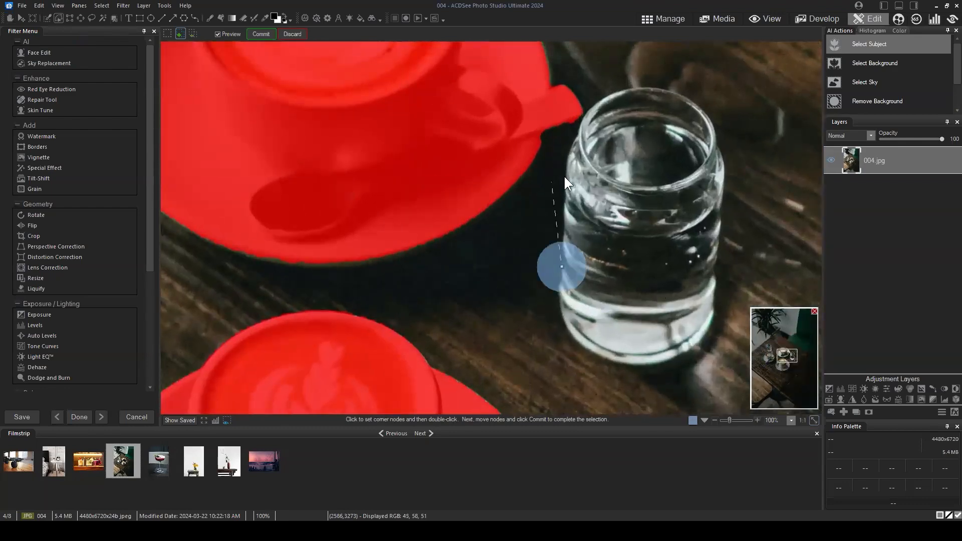
{"action": "left_click", "coordinate": [566, 167]}
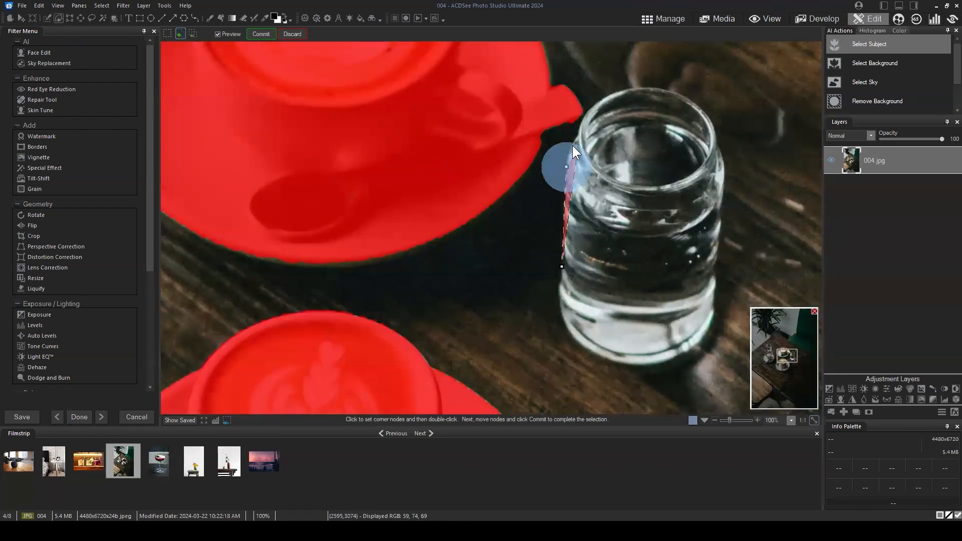
{"action": "left_click", "coordinate": [574, 146]}
{"action": "left_click", "coordinate": [577, 136]}
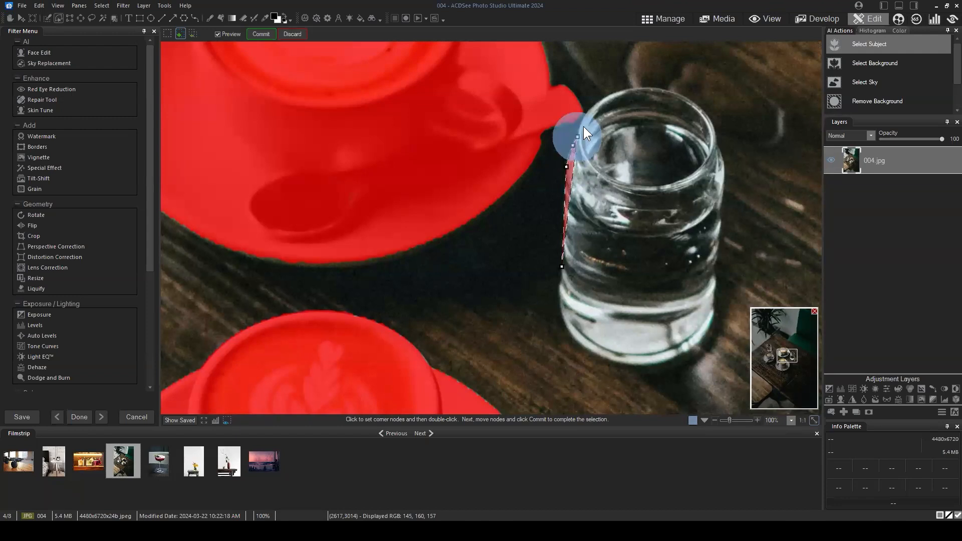
{"action": "left_click", "coordinate": [586, 111]}
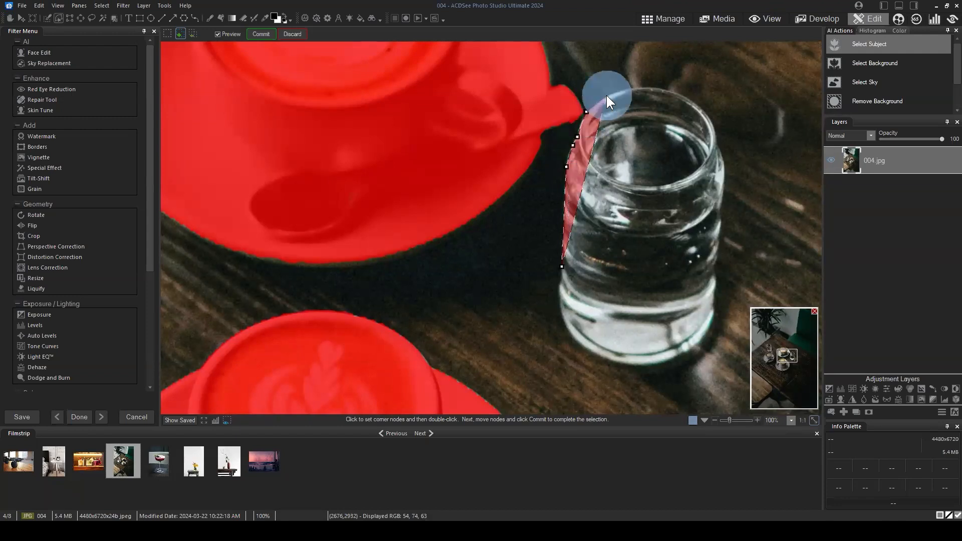
{"action": "left_click", "coordinate": [606, 95]}
{"action": "left_click", "coordinate": [635, 87]}
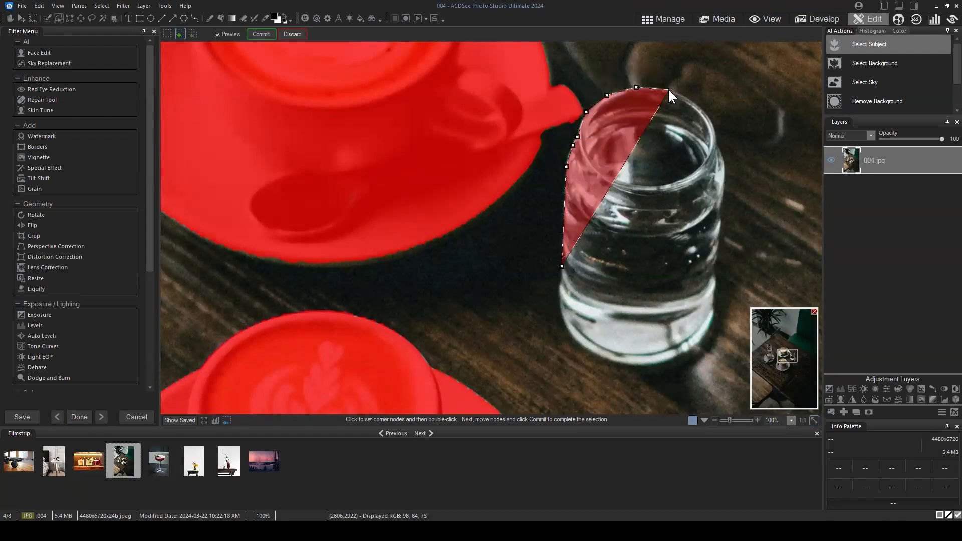
{"action": "left_click", "coordinate": [668, 89]}
{"action": "left_click", "coordinate": [693, 102]}
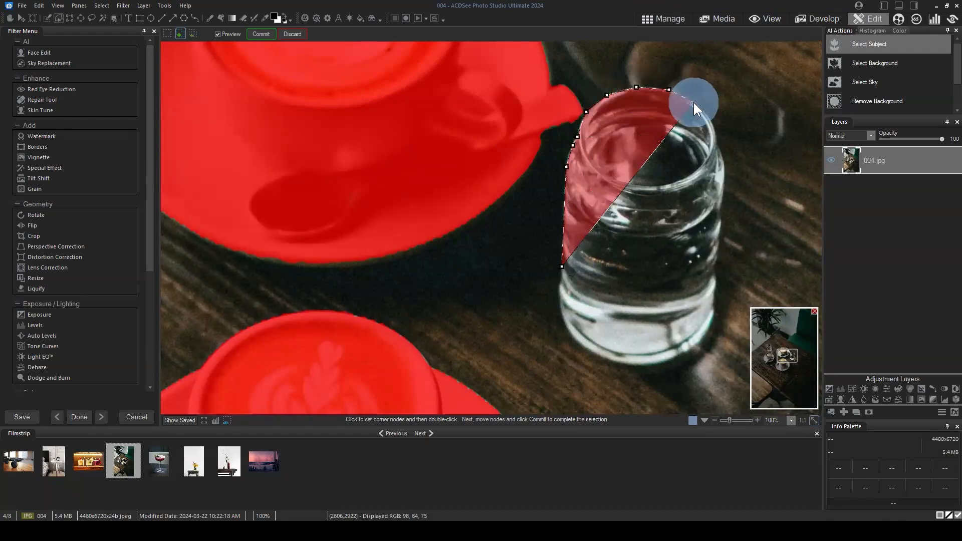
- Continue the polygon outline down the jar's right side and around its base, and close it on the left side
{"action": "left_click", "coordinate": [713, 125]}
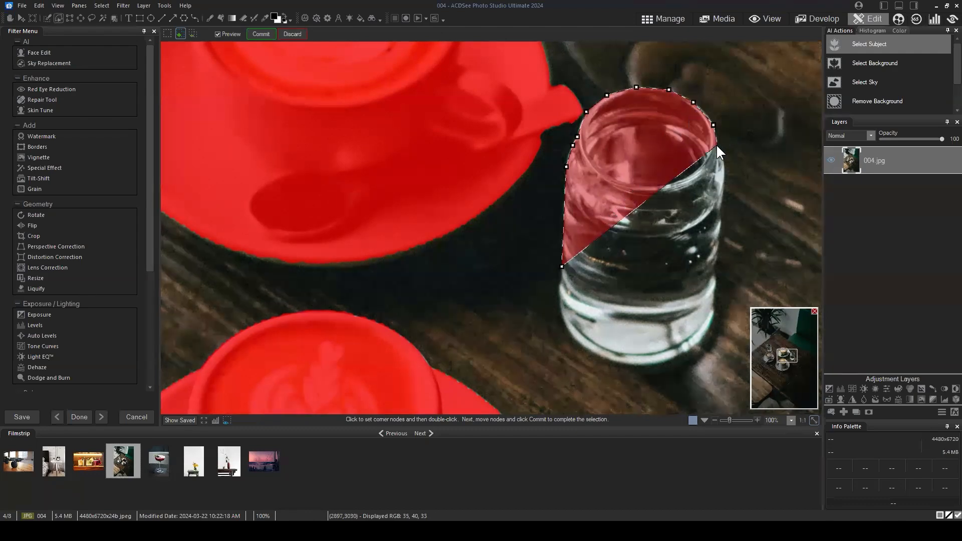
{"action": "left_click", "coordinate": [717, 145]}
{"action": "left_click", "coordinate": [723, 161]}
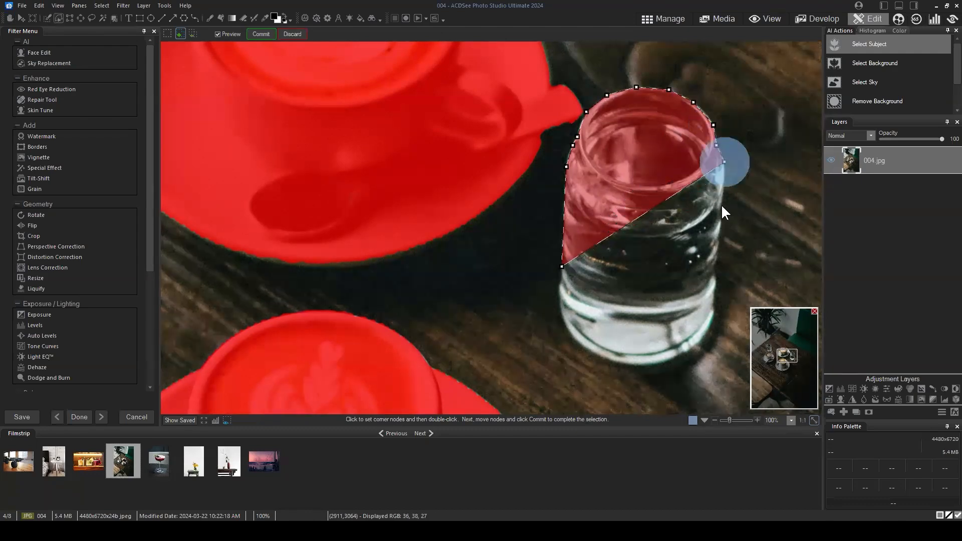
{"action": "left_click", "coordinate": [720, 205]}
{"action": "left_click", "coordinate": [714, 294]}
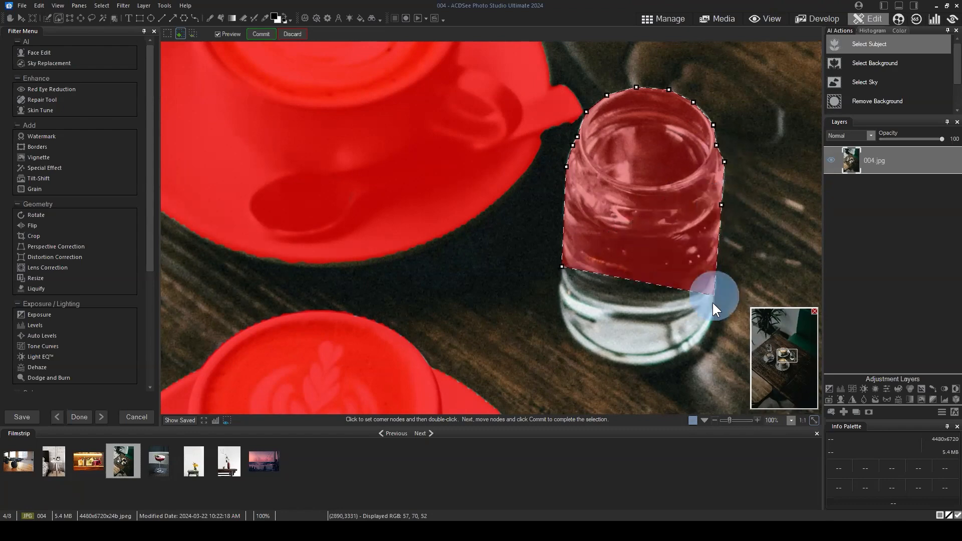
{"action": "left_click", "coordinate": [712, 315]}
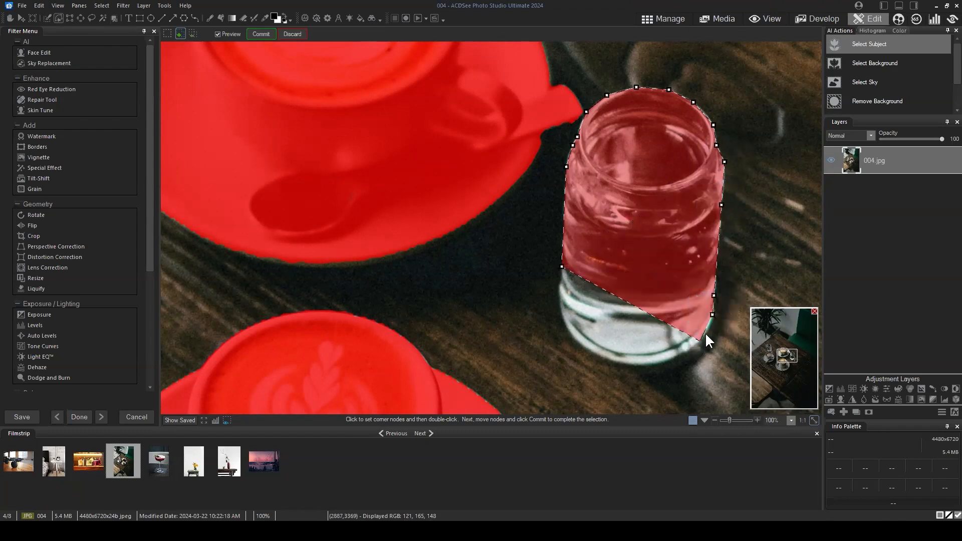
{"action": "left_click", "coordinate": [706, 333]}
{"action": "left_click", "coordinate": [685, 352]}
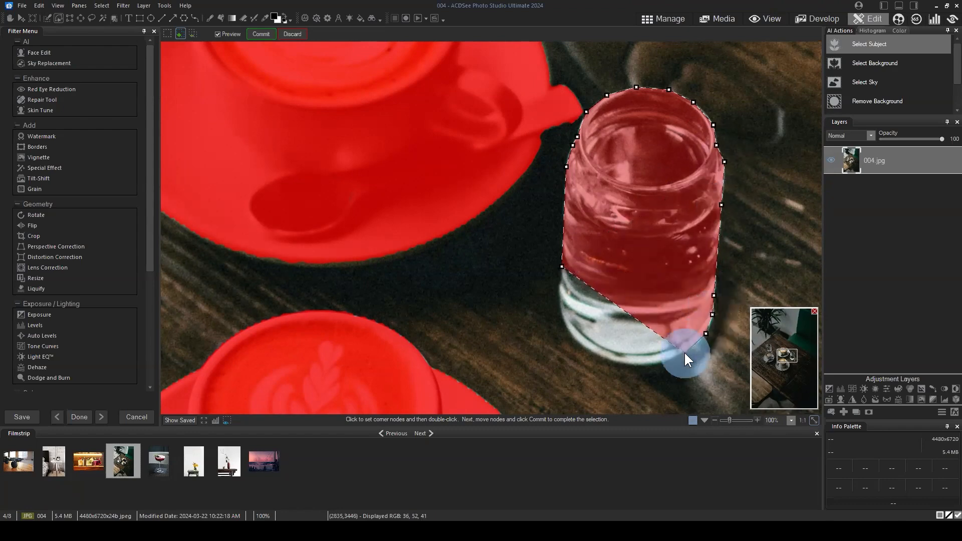
{"action": "left_click", "coordinate": [653, 365]}
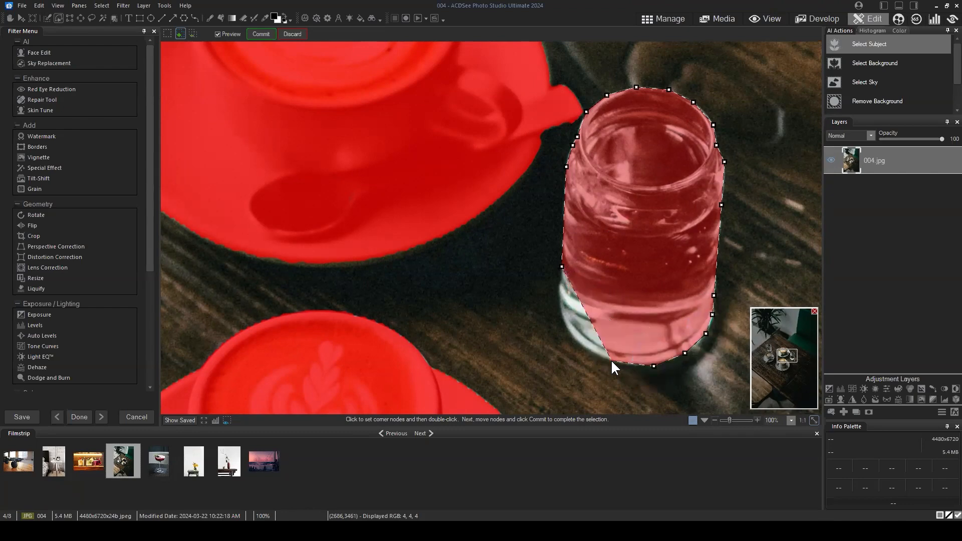
{"action": "left_click", "coordinate": [611, 360]}
{"action": "left_click", "coordinate": [579, 345]}
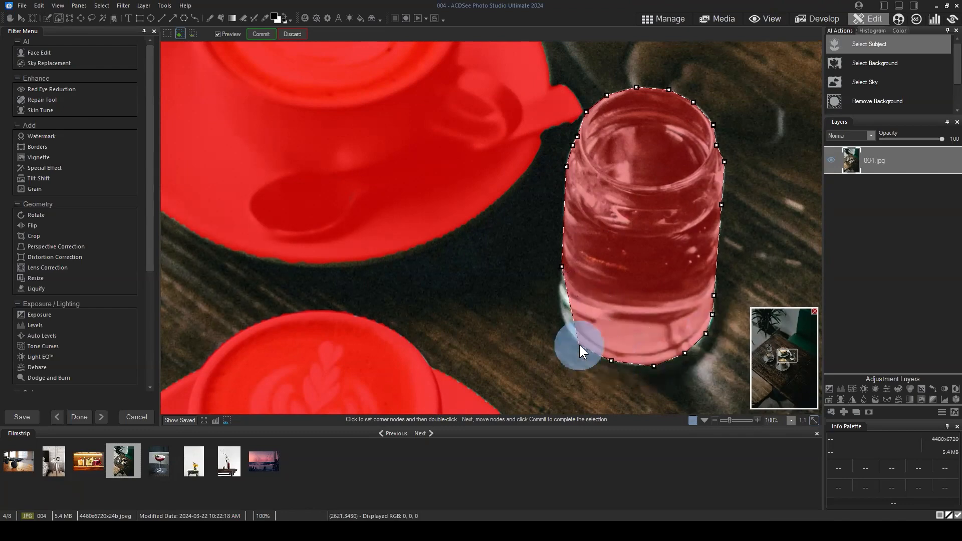
{"action": "left_click", "coordinate": [563, 318]}
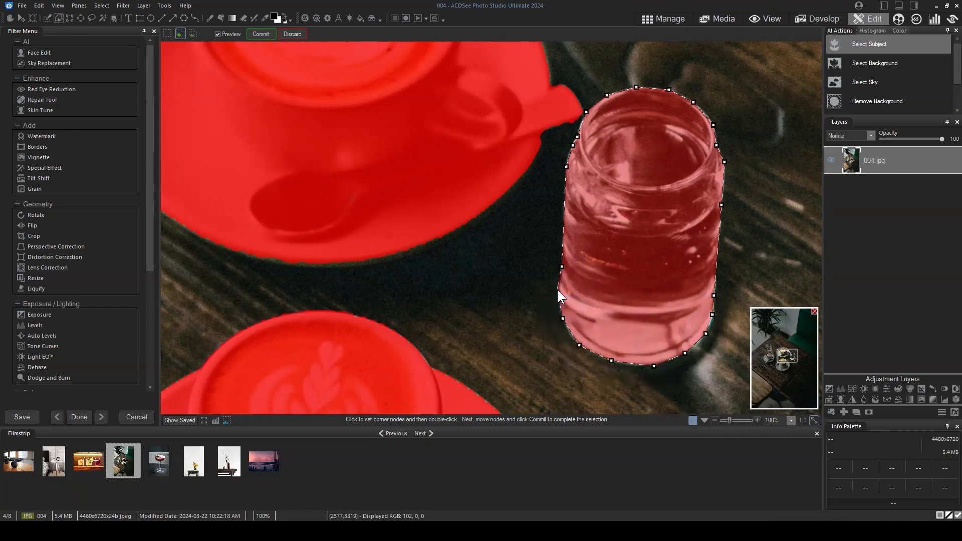
{"action": "right_click", "coordinate": [558, 290]}
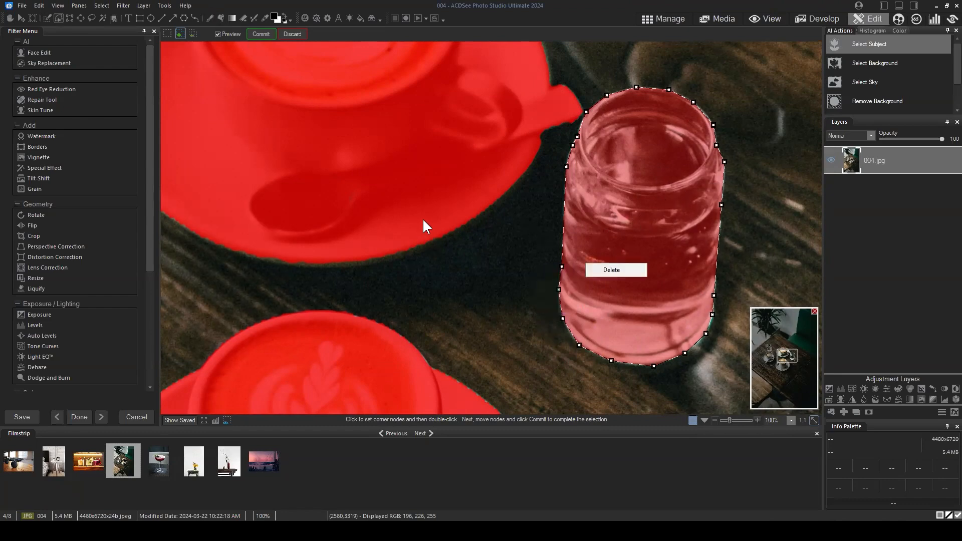
- Commit the polygon outline to add the right-hand glass jar to the selection, and review the selected cups and jars
{"action": "left_click", "coordinate": [260, 34]}
{"action": "left_click", "coordinate": [263, 34]}
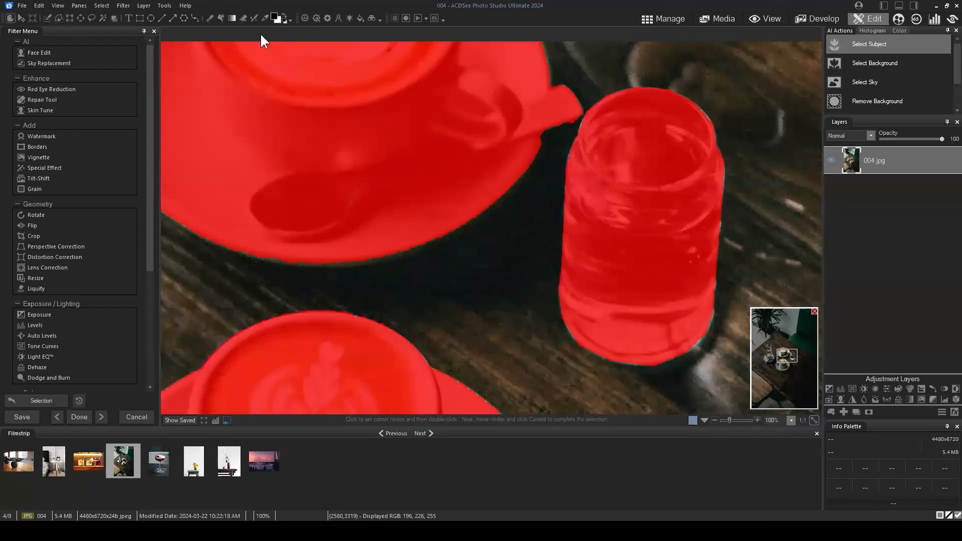
{"action": "scroll", "coordinate": [524, 215], "scroll_direction": "down", "scroll_amount": 2}
{"action": "scroll", "coordinate": [525, 215], "scroll_direction": "down", "scroll_amount": 4}
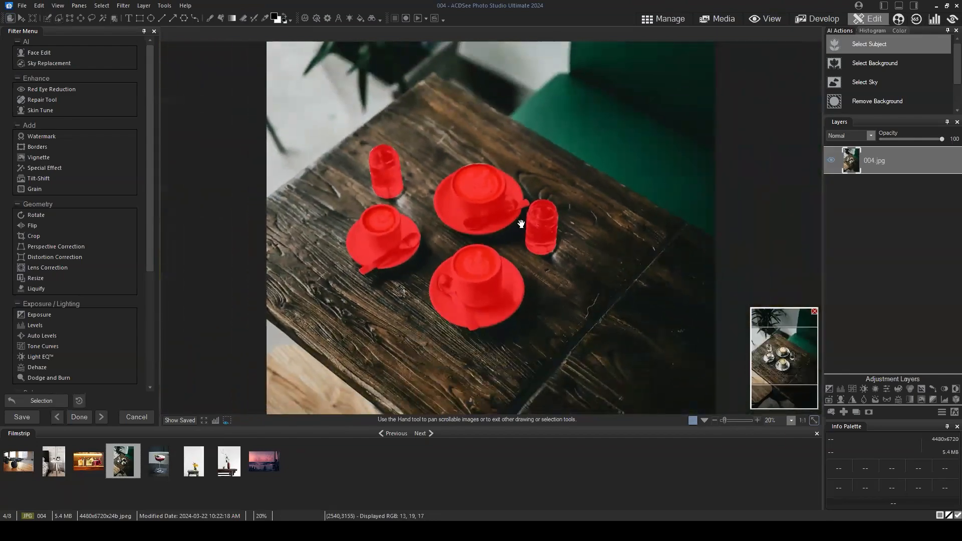
{"action": "scroll", "coordinate": [623, 202], "scroll_direction": "down", "scroll_amount": 1}
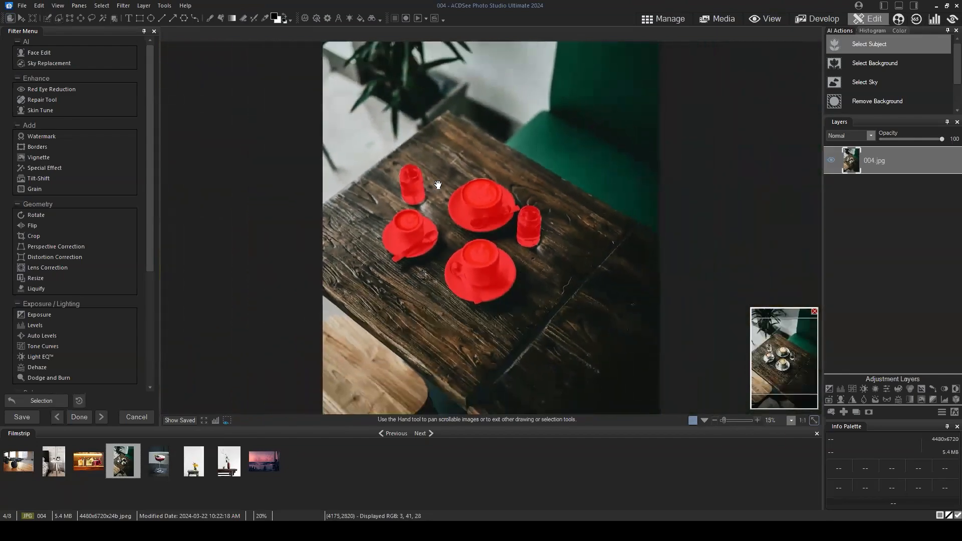
{"action": "scroll", "coordinate": [472, 206], "scroll_direction": "down", "scroll_amount": 2}
{"action": "scroll", "coordinate": [516, 228], "scroll_direction": "up", "scroll_amount": 2}
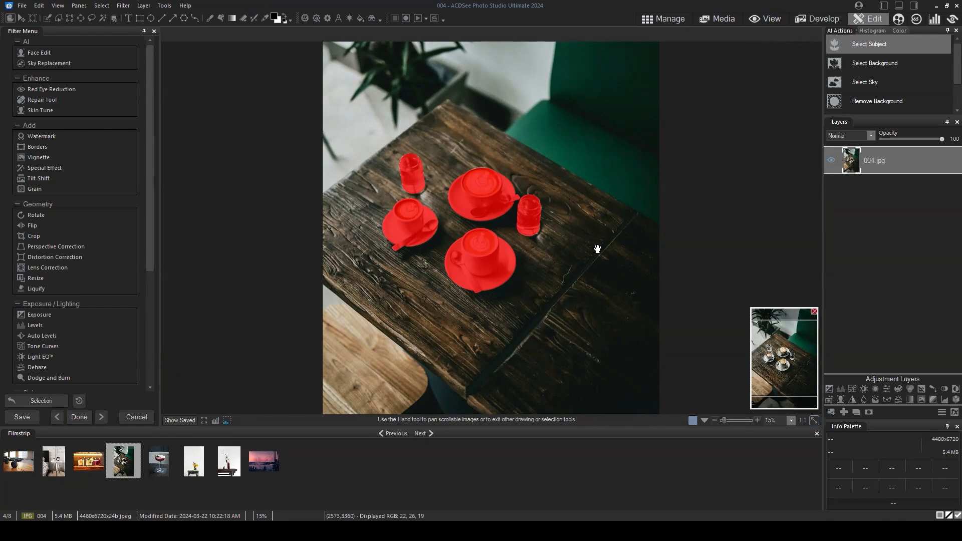
{"action": "left_click", "coordinate": [783, 361]}
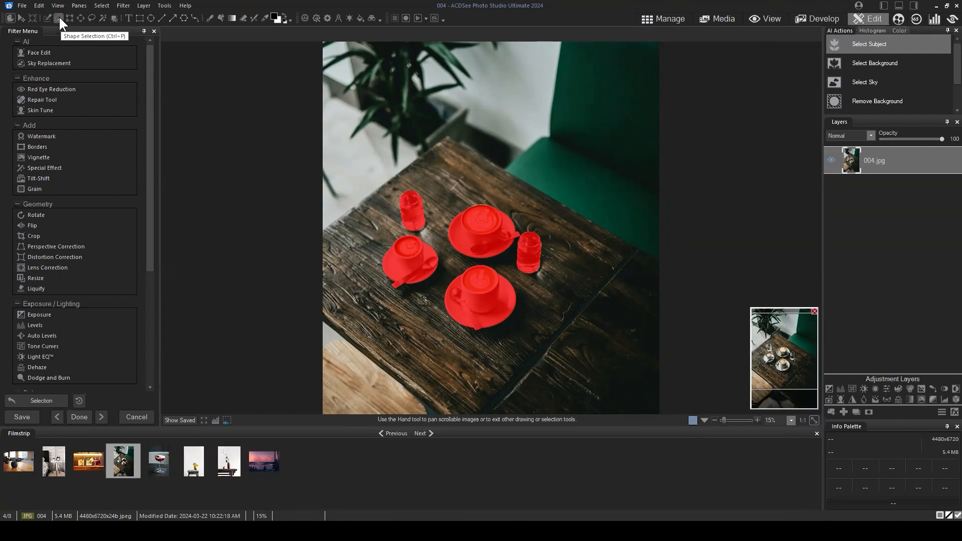
- Draw a five-node polygon lasso on the bare tabletop beside the right-hand glass jar
{"action": "scroll", "coordinate": [601, 277], "scroll_direction": "up", "scroll_amount": 5}
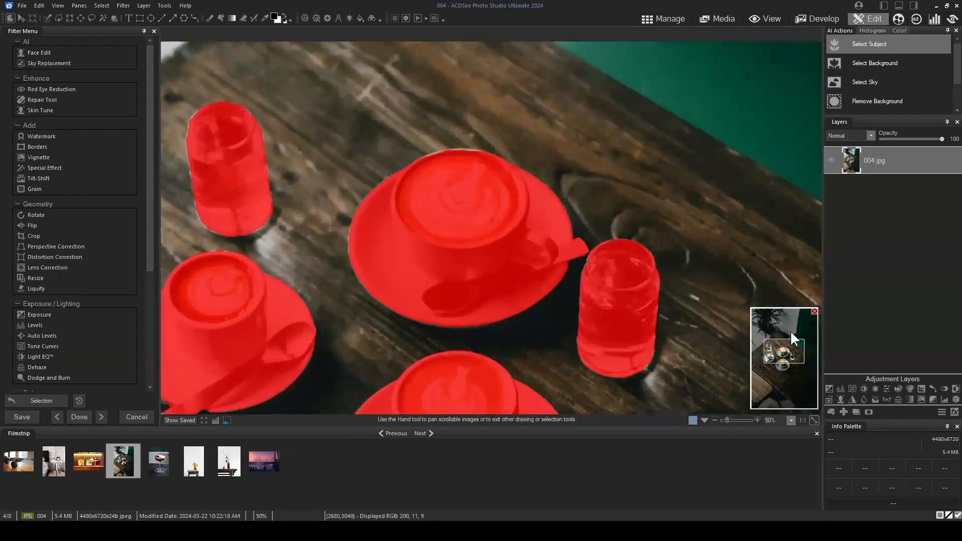
{"action": "left_click", "coordinate": [800, 357]}
{"action": "left_click_drag", "start_coordinate": [800, 353], "coordinate": [797, 359]}
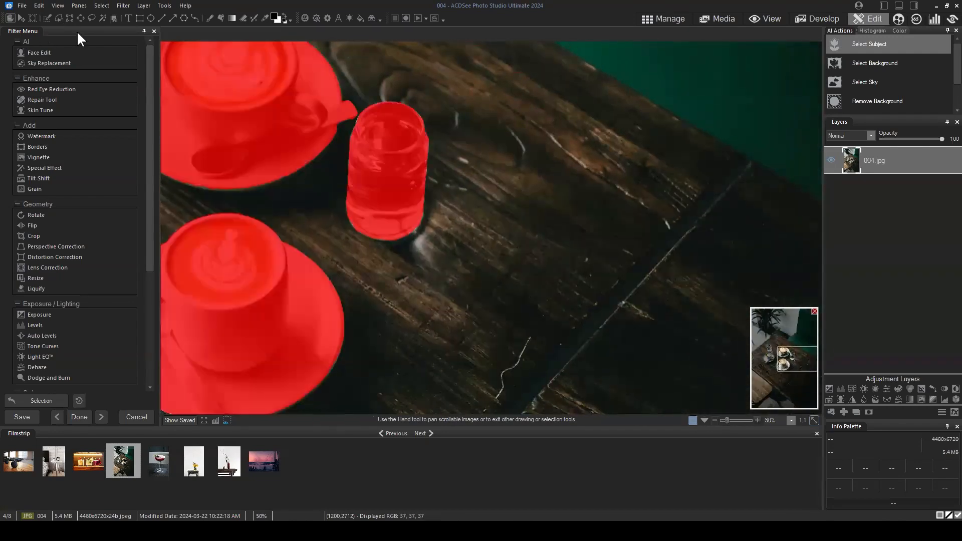
{"action": "left_click", "coordinate": [59, 18]}
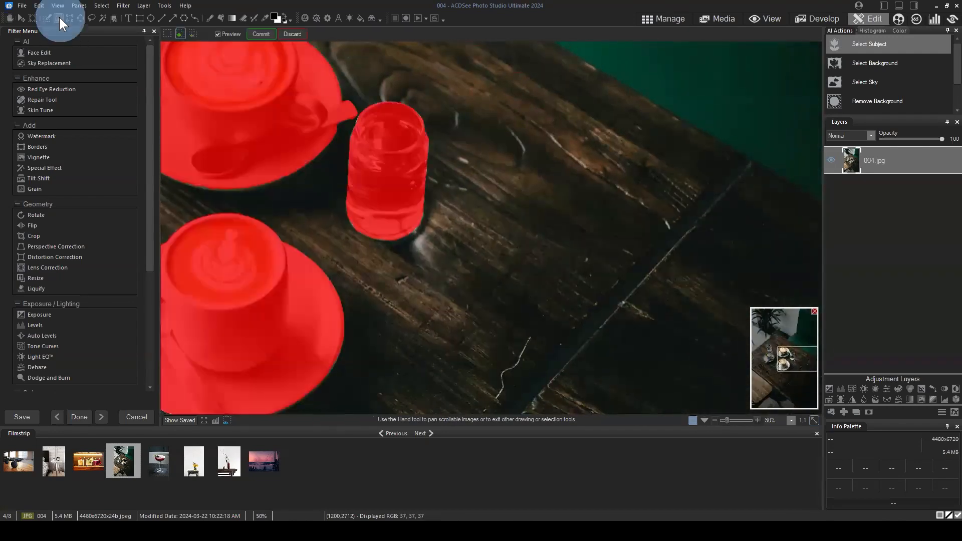
{"action": "left_click", "coordinate": [518, 141]}
{"action": "left_click", "coordinate": [514, 261]}
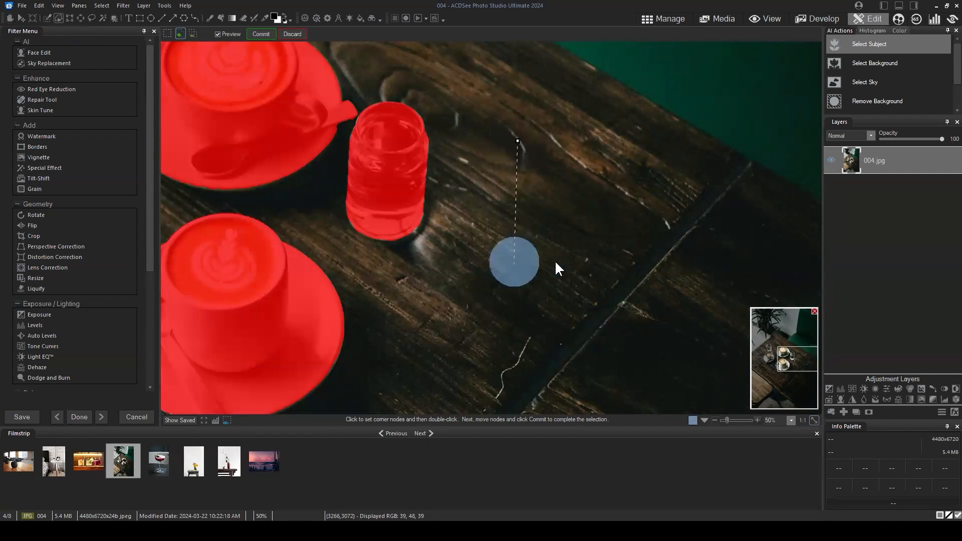
{"action": "left_click", "coordinate": [599, 263]}
{"action": "left_click", "coordinate": [645, 168]}
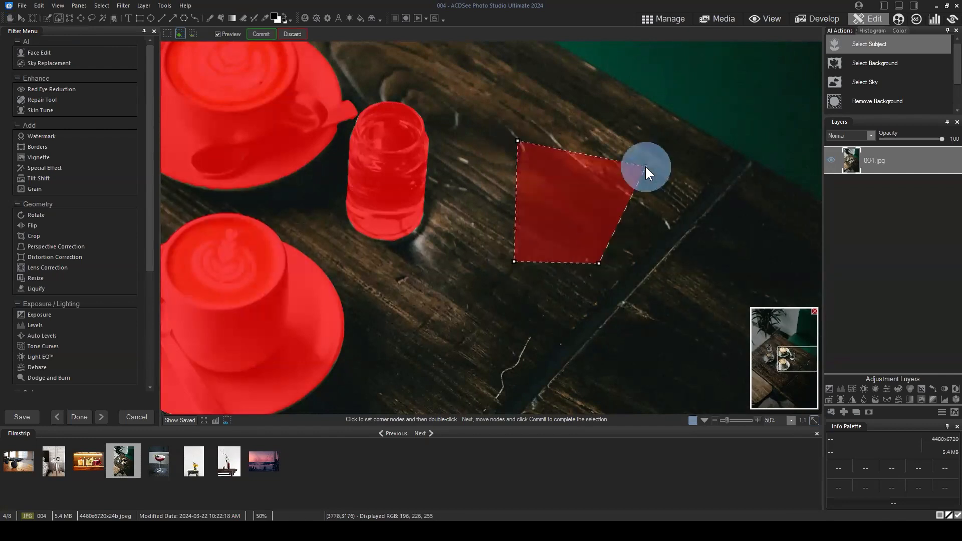
{"action": "left_click", "coordinate": [584, 135]}
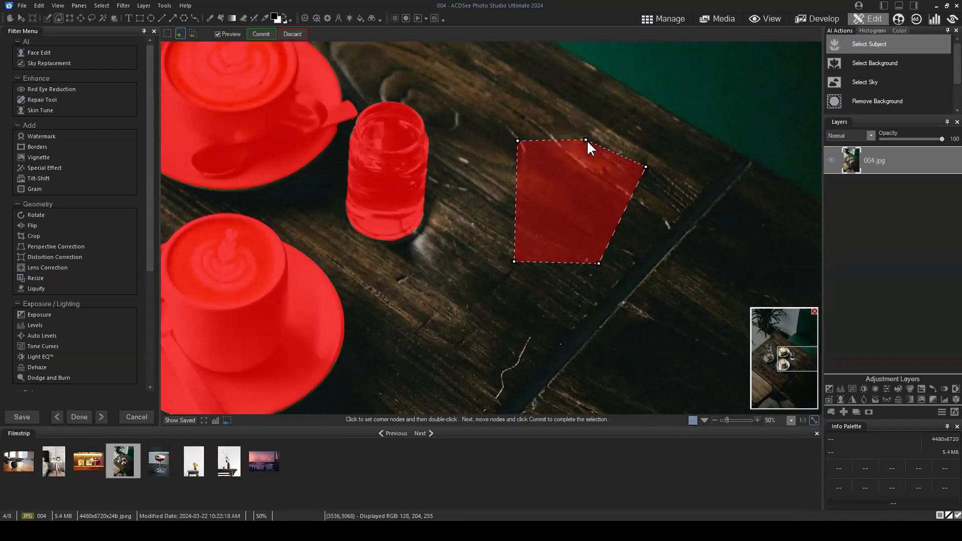
{"action": "left_click", "coordinate": [584, 139]}
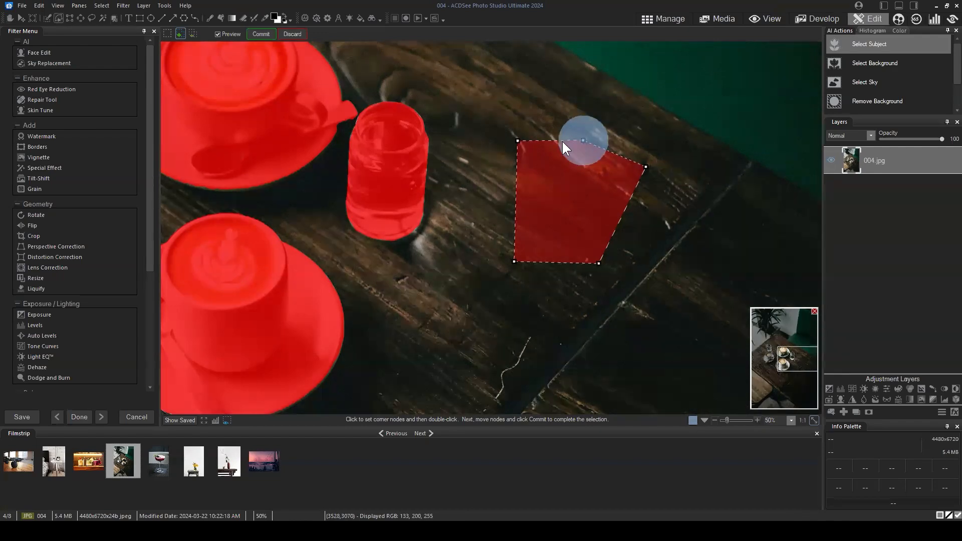
- Reshape the tabletop polygon by pulling its edges outward into curves on all sides, and discard the outline
{"action": "left_click", "coordinate": [546, 138]}
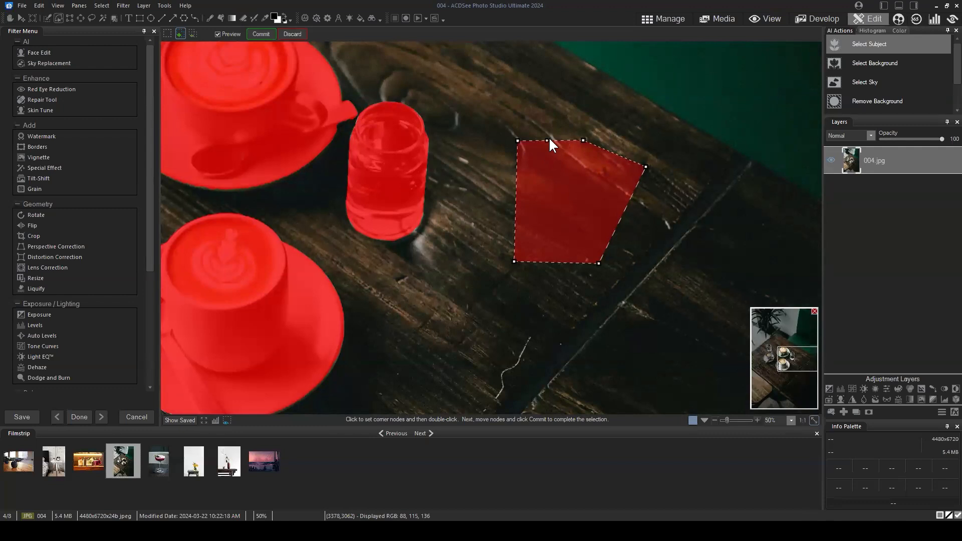
{"action": "left_click", "coordinate": [549, 139]}
{"action": "left_click_drag", "start_coordinate": [552, 117], "coordinate": [551, 103]}
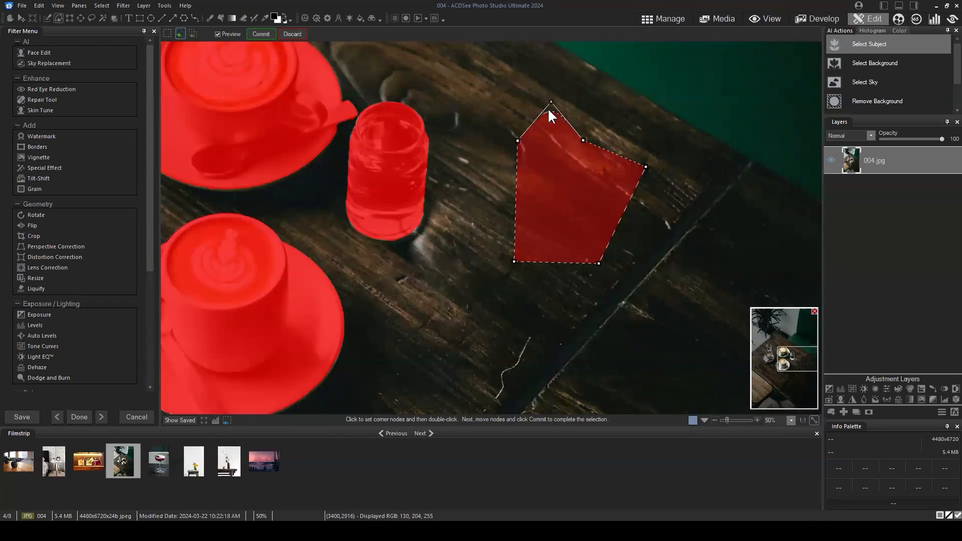
{"action": "left_click_drag", "start_coordinate": [617, 152], "coordinate": [632, 115]}
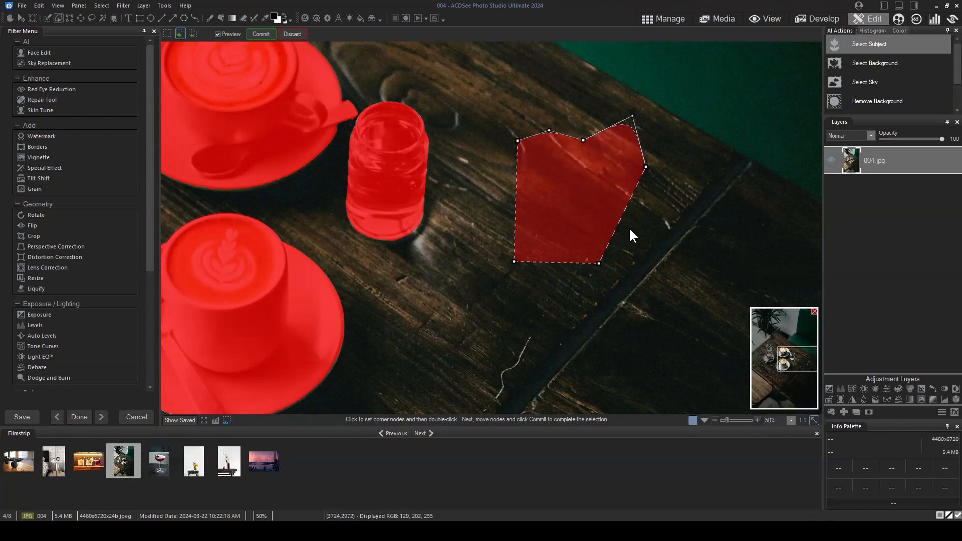
{"action": "left_click_drag", "start_coordinate": [622, 214], "coordinate": [655, 238]}
{"action": "left_click_drag", "start_coordinate": [548, 262], "coordinate": [554, 282]}
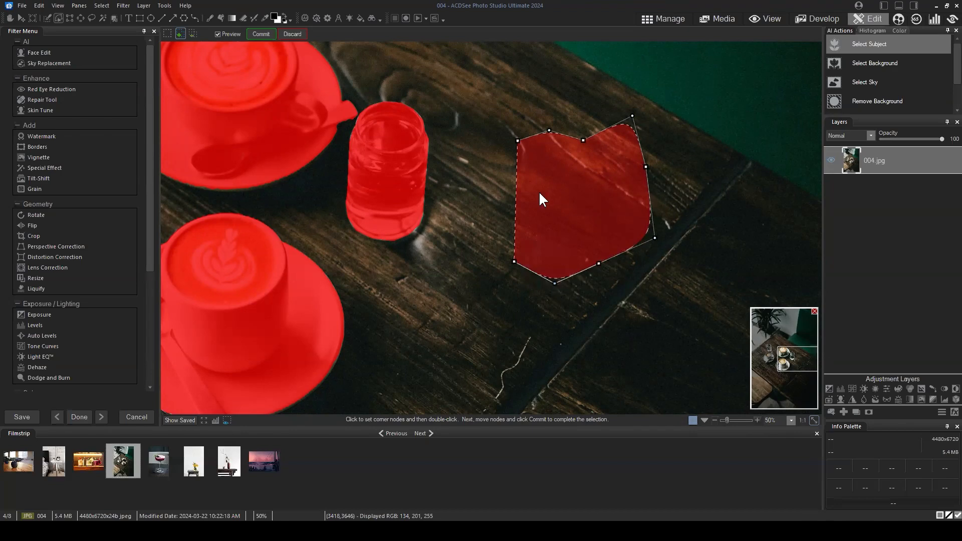
{"action": "left_click_drag", "start_coordinate": [516, 194], "coordinate": [486, 191]}
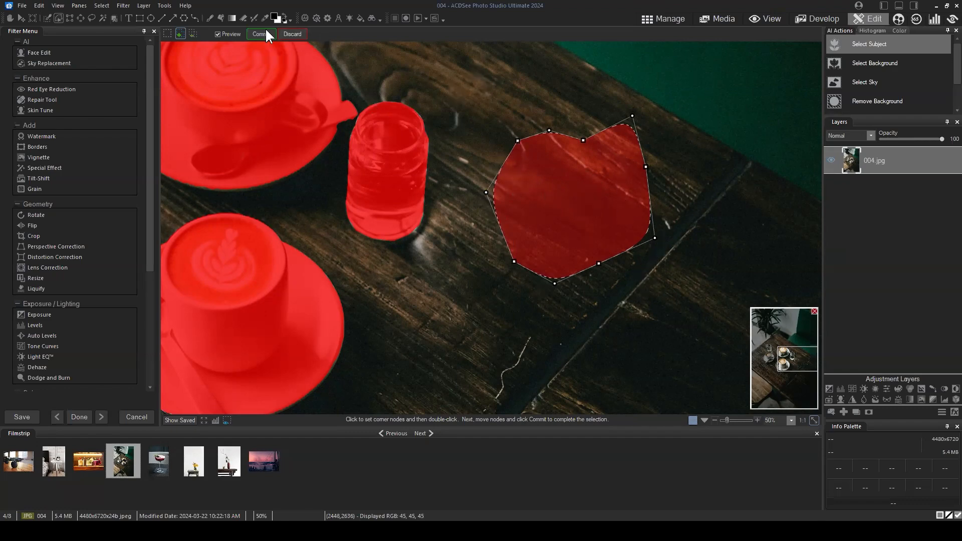
{"action": "left_click", "coordinate": [286, 33]}
{"action": "scroll", "coordinate": [531, 176], "scroll_direction": "down", "scroll_amount": 2}
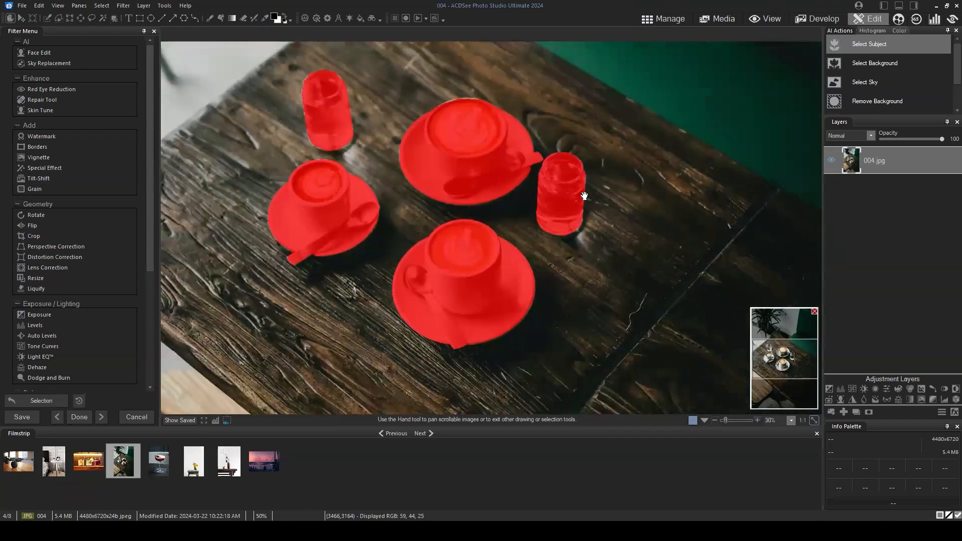
- Add a Blur adjustment layer limited to the selected cups and jars, and raise its strength to 38
{"action": "scroll", "coordinate": [584, 195], "scroll_direction": "down", "scroll_amount": 1}
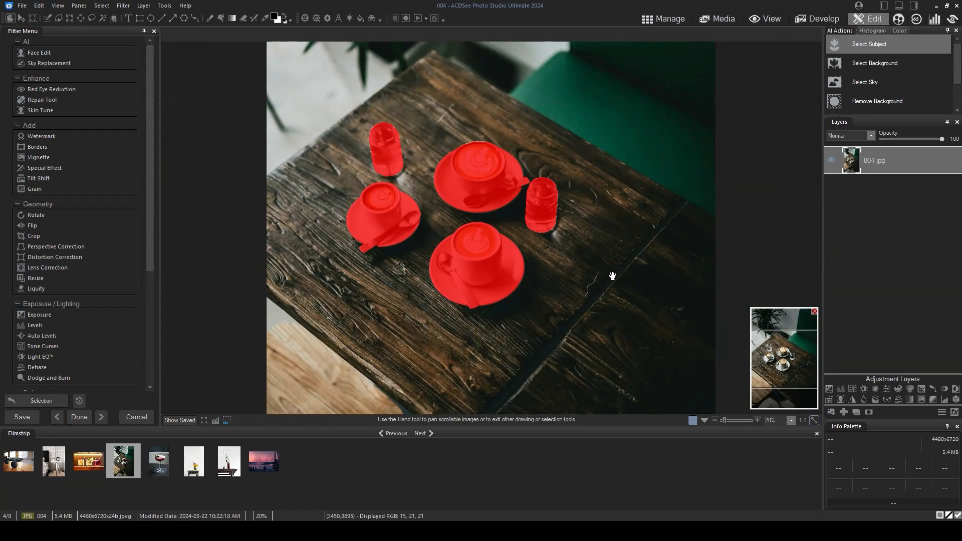
{"action": "scroll", "coordinate": [502, 219], "scroll_direction": "down", "scroll_amount": 1}
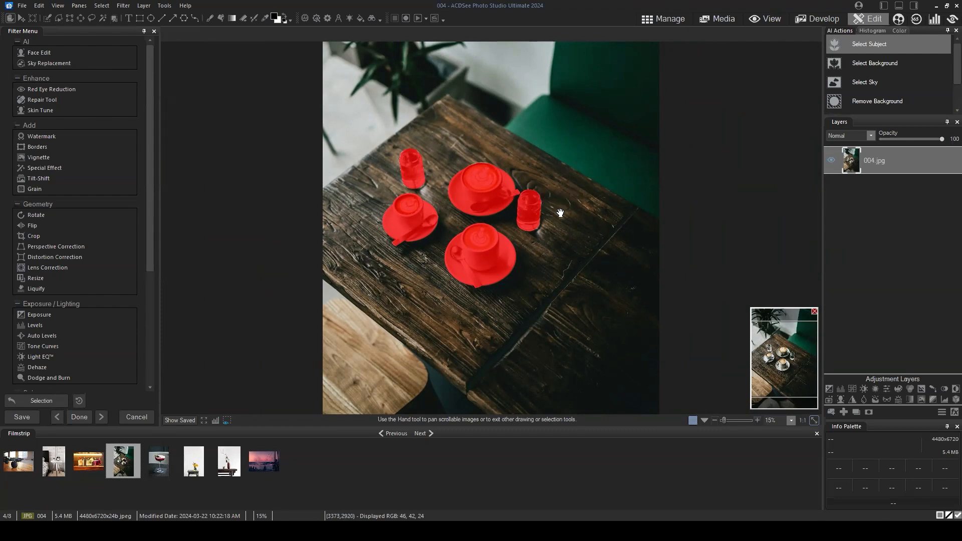
{"action": "scroll", "coordinate": [560, 213], "scroll_direction": "down", "scroll_amount": 1}
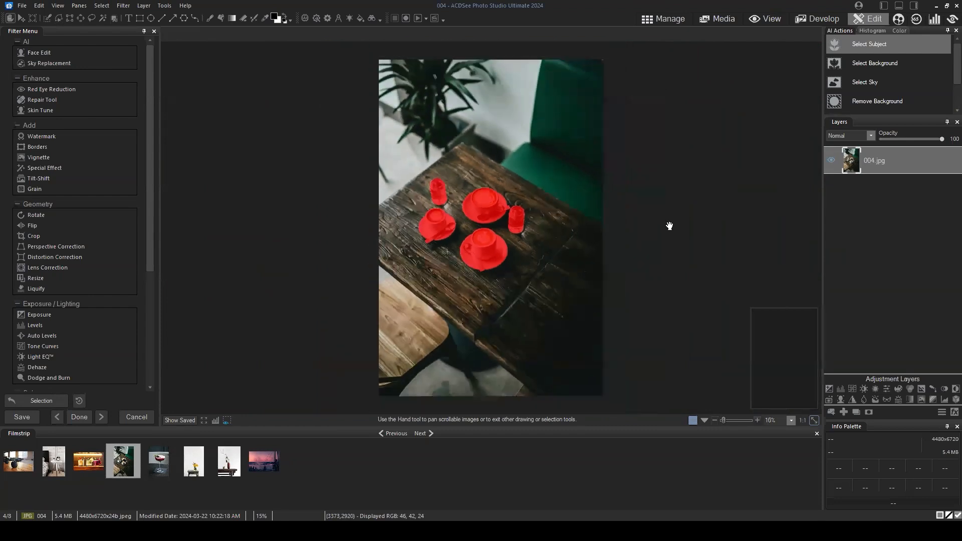
{"action": "left_click", "coordinate": [864, 398]}
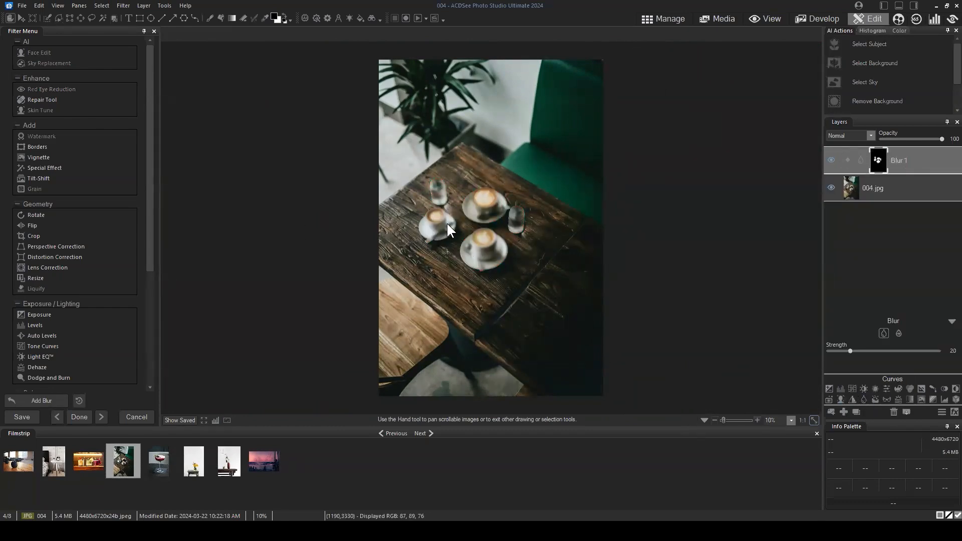
{"action": "scroll", "coordinate": [510, 224], "scroll_direction": "up", "scroll_amount": 1}
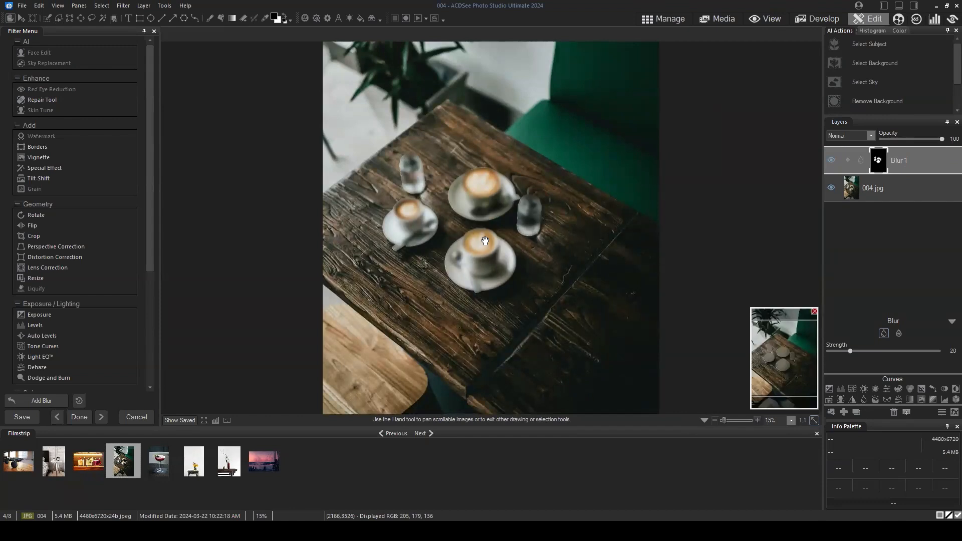
{"action": "left_click_drag", "start_coordinate": [850, 351], "coordinate": [870, 350]}
{"action": "scroll", "coordinate": [579, 219], "scroll_direction": "down", "scroll_amount": 1}
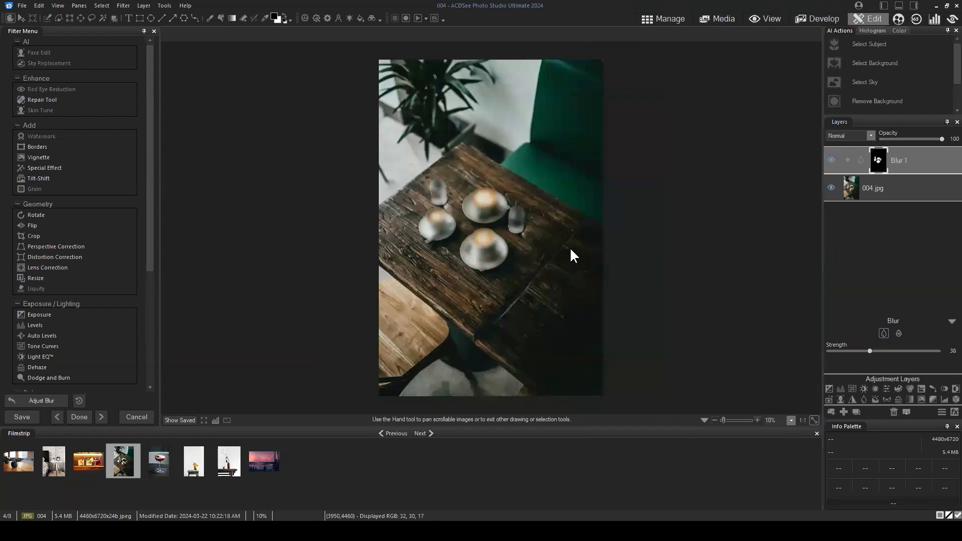
{"action": "left_click", "coordinate": [918, 154]}
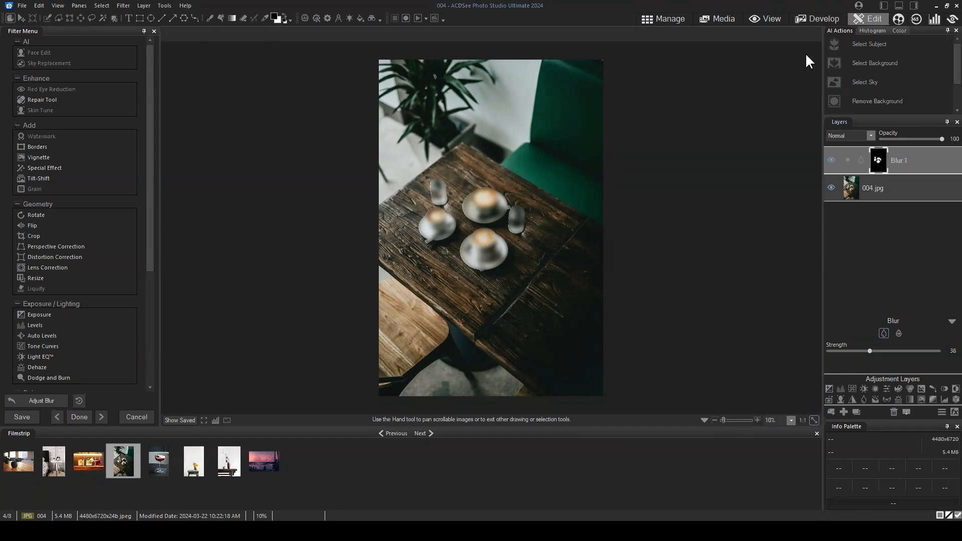
- Leave the 004 photo for Manage mode and clear the file selection
{"action": "left_click", "coordinate": [667, 22]}
{"action": "left_click", "coordinate": [482, 272]}
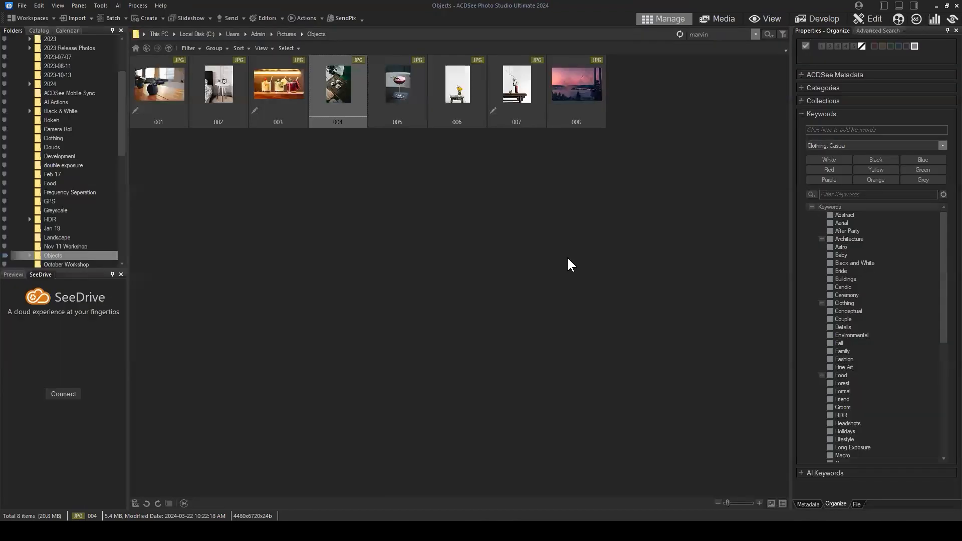
{"action": "left_click", "coordinate": [516, 208]}
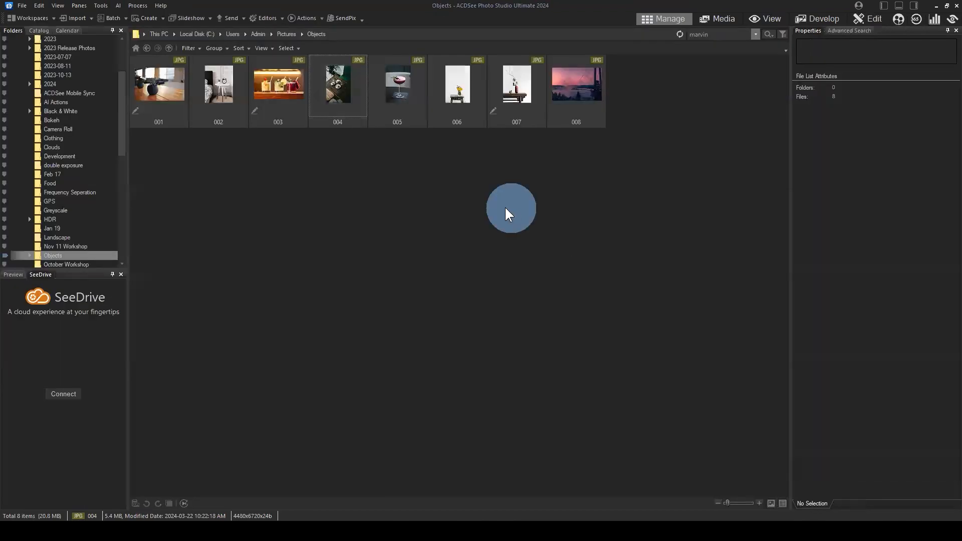
- Create a new 5000 by 5000 pixel image called Layer Example at 300 DPI with a transparent background
{"action": "left_click", "coordinate": [22, 5]}
{"action": "left_click", "coordinate": [30, 16]}
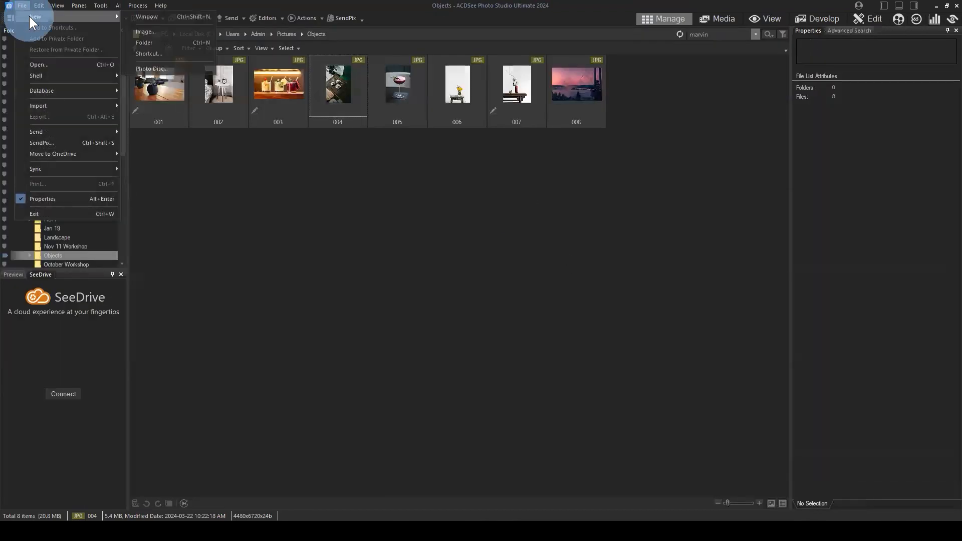
{"action": "left_click", "coordinate": [155, 31]}
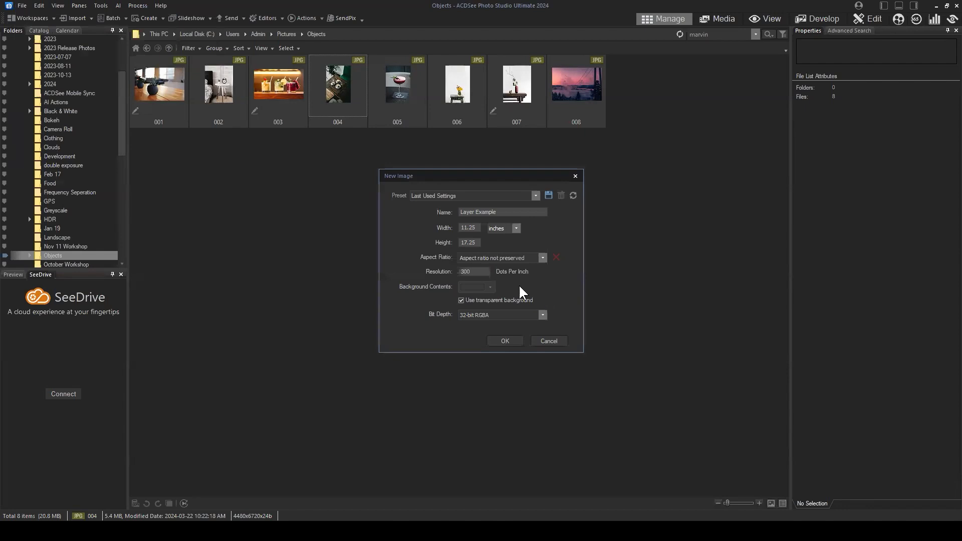
{"action": "left_click", "coordinate": [516, 227]}
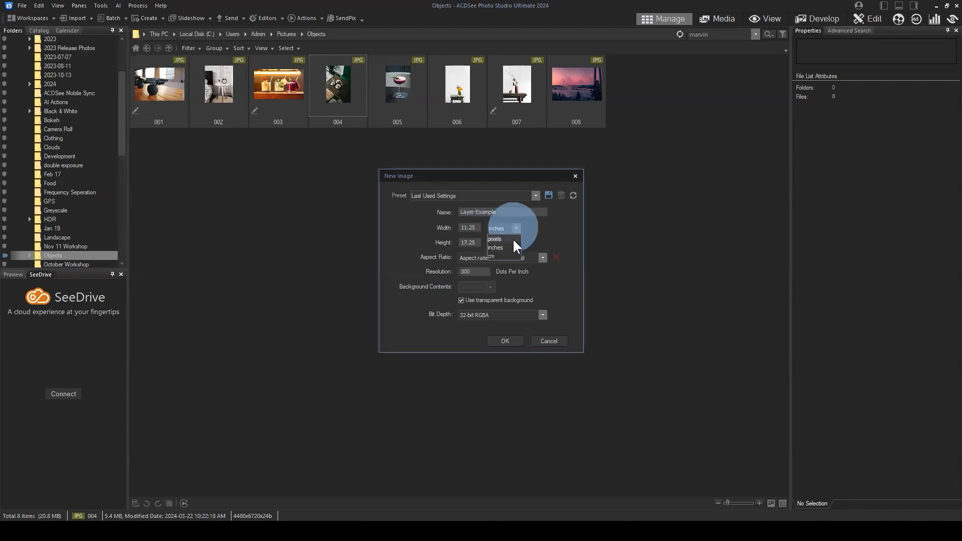
{"action": "left_click", "coordinate": [508, 239]}
{"action": "double_click", "coordinate": [471, 228]}
{"action": "type", "text": "5000"}
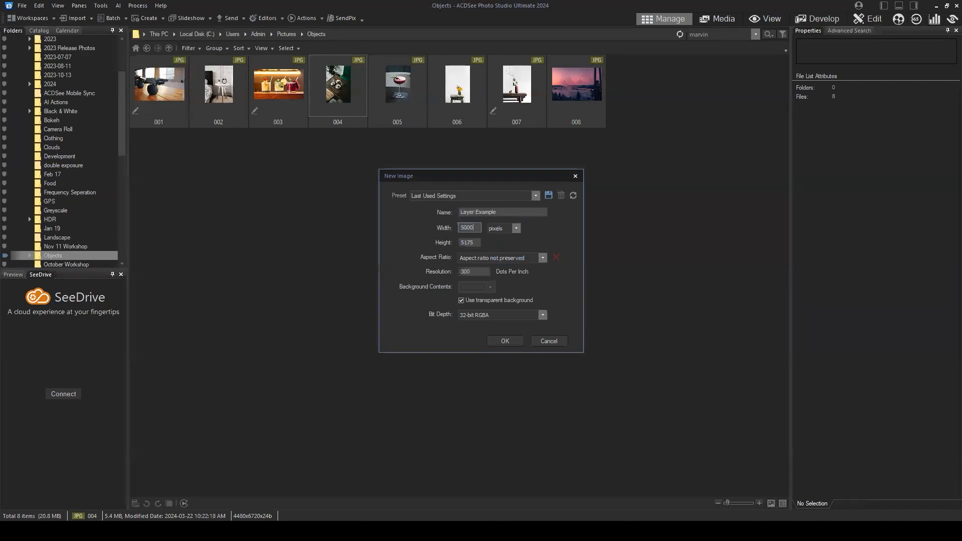
{"action": "key", "text": "Tab"}
{"action": "type", "text": "500"}
{"action": "left_click_drag", "start_coordinate": [479, 176], "coordinate": [474, 165]}
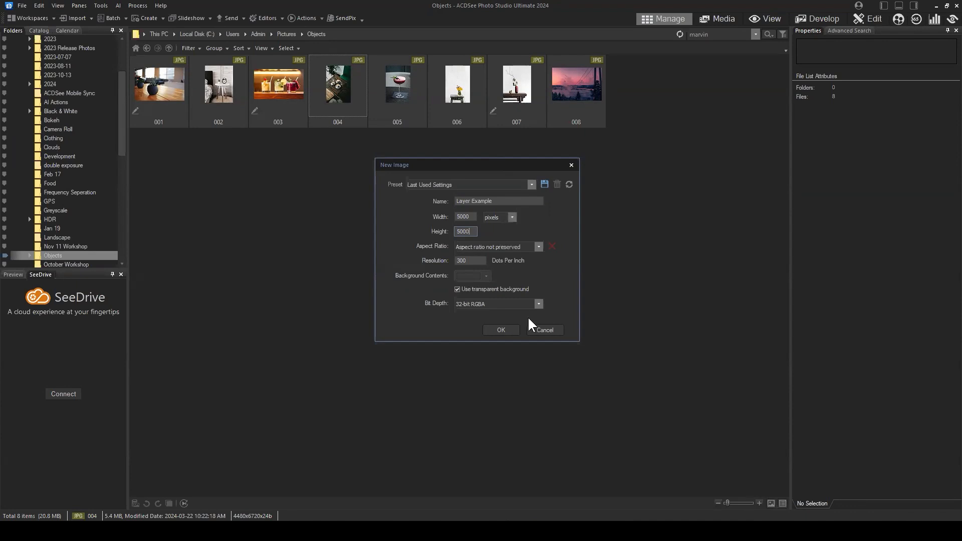
{"action": "left_click", "coordinate": [501, 331]}
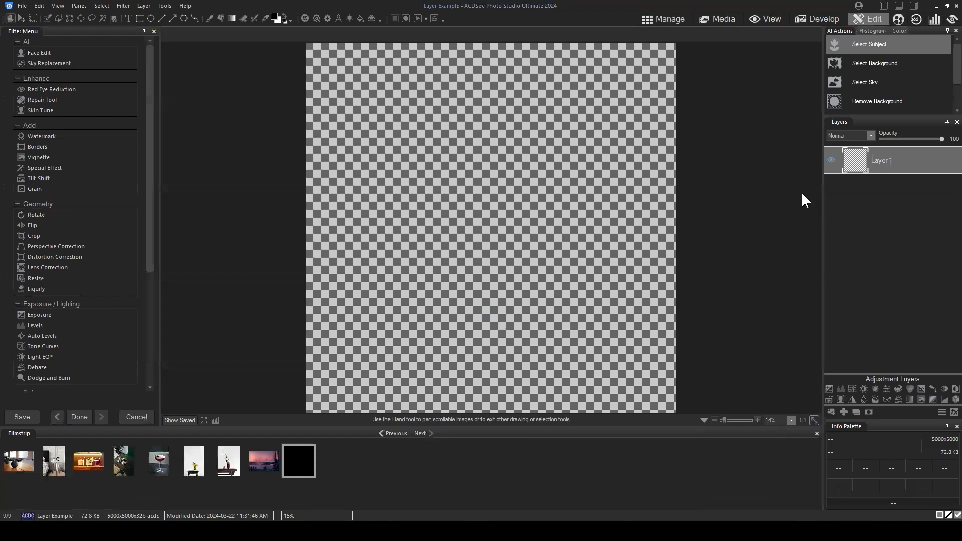
- Draw a large upright elliptical selection over the middle of the blank canvas
{"action": "scroll", "coordinate": [717, 187], "scroll_direction": "down", "scroll_amount": 1}
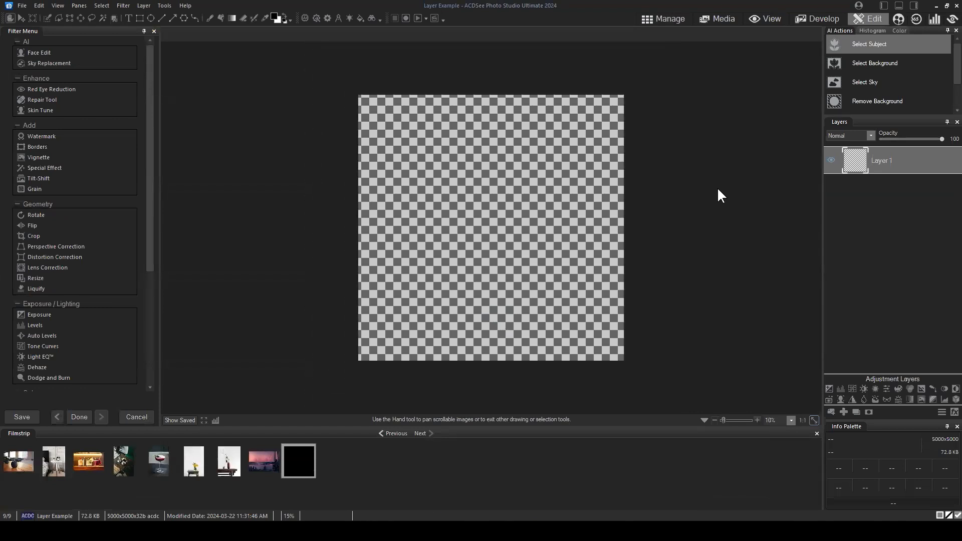
{"action": "scroll", "coordinate": [605, 226], "scroll_direction": "up", "scroll_amount": 1}
{"action": "scroll", "coordinate": [609, 221], "scroll_direction": "down", "scroll_amount": 1}
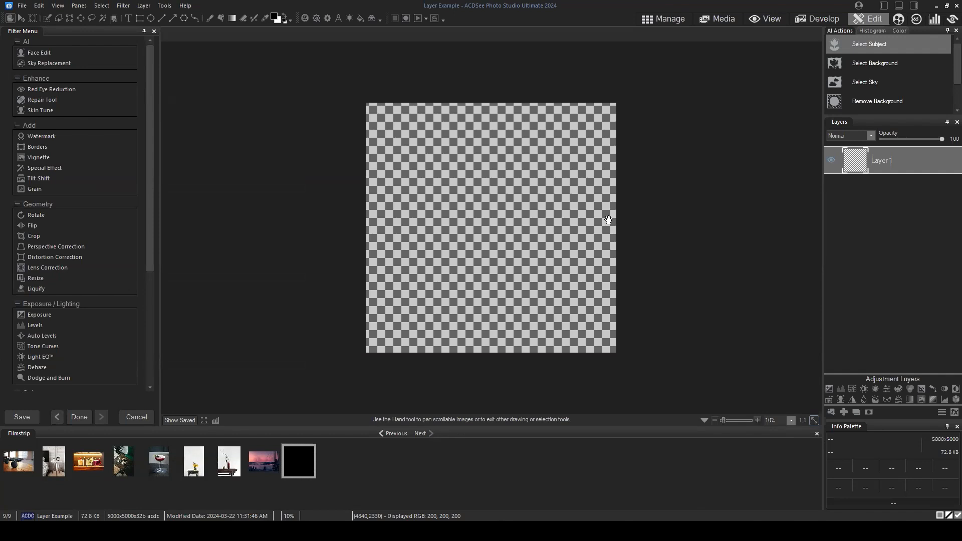
{"action": "left_click", "coordinate": [81, 18]}
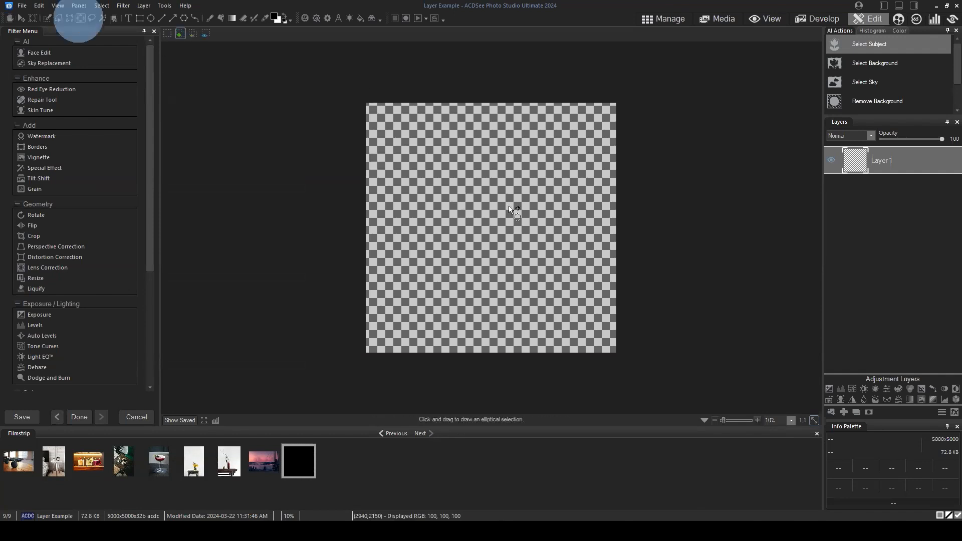
{"action": "left_click_drag", "start_coordinate": [434, 150], "coordinate": [571, 313]}
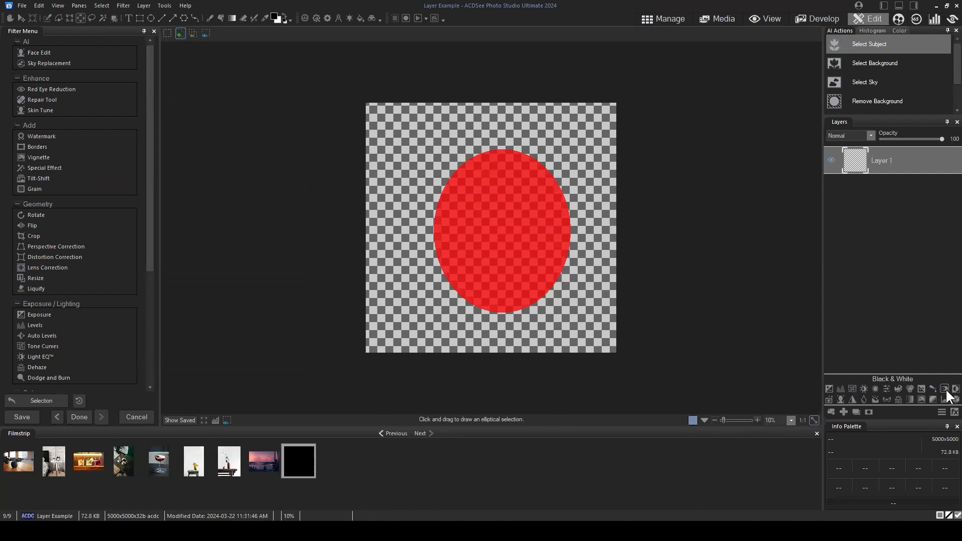
- Add an Exposure adjustment layer masked to the elliptical selection, and delete that layer
{"action": "left_click", "coordinate": [828, 388]}
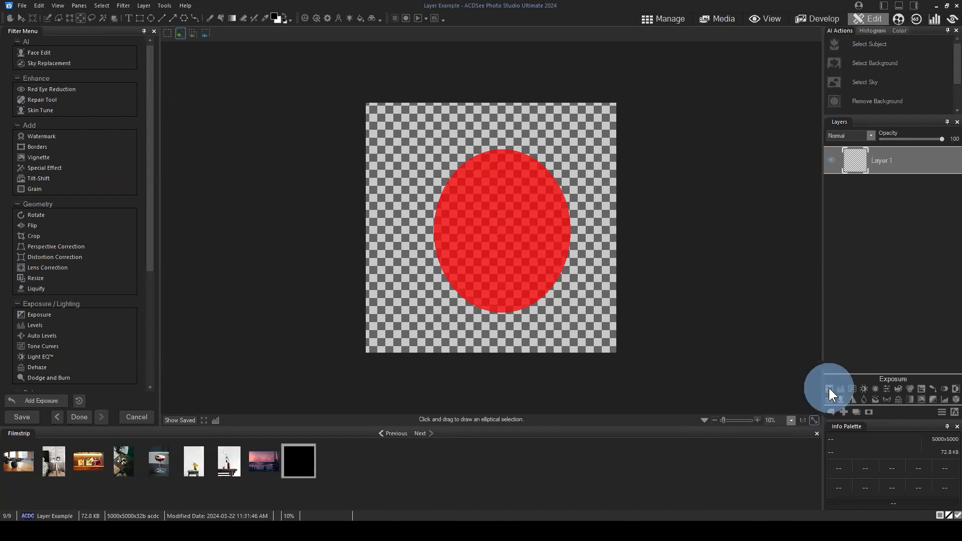
{"action": "left_click", "coordinate": [926, 164]}
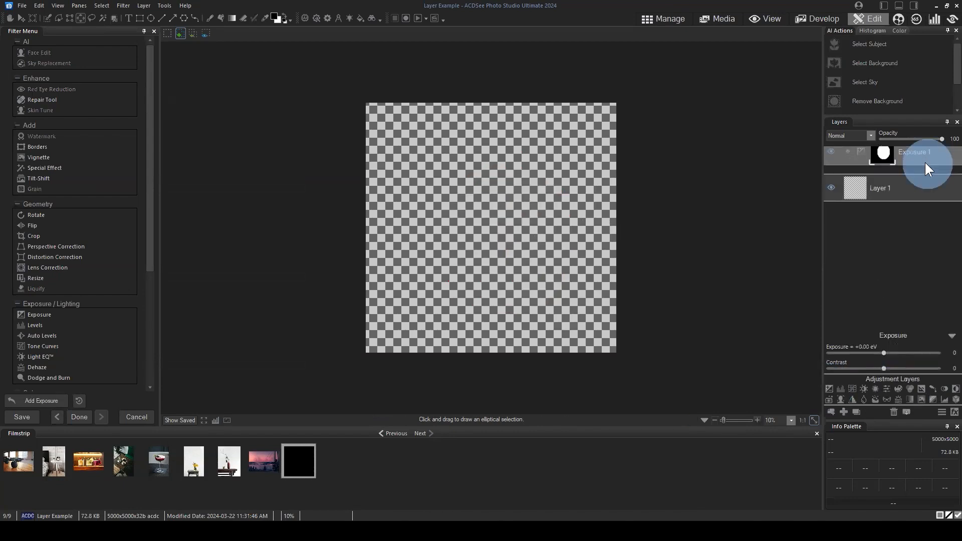
{"action": "left_click", "coordinate": [894, 412]}
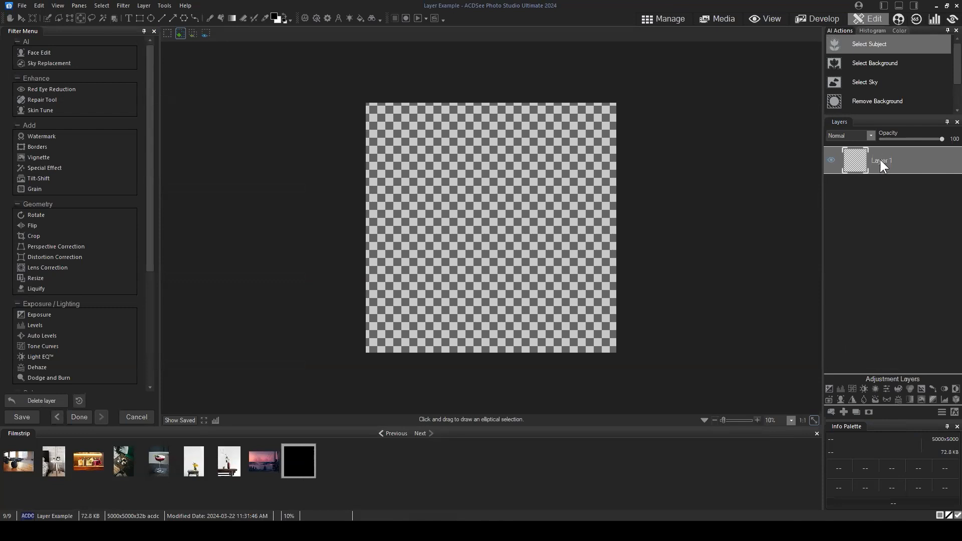
- Add a layer mask to the blank Layer 1, and delete the mask
{"action": "left_click_drag", "start_coordinate": [889, 163], "coordinate": [912, 164]}
{"action": "left_click", "coordinate": [868, 412]}
{"action": "left_click", "coordinate": [927, 151]}
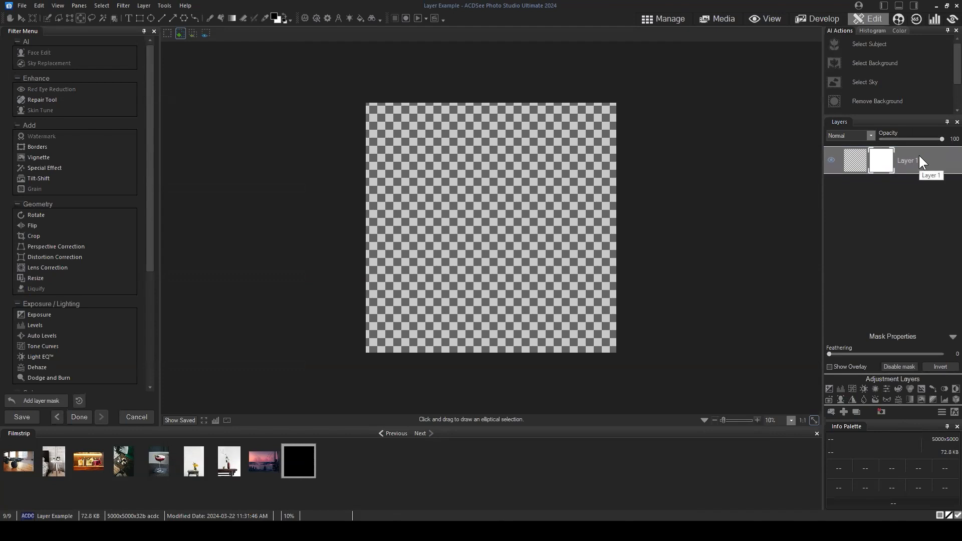
{"action": "left_click", "coordinate": [881, 411]}
{"action": "left_click", "coordinate": [891, 159]}
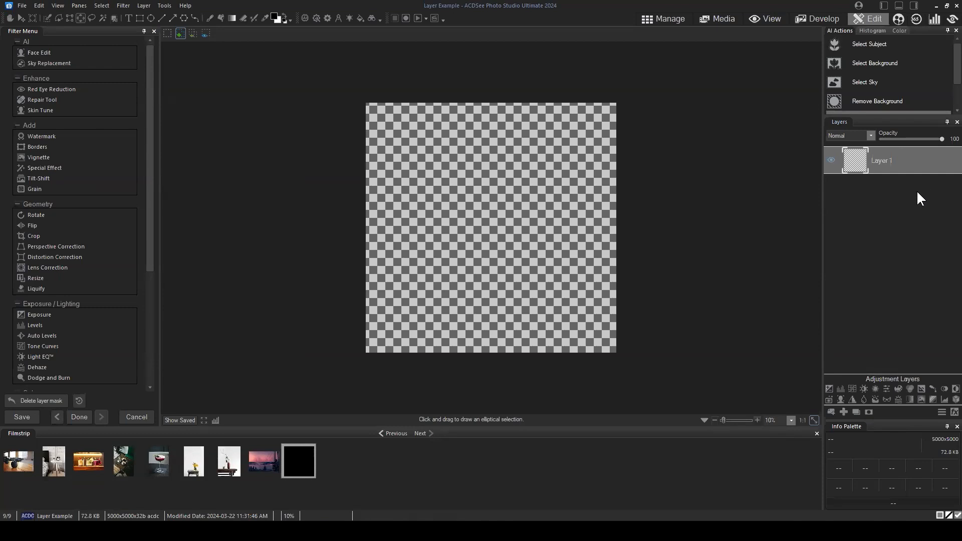
{"action": "left_click", "coordinate": [895, 157]}
{"action": "left_click", "coordinate": [890, 157]}
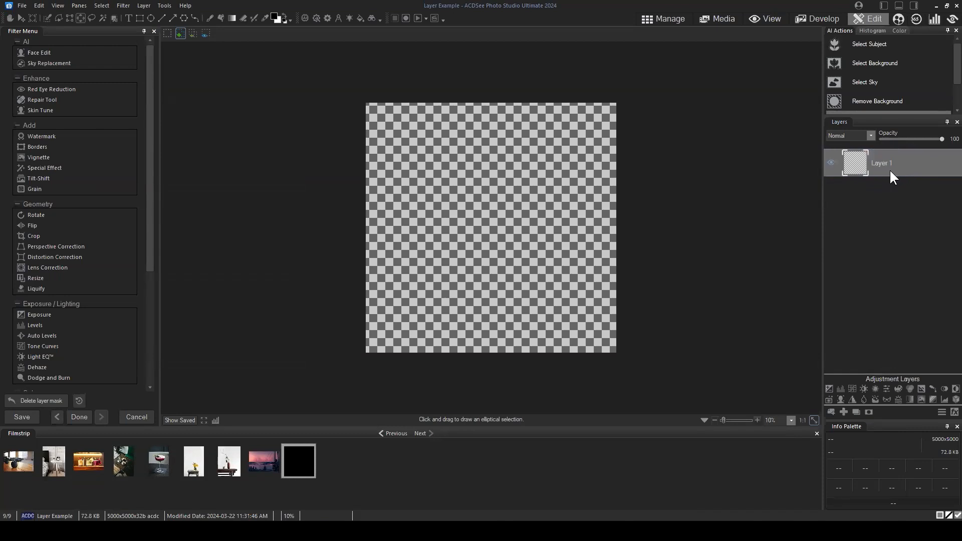
{"action": "left_click", "coordinate": [892, 163]}
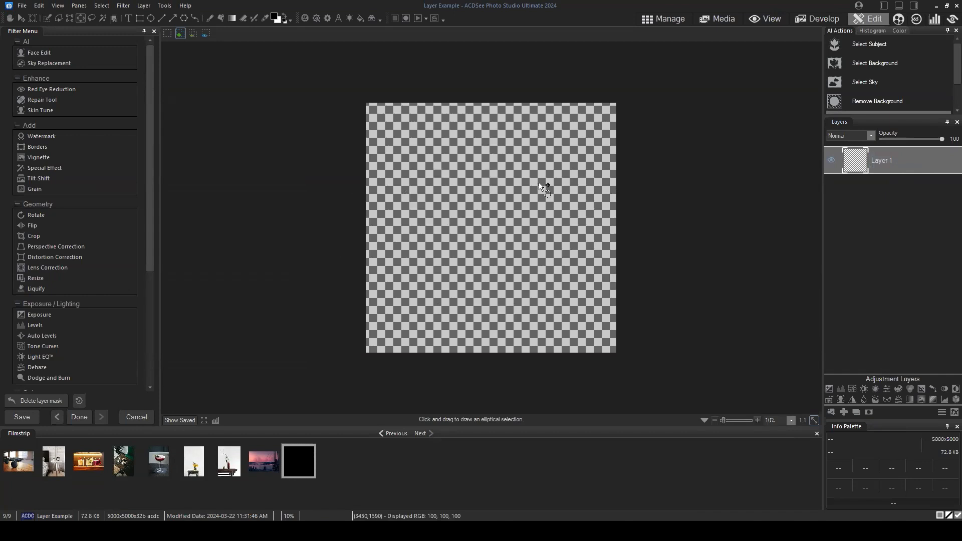
- Set the foreground color to bright red and fill the whole of Layer 1 with it using the Fill tool
{"action": "left_click", "coordinate": [220, 18]}
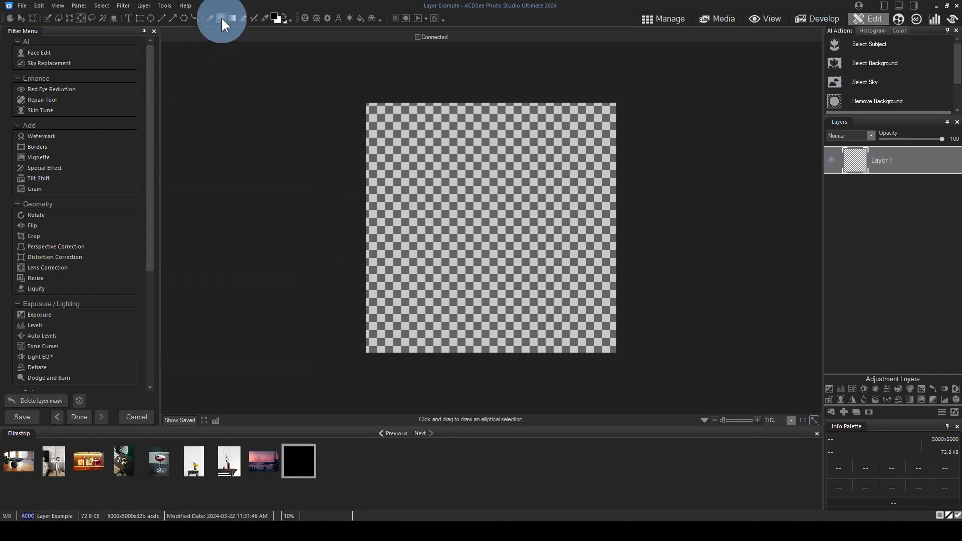
{"action": "left_click", "coordinate": [274, 18]}
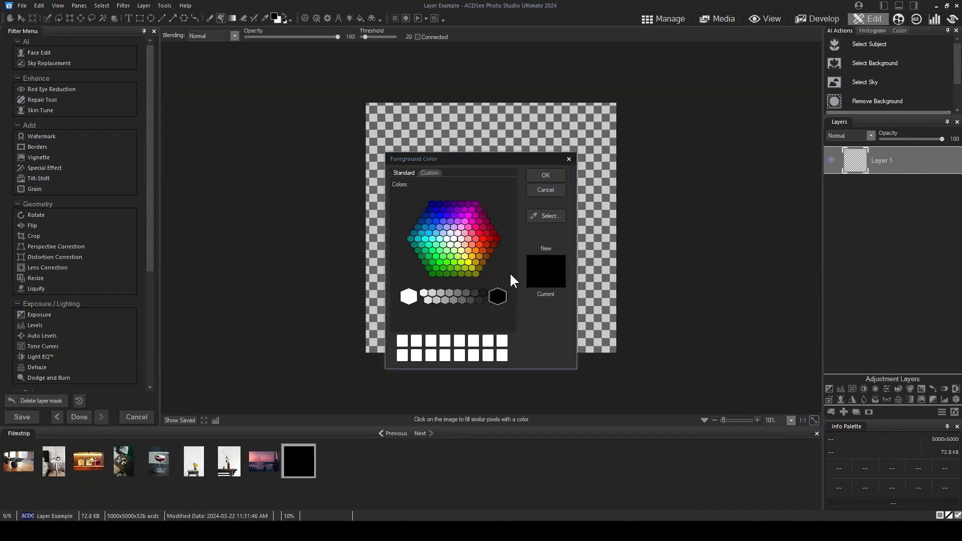
{"action": "left_click", "coordinate": [482, 240]}
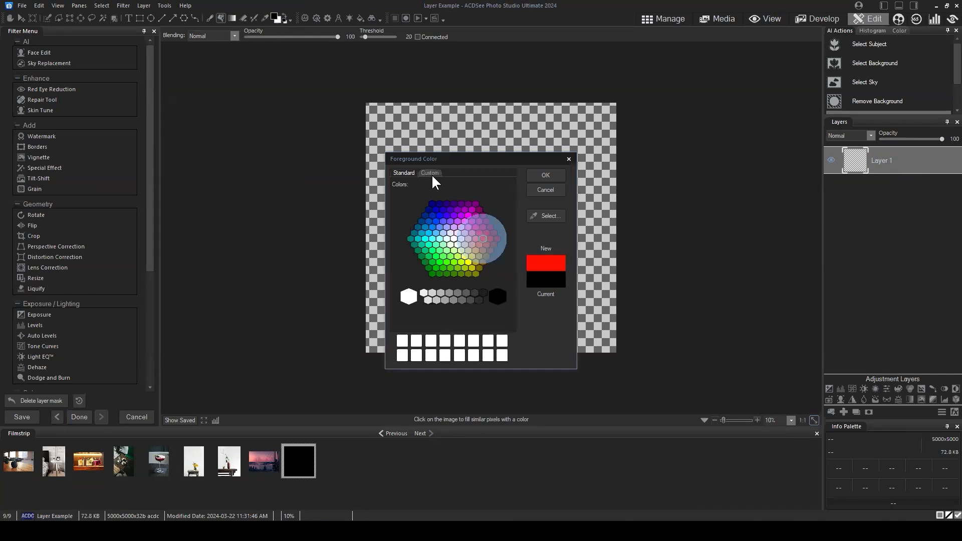
{"action": "left_click", "coordinate": [546, 176]}
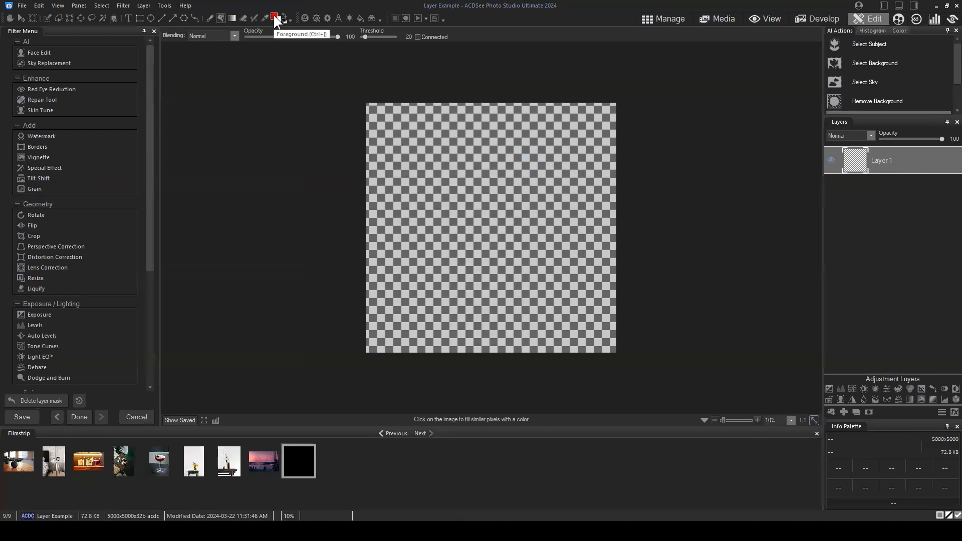
{"action": "left_click", "coordinate": [274, 15]}
{"action": "left_click", "coordinate": [548, 173]}
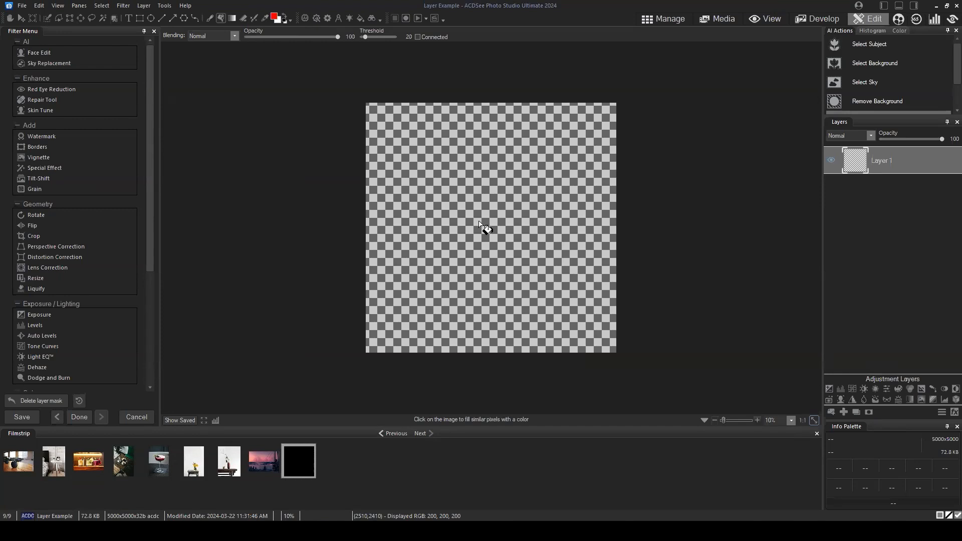
{"action": "left_click", "coordinate": [507, 228]}
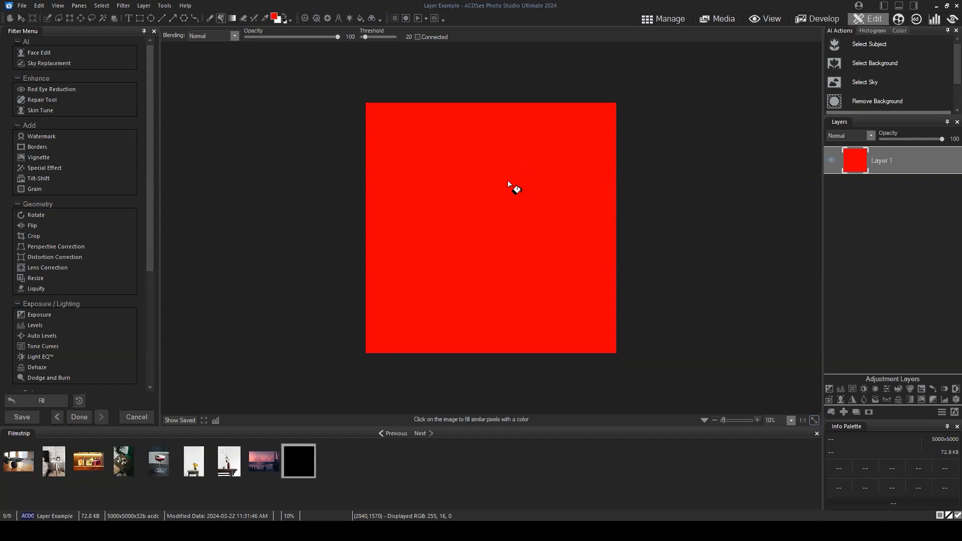
- Rename the filled layer as Red and duplicate it
{"action": "right_click", "coordinate": [882, 161]}
{"action": "left_click", "coordinate": [883, 169]}
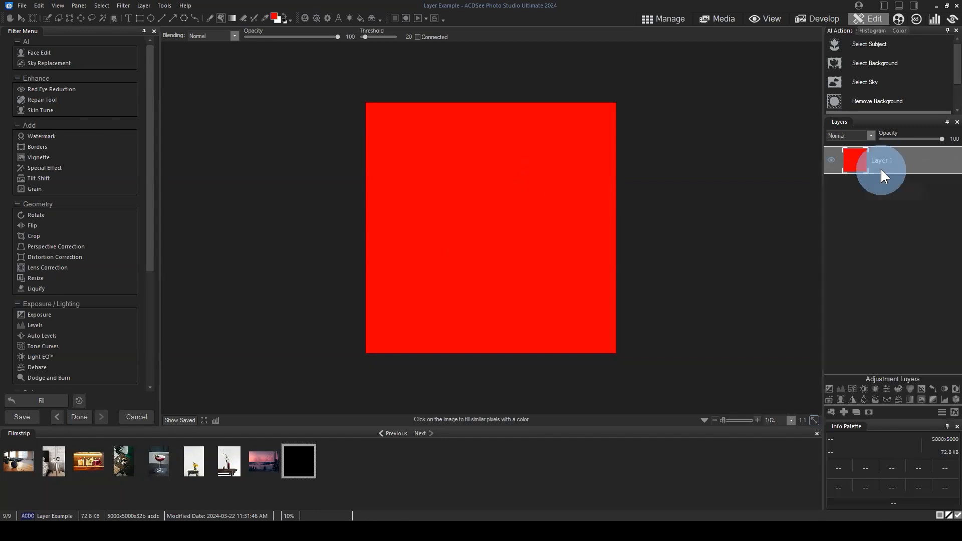
{"action": "type", "text": "Red"}
{"action": "key", "text": "Return"}
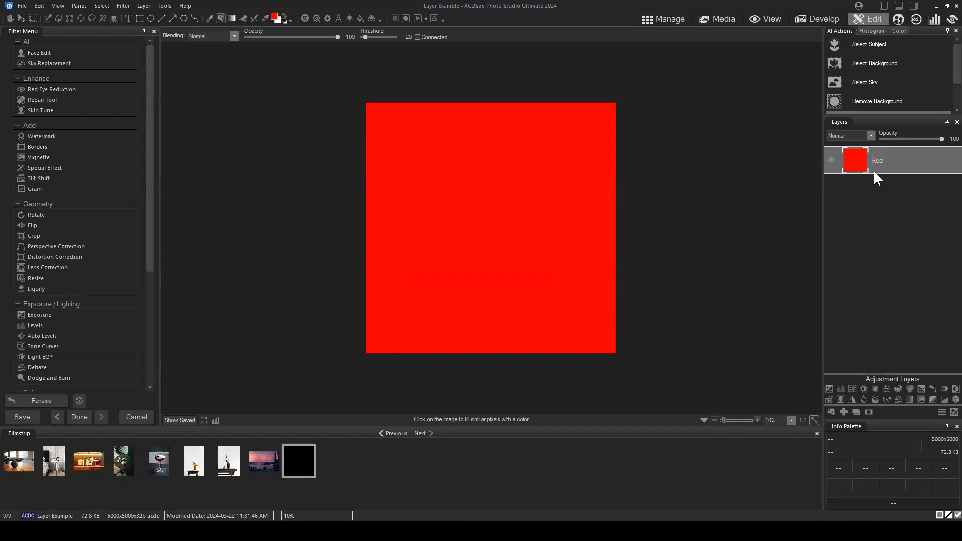
{"action": "left_click", "coordinate": [855, 412]}
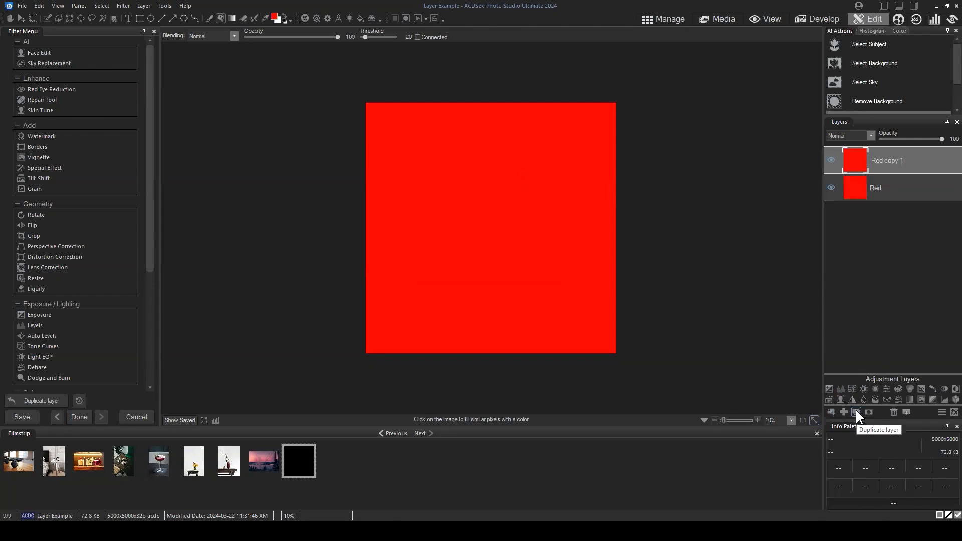
- Set the foreground color to bright blue and fill the whole duplicated red layer with it using the Fill tool
{"action": "left_click", "coordinate": [274, 17]}
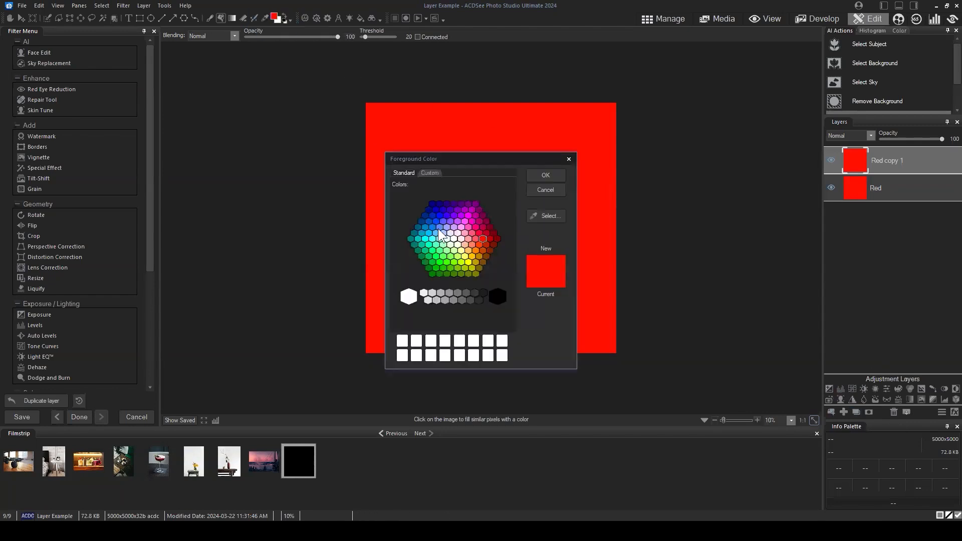
{"action": "left_click", "coordinate": [439, 214]}
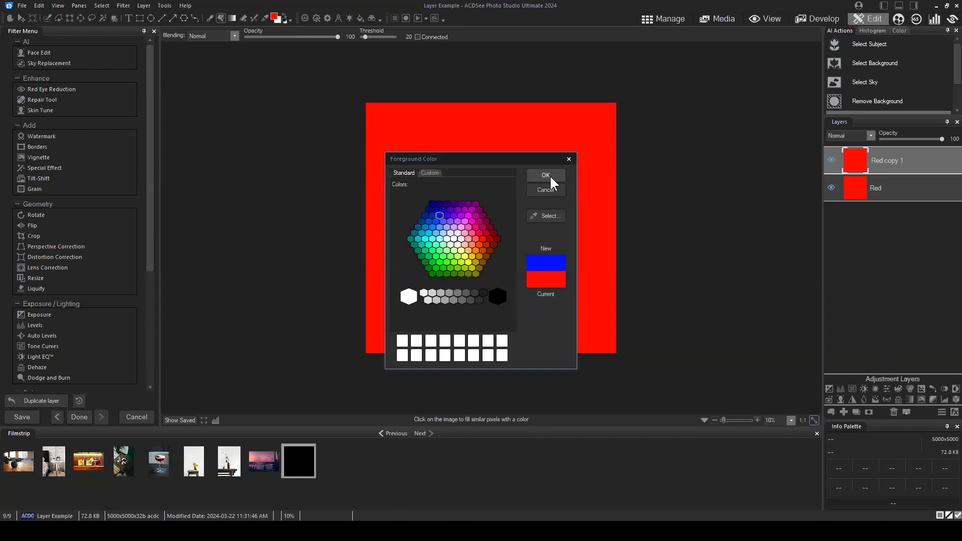
{"action": "left_click", "coordinate": [547, 175]}
{"action": "left_click", "coordinate": [486, 217]}
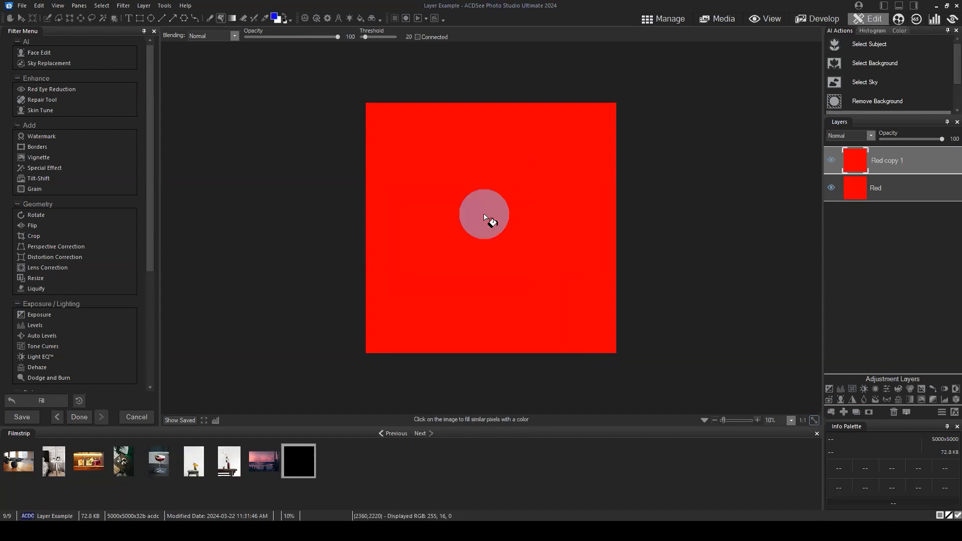
- Rename the blue-filled layer copy as Blue
{"action": "right_click", "coordinate": [903, 159]}
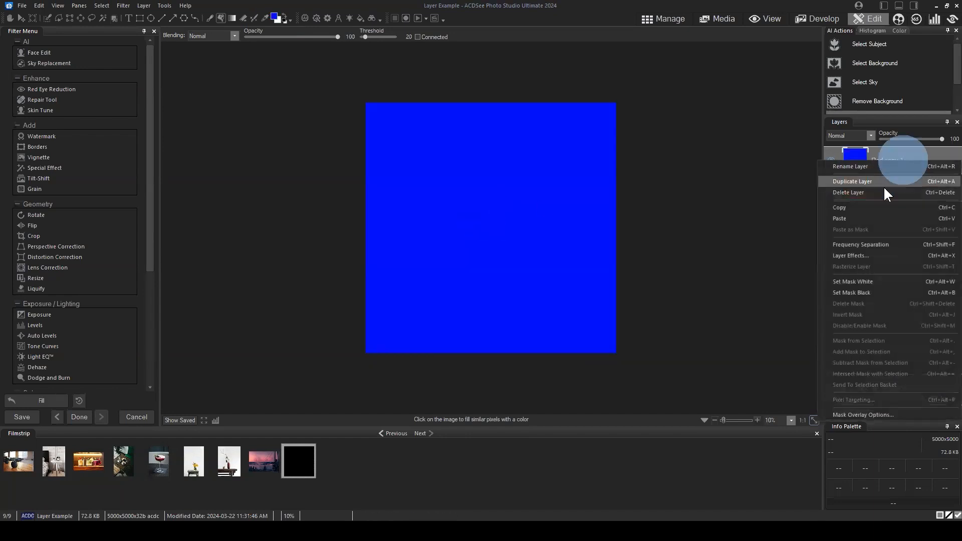
{"action": "left_click", "coordinate": [865, 166]}
{"action": "type", "text": "Blue"}
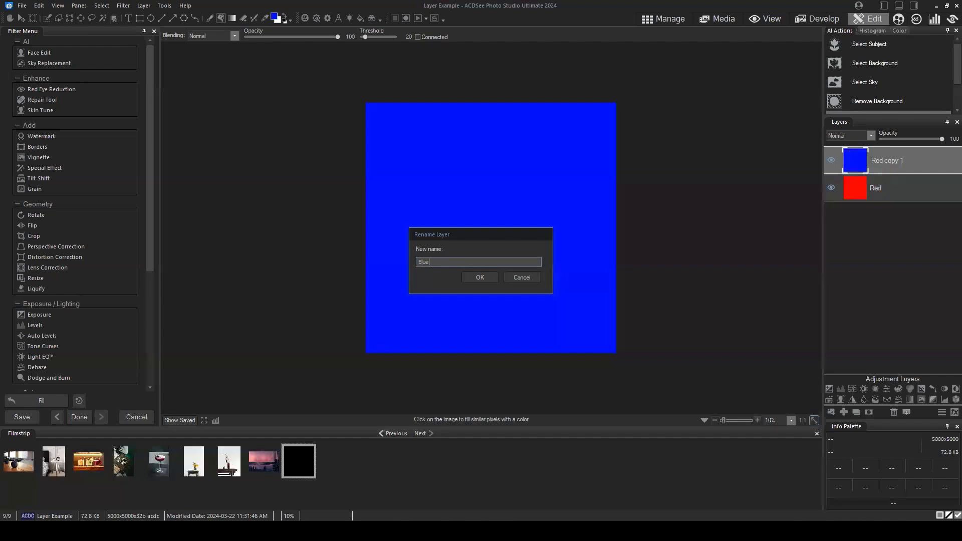
{"action": "key", "text": "Return"}
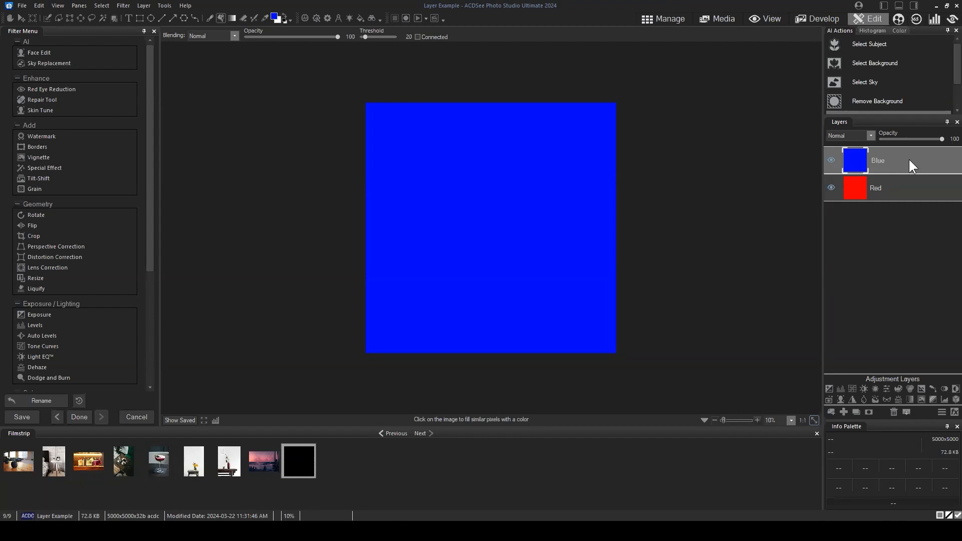
- Mask the Blue layer to a large rectangular selection drawn in the middle of the canvas, and clear the selection
{"action": "left_click", "coordinate": [69, 19]}
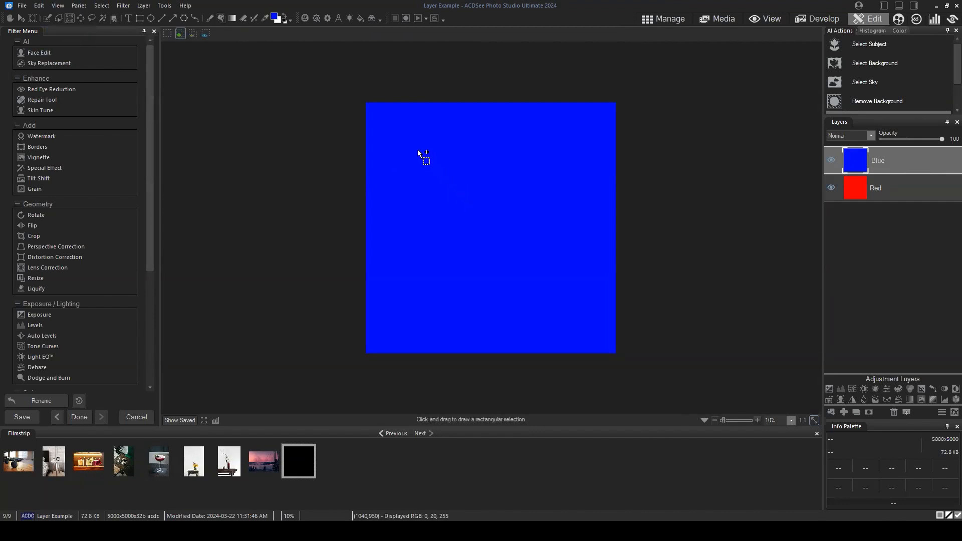
{"action": "left_click_drag", "start_coordinate": [416, 149], "coordinate": [497, 237]}
{"action": "left_click_drag", "start_coordinate": [569, 310], "coordinate": [569, 302]}
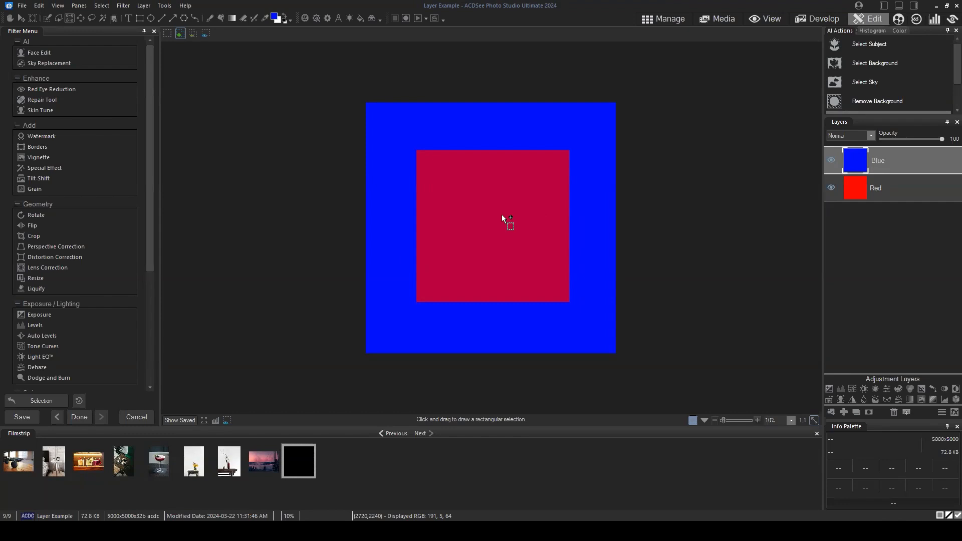
{"action": "left_click", "coordinate": [868, 412]}
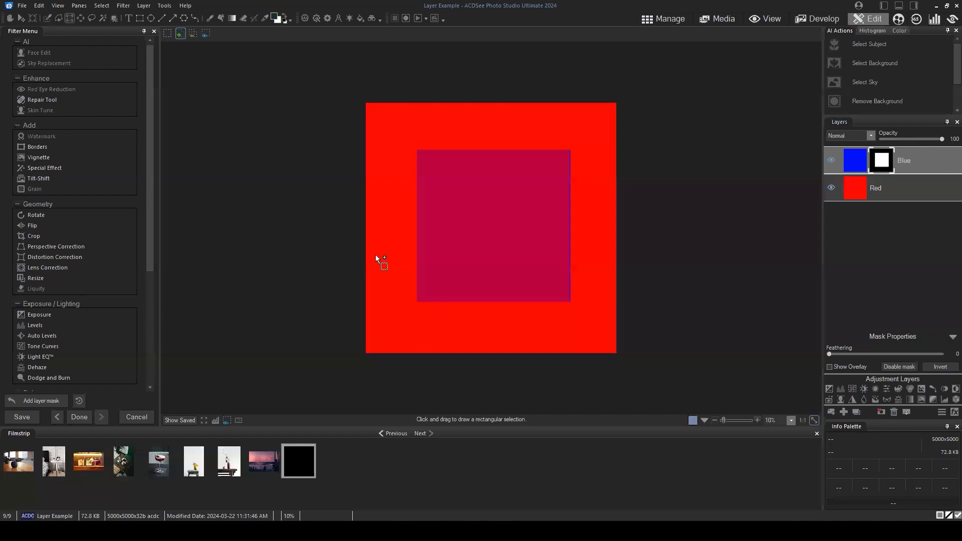
{"action": "left_click", "coordinate": [102, 6]}
{"action": "left_click", "coordinate": [109, 31]}
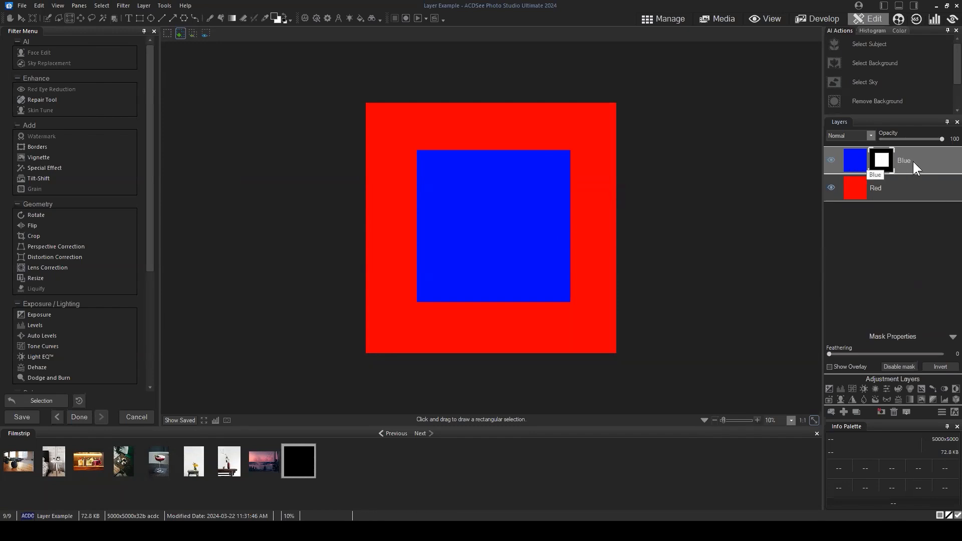
- Add an Exposure adjustment layer above the Blue layer, select its mask, and delete that adjustment layer
{"action": "left_click", "coordinate": [829, 388]}
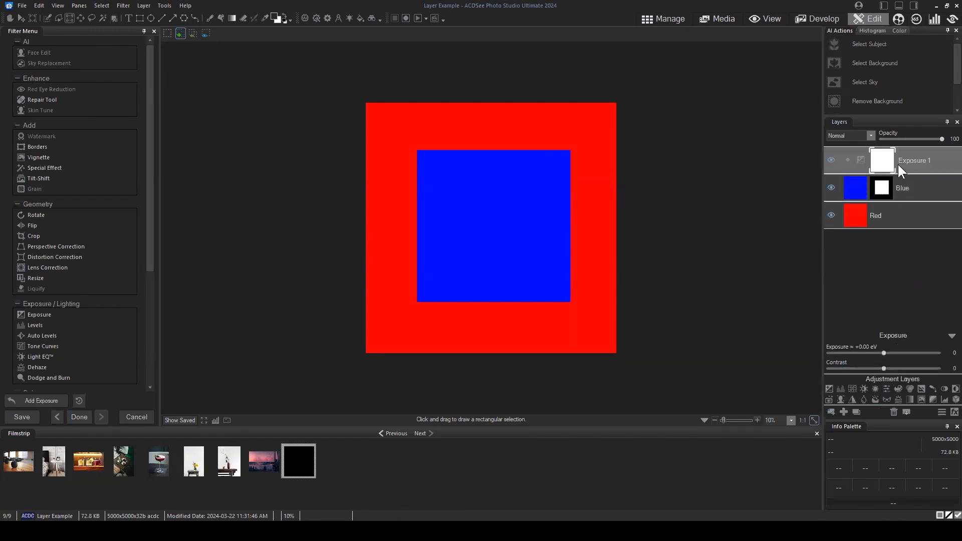
{"action": "left_click", "coordinate": [882, 161]}
{"action": "left_click", "coordinate": [879, 161]}
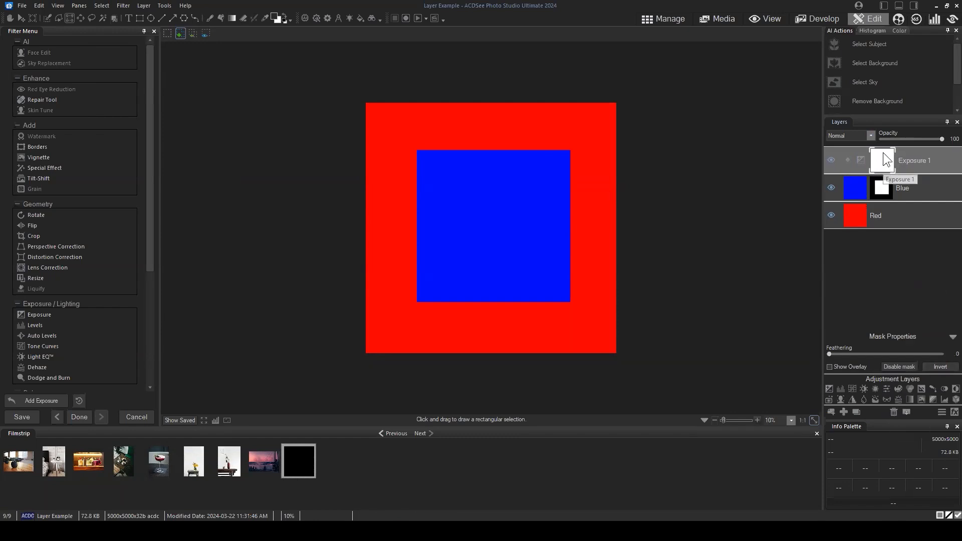
{"action": "left_click", "coordinate": [892, 412]}
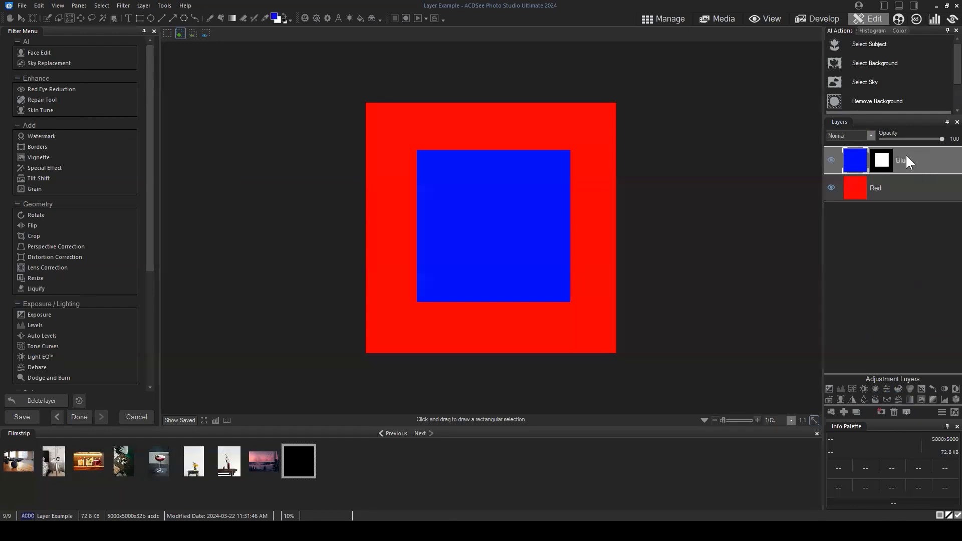
{"action": "left_click", "coordinate": [916, 145]}
{"action": "left_click_drag", "start_coordinate": [910, 154], "coordinate": [907, 157]}
{"action": "mouse_move", "coordinate": [906, 161]}
{"action": "left_mouse_down"}
{"action": "mouse_move", "coordinate": [925, 150]}
{"action": "mouse_move", "coordinate": [923, 163]}
{"action": "left_mouse_up"}
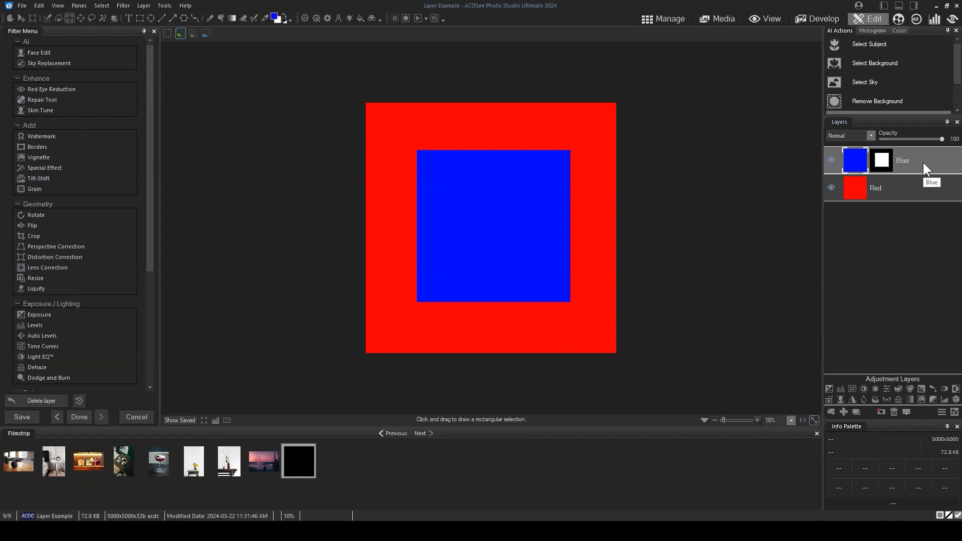
- Set the Blue layer's mask entirely to black
{"action": "left_click", "coordinate": [883, 158]}
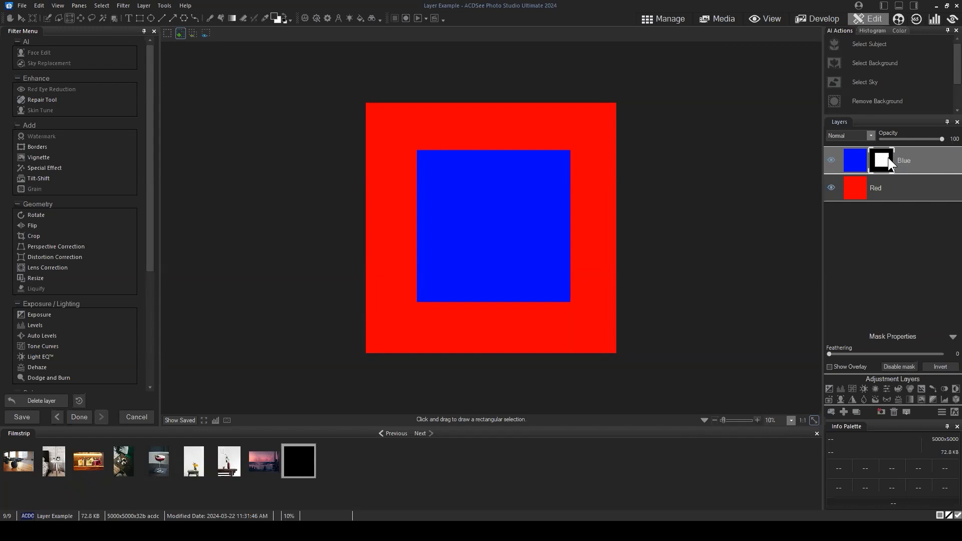
{"action": "right_click", "coordinate": [880, 157]}
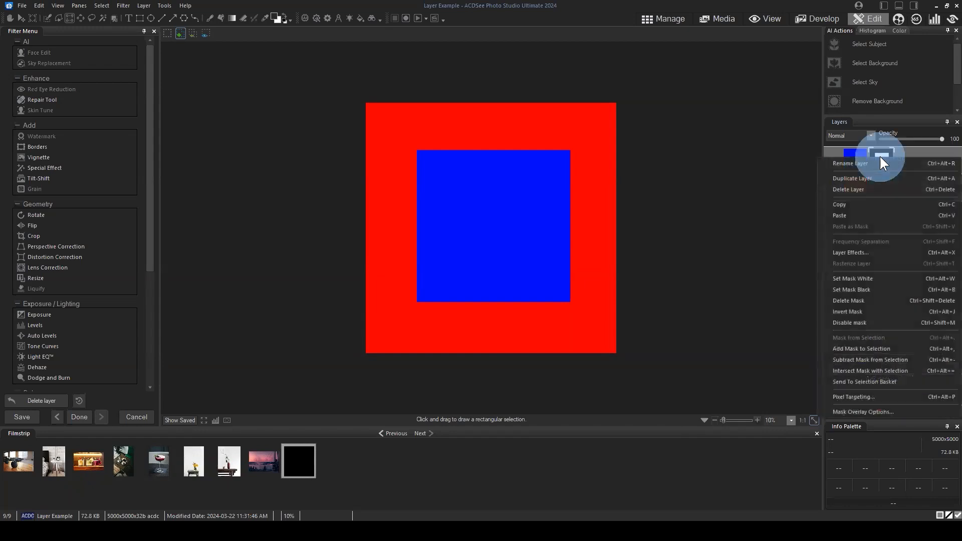
{"action": "left_click", "coordinate": [859, 289]}
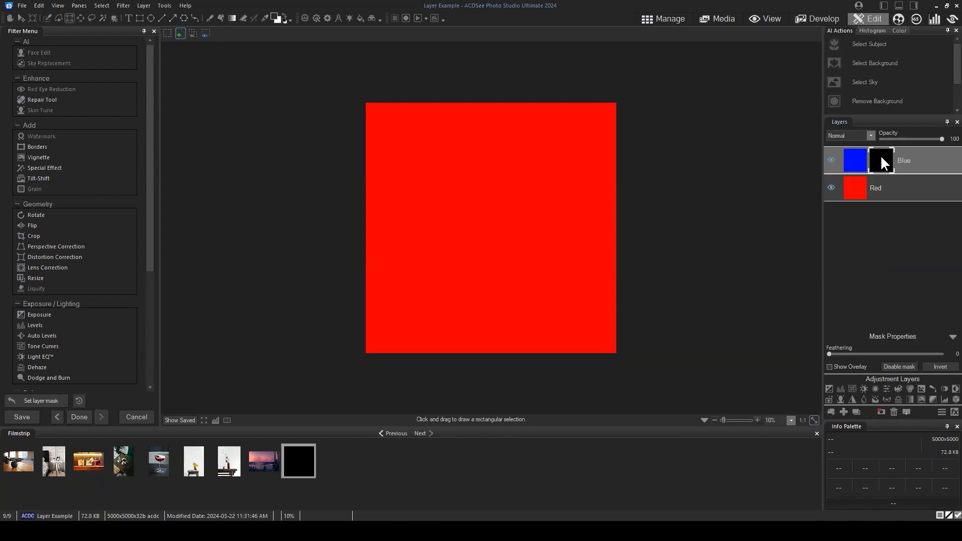
- Delete the Blue layer's mask and move the Red layer above the Blue layer
{"action": "left_click", "coordinate": [881, 411]}
{"action": "left_click", "coordinate": [902, 193]}
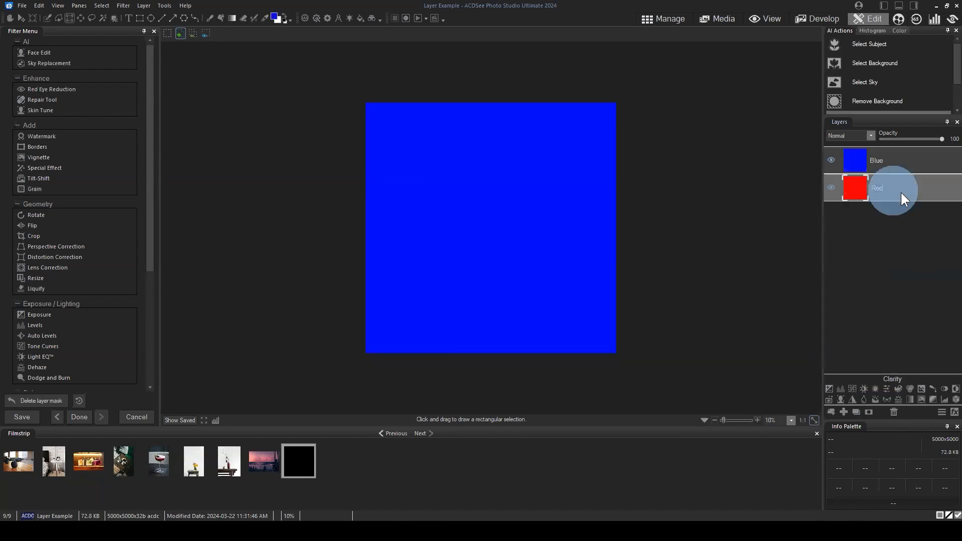
{"action": "left_click_drag", "start_coordinate": [901, 193], "coordinate": [882, 137]}
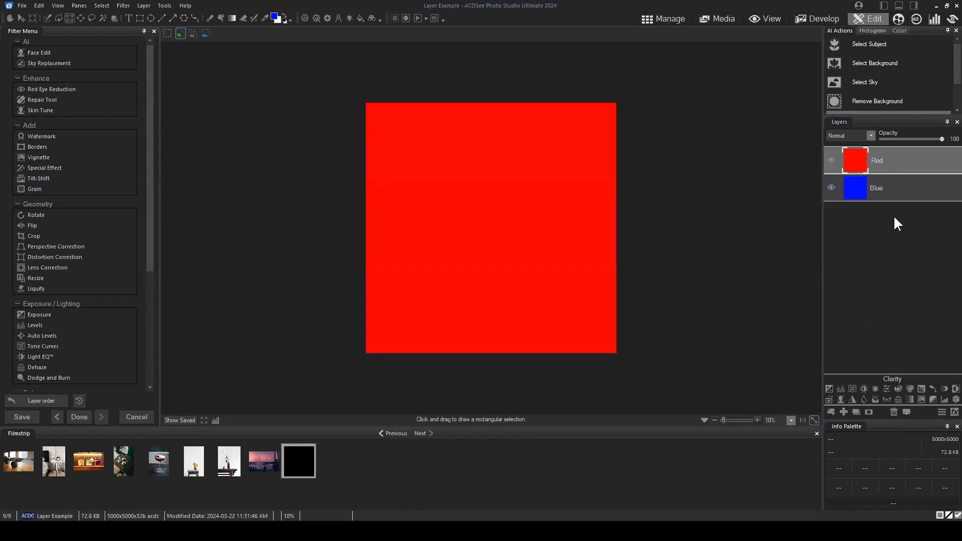
- Draw a large elliptical selection in the middle of the canvas and change the selection overlay color to teal
{"action": "left_click", "coordinate": [79, 15]}
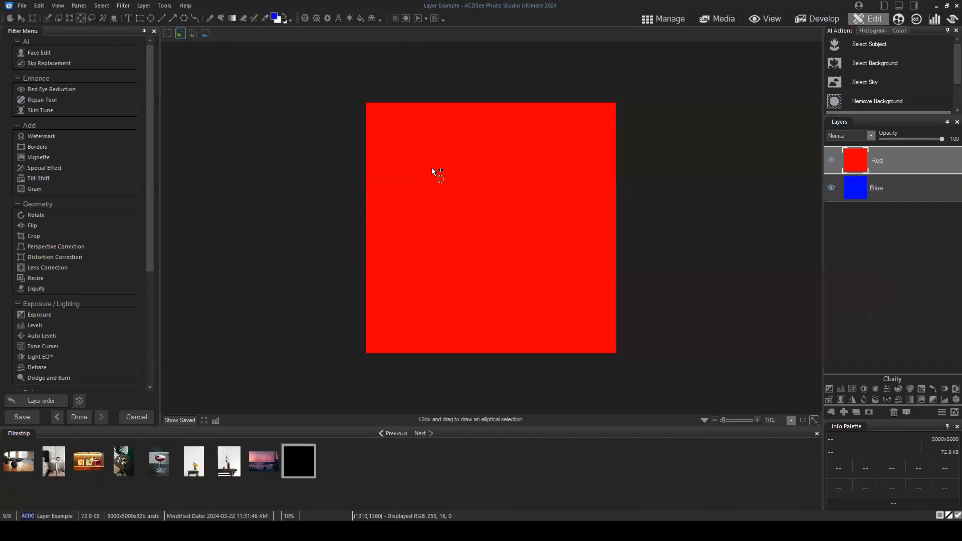
{"action": "left_click_drag", "start_coordinate": [419, 144], "coordinate": [569, 312]}
{"action": "left_click", "coordinate": [99, 6]}
{"action": "left_click", "coordinate": [120, 214]}
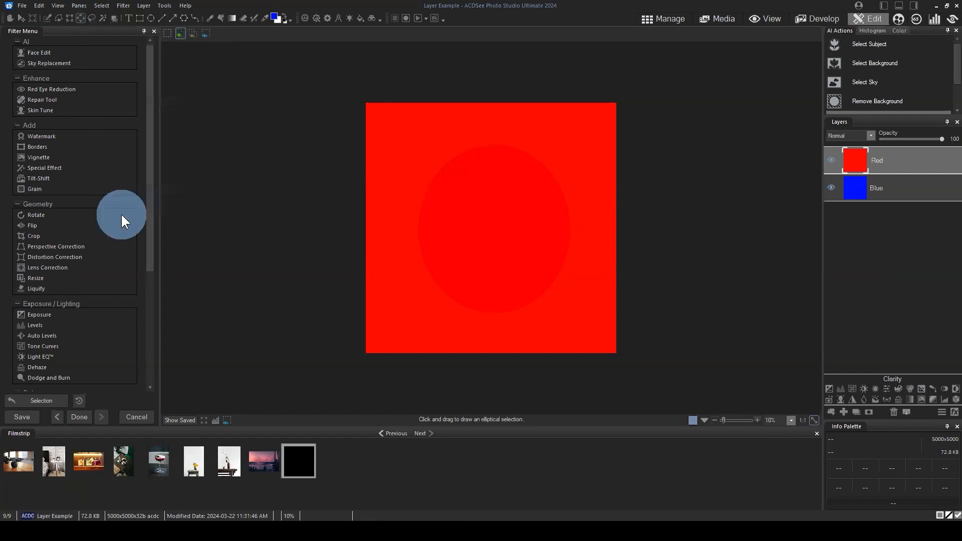
{"action": "left_click", "coordinate": [577, 267]}
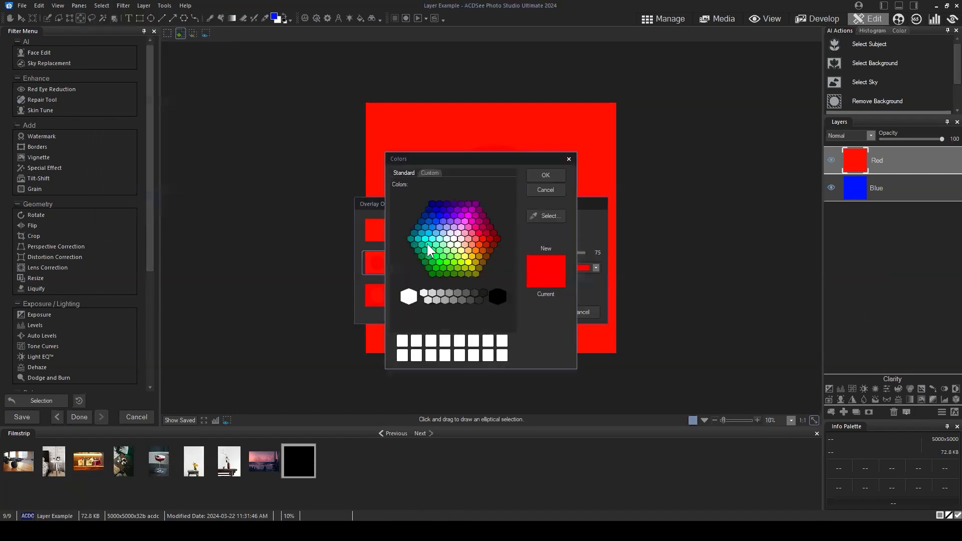
{"action": "left_click", "coordinate": [410, 238]}
{"action": "left_click", "coordinate": [552, 175]}
{"action": "left_click", "coordinate": [534, 308]}
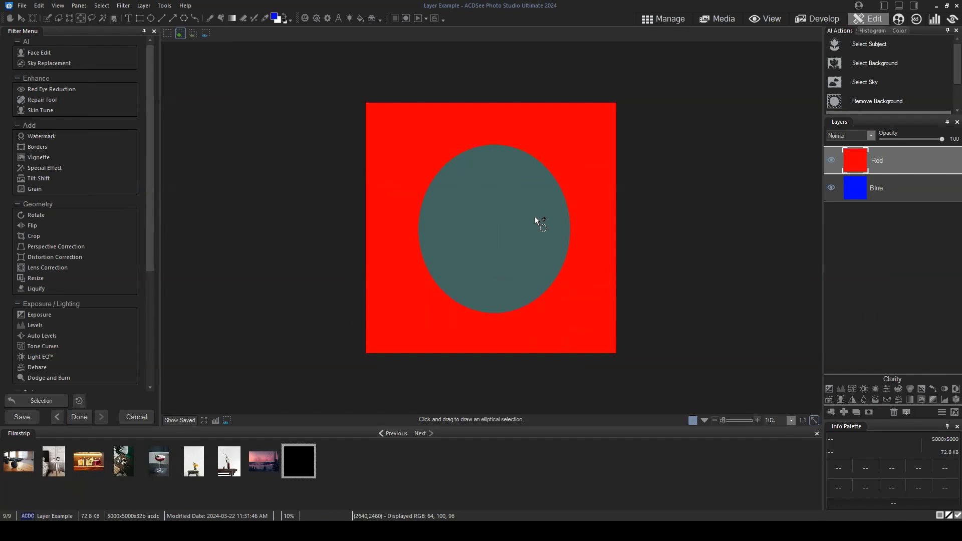
- Add a layer mask to the Red layer from the elliptical selection, and clear the selection
{"action": "left_click", "coordinate": [869, 412]}
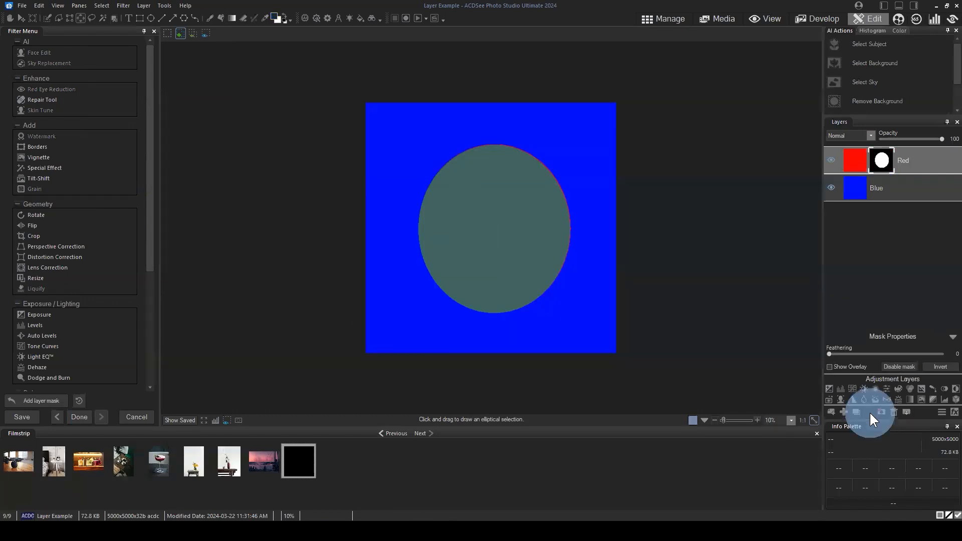
{"action": "left_click", "coordinate": [99, 7]}
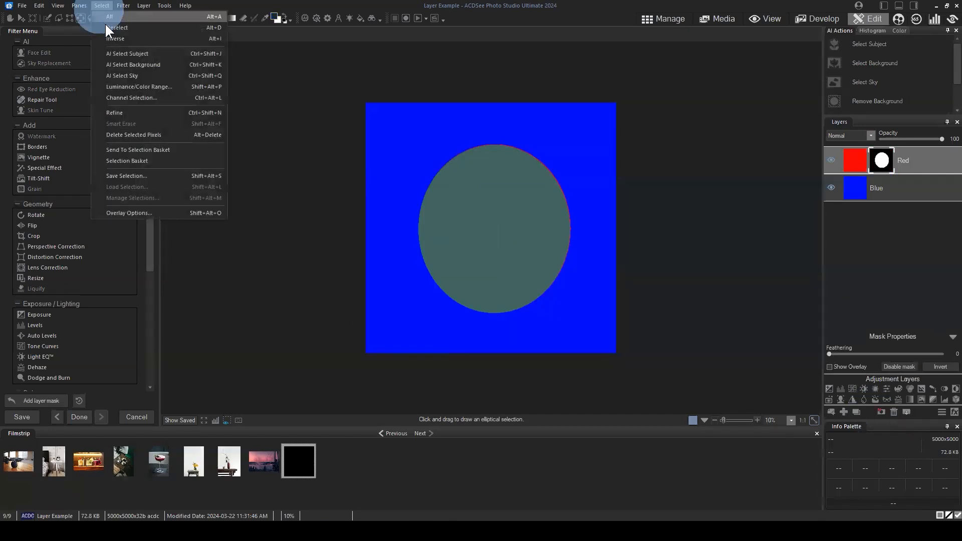
{"action": "left_click", "coordinate": [106, 27]}
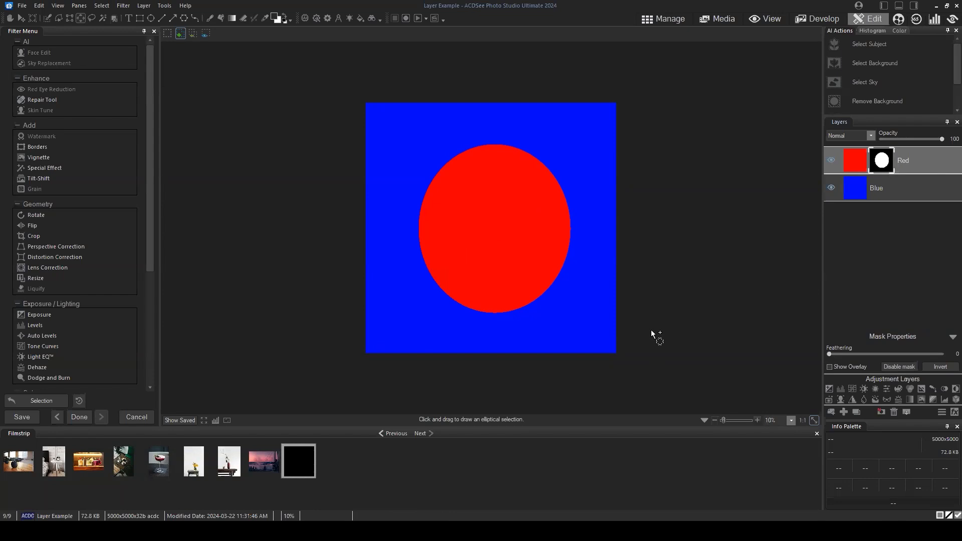
- Delete the Red layer's mask and lower the layer's opacity to 50
{"action": "left_click", "coordinate": [911, 163]}
{"action": "left_click", "coordinate": [880, 411]}
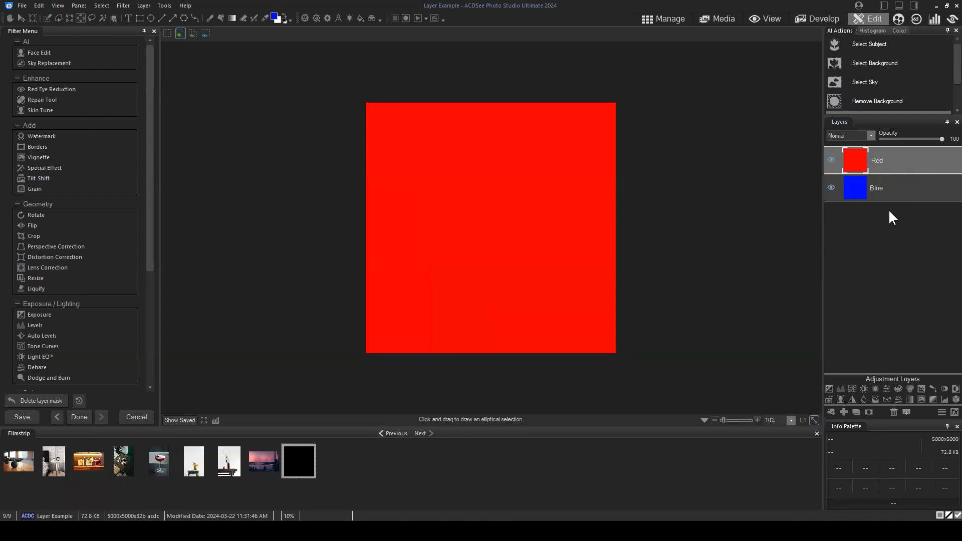
{"action": "left_click", "coordinate": [913, 152]}
{"action": "left_click", "coordinate": [904, 171]}
{"action": "left_click_drag", "start_coordinate": [942, 138], "coordinate": [926, 140]}
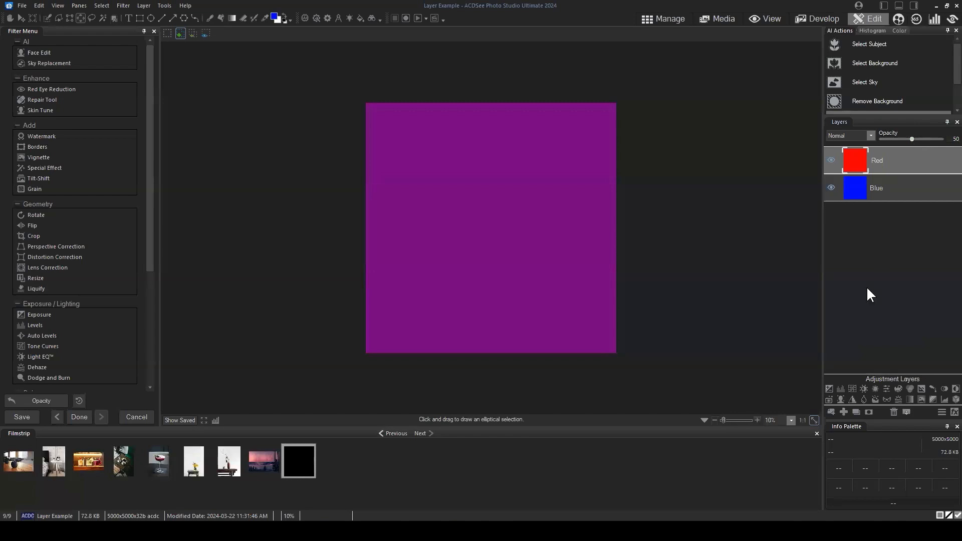
- Lower the Red layer's opacity to 25 and to 0, and restore it to 100
{"action": "left_click", "coordinate": [901, 159]}
{"action": "left_click_drag", "start_coordinate": [901, 158], "coordinate": [885, 157]}
{"action": "left_click_drag", "start_coordinate": [910, 138], "coordinate": [895, 140]}
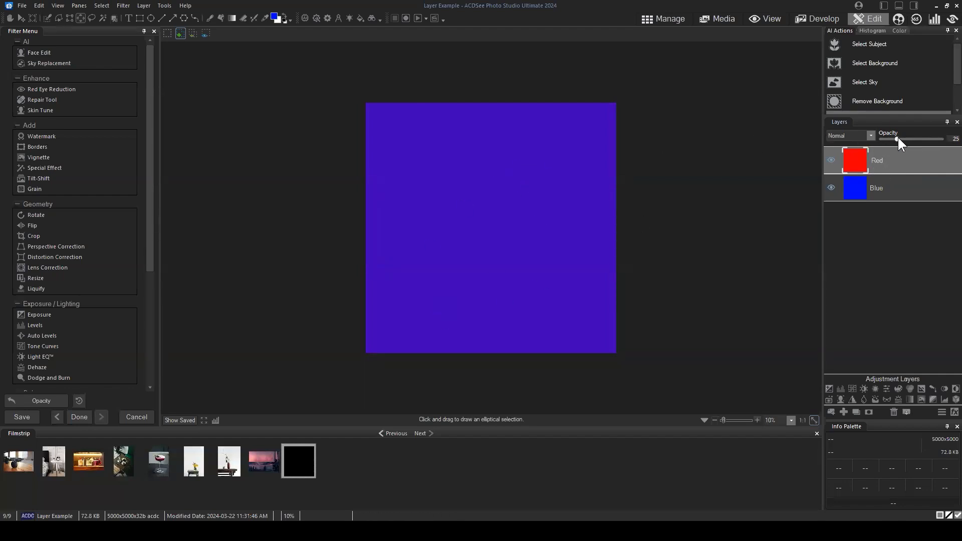
{"action": "left_click_drag", "start_coordinate": [896, 139], "coordinate": [843, 134]}
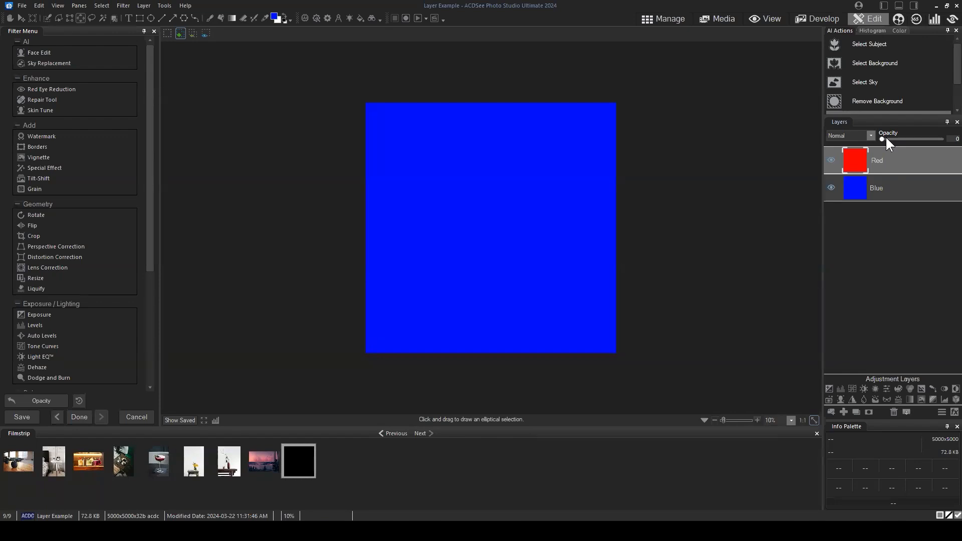
{"action": "left_click_drag", "start_coordinate": [885, 139], "coordinate": [944, 139]}
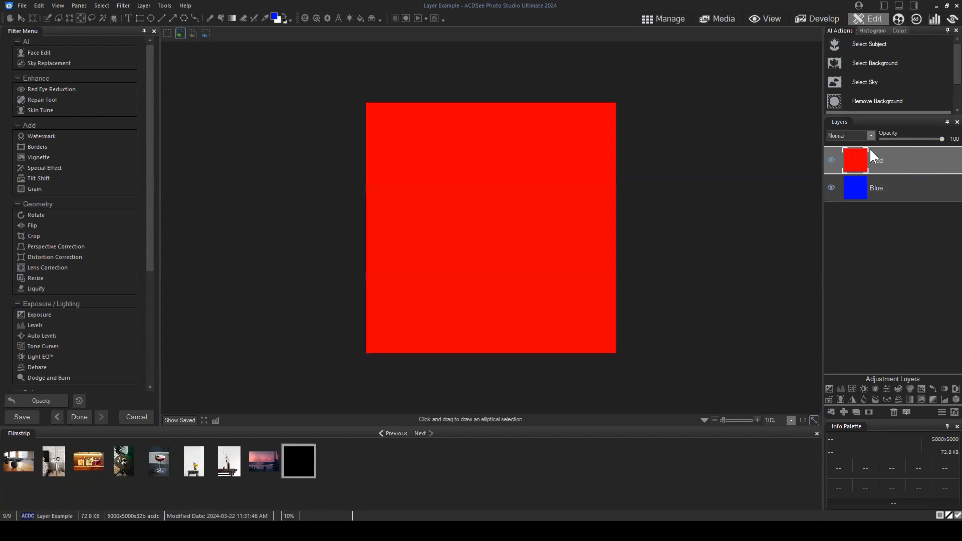
{"action": "left_click", "coordinate": [864, 133]}
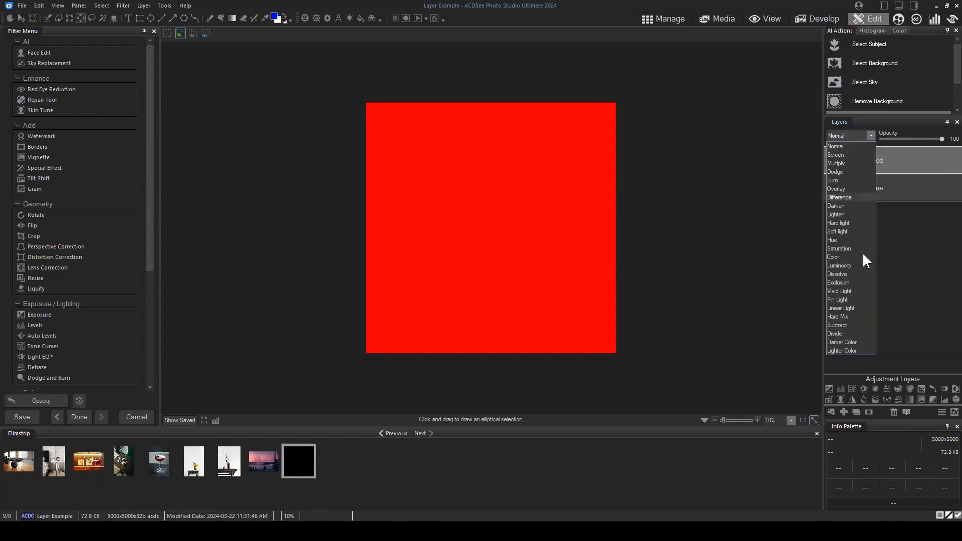
{"action": "left_click", "coordinate": [872, 136]}
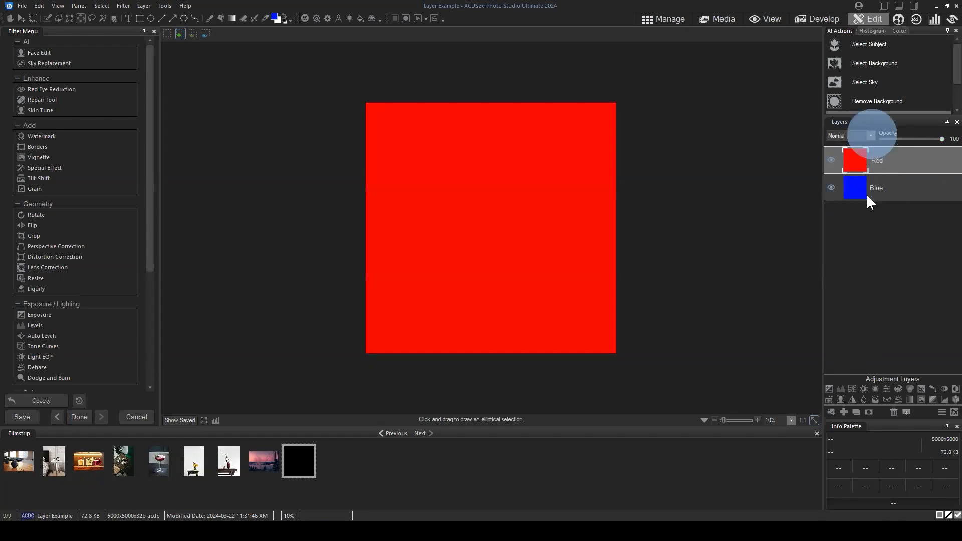
- Add a white layer mask to the Red layer
{"action": "left_click", "coordinate": [916, 159]}
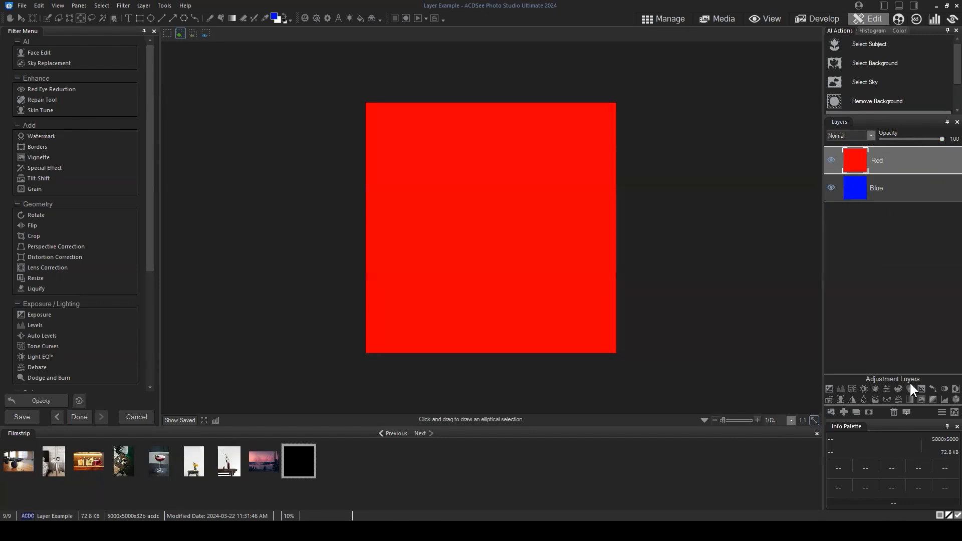
{"action": "mouse_move", "coordinate": [890, 158]}
{"action": "left_mouse_down"}
{"action": "mouse_move", "coordinate": [901, 153]}
{"action": "mouse_move", "coordinate": [888, 158]}
{"action": "left_mouse_up"}
{"action": "left_click", "coordinate": [869, 411]}
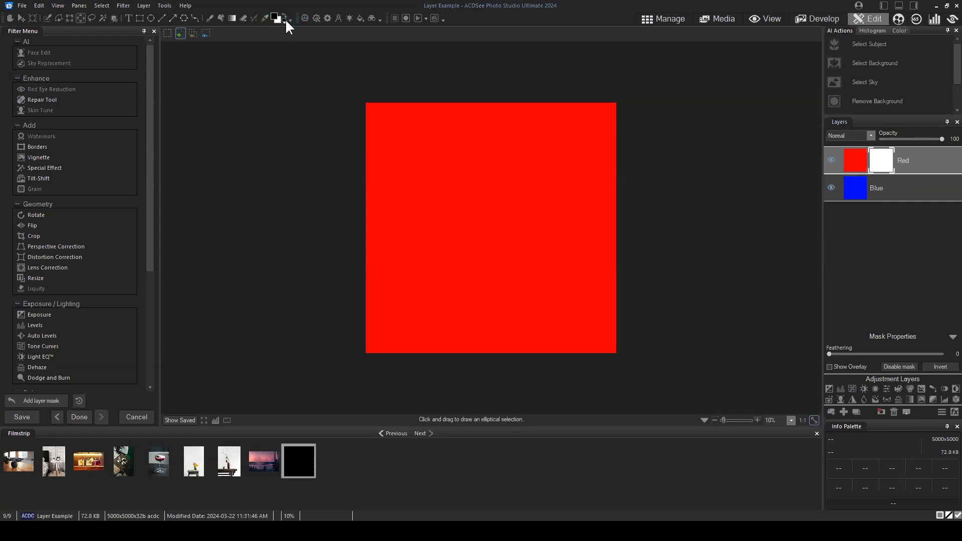
- Brush a smiley face with two eyes and a wide mouth in black onto the Red layer's mask
{"action": "left_click", "coordinate": [211, 20]}
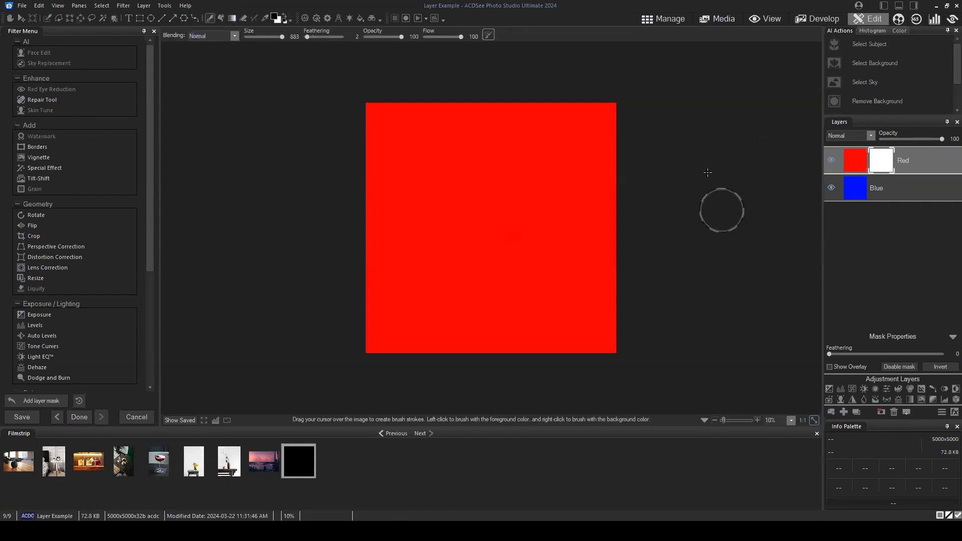
{"action": "left_click", "coordinate": [882, 163]}
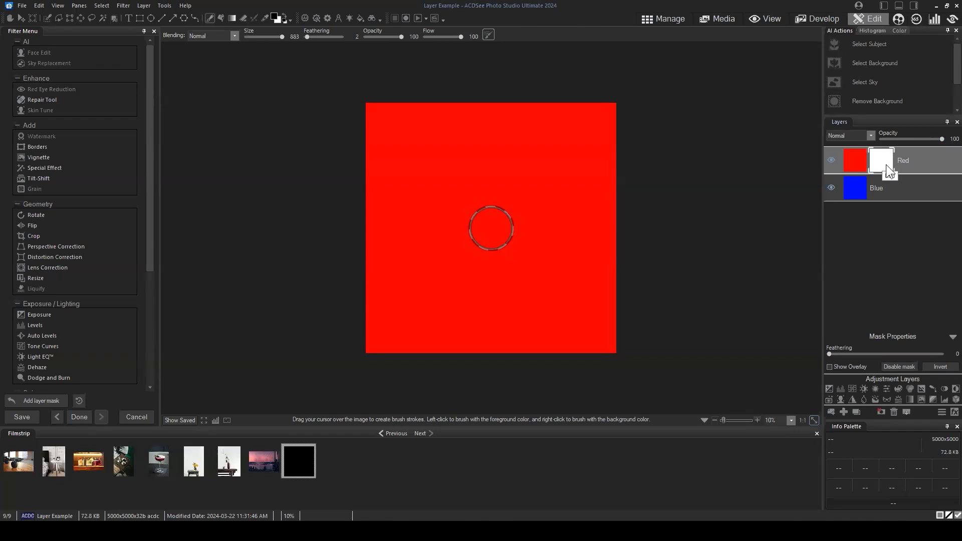
{"action": "left_click", "coordinate": [879, 161]}
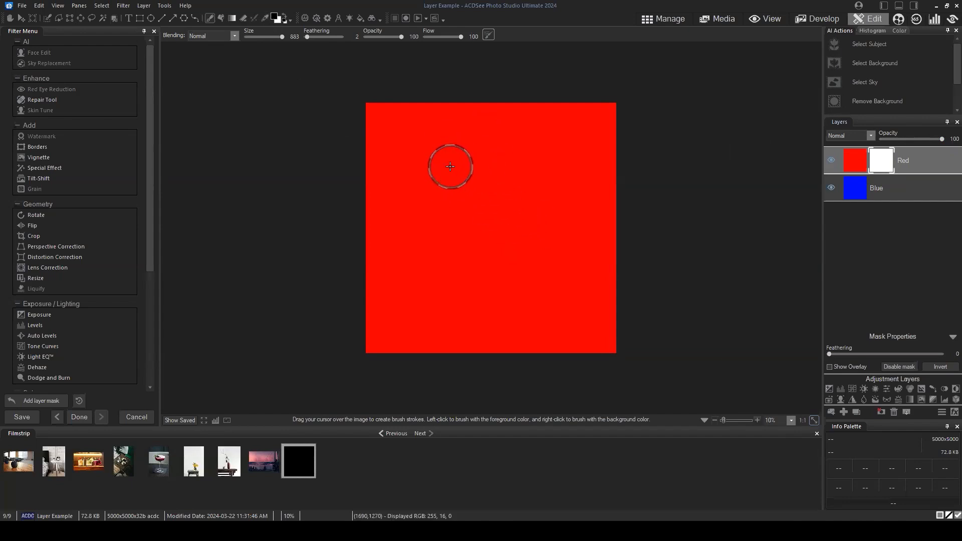
{"action": "left_click", "coordinate": [881, 160]}
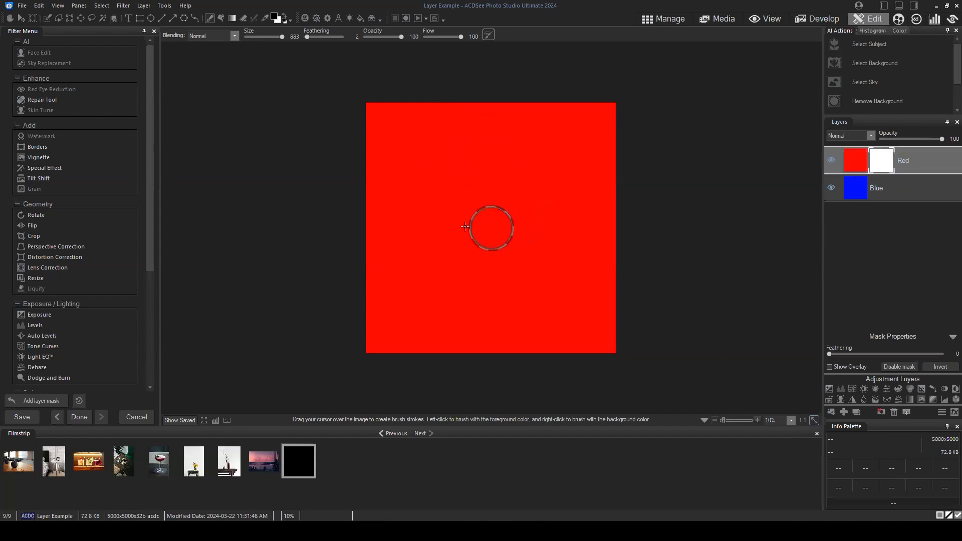
{"action": "left_click", "coordinate": [441, 168]}
{"action": "left_click", "coordinate": [542, 167]}
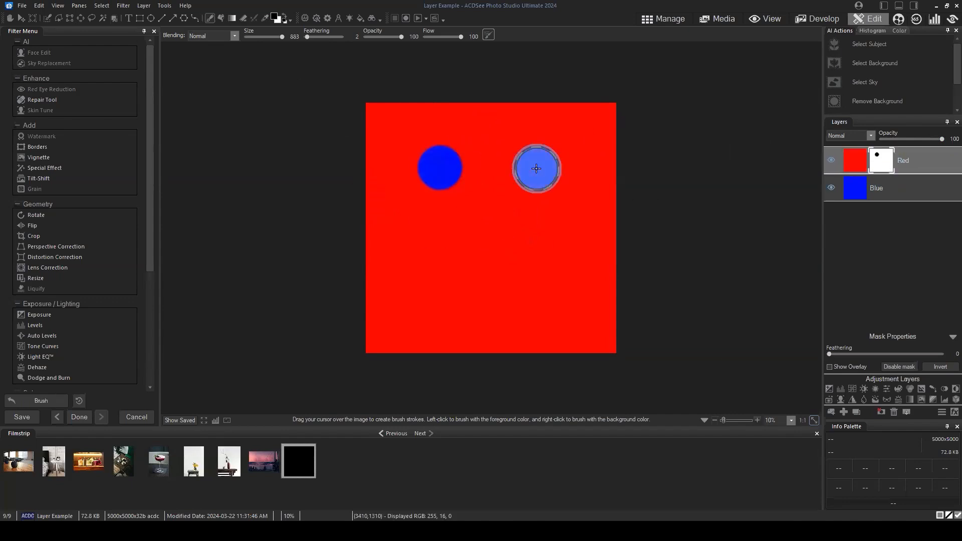
{"action": "mouse_move", "coordinate": [406, 242]}
{"action": "left_mouse_down"}
{"action": "mouse_move", "coordinate": [442, 265]}
{"action": "mouse_move", "coordinate": [499, 279]}
{"action": "mouse_move", "coordinate": [556, 245]}
{"action": "mouse_move", "coordinate": [526, 279]}
{"action": "mouse_move", "coordinate": [466, 286]}
{"action": "mouse_move", "coordinate": [406, 242]}
{"action": "mouse_move", "coordinate": [517, 277]}
{"action": "mouse_move", "coordinate": [565, 236]}
{"action": "left_mouse_up"}
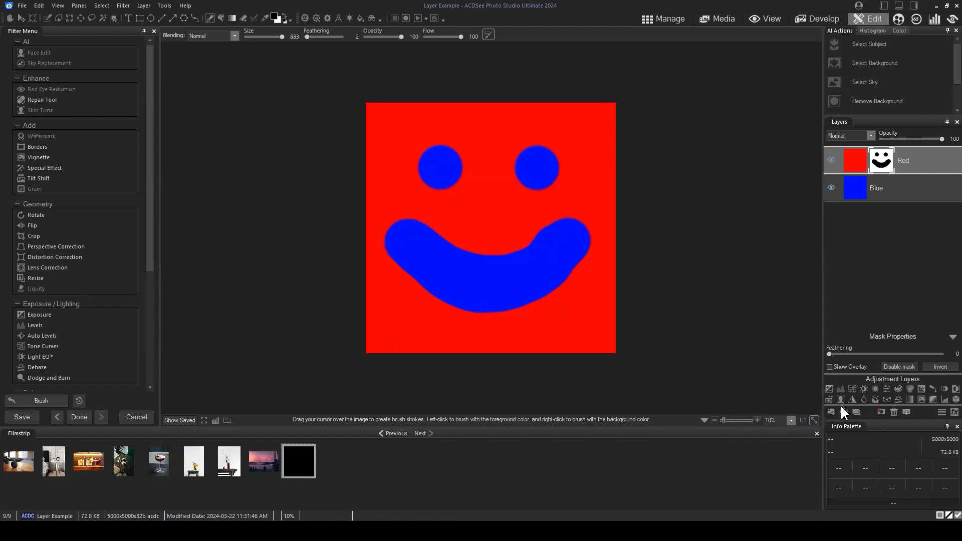
{"action": "mouse_move", "coordinate": [927, 161]}
{"action": "left_mouse_down"}
{"action": "mouse_move", "coordinate": [909, 172]}
{"action": "mouse_move", "coordinate": [906, 155]}
{"action": "left_mouse_up"}
- Leave the layer example and open the char-beck lake photo from the October Workshop folder in Edit mode
{"action": "left_click", "coordinate": [654, 16]}
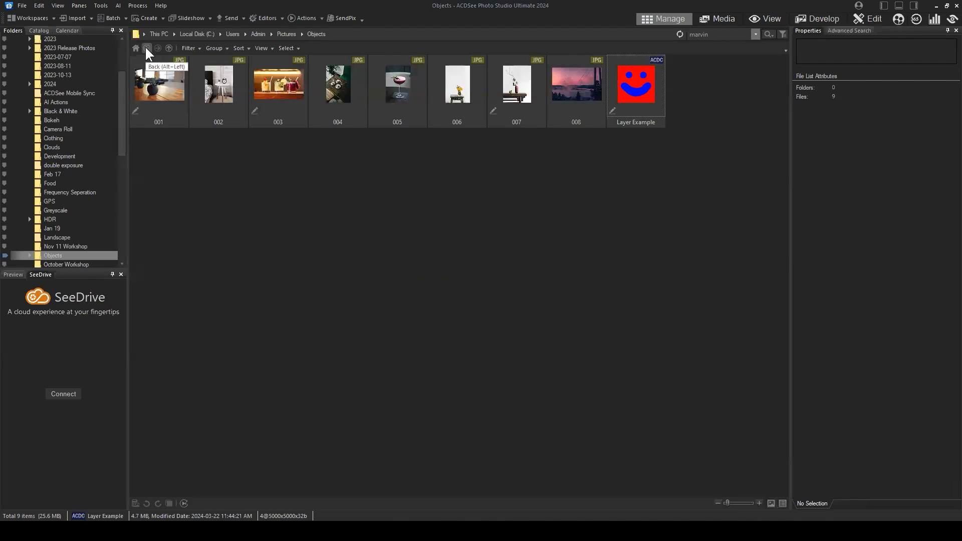
{"action": "left_click", "coordinate": [147, 49]}
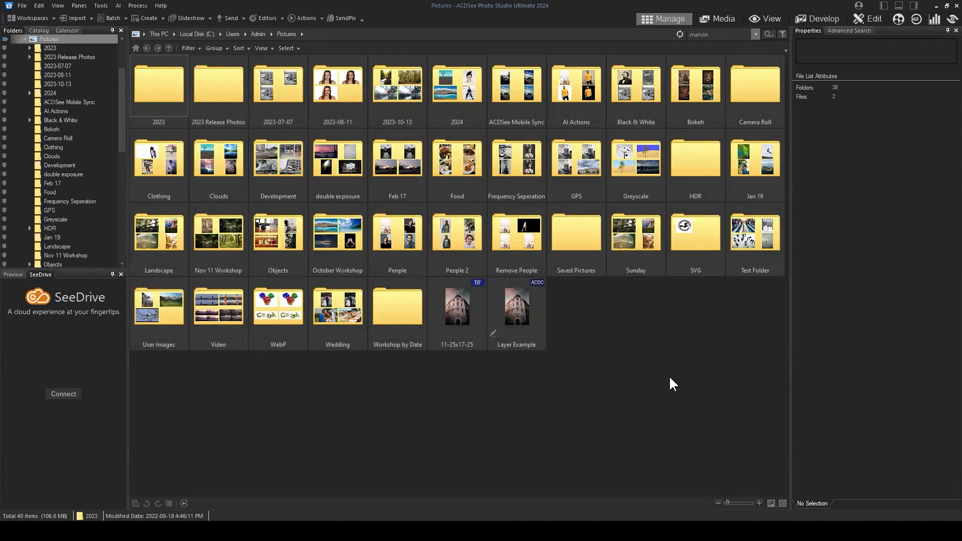
{"action": "double_click", "coordinate": [331, 239]}
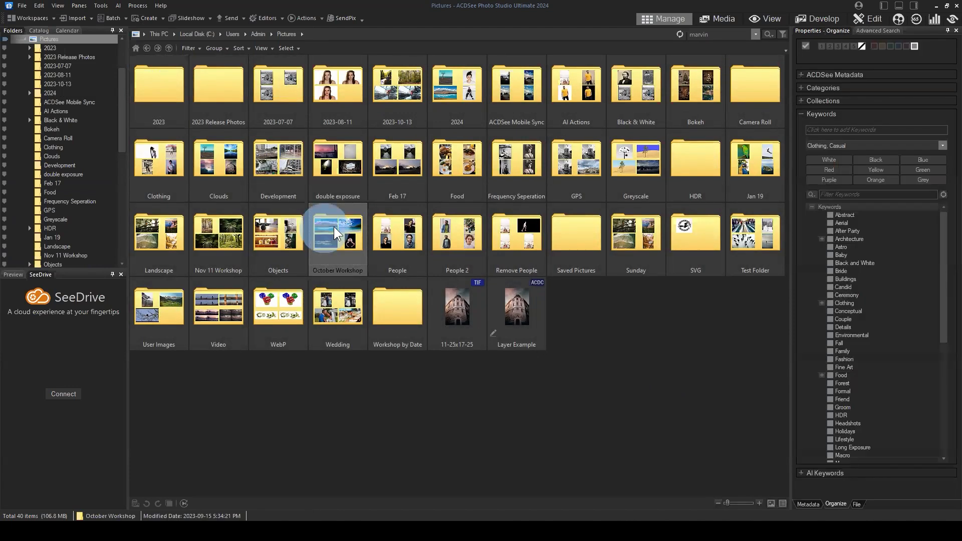
{"action": "left_click", "coordinate": [142, 89]}
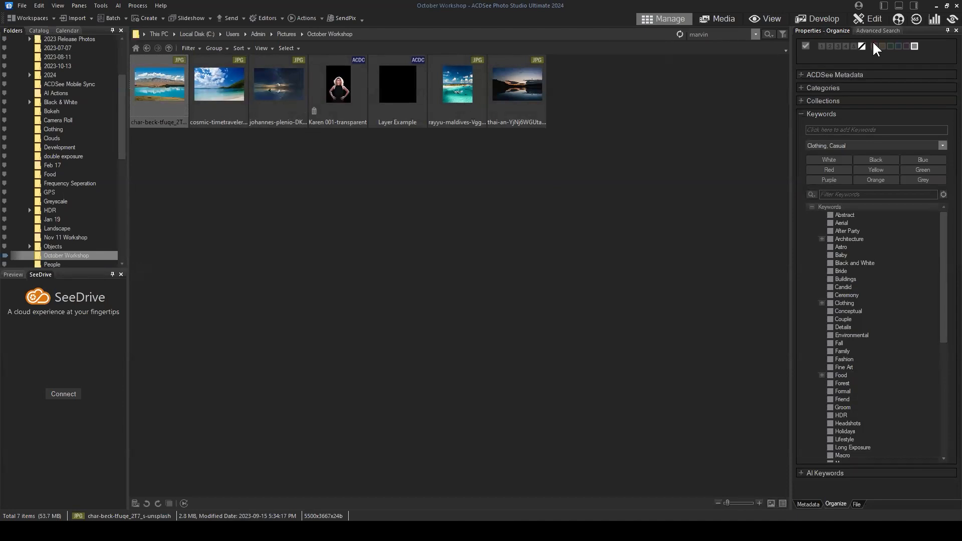
{"action": "left_click", "coordinate": [869, 19]}
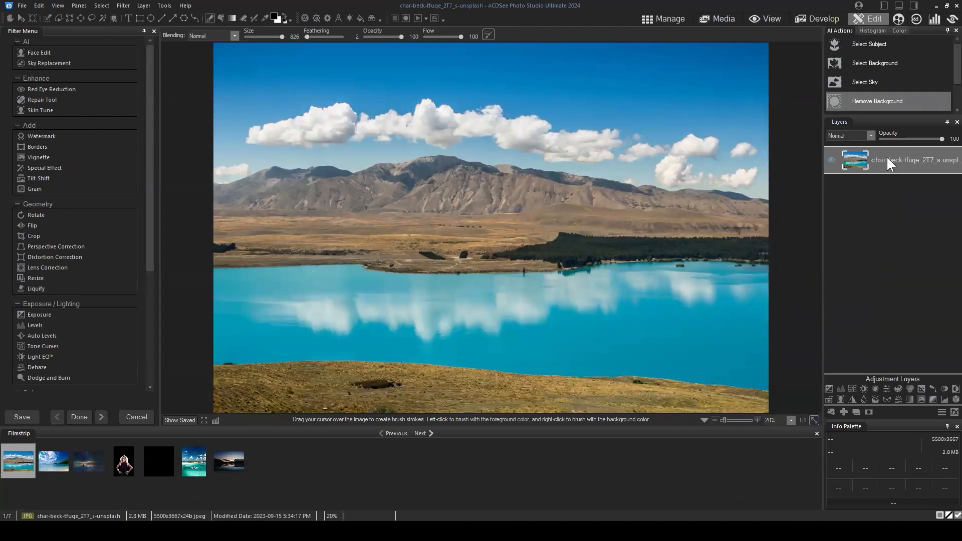
- Toggle the lake photo layer's visibility off and on
{"action": "left_click", "coordinate": [830, 159]}
{"action": "left_click", "coordinate": [828, 158]}
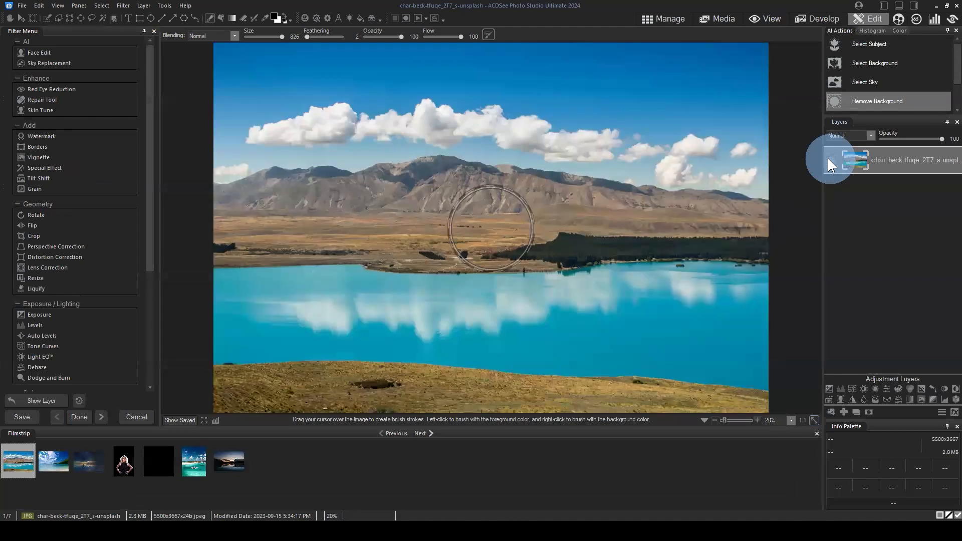
{"action": "left_click", "coordinate": [827, 159]}
{"action": "left_click", "coordinate": [826, 159]}
- Add a layer mask to the lake photo and brush black over everything below the mountains
{"action": "left_click", "coordinate": [880, 155]}
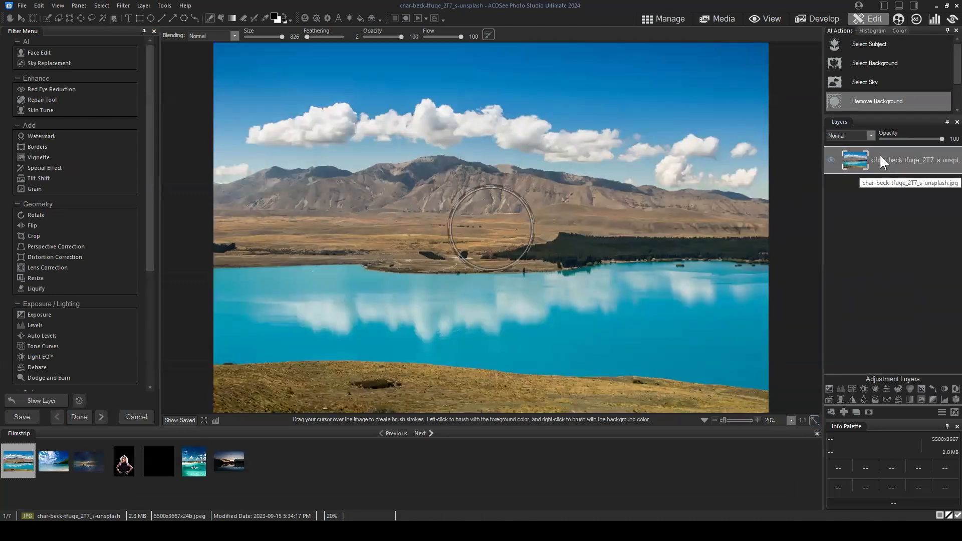
{"action": "left_click", "coordinate": [868, 412]}
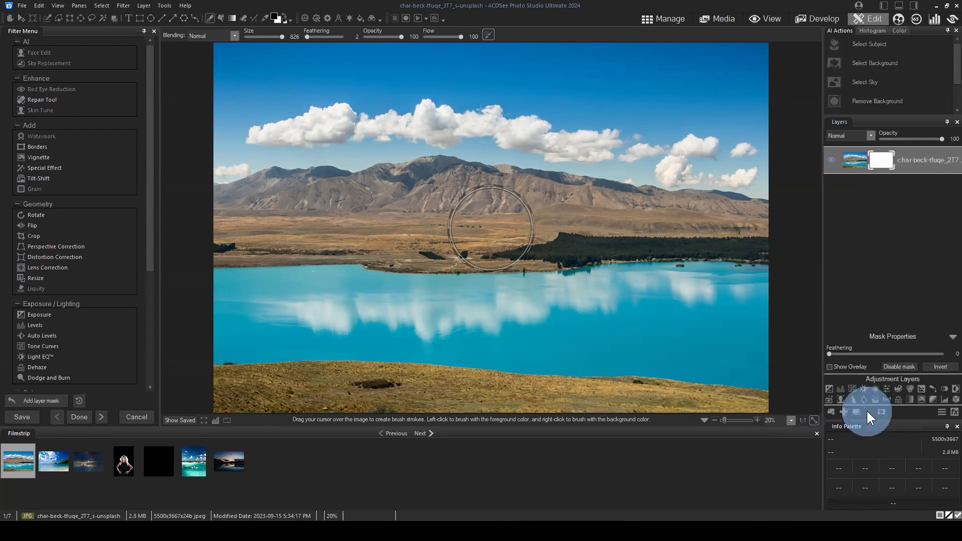
{"action": "left_click", "coordinate": [879, 158]}
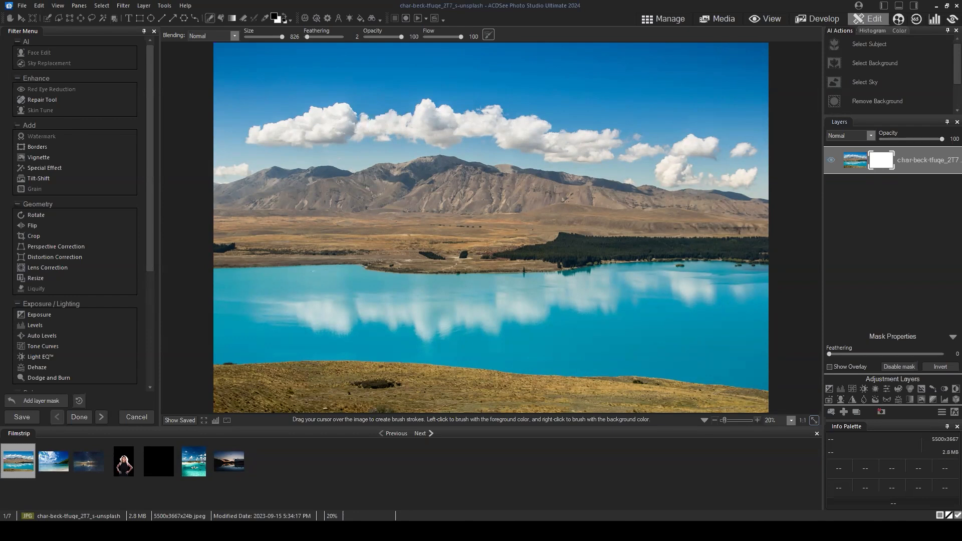
{"action": "mouse_move", "coordinate": [737, 279]}
{"action": "left_mouse_down"}
{"action": "mouse_move", "coordinate": [531, 289]}
{"action": "mouse_move", "coordinate": [792, 262]}
{"action": "mouse_move", "coordinate": [613, 276]}
{"action": "mouse_move", "coordinate": [391, 269]}
{"action": "mouse_move", "coordinate": [660, 263]}
{"action": "mouse_move", "coordinate": [172, 266]}
{"action": "mouse_move", "coordinate": [447, 278]}
{"action": "mouse_move", "coordinate": [238, 324]}
{"action": "mouse_move", "coordinate": [364, 358]}
{"action": "mouse_move", "coordinate": [570, 390]}
{"action": "mouse_move", "coordinate": [873, 400]}
{"action": "mouse_move", "coordinate": [736, 389]}
{"action": "mouse_move", "coordinate": [786, 339]}
{"action": "mouse_move", "coordinate": [228, 352]}
{"action": "mouse_move", "coordinate": [551, 281]}
{"action": "left_mouse_up"}
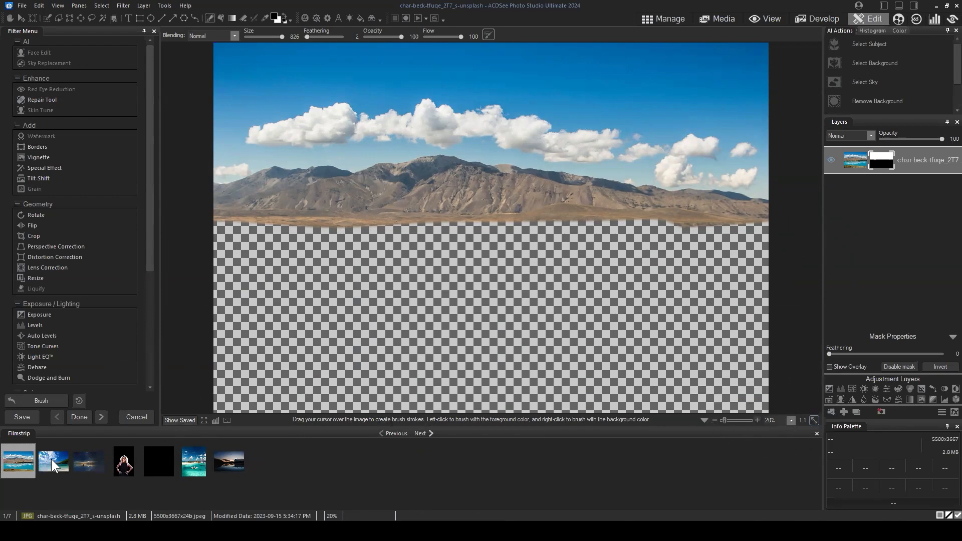
- Add the cosmic-timetraveler beach photo as a layer beneath the masked lake layer, and shift it up so its water meets the mountains
{"action": "left_click_drag", "start_coordinate": [51, 459], "coordinate": [893, 217]}
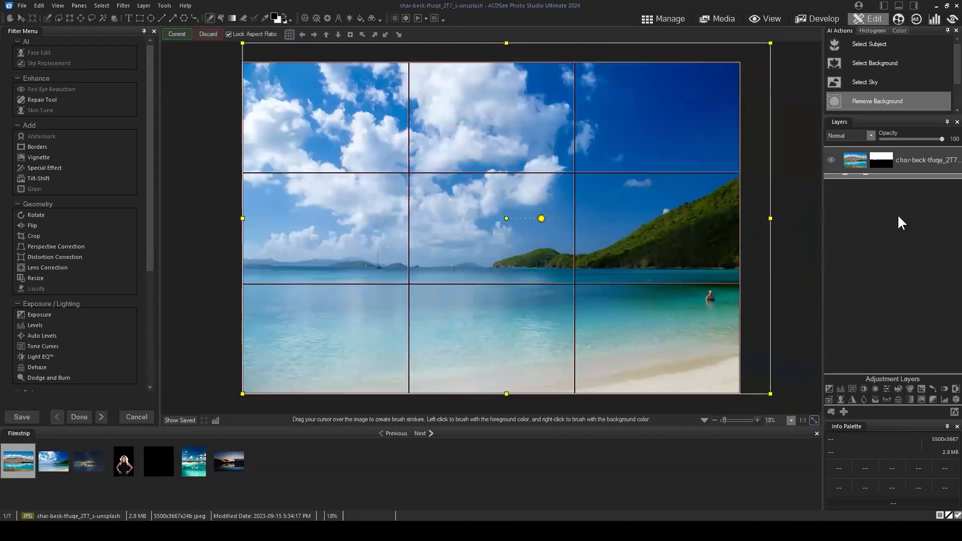
{"action": "left_click_drag", "start_coordinate": [540, 183], "coordinate": [529, 188]}
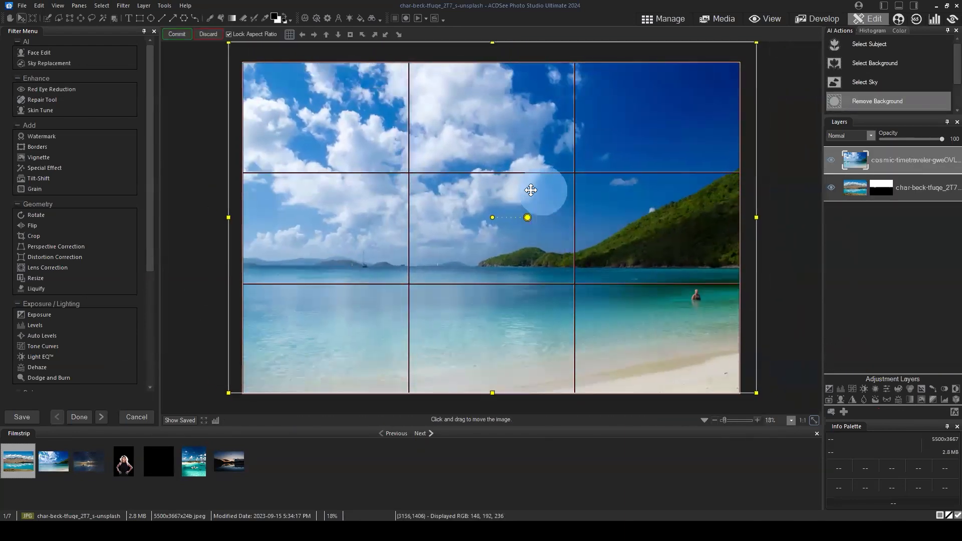
{"action": "left_click_drag", "start_coordinate": [949, 160], "coordinate": [916, 189]}
{"action": "left_click_drag", "start_coordinate": [601, 322], "coordinate": [594, 260]}
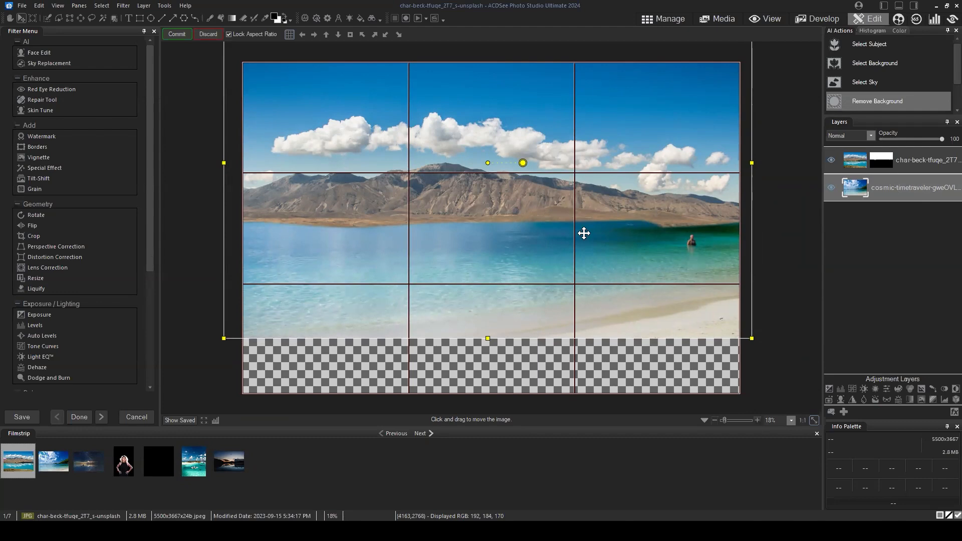
{"action": "left_click", "coordinate": [167, 35]}
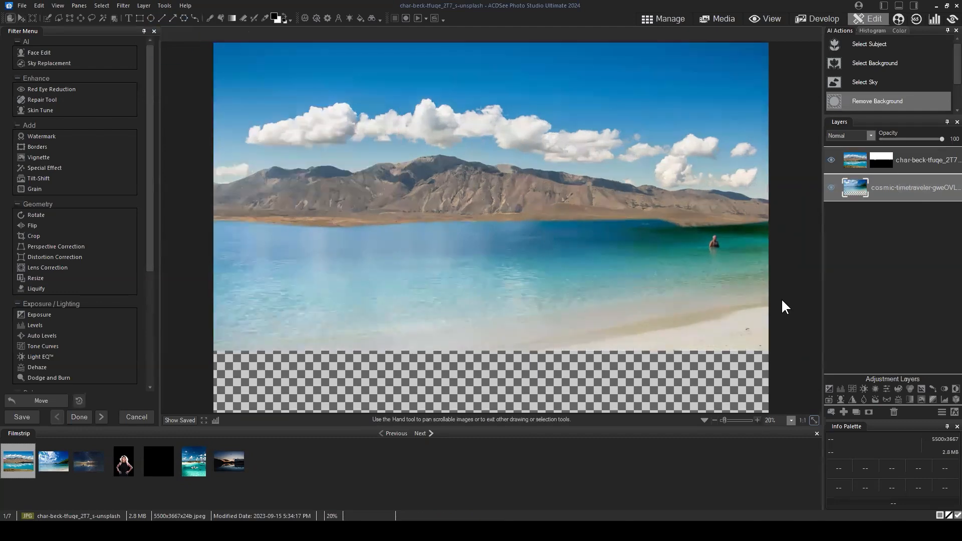
- Toggle the visibility of the beach layer and the masked lake layer to compare their contributions to the composite
{"action": "left_click", "coordinate": [832, 189]}
{"action": "left_click", "coordinate": [832, 188]}
{"action": "left_click", "coordinate": [830, 160]}
{"action": "left_click", "coordinate": [829, 160]}
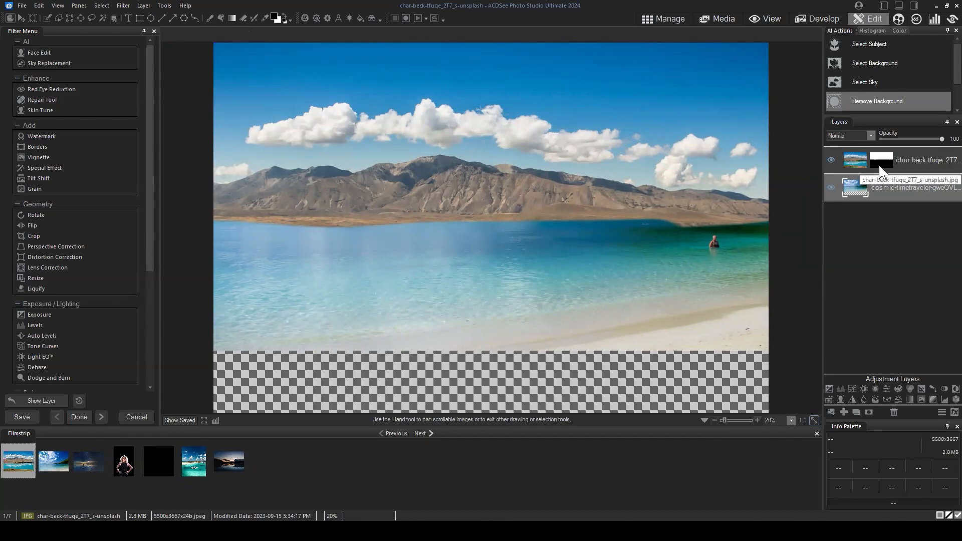
{"action": "left_click_drag", "start_coordinate": [918, 164], "coordinate": [922, 167]}
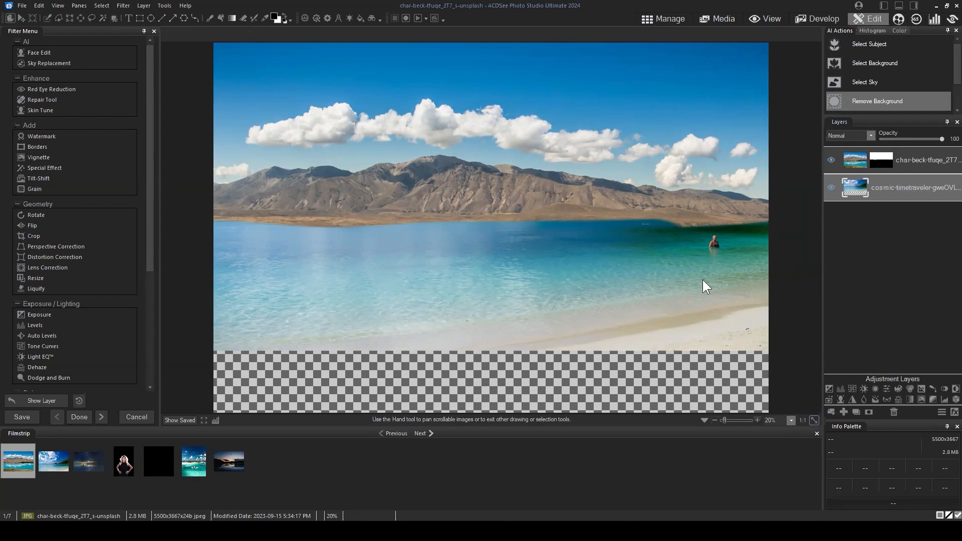
- Leave the composite and open photo 005 from the Objects folder in Develop mode
{"action": "left_click", "coordinate": [655, 21]}
{"action": "left_click", "coordinate": [483, 274]}
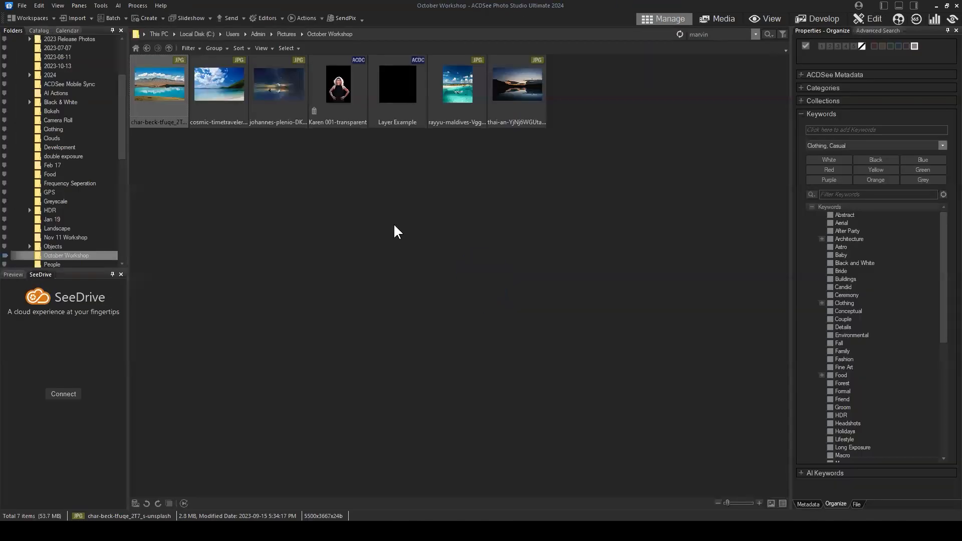
{"action": "left_click", "coordinate": [377, 180]}
{"action": "left_click", "coordinate": [147, 48]}
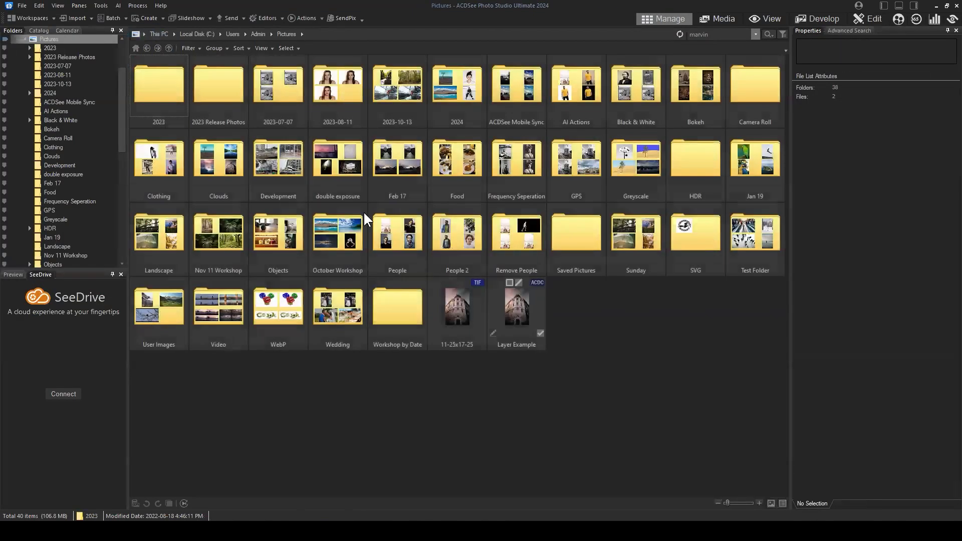
{"action": "double_click", "coordinate": [275, 235]}
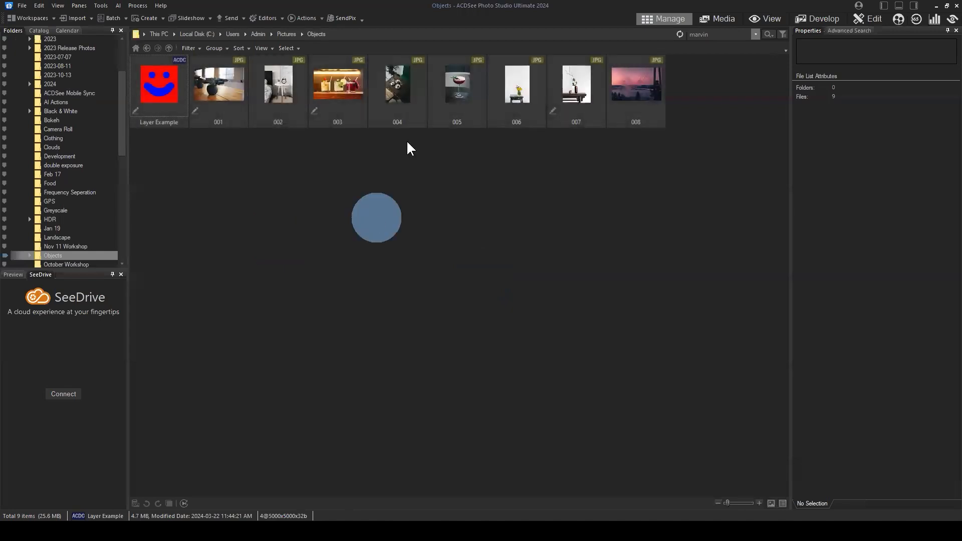
{"action": "double_click", "coordinate": [456, 83]}
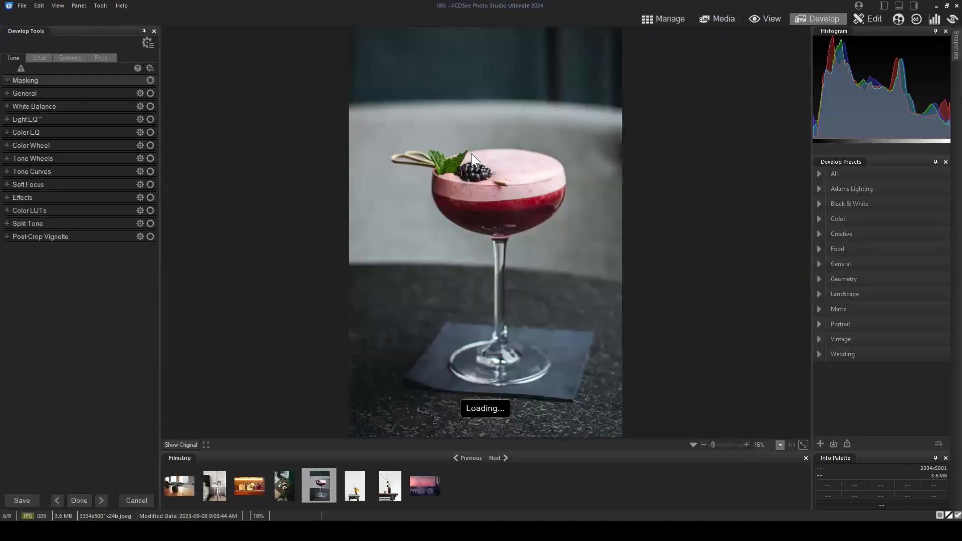
- Create an AI Subject mask on the cocktail glass and set its Temperature to -85
{"action": "left_click", "coordinate": [7, 80]}
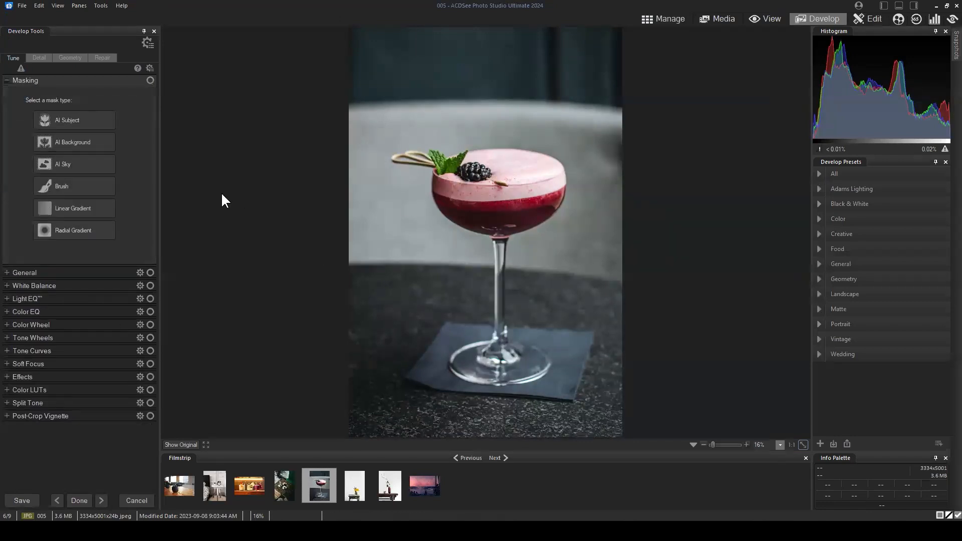
{"action": "left_click", "coordinate": [70, 121]}
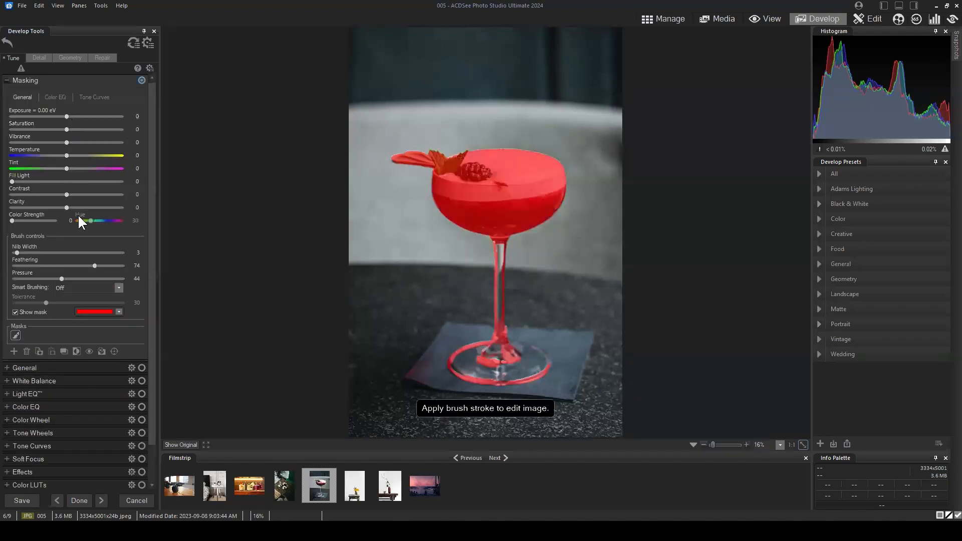
{"action": "left_click_drag", "start_coordinate": [69, 155], "coordinate": [21, 156]}
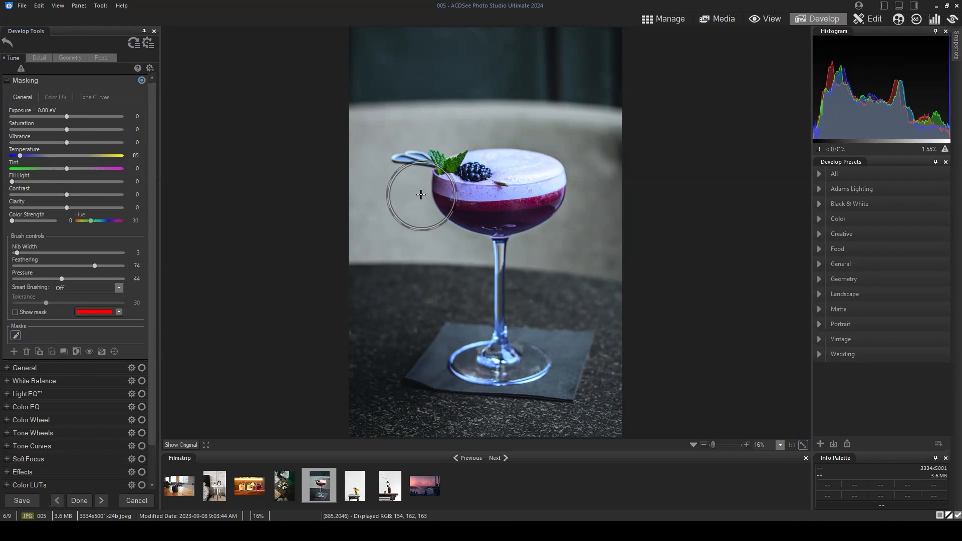
- Discard the changes to photo 005 and open photo 004 in Edit mode
{"action": "left_click", "coordinate": [665, 19]}
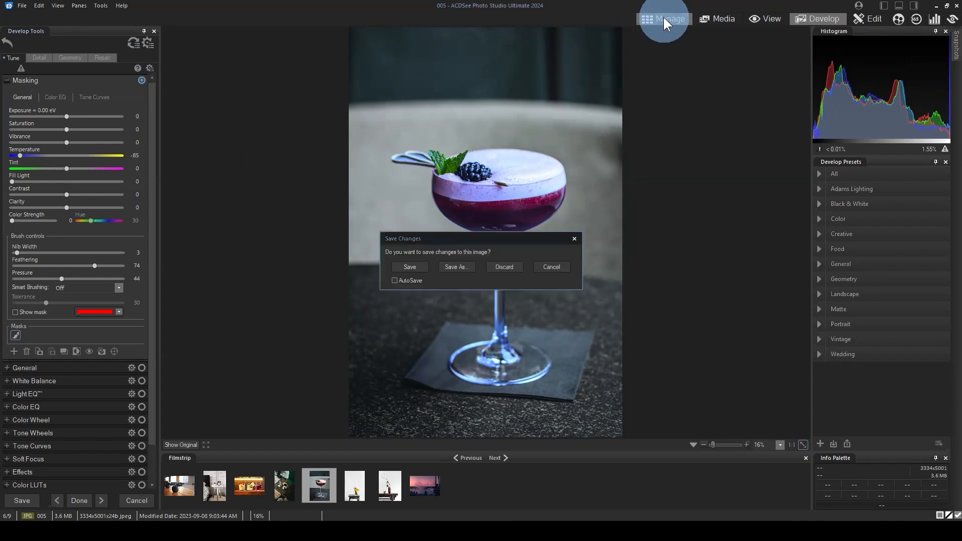
{"action": "left_click", "coordinate": [505, 269]}
{"action": "left_click", "coordinate": [581, 221]}
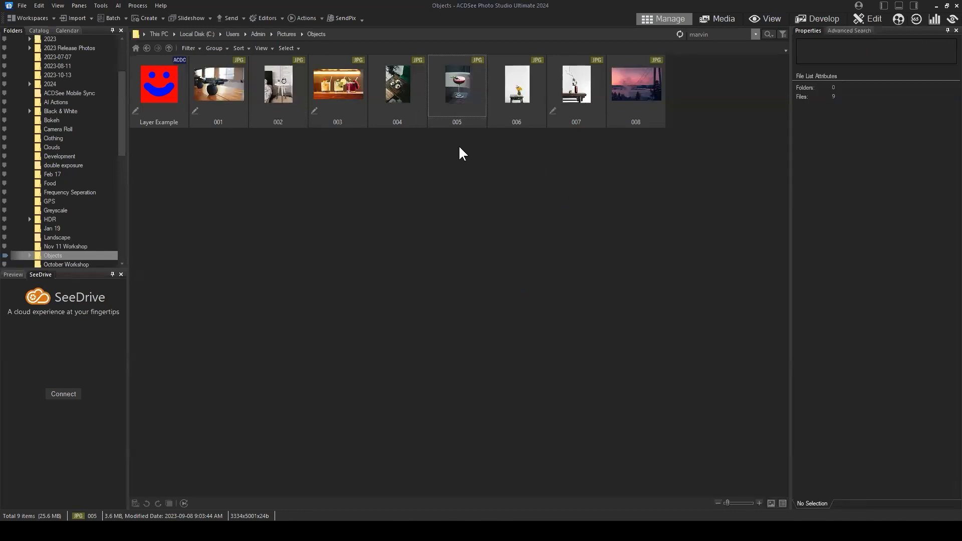
{"action": "left_click", "coordinate": [410, 123]}
{"action": "left_click", "coordinate": [870, 17]}
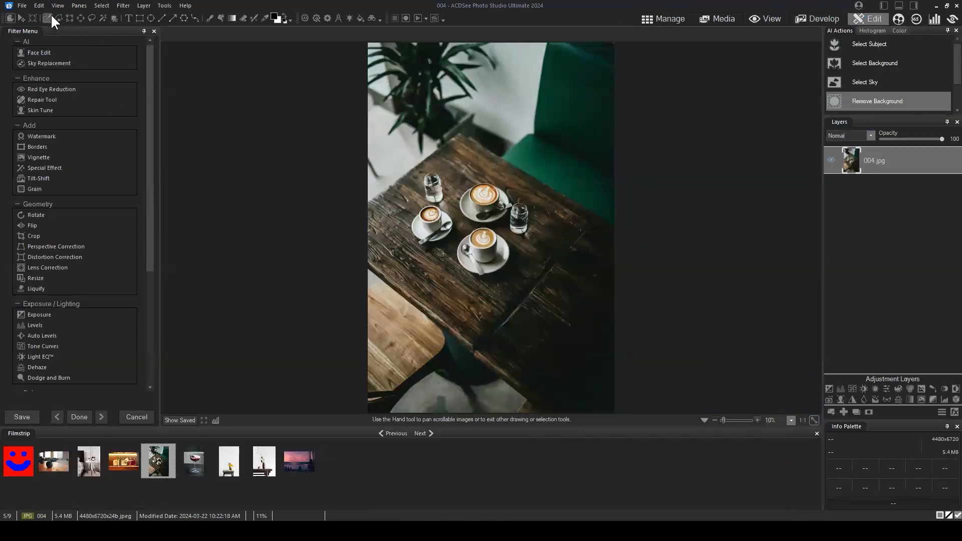
- Draw a rectangular selection around the coffee cups and add an Exposure adjustment layer set to +1.00 eV
{"action": "left_click", "coordinate": [73, 18]}
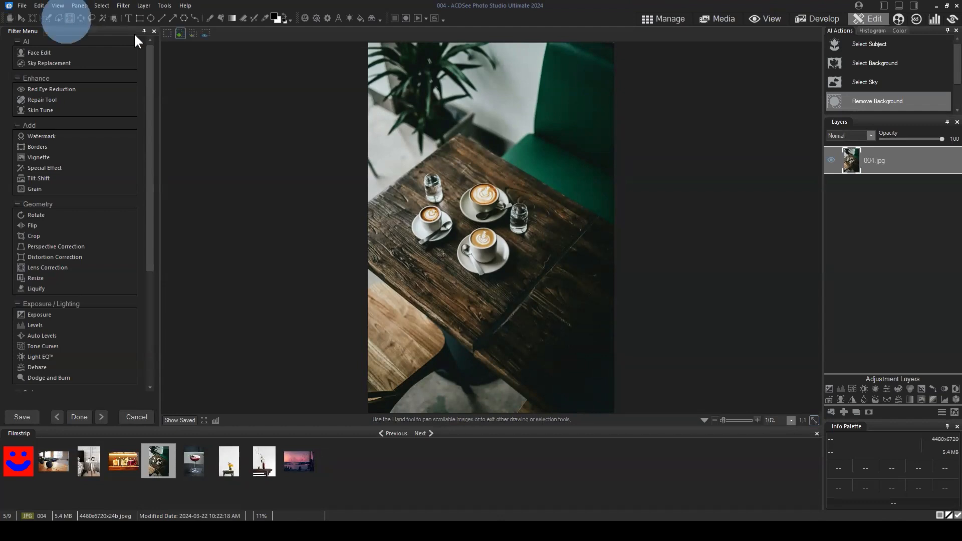
{"action": "left_click_drag", "start_coordinate": [416, 111], "coordinate": [545, 321]}
{"action": "left_click", "coordinate": [829, 388]}
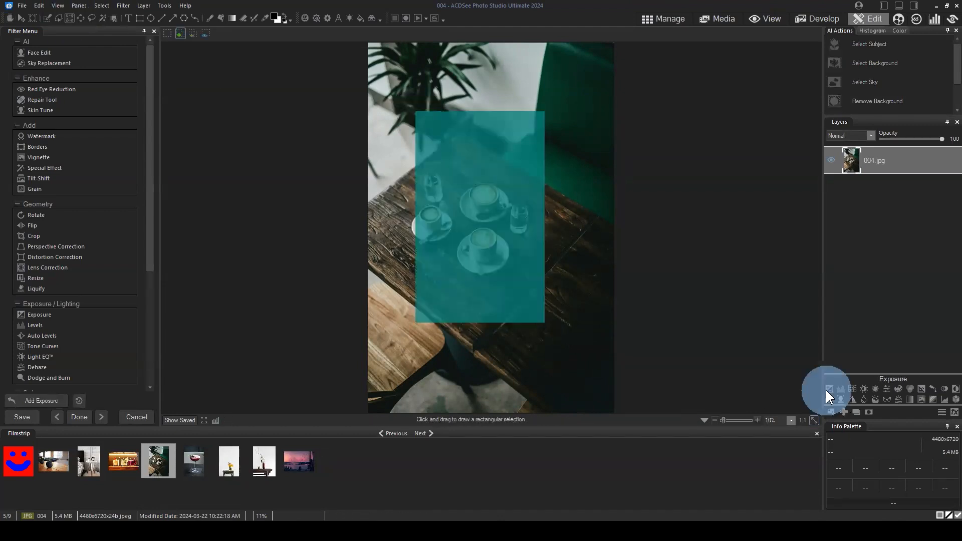
{"action": "left_click_drag", "start_coordinate": [876, 353], "coordinate": [894, 353]}
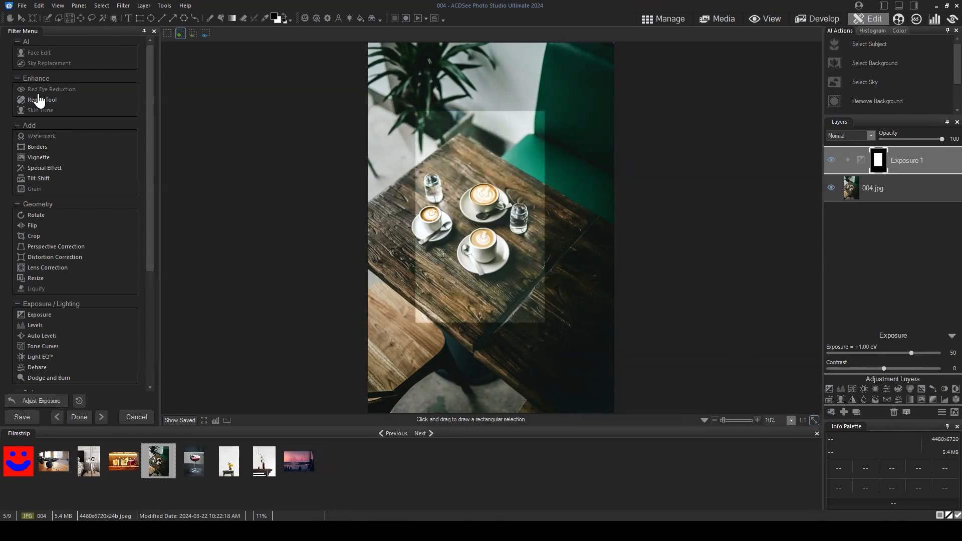
- Replace the rectangular Exposure layer with an Exposure adjustment layer masked by an AI subject selection of the cups, set to +0.74 eV
{"action": "left_click", "coordinate": [892, 412]}
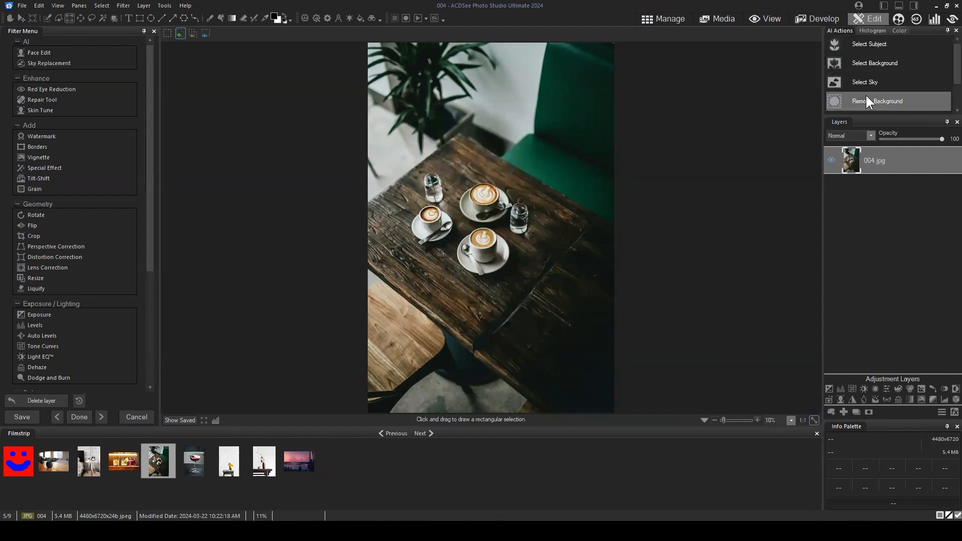
{"action": "left_click", "coordinate": [878, 47]}
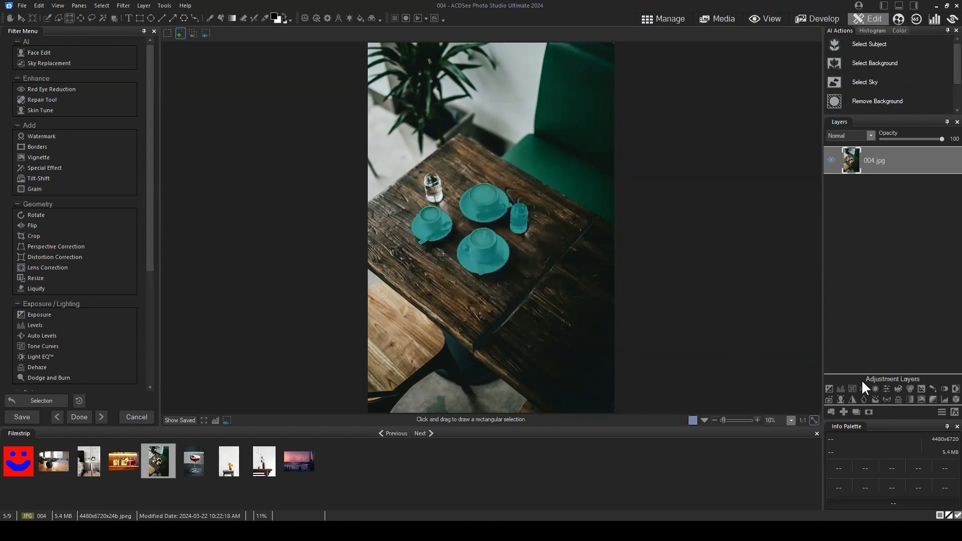
{"action": "left_click", "coordinate": [829, 389]}
{"action": "mouse_move", "coordinate": [888, 353]}
{"action": "left_mouse_down"}
{"action": "mouse_move", "coordinate": [919, 352]}
{"action": "mouse_move", "coordinate": [873, 349]}
{"action": "mouse_move", "coordinate": [905, 352]}
{"action": "left_mouse_up"}
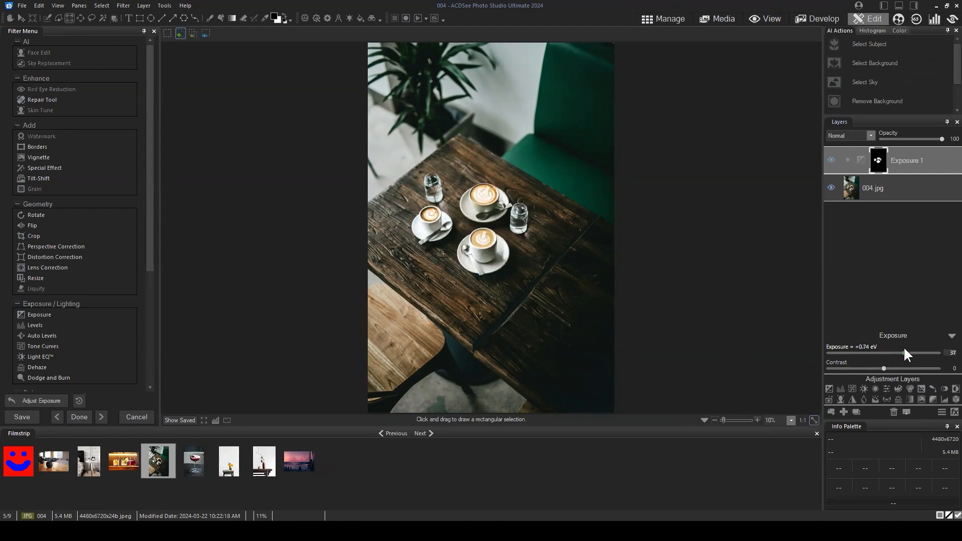
{"action": "left_click", "coordinate": [951, 335]}
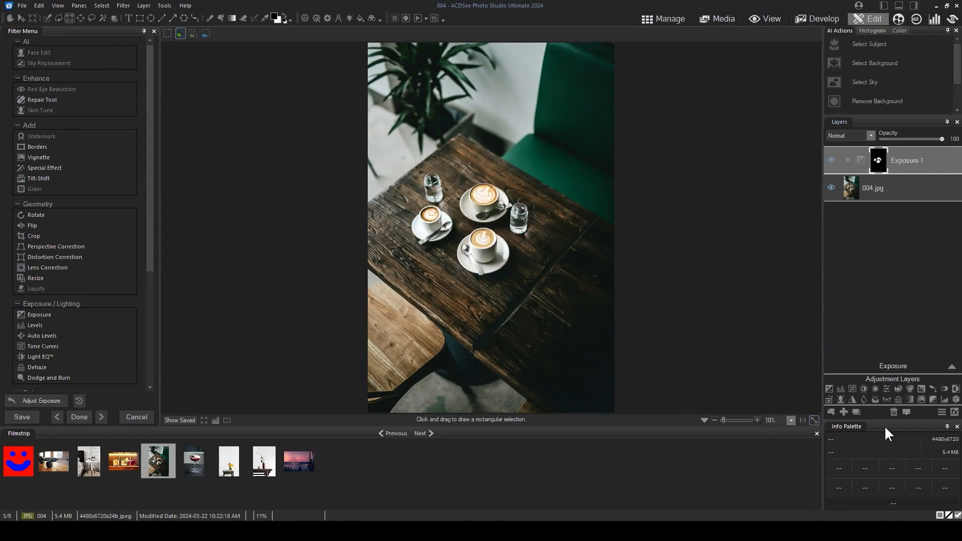
- Delete the Exposure layer, then add a layer mask to the 004.jpg layer and brush black over the photo's right and lower areas
{"action": "left_click", "coordinate": [894, 412]}
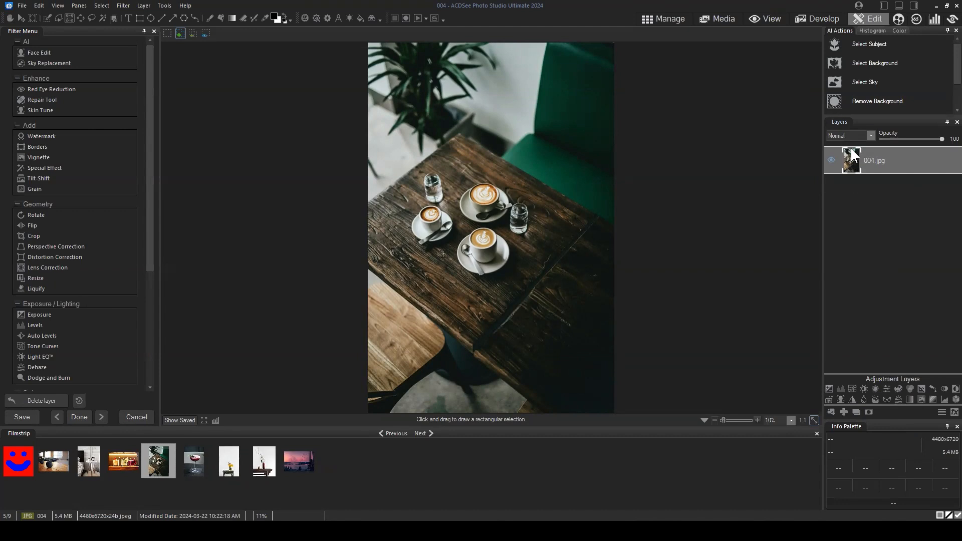
{"action": "left_click", "coordinate": [870, 411]}
{"action": "left_click", "coordinate": [873, 158]}
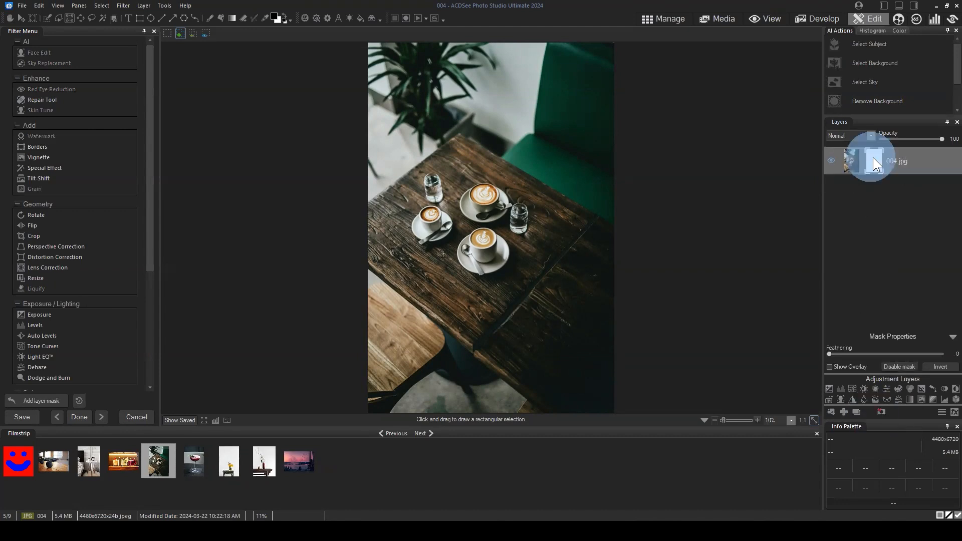
{"action": "left_click", "coordinate": [210, 20]}
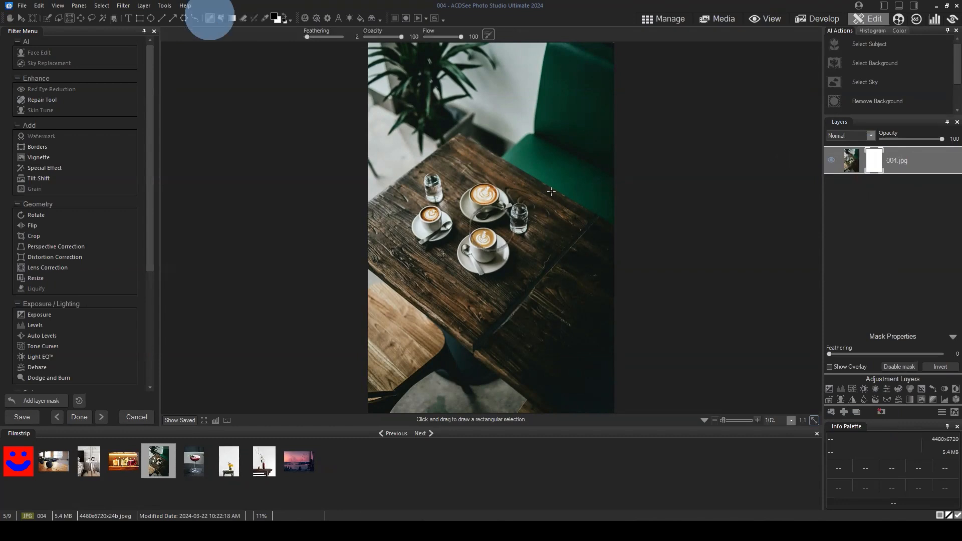
{"action": "mouse_move", "coordinate": [529, 120]}
{"action": "left_mouse_down"}
{"action": "mouse_move", "coordinate": [561, 215]}
{"action": "mouse_move", "coordinate": [606, 94]}
{"action": "mouse_move", "coordinate": [599, 281]}
{"action": "mouse_move", "coordinate": [561, 301]}
{"action": "mouse_move", "coordinate": [516, 281]}
{"action": "mouse_move", "coordinate": [504, 297]}
{"action": "mouse_move", "coordinate": [396, 326]}
{"action": "mouse_move", "coordinate": [671, 308]}
{"action": "mouse_move", "coordinate": [428, 378]}
{"action": "mouse_move", "coordinate": [389, 415]}
{"action": "mouse_move", "coordinate": [361, 300]}
{"action": "left_mouse_up"}
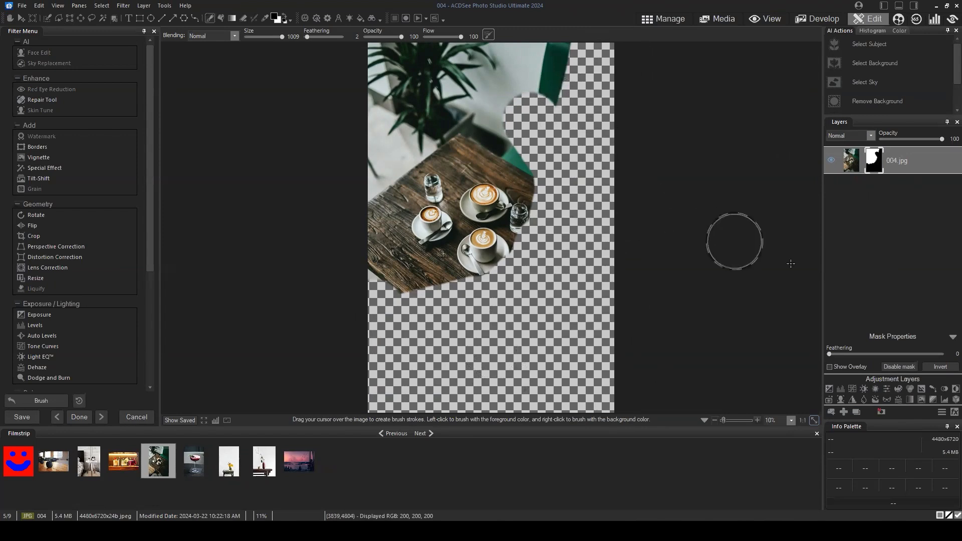
- Delete the layer mask from 004.jpg and open photo 005 in Edit mode
{"action": "left_click", "coordinate": [881, 411]}
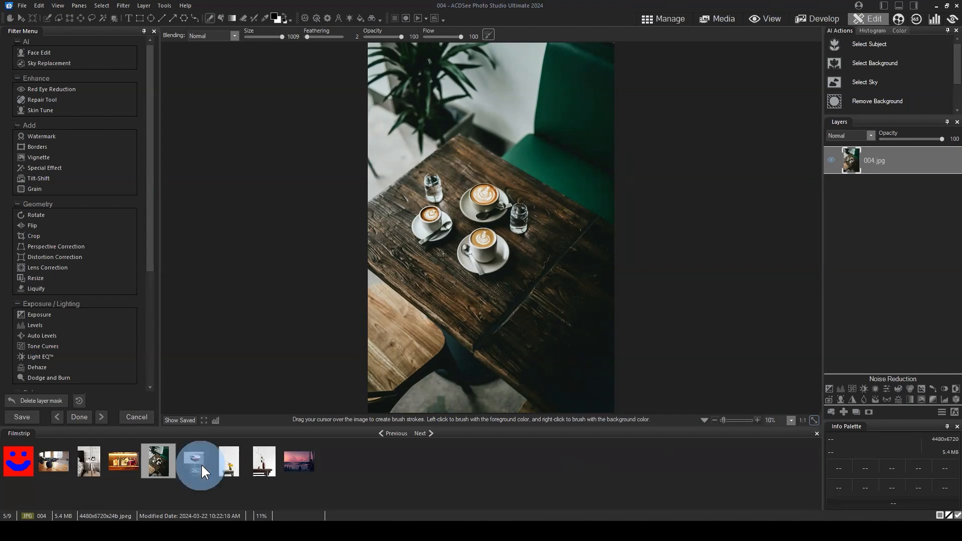
{"action": "left_click", "coordinate": [481, 478]}
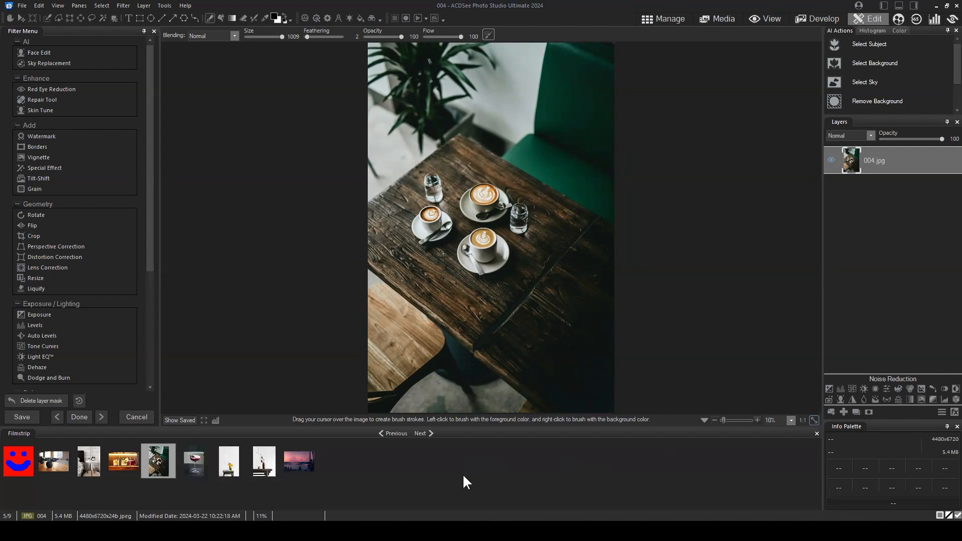
{"action": "left_click", "coordinate": [191, 464]}
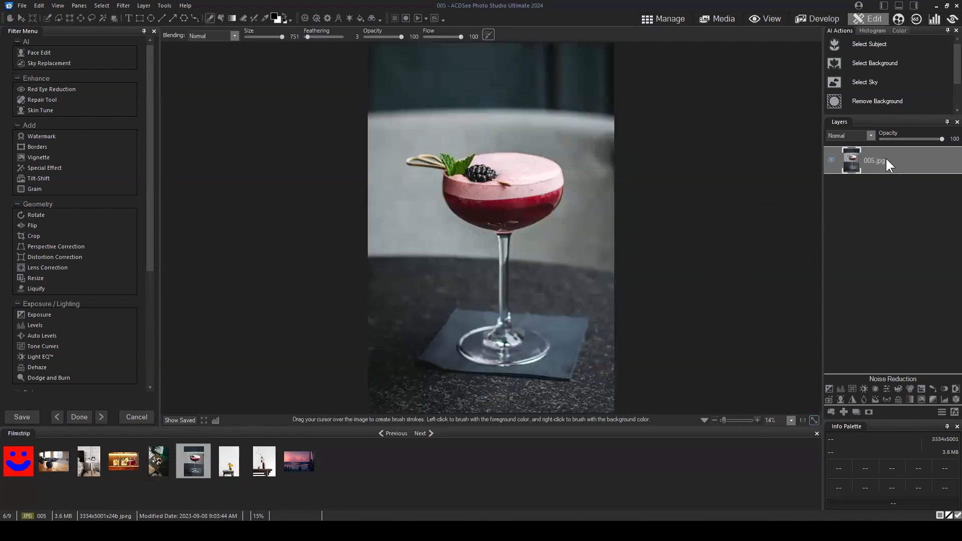
- Turn an AI subject selection of the cocktail glass into a layer mask on 005.jpg, clear the selection and set the mask's feathering to 52
{"action": "left_click", "coordinate": [863, 44]}
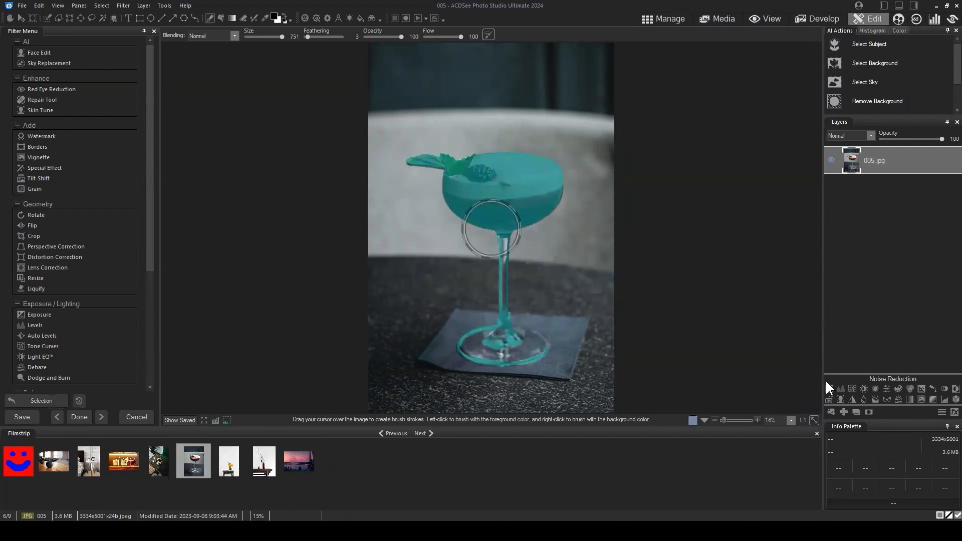
{"action": "left_click", "coordinate": [868, 411]}
{"action": "left_click", "coordinate": [101, 5]}
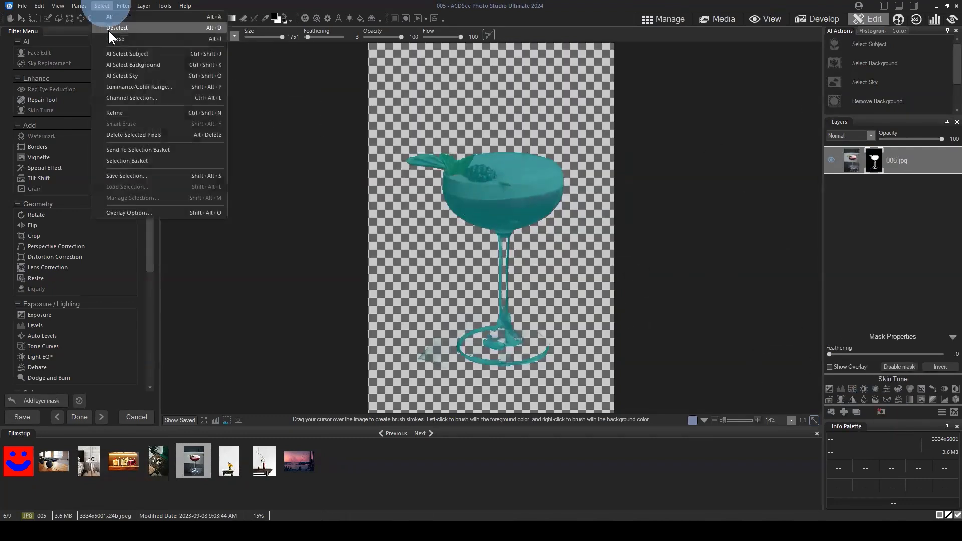
{"action": "left_click", "coordinate": [106, 34]}
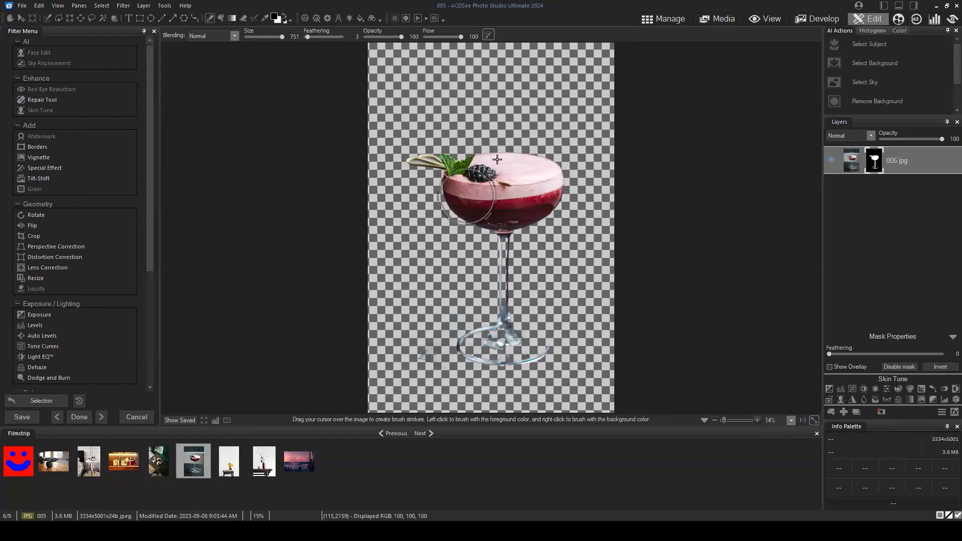
{"action": "left_click", "coordinate": [929, 151]}
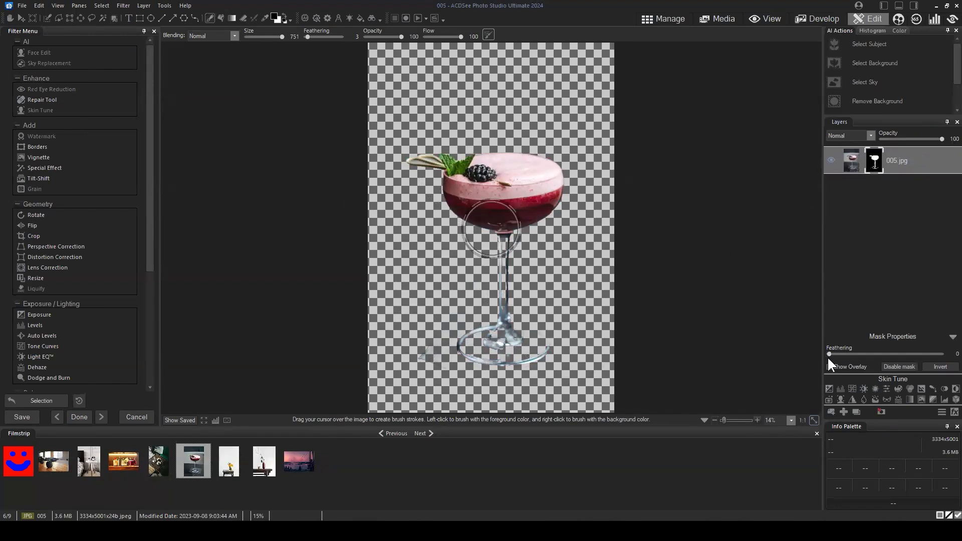
{"action": "left_click_drag", "start_coordinate": [828, 352], "coordinate": [886, 353]}
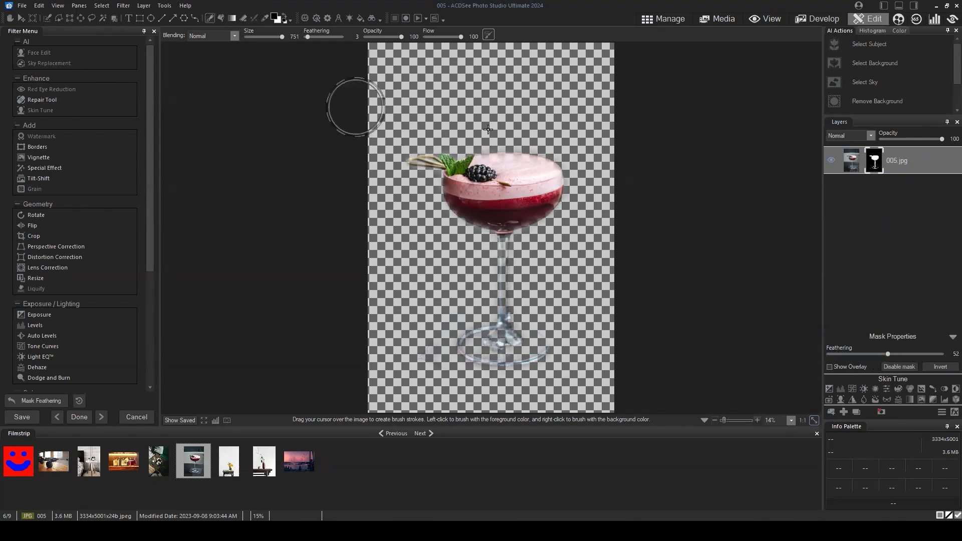
- Add a blank layer beneath the masked cocktail layer and fill it with solid blue-violet
{"action": "left_click", "coordinate": [845, 412]}
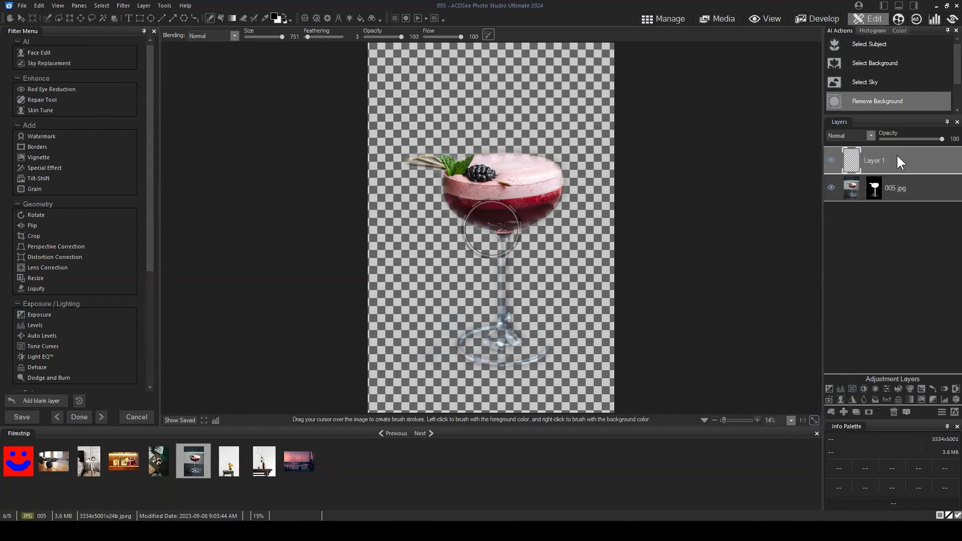
{"action": "left_click_drag", "start_coordinate": [896, 157], "coordinate": [884, 205]}
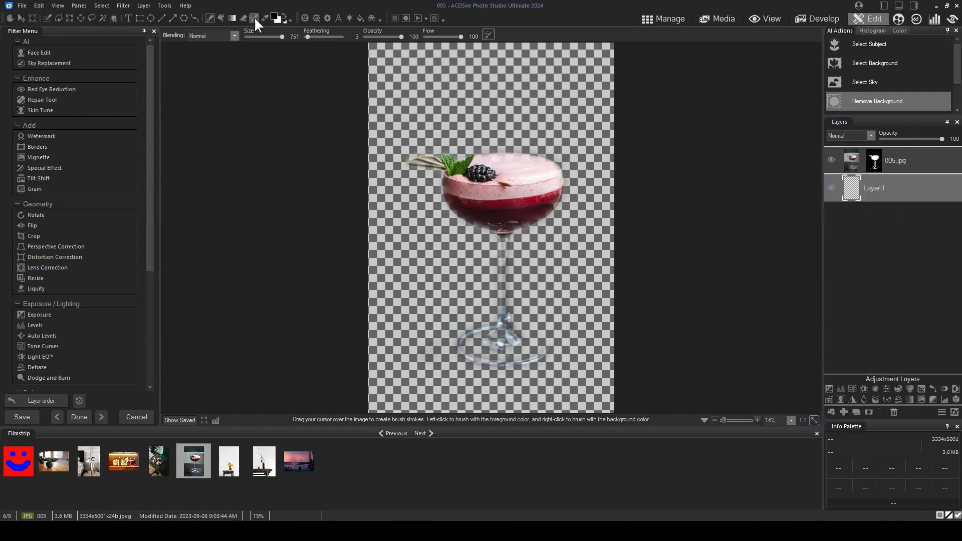
{"action": "left_click", "coordinate": [222, 18]}
{"action": "left_click", "coordinate": [275, 17]}
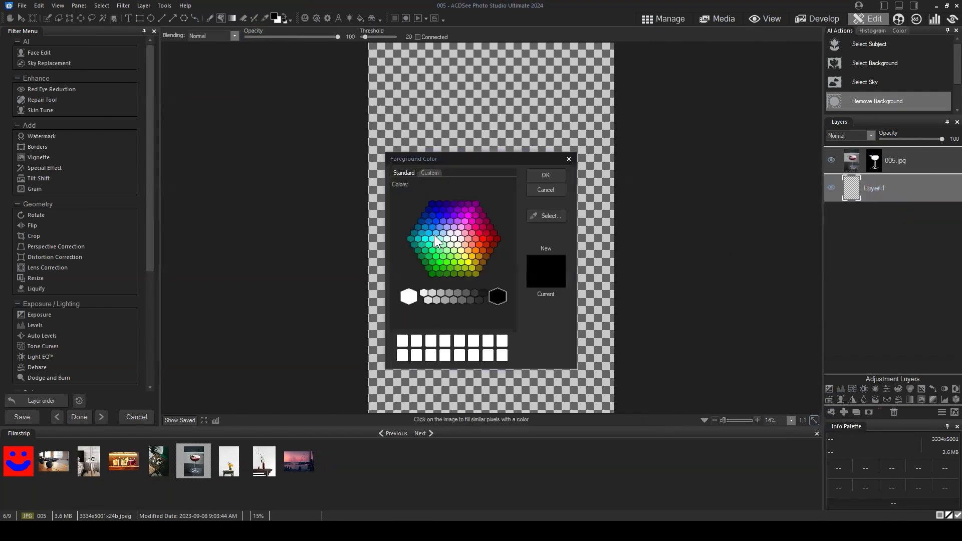
{"action": "left_click", "coordinate": [449, 209]}
{"action": "left_click", "coordinate": [546, 176]}
{"action": "left_click", "coordinate": [532, 95]}
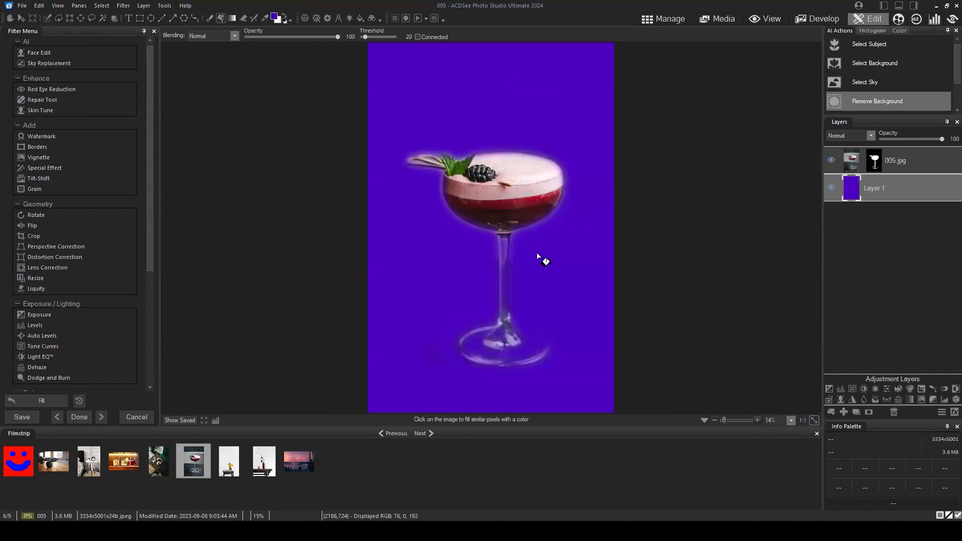
- Set the feathering of the 005.jpg layer mask to 73
{"action": "left_click", "coordinate": [906, 166]}
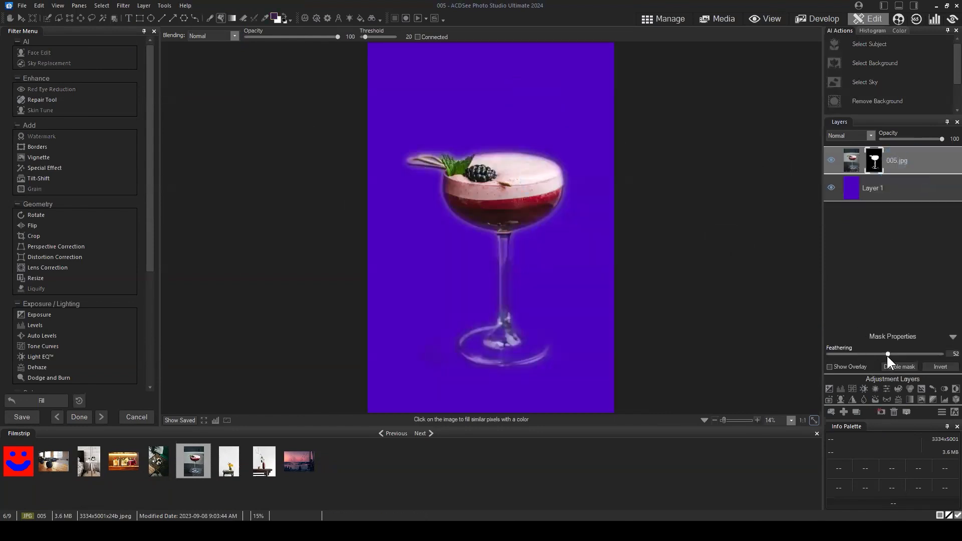
{"action": "left_click_drag", "start_coordinate": [886, 354], "coordinate": [911, 346]}
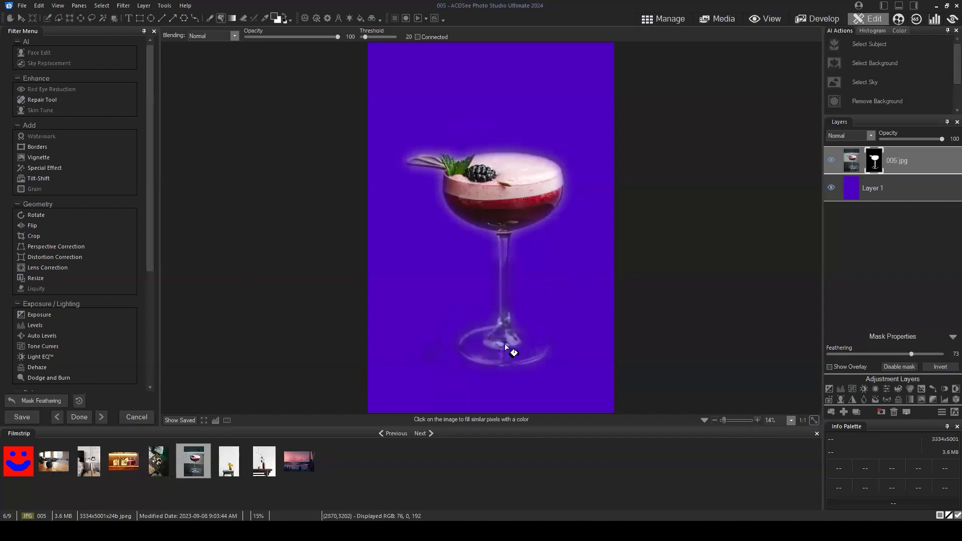
- Delete the layer mask from the 005.jpg layer and toggle that layer's visibility to check the purple layer beneath
{"action": "left_click", "coordinate": [894, 167]}
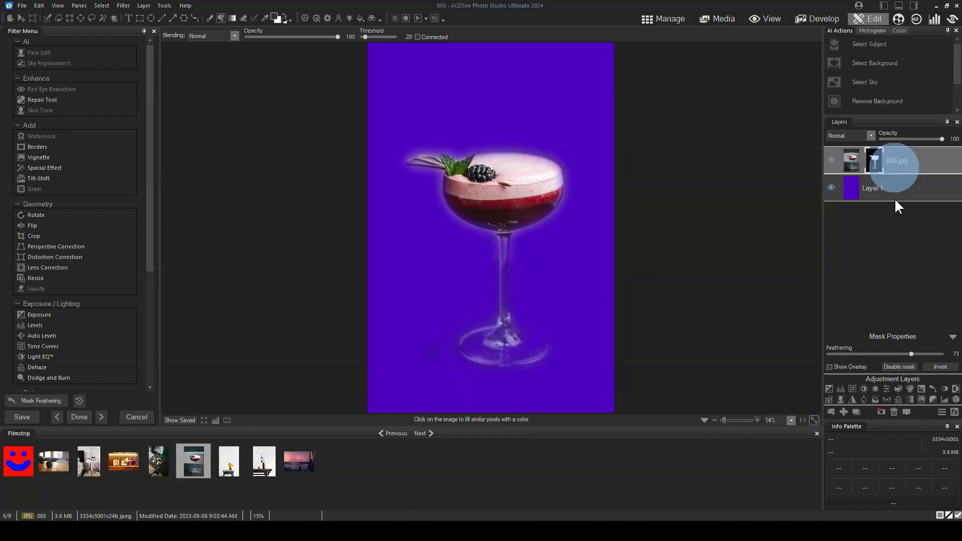
{"action": "left_click", "coordinate": [879, 410]}
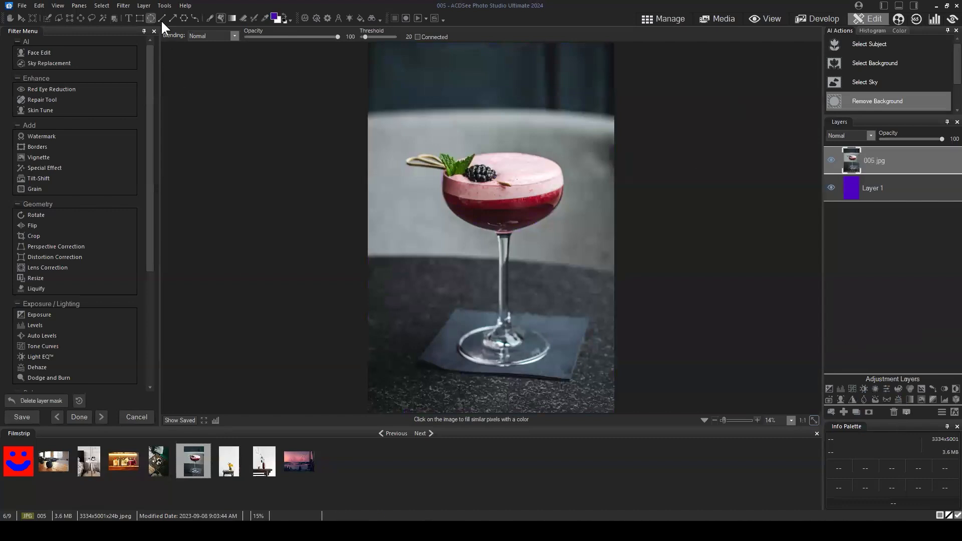
{"action": "left_click", "coordinate": [880, 160]}
{"action": "left_click", "coordinate": [831, 161]}
{"action": "left_click", "coordinate": [830, 160]}
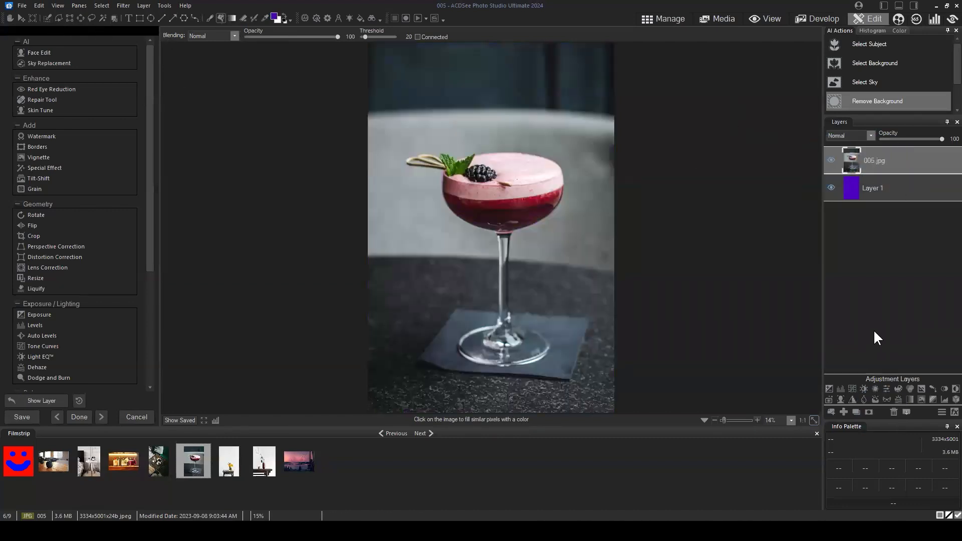
- Add a blank mask to the 005.jpg layer and ready the Brush tool with black as the foreground colour
{"action": "left_click", "coordinate": [868, 411]}
{"action": "left_click", "coordinate": [870, 161]}
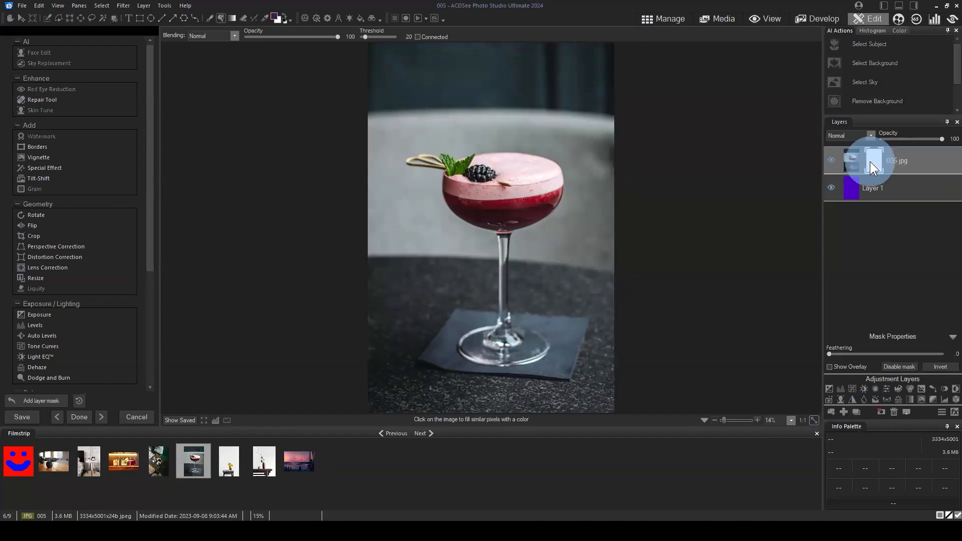
{"action": "left_click", "coordinate": [210, 19]}
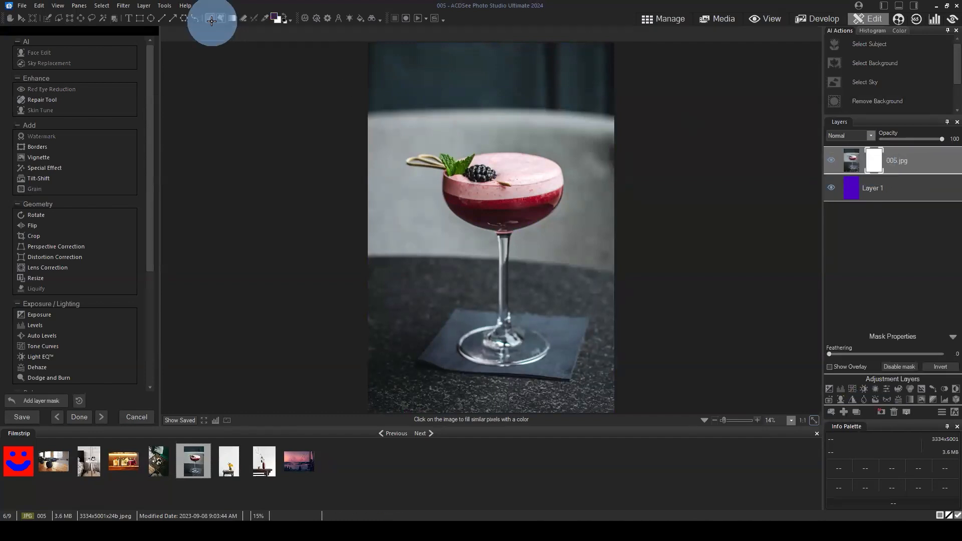
{"action": "left_click", "coordinate": [284, 18]}
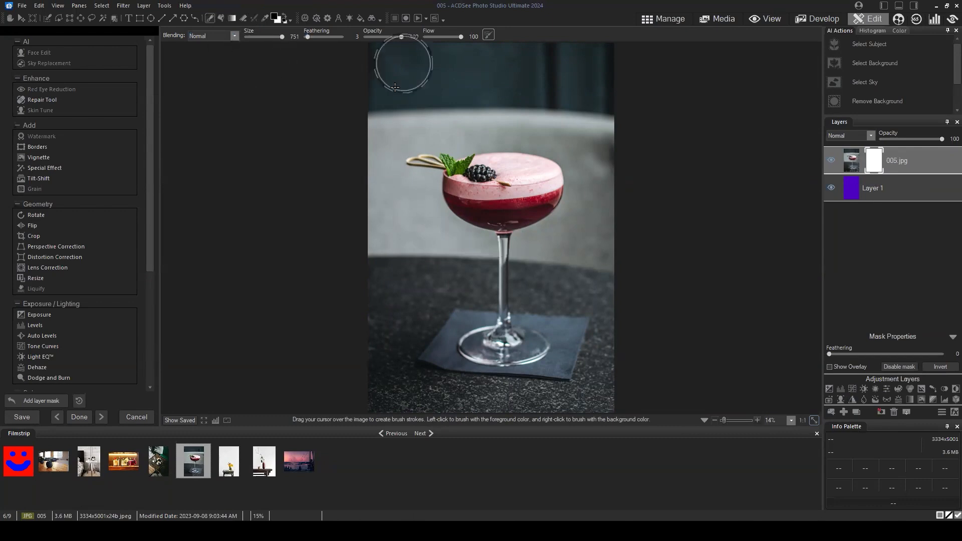
- Paint black on the mask over the background above and right of the glass, with brush size 157 and feathering 100
{"action": "mouse_move", "coordinate": [307, 37]}
{"action": "left_mouse_down"}
{"action": "mouse_move", "coordinate": [337, 39]}
{"action": "mouse_move", "coordinate": [323, 37]}
{"action": "left_mouse_up"}
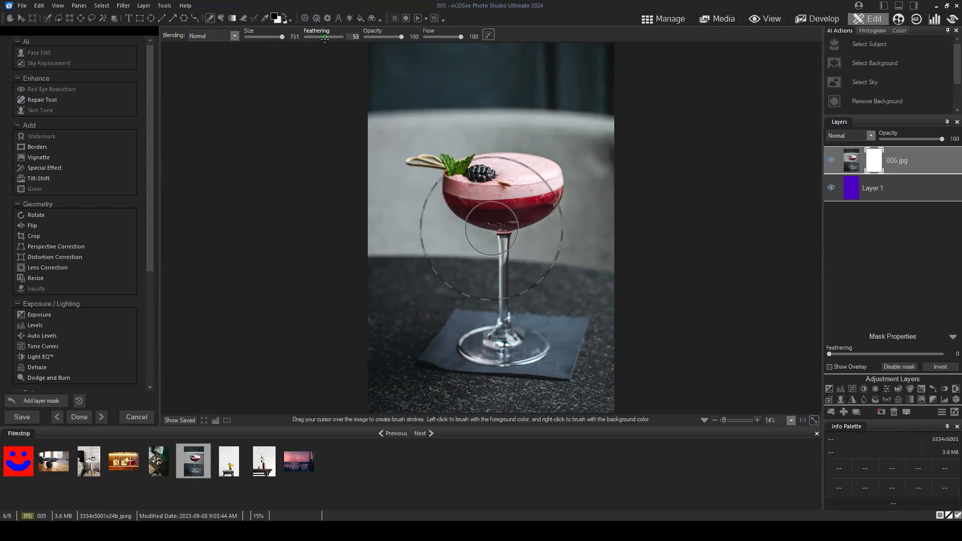
{"action": "scroll", "coordinate": [617, 208], "scroll_direction": "up", "scroll_amount": 2}
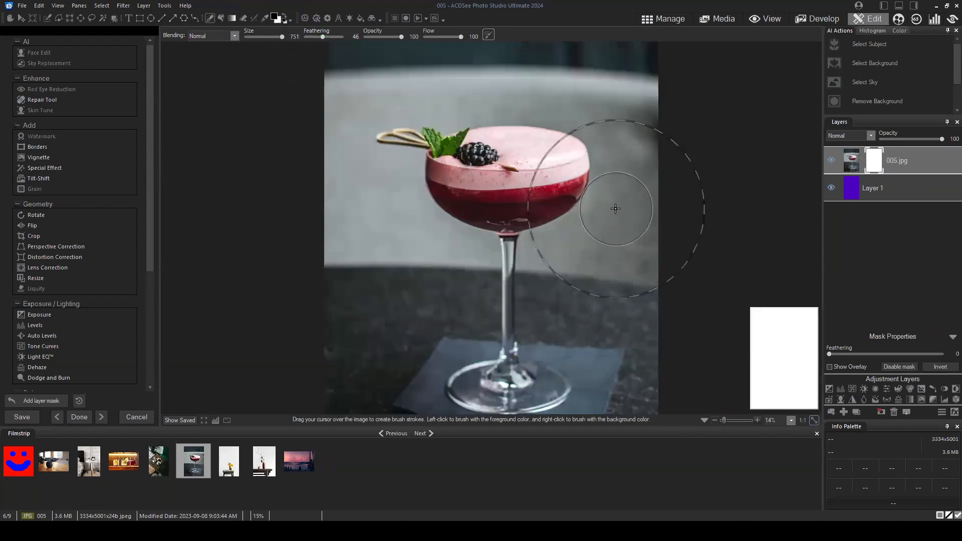
{"action": "scroll", "coordinate": [606, 206], "scroll_direction": "down", "scroll_amount": 1}
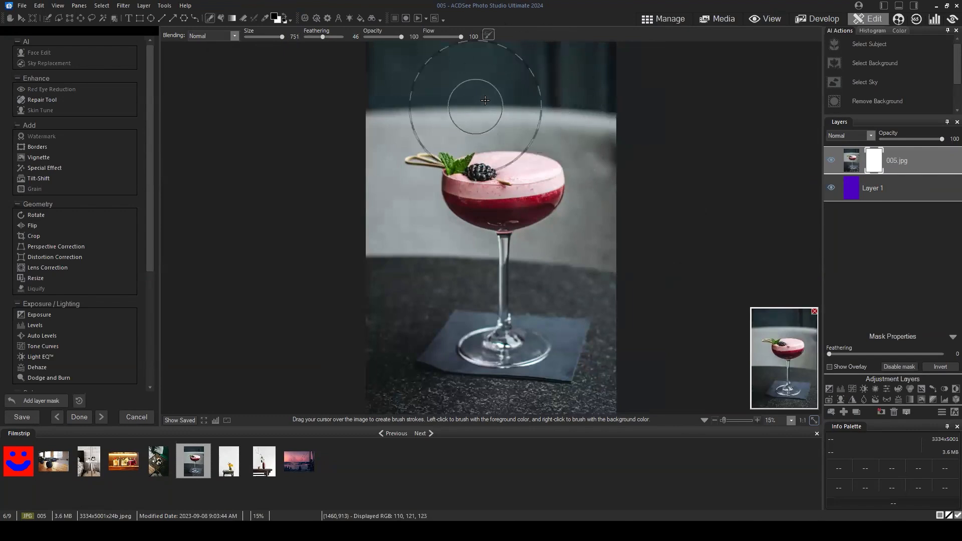
{"action": "scroll", "coordinate": [487, 98], "scroll_direction": "down", "scroll_amount": 5}
{"action": "scroll", "coordinate": [501, 100], "scroll_direction": "down", "scroll_amount": 6}
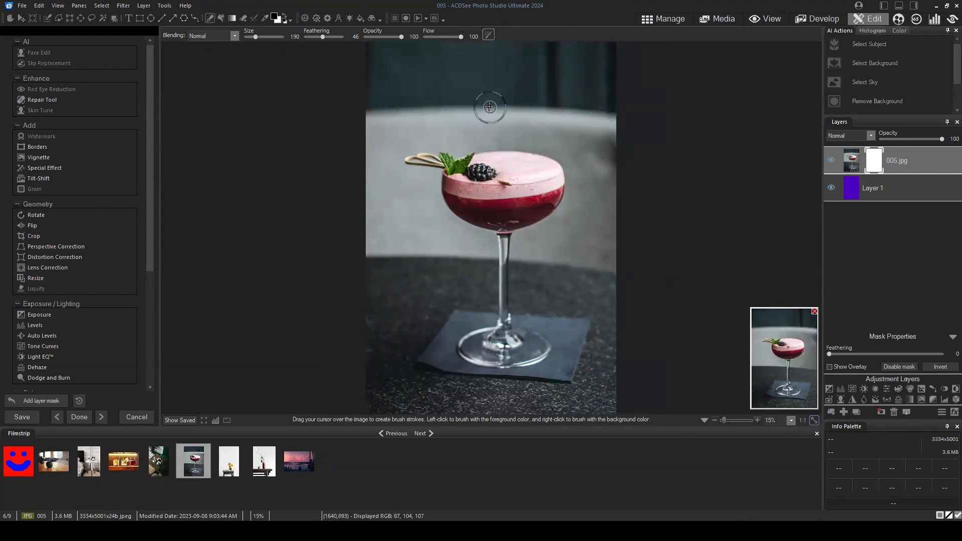
{"action": "mouse_move", "coordinate": [578, 135]}
{"action": "left_mouse_down"}
{"action": "mouse_move", "coordinate": [564, 106]}
{"action": "mouse_move", "coordinate": [596, 171]}
{"action": "mouse_move", "coordinate": [610, 105]}
{"action": "mouse_move", "coordinate": [583, 183]}
{"action": "mouse_move", "coordinate": [585, 162]}
{"action": "mouse_move", "coordinate": [565, 122]}
{"action": "mouse_move", "coordinate": [556, 120]}
{"action": "mouse_move", "coordinate": [575, 138]}
{"action": "mouse_move", "coordinate": [574, 154]}
{"action": "mouse_move", "coordinate": [521, 120]}
{"action": "left_mouse_up"}
{"action": "left_click_drag", "start_coordinate": [322, 36], "coordinate": [346, 39]}
{"action": "mouse_move", "coordinate": [520, 99]}
{"action": "left_mouse_down"}
{"action": "mouse_move", "coordinate": [553, 113]}
{"action": "mouse_move", "coordinate": [490, 118]}
{"action": "mouse_move", "coordinate": [561, 126]}
{"action": "mouse_move", "coordinate": [582, 140]}
{"action": "mouse_move", "coordinate": [607, 206]}
{"action": "mouse_move", "coordinate": [596, 211]}
{"action": "mouse_move", "coordinate": [592, 177]}
{"action": "mouse_move", "coordinate": [573, 251]}
{"action": "mouse_move", "coordinate": [593, 185]}
{"action": "mouse_move", "coordinate": [556, 258]}
{"action": "mouse_move", "coordinate": [567, 240]}
{"action": "mouse_move", "coordinate": [607, 236]}
{"action": "mouse_move", "coordinate": [601, 261]}
{"action": "mouse_move", "coordinate": [616, 295]}
{"action": "mouse_move", "coordinate": [577, 404]}
{"action": "mouse_move", "coordinate": [630, 392]}
{"action": "left_mouse_up"}
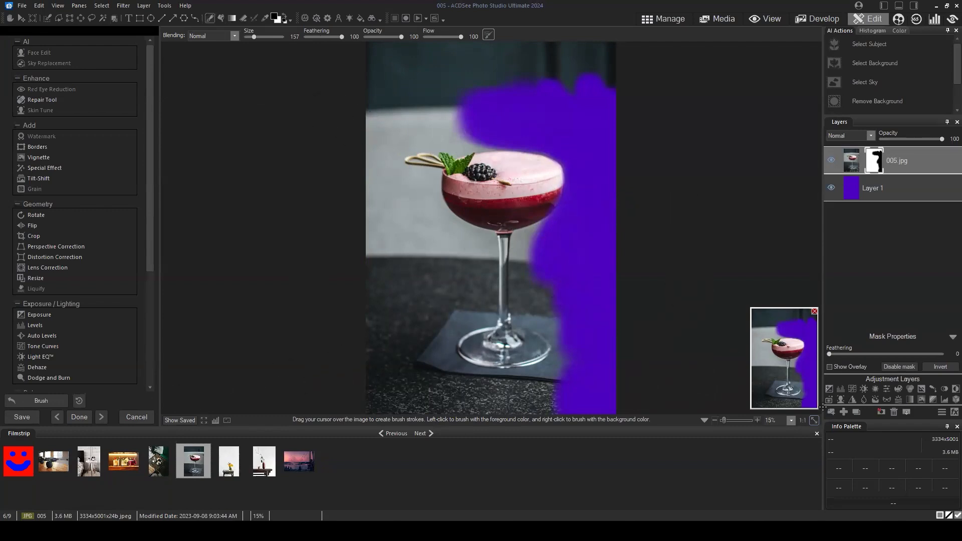
- Delete the 005.jpg layer's mask and the purple Layer 1, keeping the photo layer selected
{"action": "left_click", "coordinate": [880, 412]}
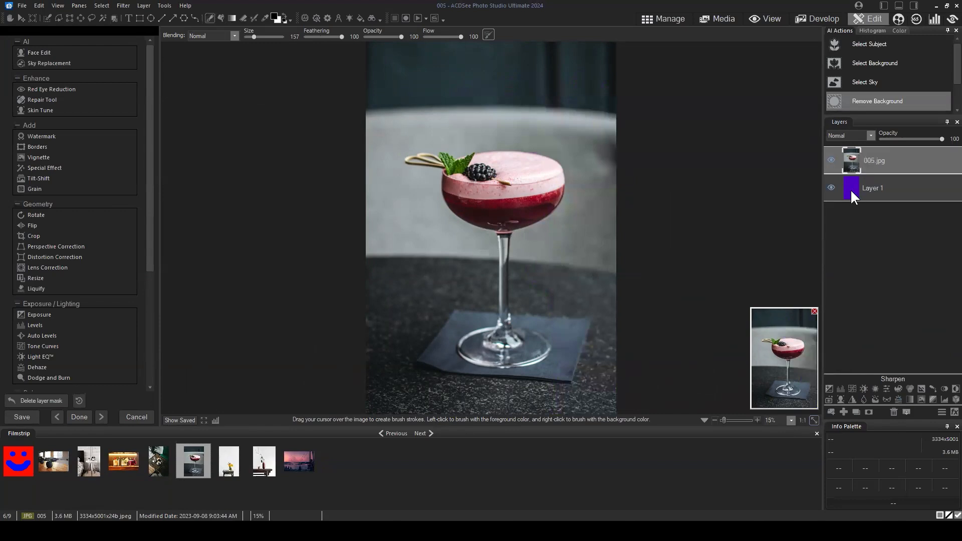
{"action": "left_click", "coordinate": [851, 192]}
{"action": "left_click", "coordinate": [891, 411]}
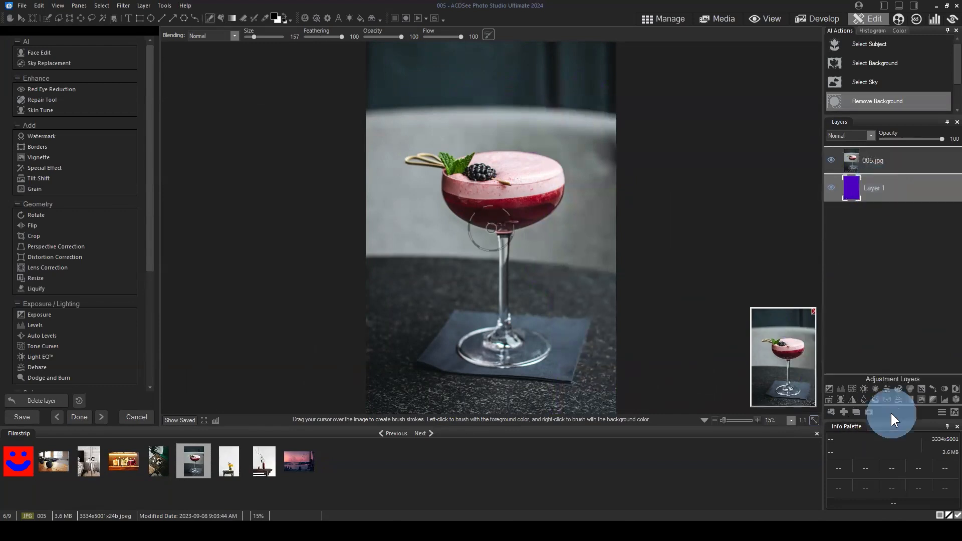
{"action": "left_click", "coordinate": [879, 150]}
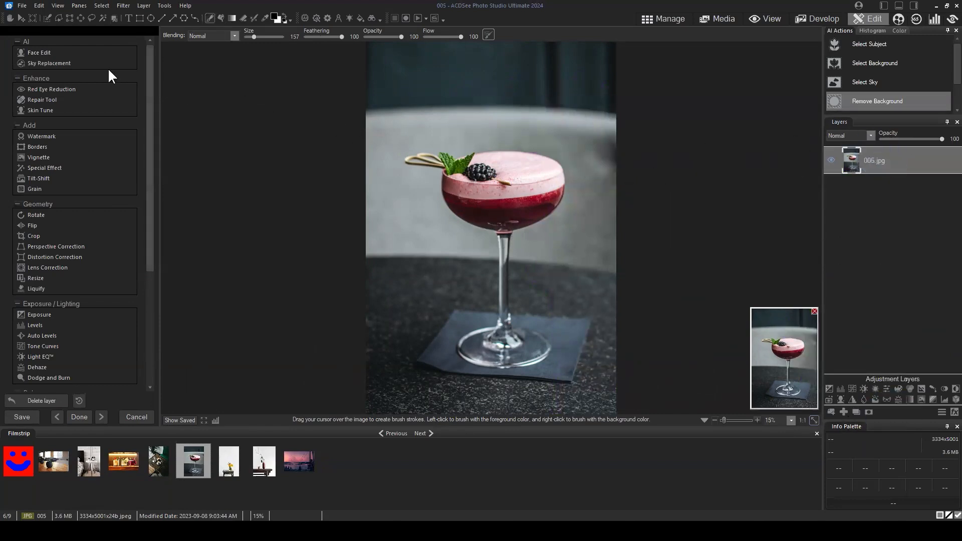
- Select the cocktail glass with the AI Select Subject action and inspect the selection along the stem
{"action": "left_click", "coordinate": [867, 43]}
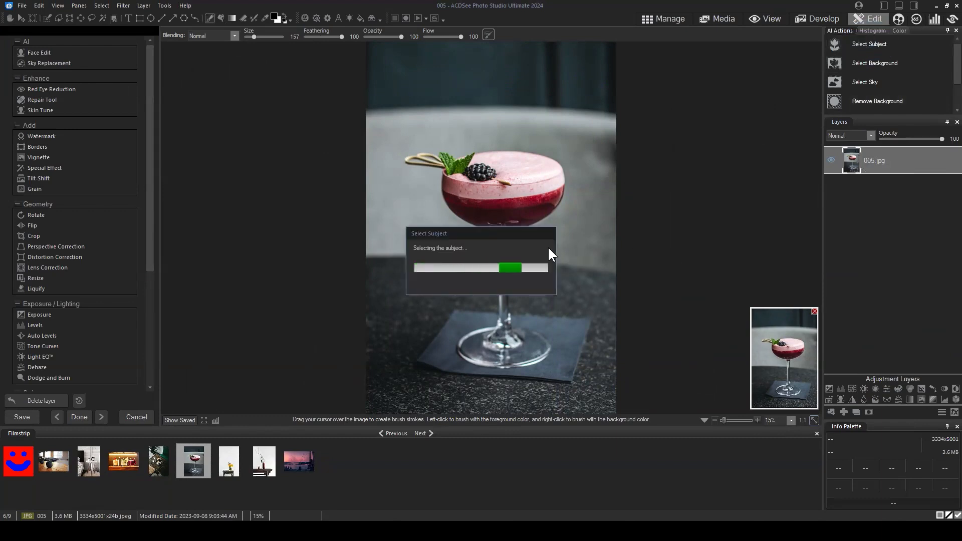
{"action": "scroll", "coordinate": [562, 248], "scroll_direction": "up", "scroll_amount": 5}
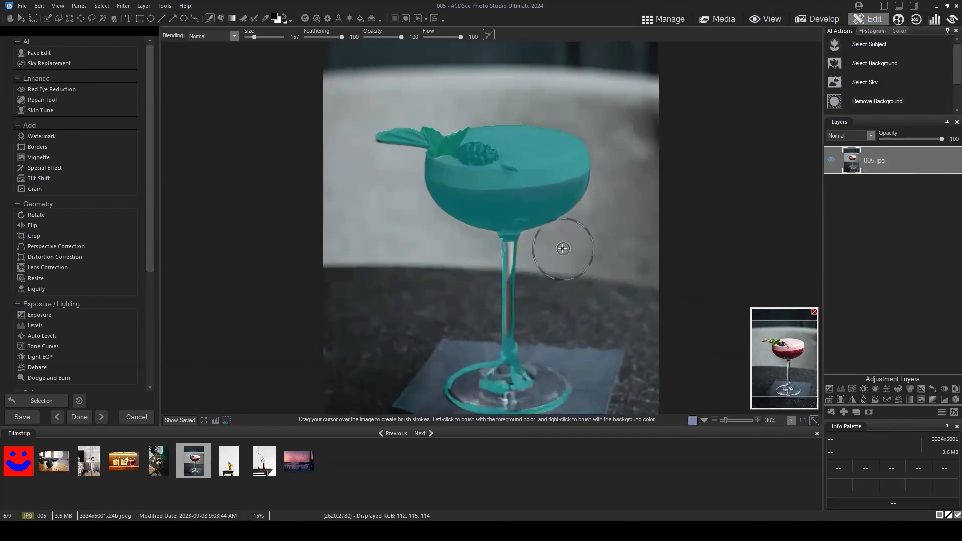
{"action": "left_click_drag", "start_coordinate": [805, 369], "coordinate": [789, 364]}
{"action": "scroll", "coordinate": [353, 176], "scroll_direction": "down", "scroll_amount": 5}
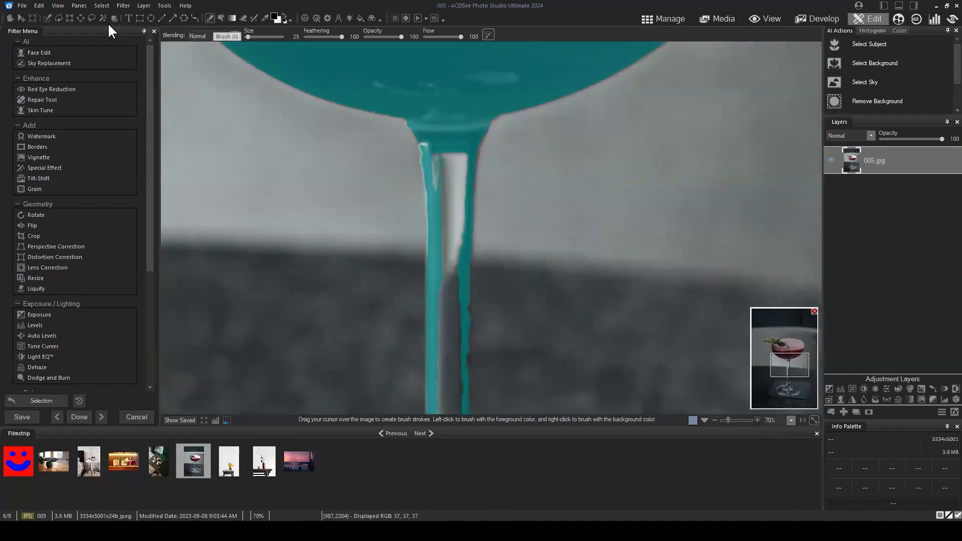
- Add the unselected parts of the glass stem to the selection with the selection brush at size 32
{"action": "left_click", "coordinate": [67, 18]}
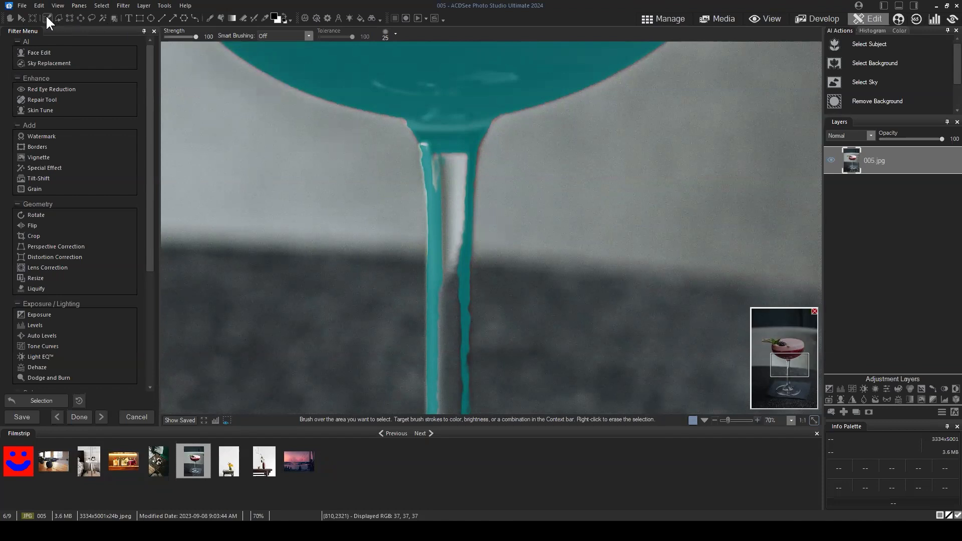
{"action": "scroll", "coordinate": [443, 127], "scroll_direction": "up", "scroll_amount": 2}
{"action": "mouse_move", "coordinate": [443, 127]}
{"action": "left_mouse_down"}
{"action": "mouse_move", "coordinate": [455, 234]}
{"action": "mouse_move", "coordinate": [440, 388]}
{"action": "mouse_move", "coordinate": [447, 298]}
{"action": "mouse_move", "coordinate": [447, 388]}
{"action": "left_mouse_up"}
{"action": "left_click_drag", "start_coordinate": [790, 367], "coordinate": [786, 382]}
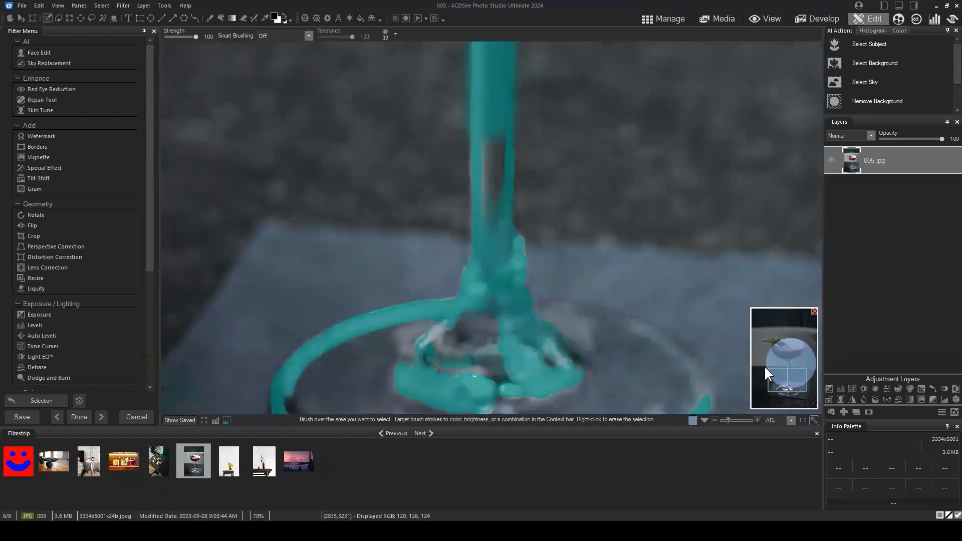
{"action": "left_click_drag", "start_coordinate": [493, 124], "coordinate": [492, 237]}
- Change the selection overlay colour to red in the overlay options
{"action": "left_click", "coordinate": [102, 6]}
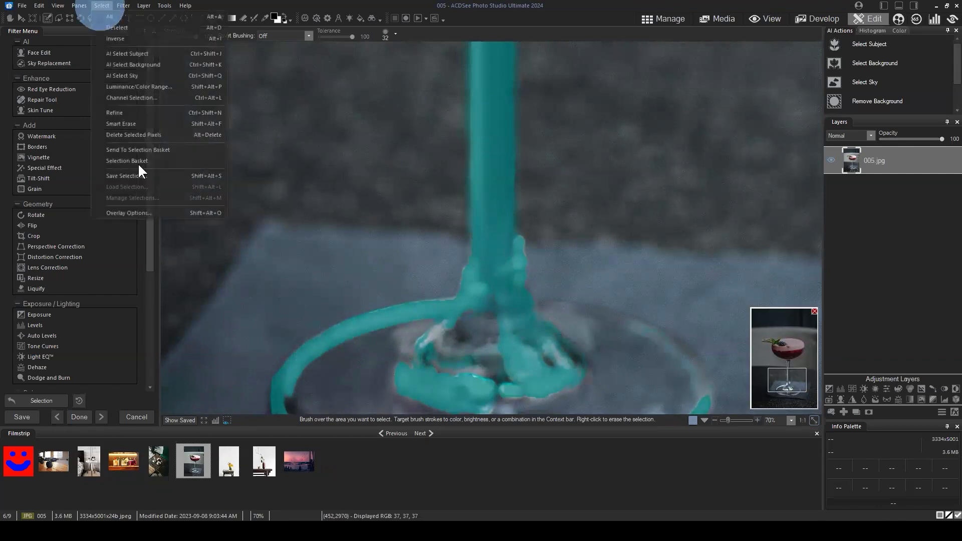
{"action": "left_click", "coordinate": [135, 211]}
{"action": "left_click", "coordinate": [516, 268]}
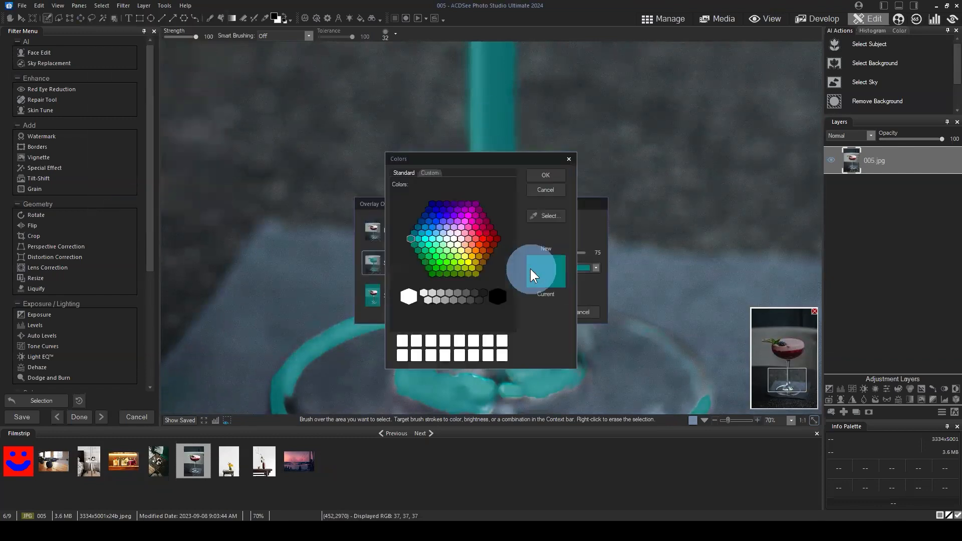
{"action": "left_click", "coordinate": [482, 242]}
{"action": "left_click", "coordinate": [548, 173]}
{"action": "left_click", "coordinate": [536, 311]}
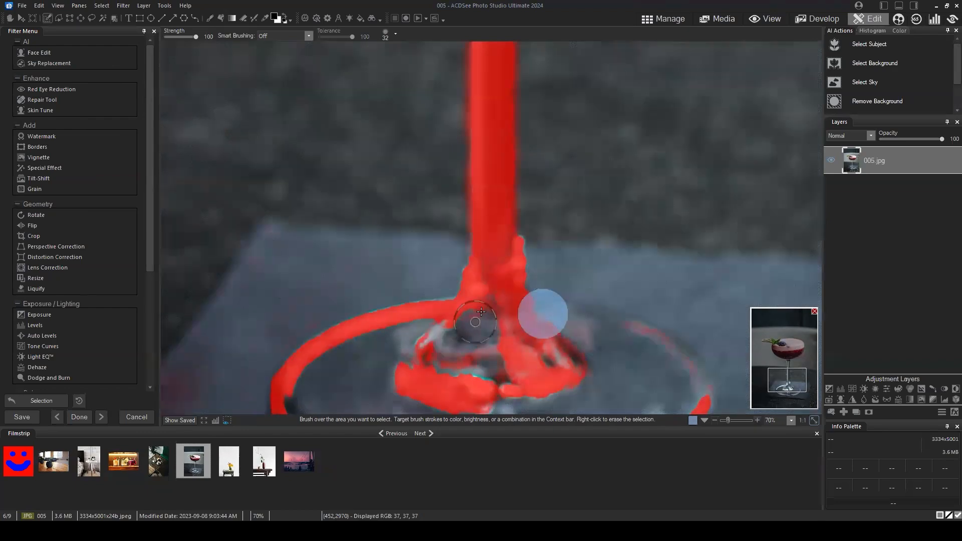
- Brush over the missing areas of the glass's round base to add them to the selection
{"action": "mouse_move", "coordinate": [469, 331]}
{"action": "left_mouse_down"}
{"action": "mouse_move", "coordinate": [426, 325]}
{"action": "mouse_move", "coordinate": [394, 357]}
{"action": "mouse_move", "coordinate": [526, 350]}
{"action": "mouse_move", "coordinate": [546, 333]}
{"action": "mouse_move", "coordinate": [578, 350]}
{"action": "left_mouse_up"}
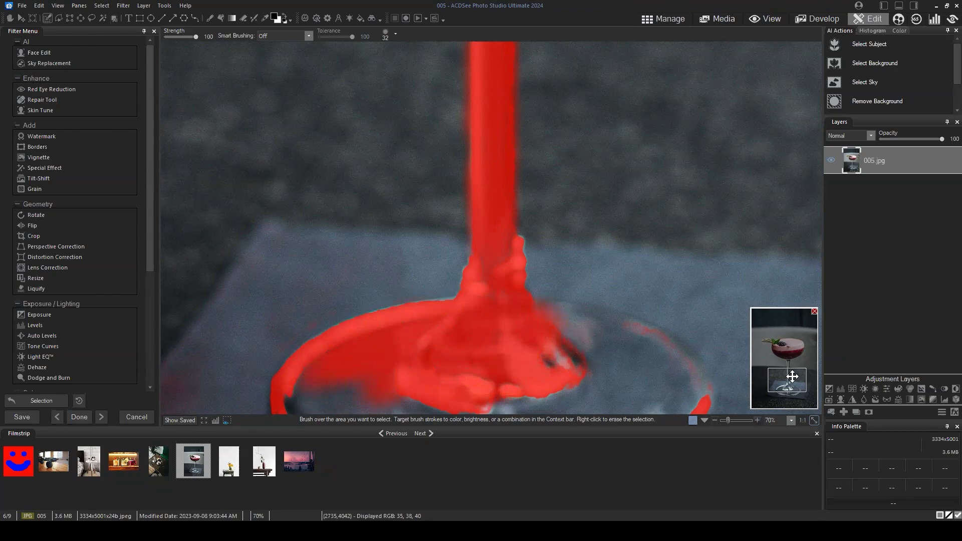
{"action": "left_click_drag", "start_coordinate": [794, 380], "coordinate": [797, 388]}
{"action": "mouse_move", "coordinate": [455, 292]}
{"action": "left_mouse_down"}
{"action": "mouse_move", "coordinate": [483, 326]}
{"action": "mouse_move", "coordinate": [338, 317]}
{"action": "mouse_move", "coordinate": [261, 279]}
{"action": "mouse_move", "coordinate": [275, 292]}
{"action": "mouse_move", "coordinate": [253, 266]}
{"action": "mouse_move", "coordinate": [263, 285]}
{"action": "mouse_move", "coordinate": [266, 235]}
{"action": "mouse_move", "coordinate": [257, 279]}
{"action": "mouse_move", "coordinate": [294, 228]}
{"action": "mouse_move", "coordinate": [297, 271]}
{"action": "mouse_move", "coordinate": [321, 231]}
{"action": "mouse_move", "coordinate": [385, 250]}
{"action": "mouse_move", "coordinate": [416, 279]}
{"action": "mouse_move", "coordinate": [432, 238]}
{"action": "mouse_move", "coordinate": [480, 271]}
{"action": "mouse_move", "coordinate": [517, 211]}
{"action": "mouse_move", "coordinate": [491, 184]}
{"action": "mouse_move", "coordinate": [598, 213]}
{"action": "mouse_move", "coordinate": [636, 236]}
{"action": "mouse_move", "coordinate": [603, 210]}
{"action": "mouse_move", "coordinate": [645, 245]}
{"action": "mouse_move", "coordinate": [643, 278]}
{"action": "mouse_move", "coordinate": [608, 307]}
{"action": "mouse_move", "coordinate": [525, 328]}
{"action": "mouse_move", "coordinate": [561, 314]}
{"action": "mouse_move", "coordinate": [481, 326]}
{"action": "mouse_move", "coordinate": [537, 306]}
{"action": "mouse_move", "coordinate": [544, 218]}
{"action": "mouse_move", "coordinate": [520, 220]}
{"action": "mouse_move", "coordinate": [589, 232]}
{"action": "mouse_move", "coordinate": [598, 252]}
{"action": "mouse_move", "coordinate": [620, 256]}
{"action": "mouse_move", "coordinate": [602, 298]}
{"action": "mouse_move", "coordinate": [618, 290]}
{"action": "mouse_move", "coordinate": [419, 304]}
{"action": "mouse_move", "coordinate": [426, 259]}
{"action": "mouse_move", "coordinate": [411, 244]}
{"action": "mouse_move", "coordinate": [453, 250]}
{"action": "mouse_move", "coordinate": [426, 241]}
{"action": "left_mouse_up"}
{"action": "scroll", "coordinate": [425, 241], "scroll_direction": "down", "scroll_amount": 5}
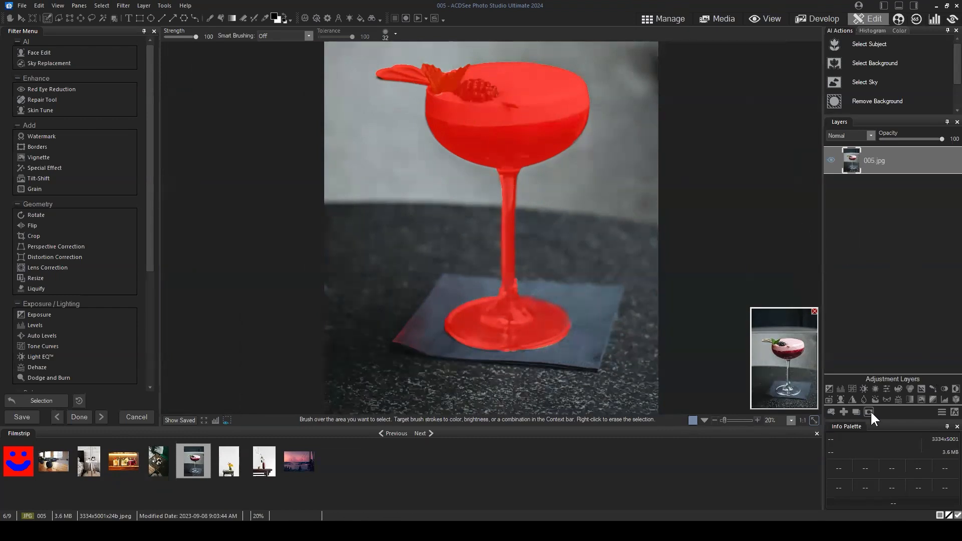
- Add a layer mask to 005.jpg from the glass selection and deselect
{"action": "scroll", "coordinate": [569, 159], "scroll_direction": "down", "scroll_amount": 1}
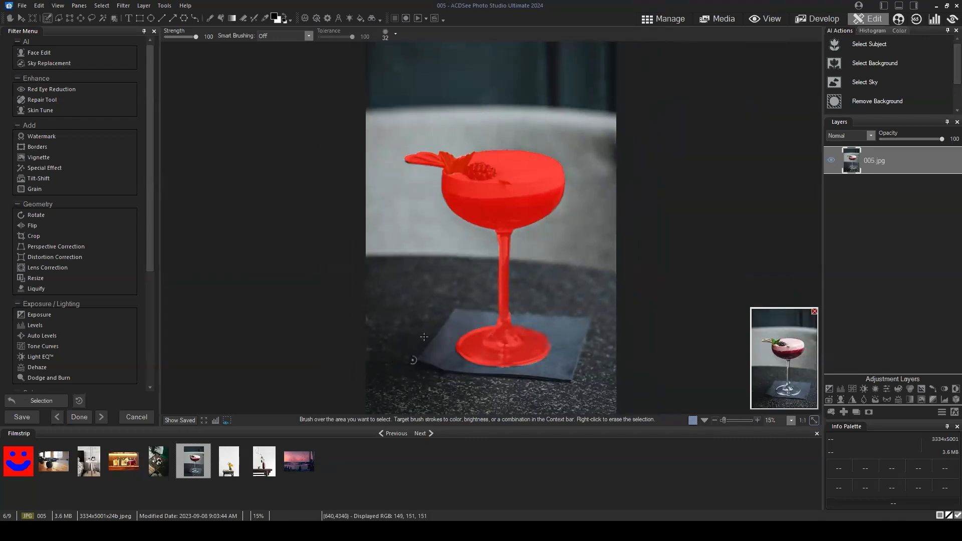
{"action": "left_click", "coordinate": [869, 411]}
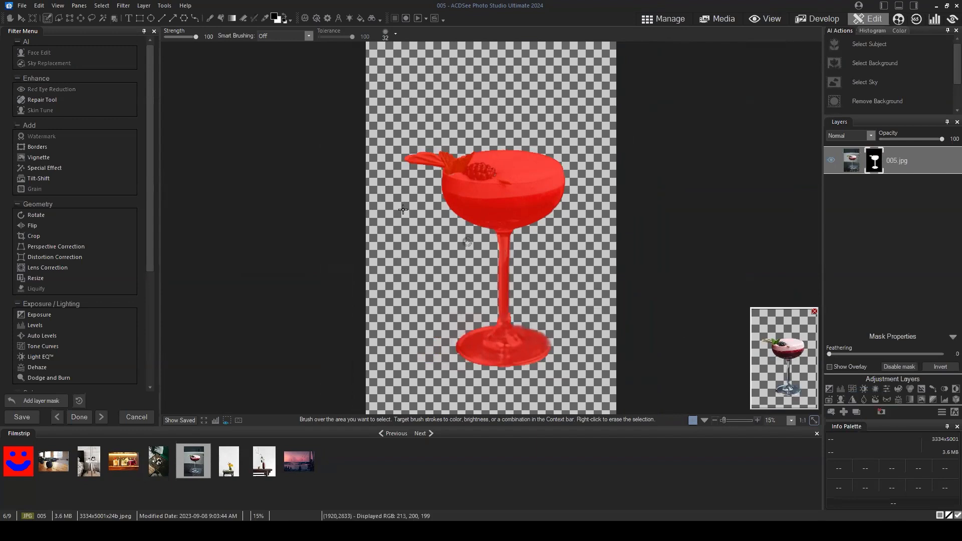
{"action": "left_click", "coordinate": [101, 5]}
{"action": "left_click", "coordinate": [111, 29]}
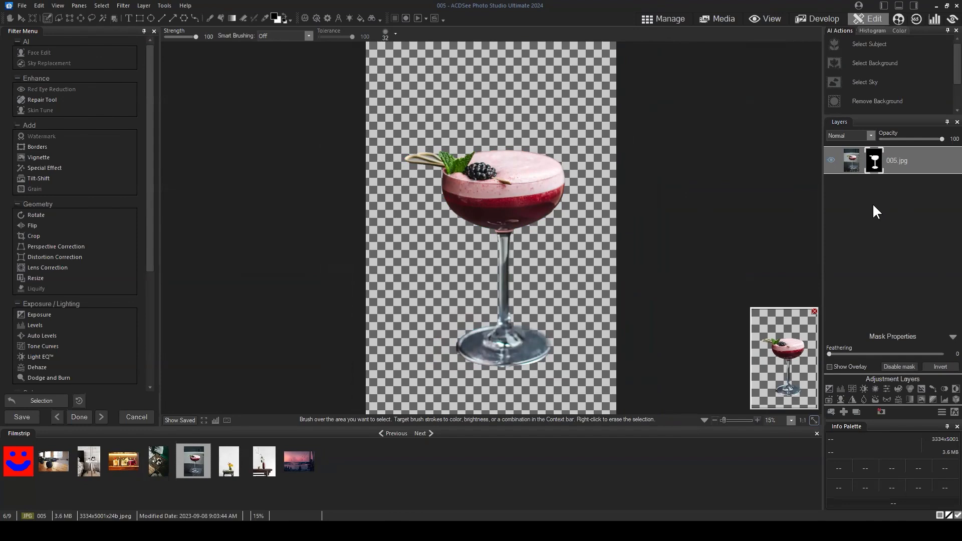
{"action": "left_click", "coordinate": [831, 411]}
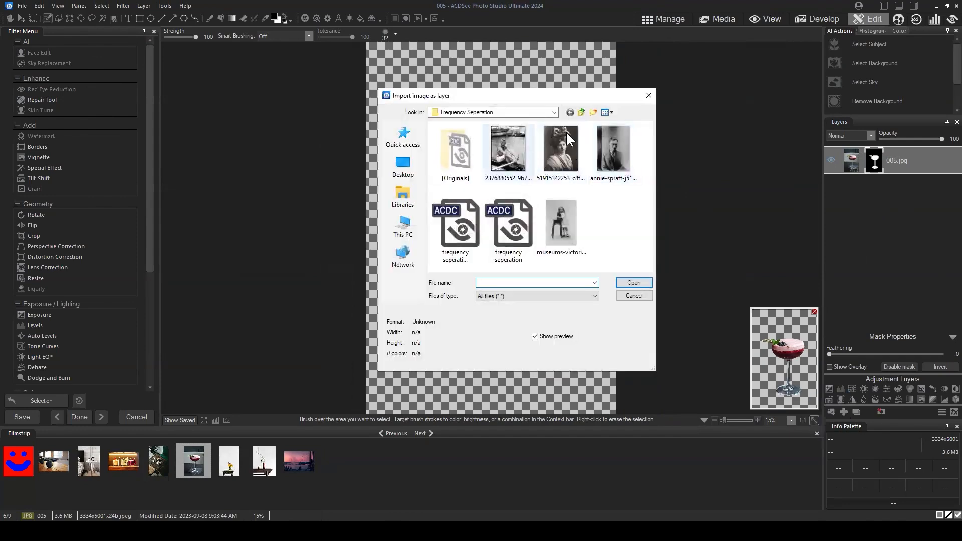
{"action": "left_click", "coordinate": [579, 112]}
{"action": "scroll", "coordinate": [571, 168], "scroll_direction": "down", "scroll_amount": 6}
{"action": "scroll", "coordinate": [574, 222], "scroll_direction": "up", "scroll_amount": 6}
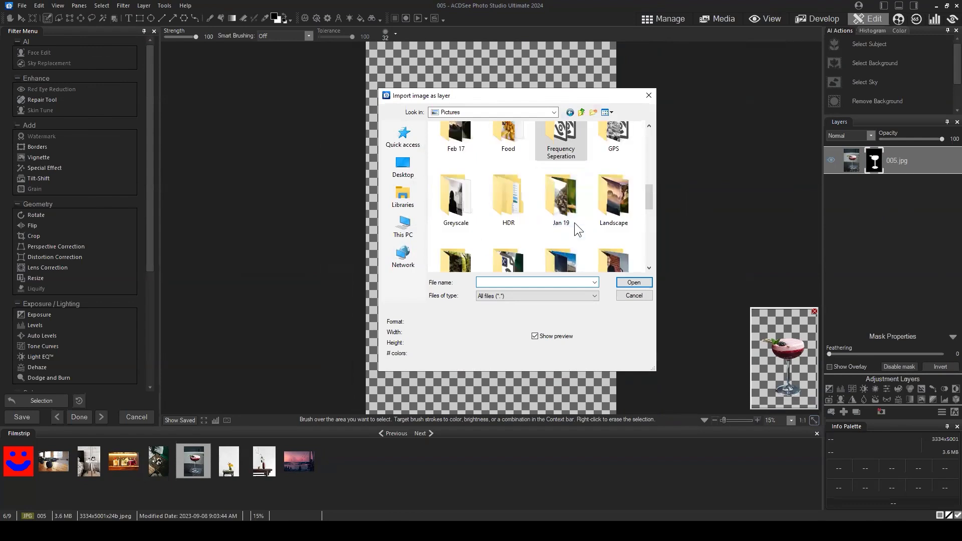
{"action": "scroll", "coordinate": [525, 191], "scroll_direction": "down", "scroll_amount": 3}
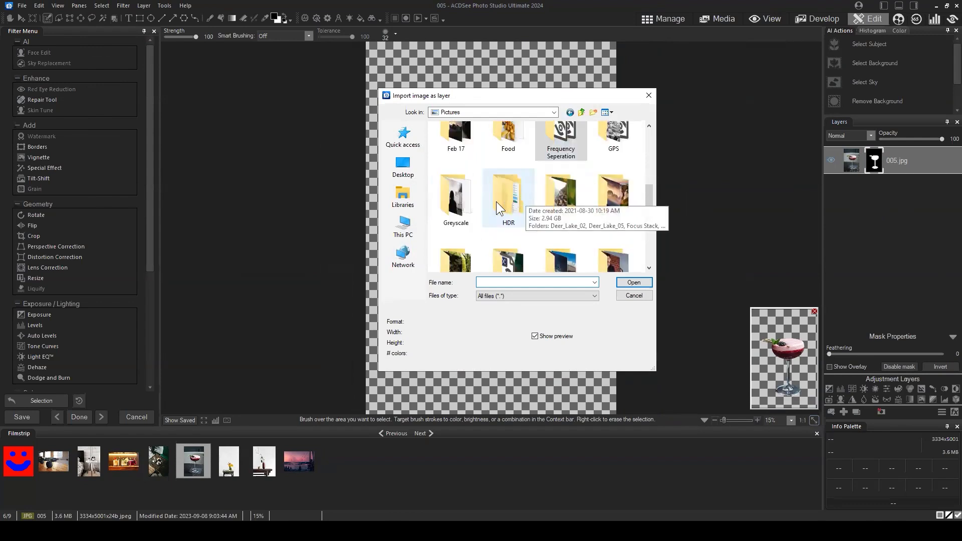
{"action": "scroll", "coordinate": [608, 229], "scroll_direction": "down", "scroll_amount": 5}
{"action": "scroll", "coordinate": [633, 211], "scroll_direction": "up", "scroll_amount": 10}
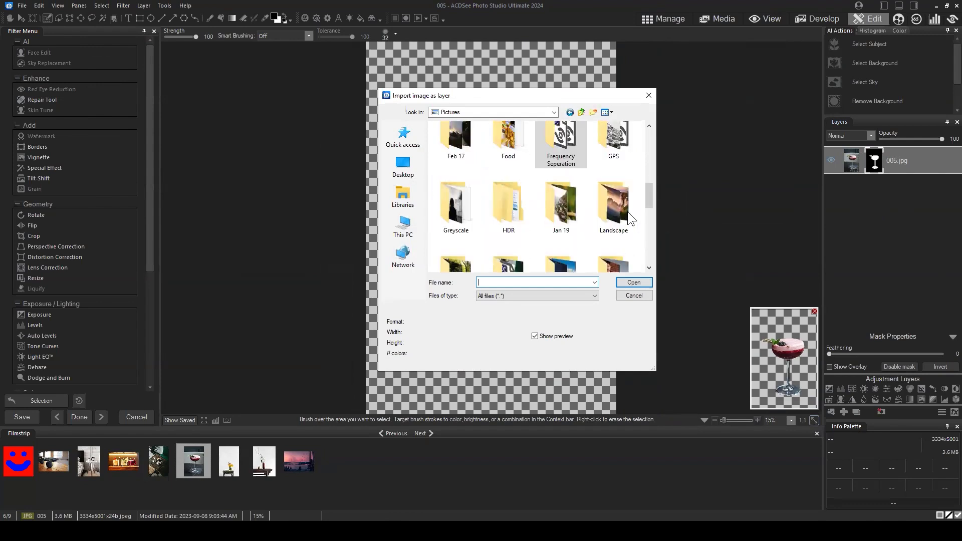
{"action": "scroll", "coordinate": [585, 213], "scroll_direction": "down", "scroll_amount": 3}
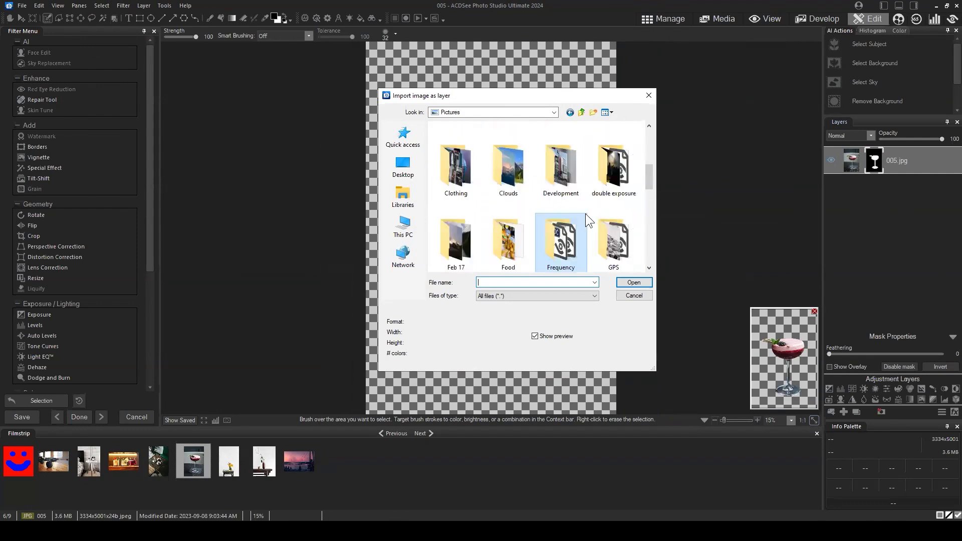
{"action": "scroll", "coordinate": [501, 226], "scroll_direction": "down", "scroll_amount": 2}
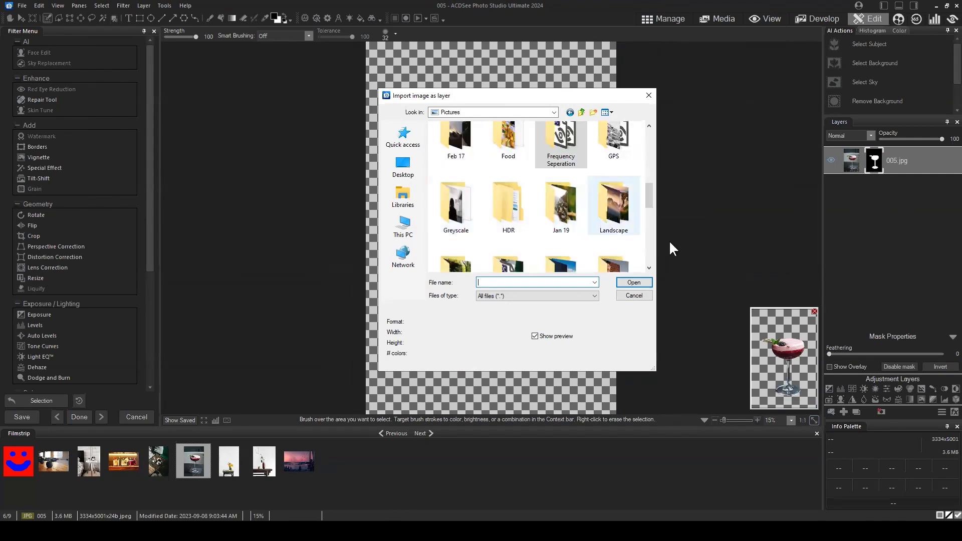
{"action": "left_click", "coordinate": [630, 298]}
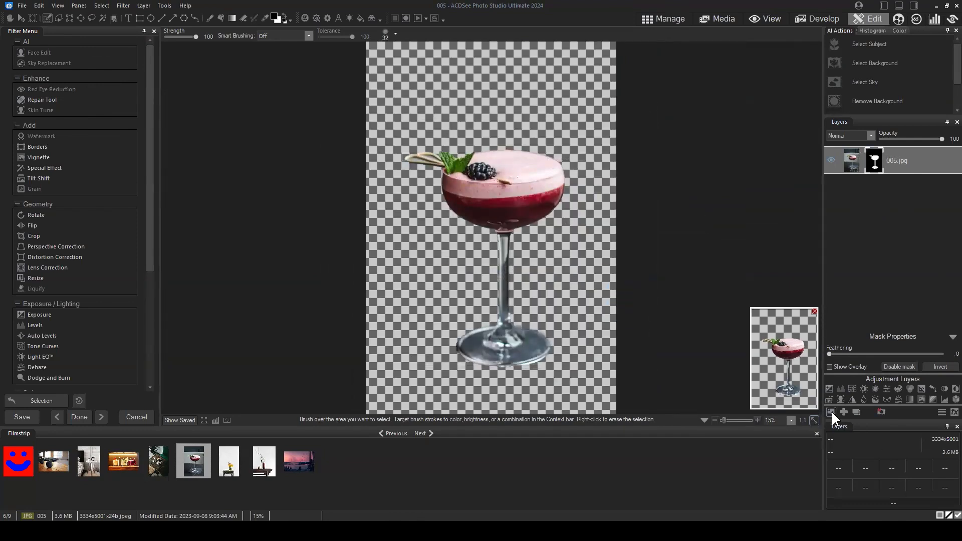
- Import image 001 from the Objects folder in Pictures as a new layer
{"action": "left_click", "coordinate": [830, 411]}
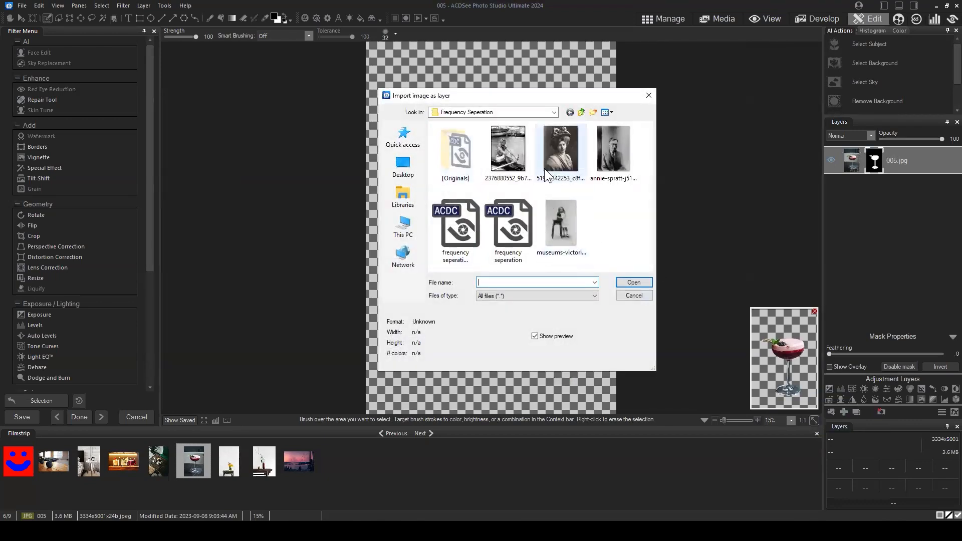
{"action": "left_click", "coordinate": [582, 111]}
{"action": "scroll", "coordinate": [527, 180], "scroll_direction": "down", "scroll_amount": 5}
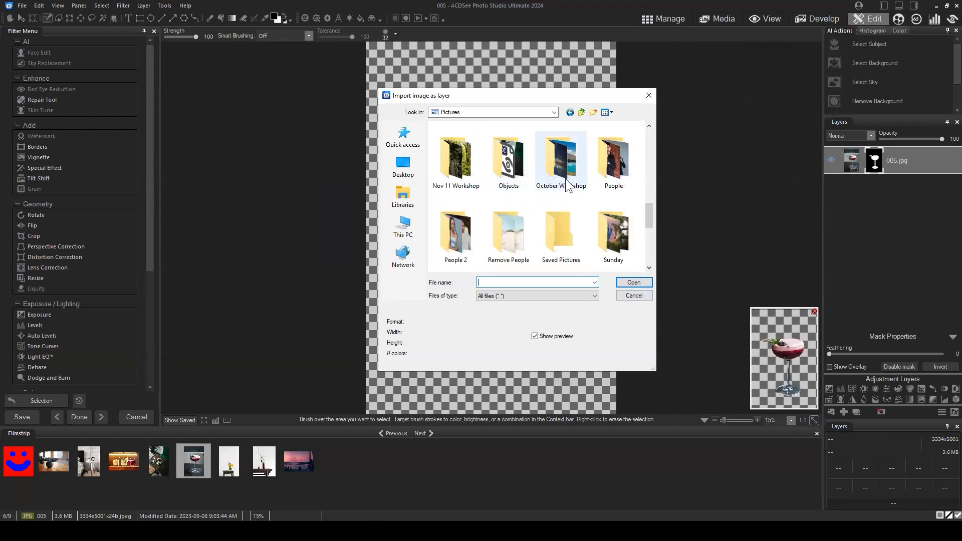
{"action": "scroll", "coordinate": [573, 172], "scroll_direction": "down", "scroll_amount": 3}
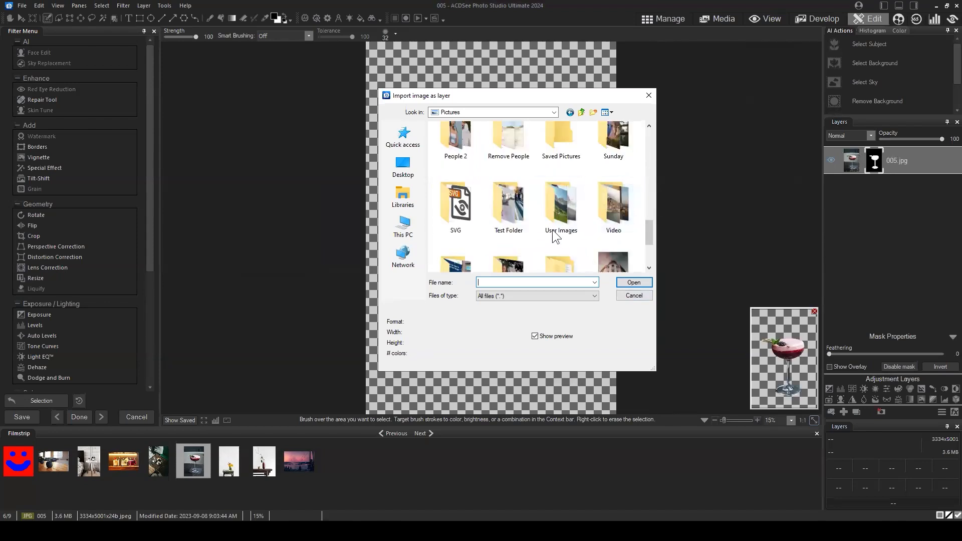
{"action": "scroll", "coordinate": [538, 190], "scroll_direction": "down", "scroll_amount": 3}
{"action": "scroll", "coordinate": [538, 195], "scroll_direction": "up", "scroll_amount": 5}
{"action": "scroll", "coordinate": [531, 221], "scroll_direction": "up", "scroll_amount": 10}
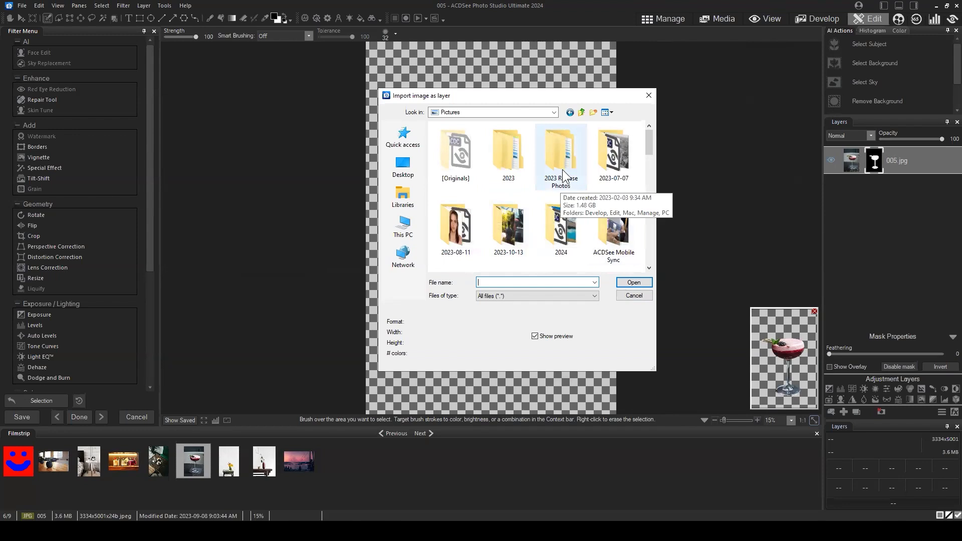
{"action": "scroll", "coordinate": [564, 175], "scroll_direction": "down", "scroll_amount": 5}
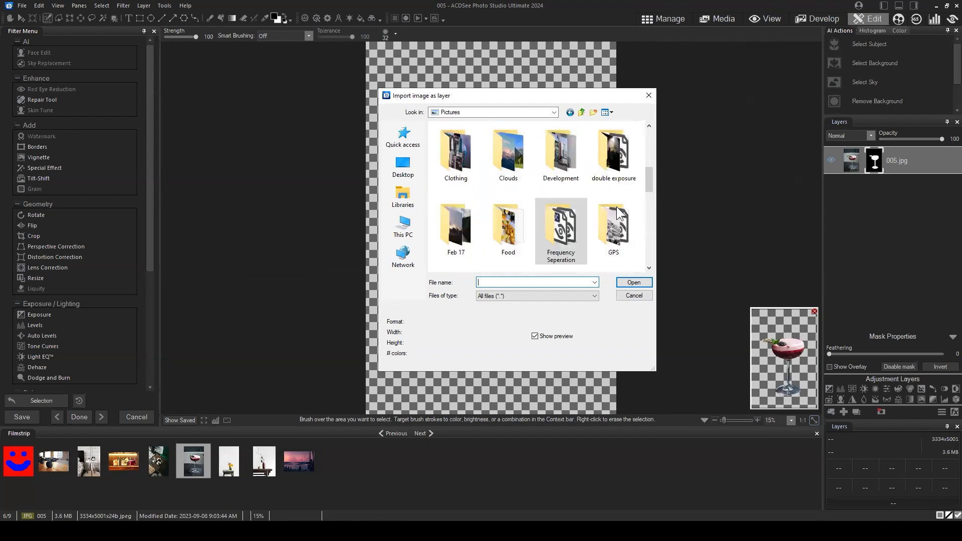
{"action": "scroll", "coordinate": [619, 213], "scroll_direction": "down", "scroll_amount": 5}
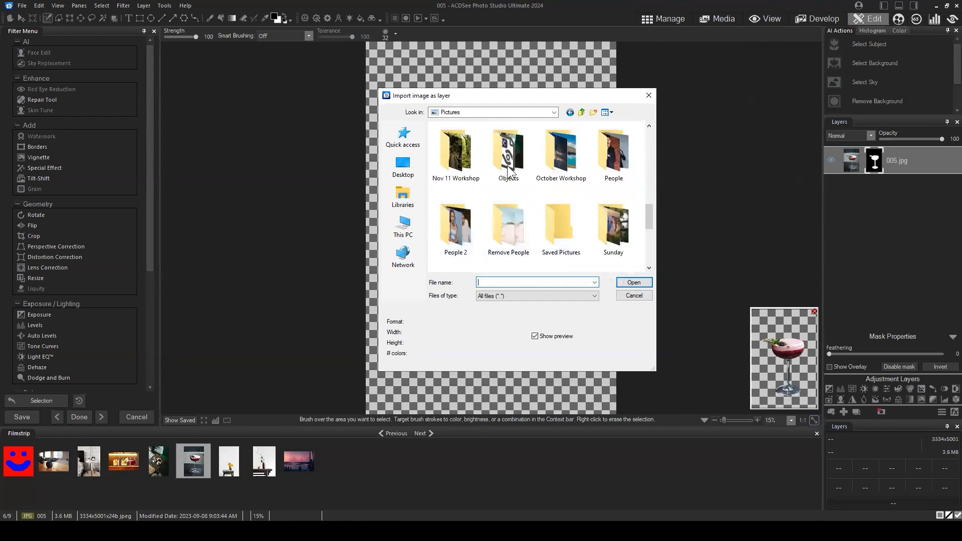
{"action": "double_click", "coordinate": [508, 160]}
{"action": "left_click", "coordinate": [512, 163]}
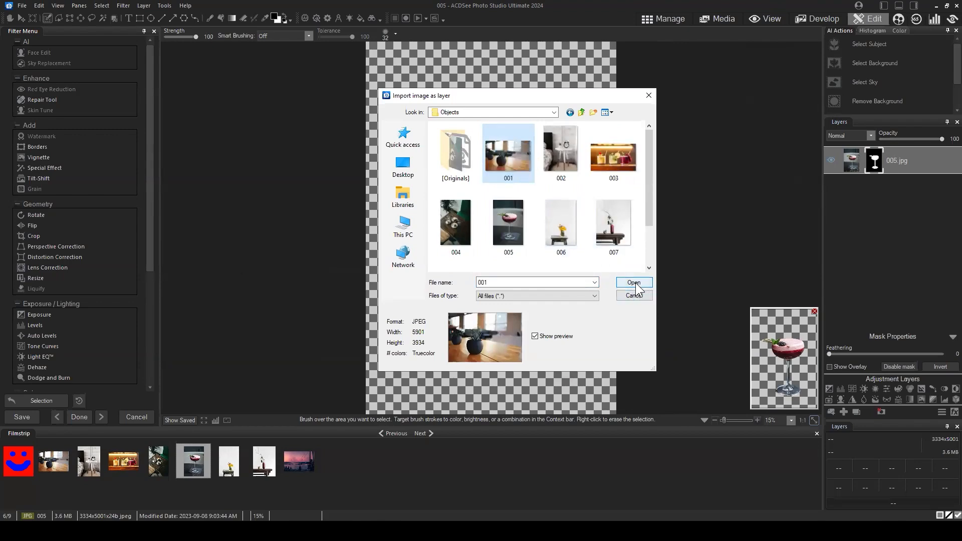
{"action": "left_click", "coordinate": [634, 283]}
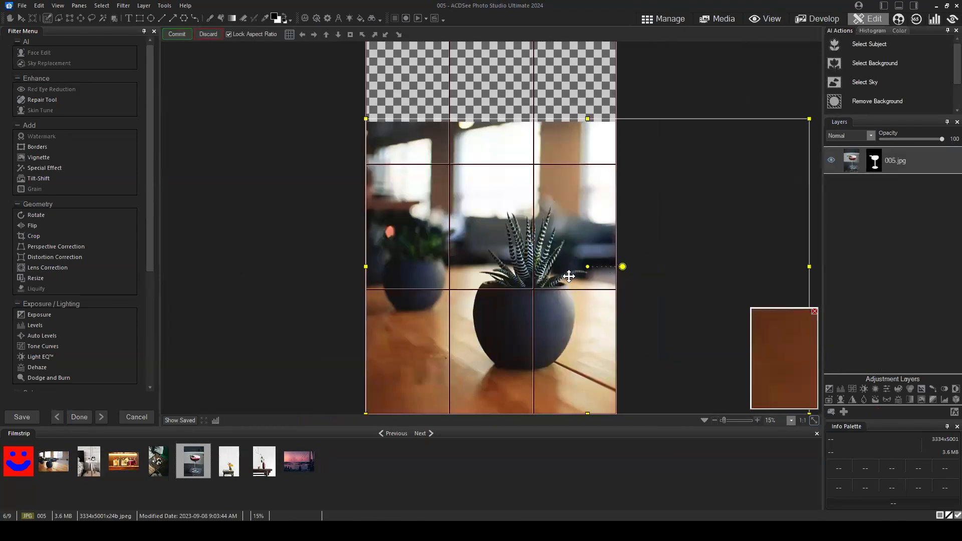
- Enlarge the imported 001.jpg photo well beyond the canvas and place its layer beneath 005.jpg
{"action": "left_click_drag", "start_coordinate": [512, 249], "coordinate": [247, 121]}
{"action": "left_click_drag", "start_coordinate": [550, 287], "coordinate": [751, 432]}
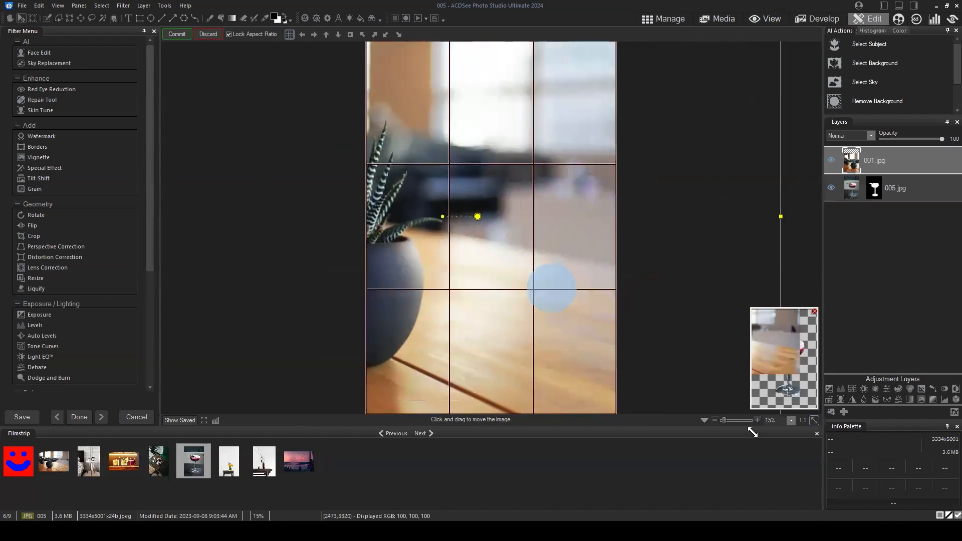
{"action": "left_click_drag", "start_coordinate": [609, 297], "coordinate": [539, 286]}
{"action": "left_click_drag", "start_coordinate": [887, 161], "coordinate": [891, 200]}
- Reposition the 001.jpg photo so its wooden tabletop lies behind the glass's base, and commit the transformation
{"action": "left_click_drag", "start_coordinate": [526, 306], "coordinate": [553, 237]}
{"action": "left_click_drag", "start_coordinate": [731, 346], "coordinate": [483, 339]}
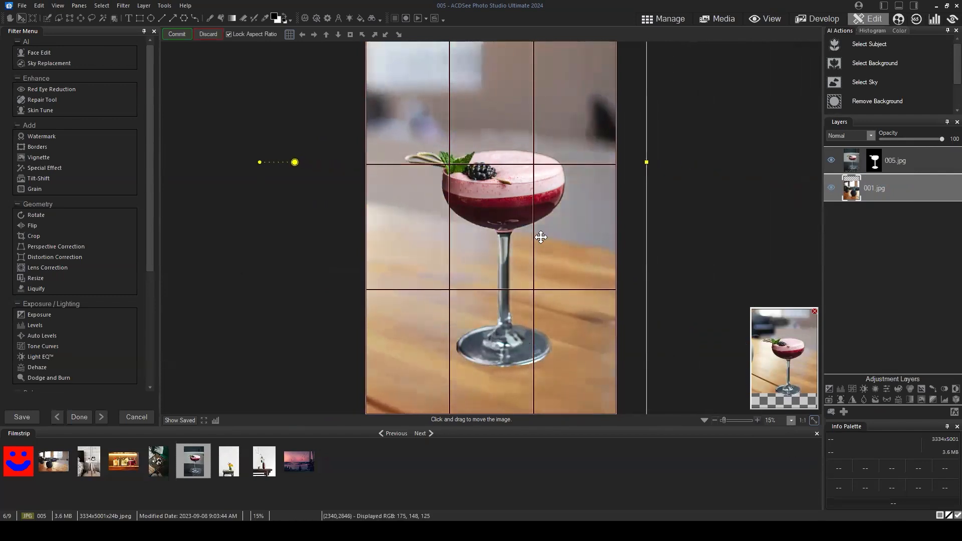
{"action": "scroll", "coordinate": [526, 220], "scroll_direction": "down", "scroll_amount": 1}
{"action": "left_click", "coordinate": [521, 212]}
{"action": "left_click_drag", "start_coordinate": [505, 232], "coordinate": [506, 231]}
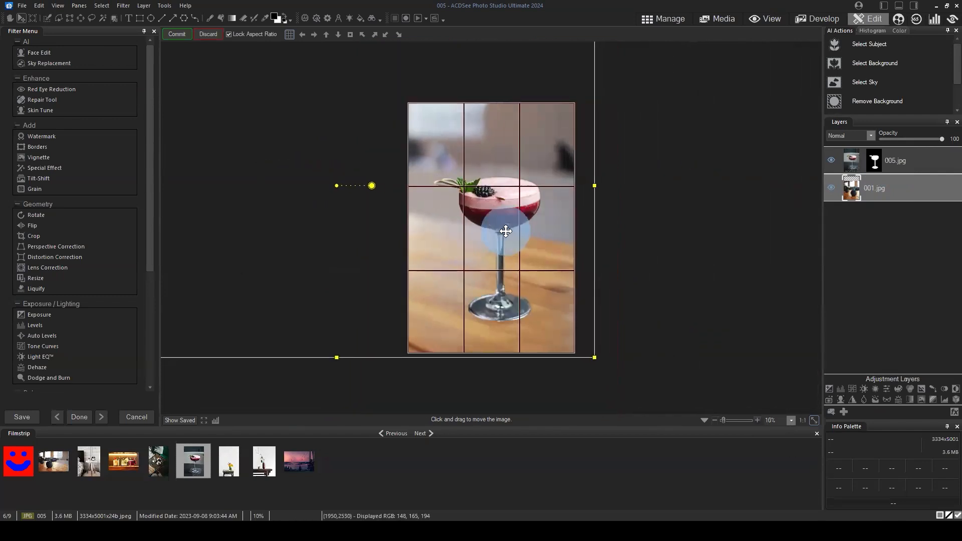
{"action": "left_click", "coordinate": [180, 34]}
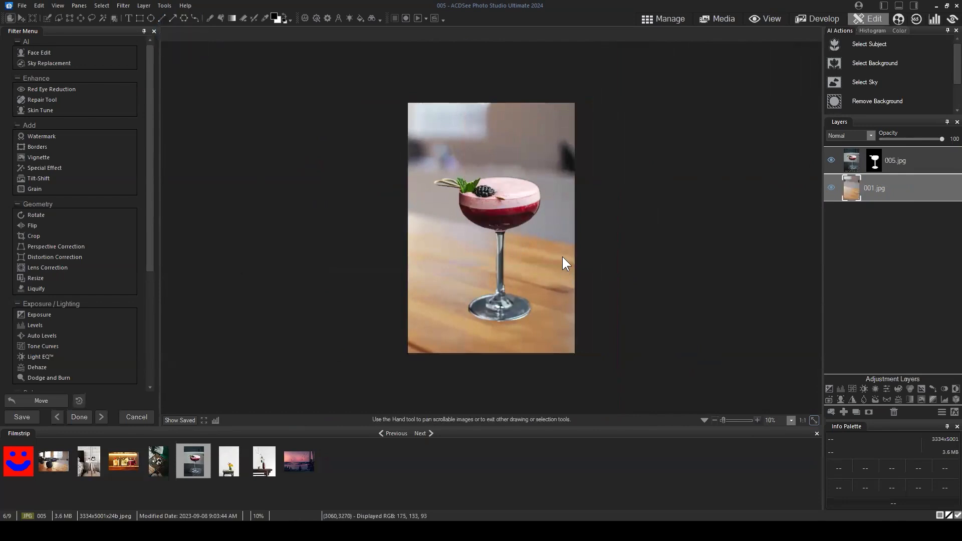
- Hide and show the 005.jpg and 001.jpg layers in turn to compare the glass cutout with its backdrop
{"action": "left_click", "coordinate": [910, 160]}
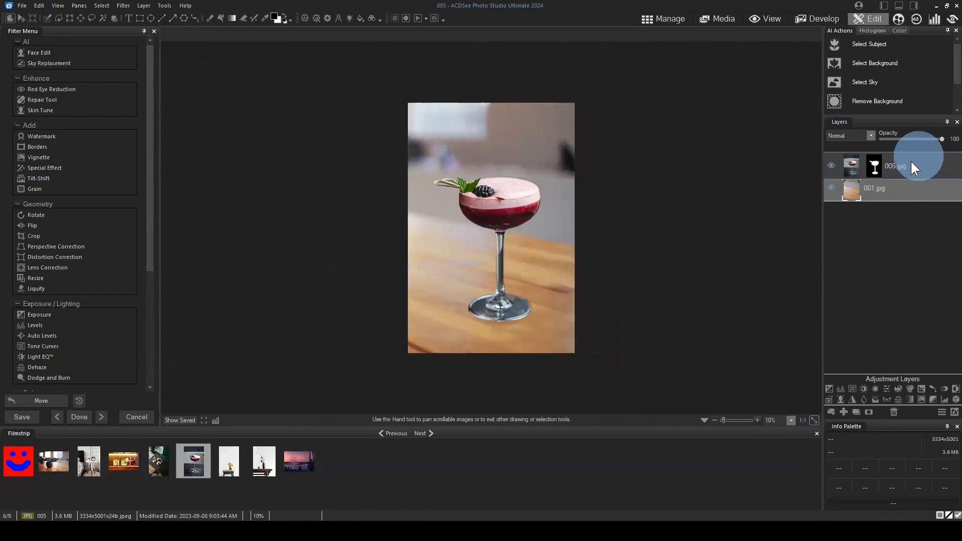
{"action": "left_click", "coordinate": [830, 162]}
{"action": "left_click", "coordinate": [830, 160]}
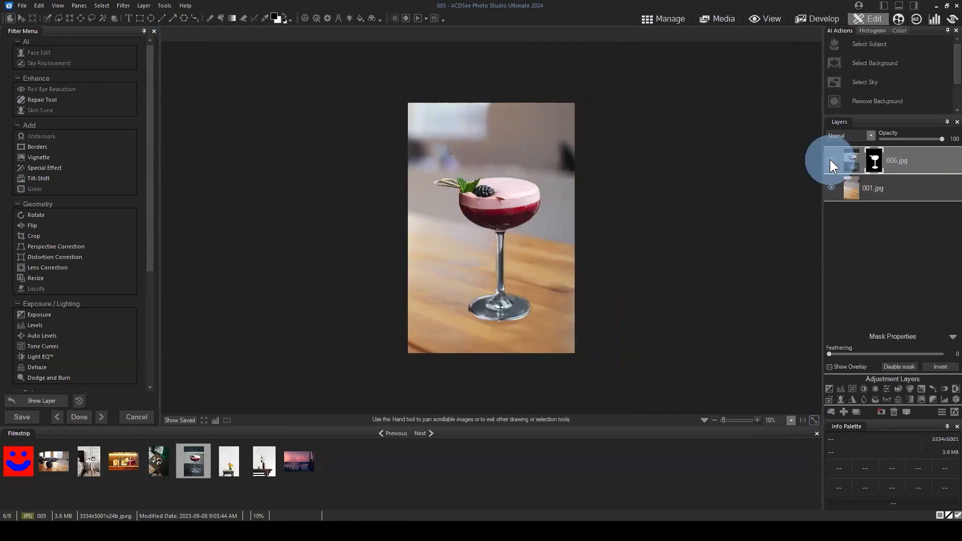
{"action": "left_click", "coordinate": [889, 185]}
{"action": "left_click", "coordinate": [831, 187]}
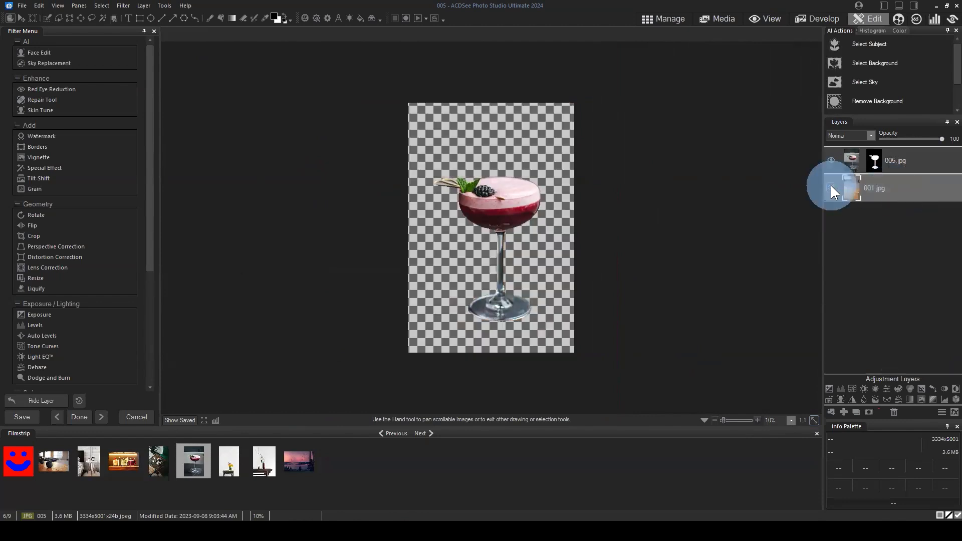
{"action": "left_click", "coordinate": [831, 186]}
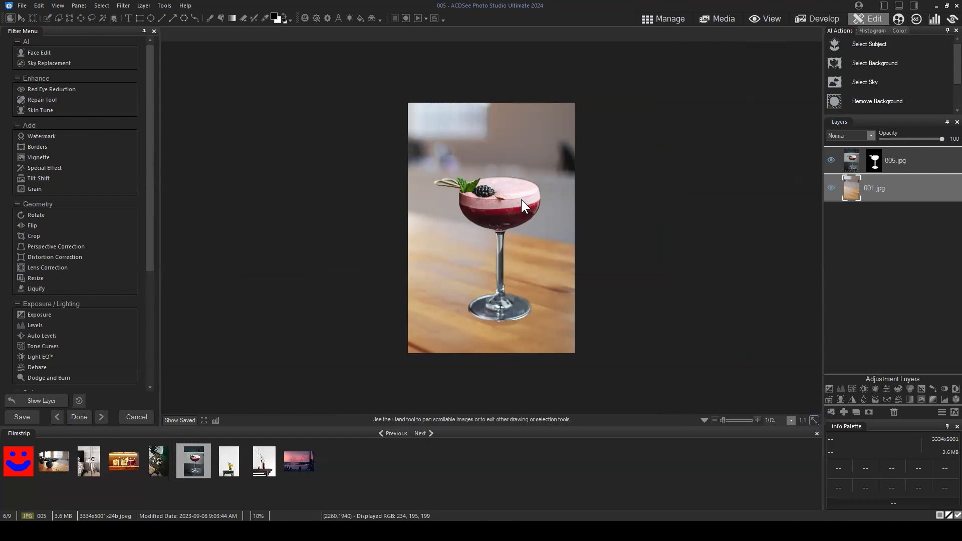
- Delete the layer mask from the 005.jpg layer and keep that layer selected
{"action": "left_click", "coordinate": [880, 189]}
{"action": "left_click", "coordinate": [912, 155]}
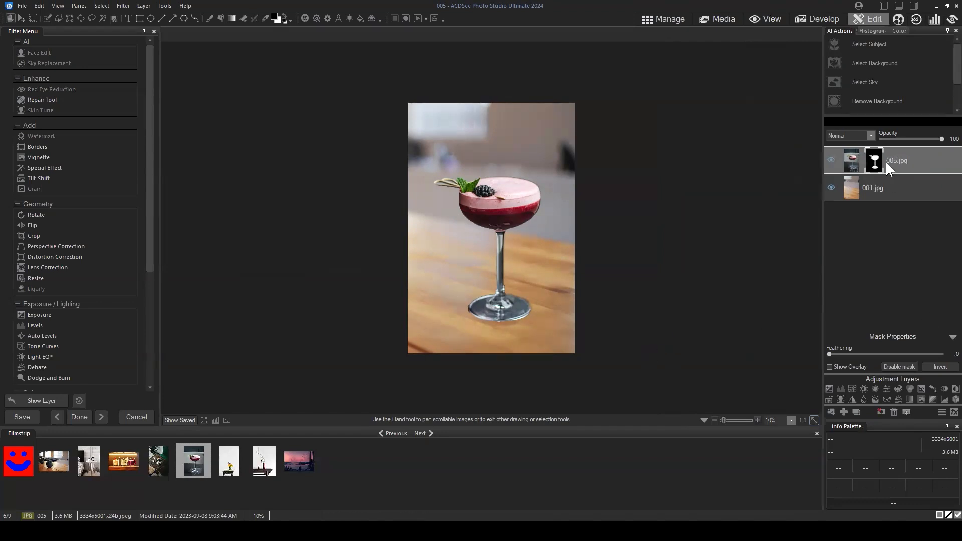
{"action": "left_click", "coordinate": [902, 183]}
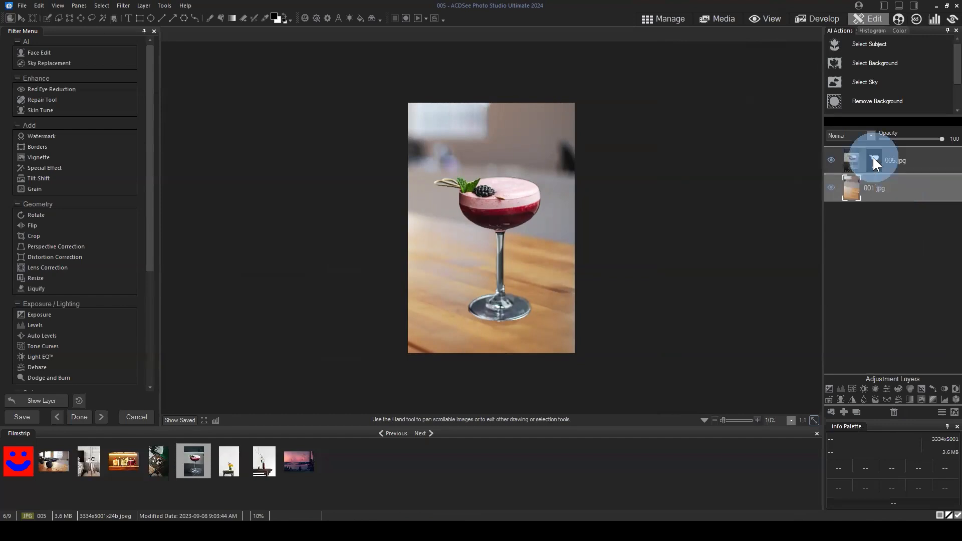
{"action": "left_click", "coordinate": [872, 158]}
{"action": "left_click", "coordinate": [878, 412]}
{"action": "left_click", "coordinate": [885, 160]}
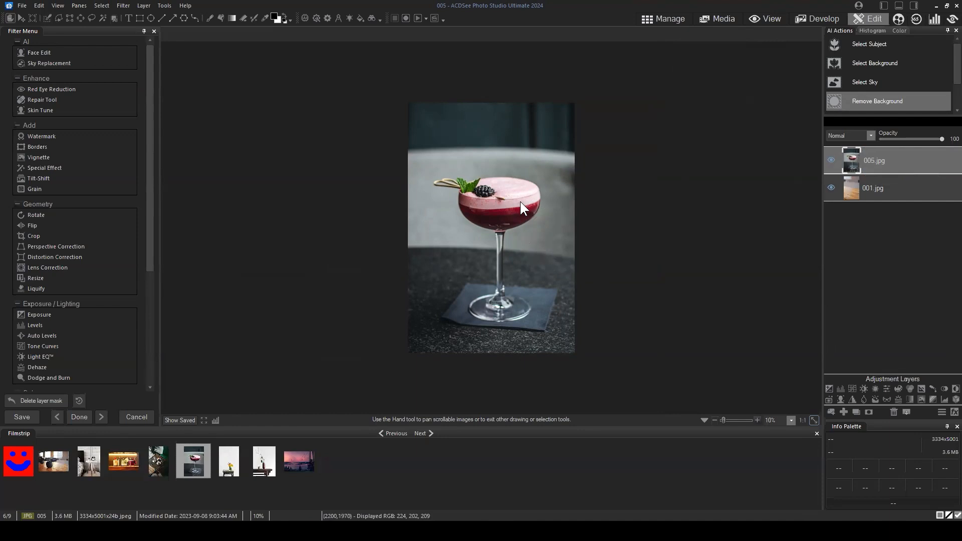
{"action": "scroll", "coordinate": [601, 216], "scroll_direction": "up", "scroll_amount": 1}
{"action": "scroll", "coordinate": [578, 162], "scroll_direction": "down", "scroll_amount": 1}
{"action": "left_click", "coordinate": [101, 5]}
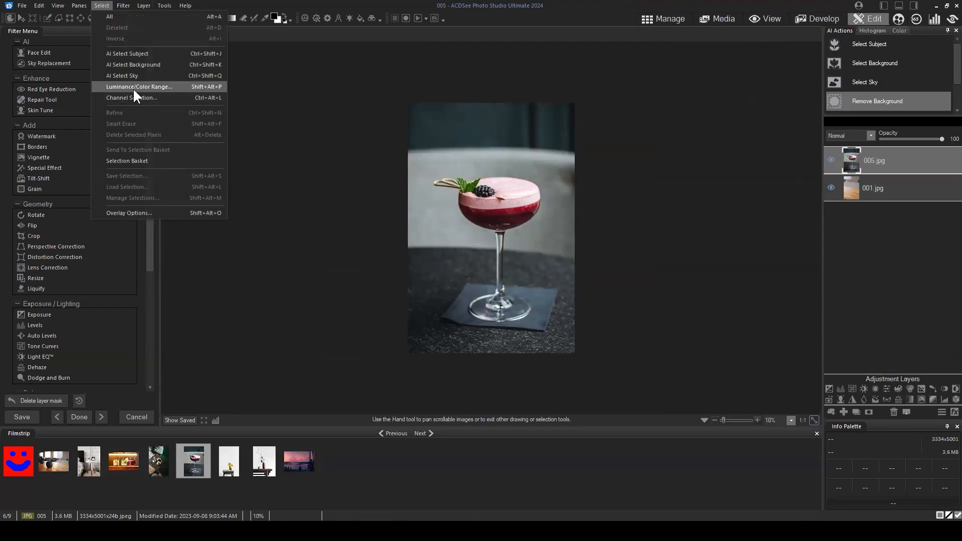
{"action": "left_click", "coordinate": [100, 9]}
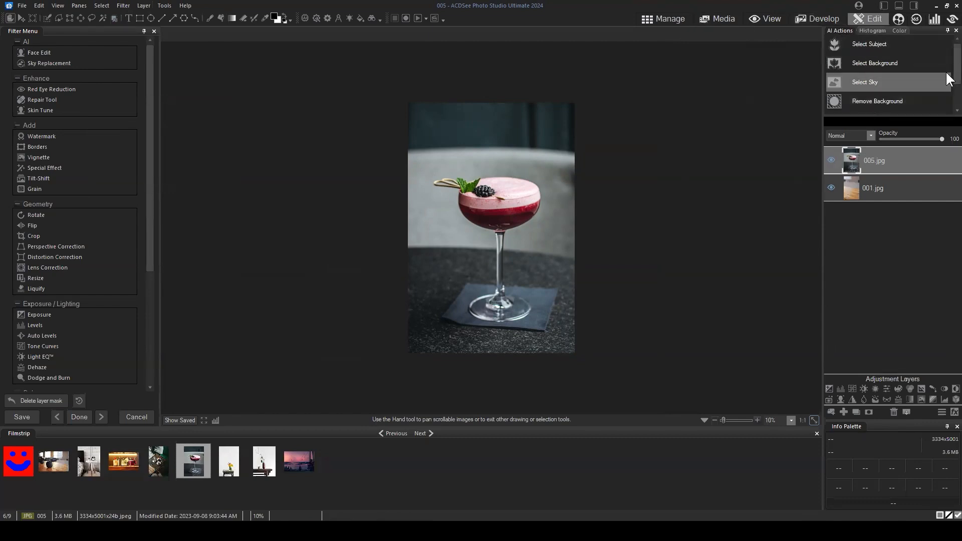
{"action": "left_click_drag", "start_coordinate": [956, 71], "coordinate": [945, 30]}
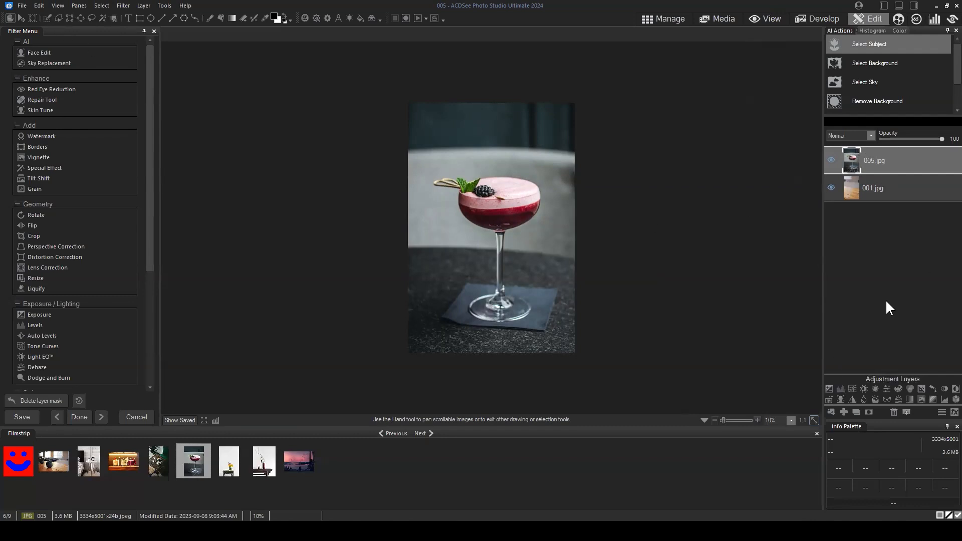
{"action": "left_click", "coordinate": [102, 6]}
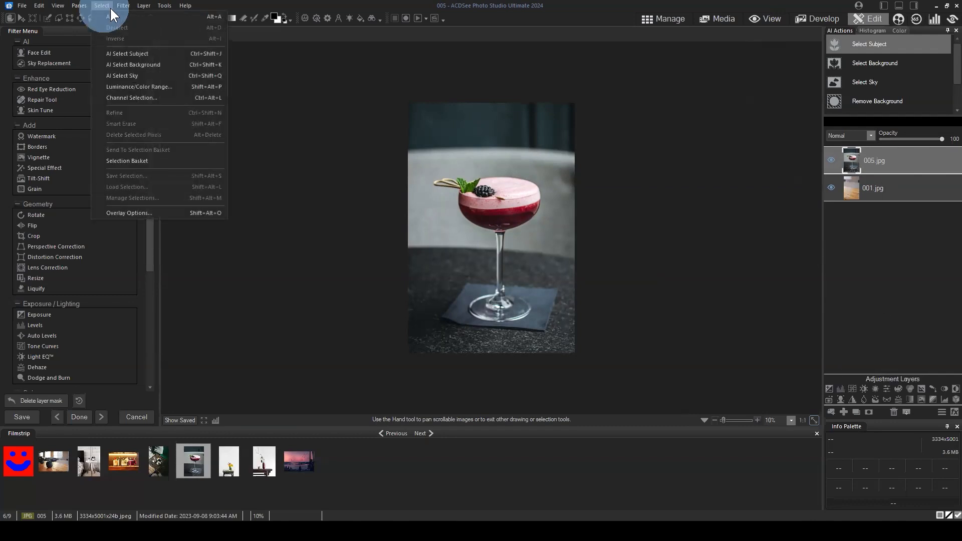
{"action": "left_click", "coordinate": [140, 87]}
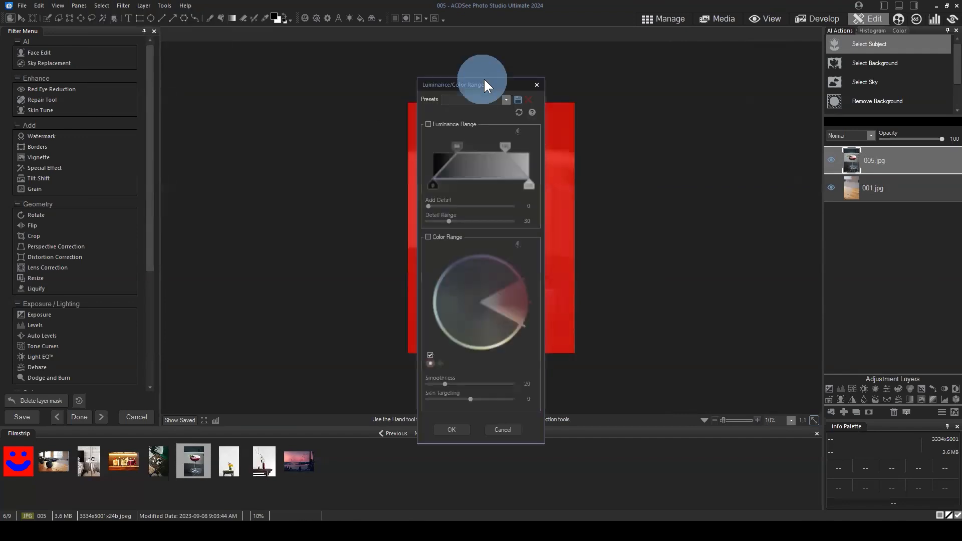
{"action": "left_click_drag", "start_coordinate": [485, 79], "coordinate": [671, 50]}
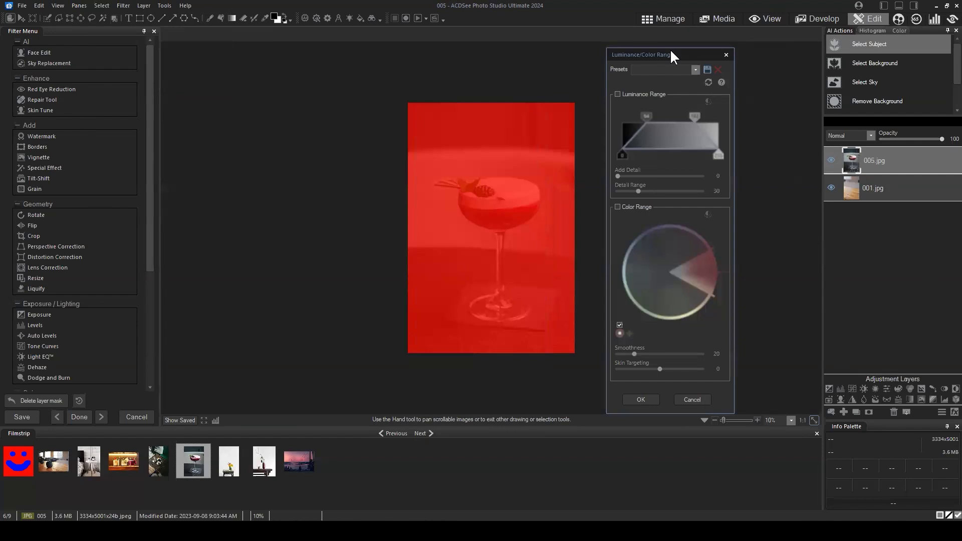
{"action": "left_click", "coordinate": [618, 95]}
{"action": "left_click", "coordinate": [617, 207]}
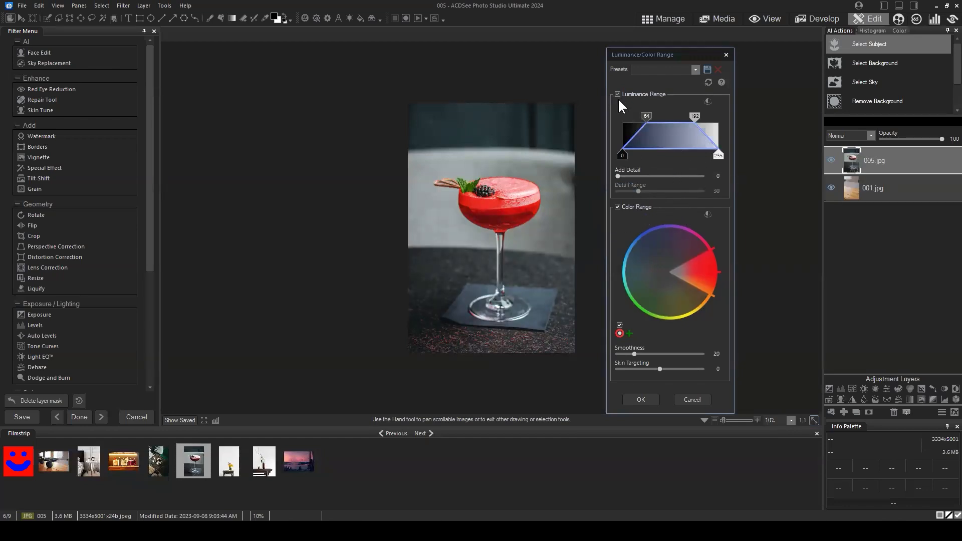
{"action": "scroll", "coordinate": [561, 213], "scroll_direction": "up", "scroll_amount": 1}
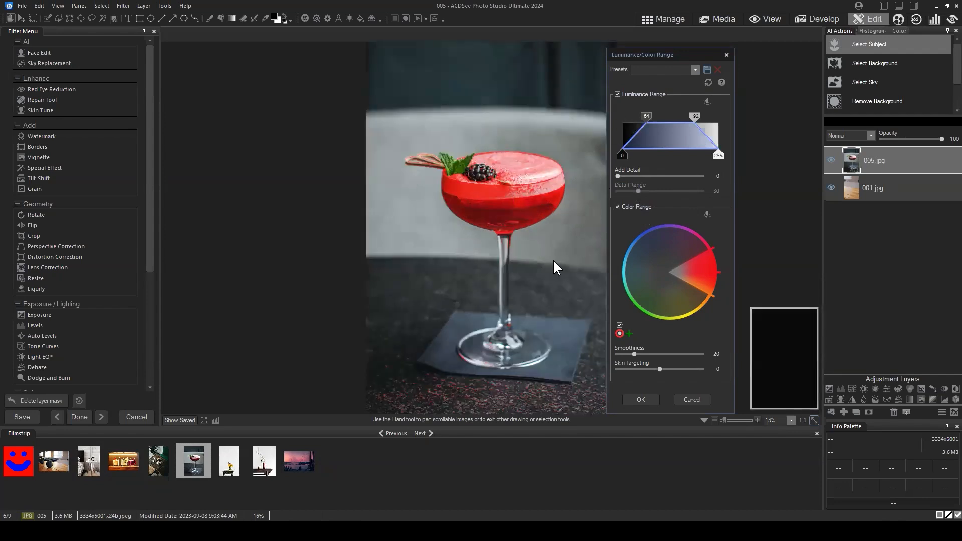
{"action": "scroll", "coordinate": [553, 256], "scroll_direction": "down", "scroll_amount": 1}
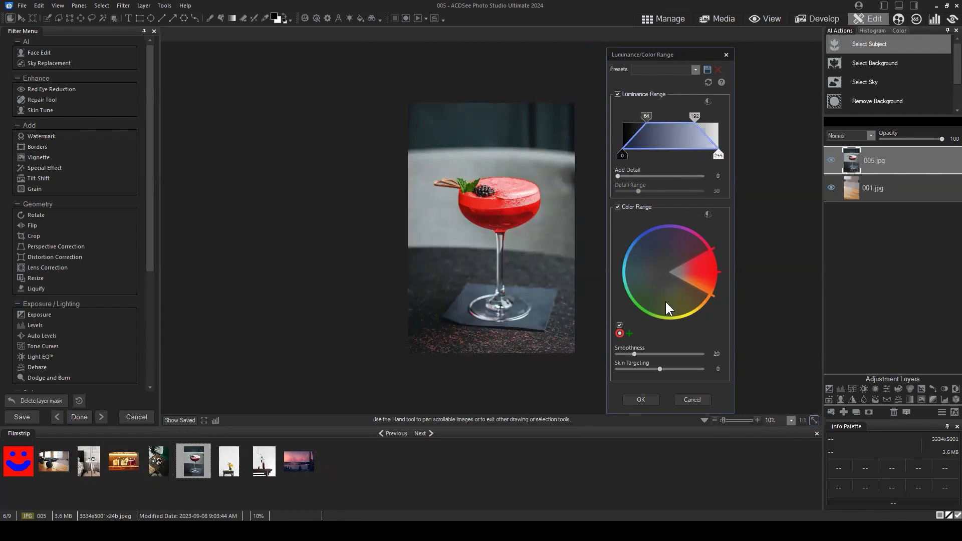
{"action": "left_click", "coordinate": [692, 401]}
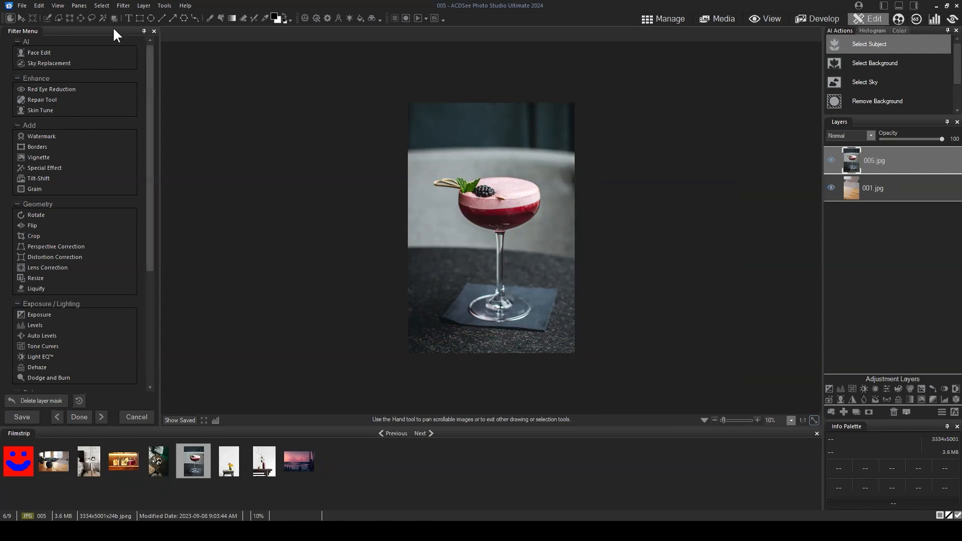
- Start a Luminance/Color Range selection on 005.jpg with both the luminance range and the color range enabled
{"action": "left_click", "coordinate": [101, 6]}
{"action": "left_click", "coordinate": [122, 88]}
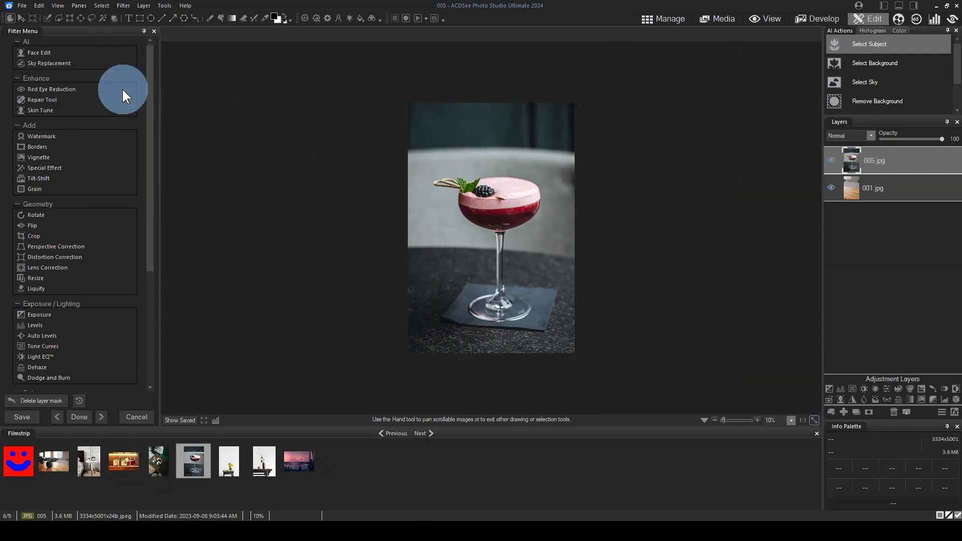
{"action": "left_click_drag", "start_coordinate": [485, 83], "coordinate": [669, 57]}
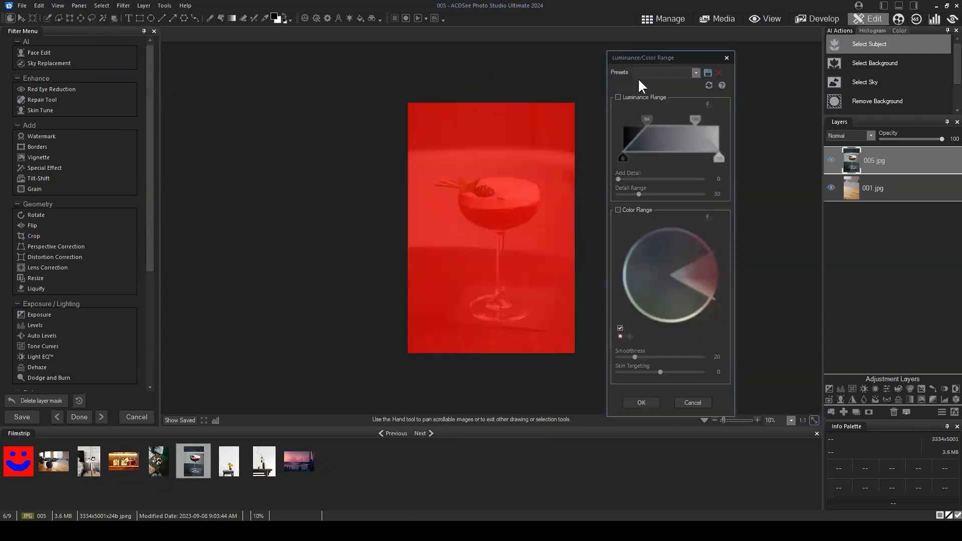
{"action": "left_click", "coordinate": [618, 97]}
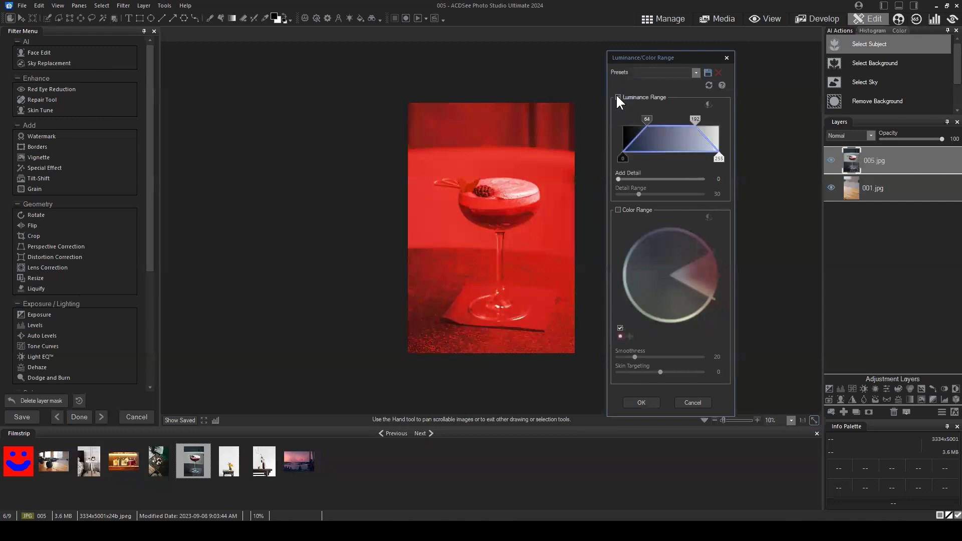
{"action": "left_click", "coordinate": [618, 210]}
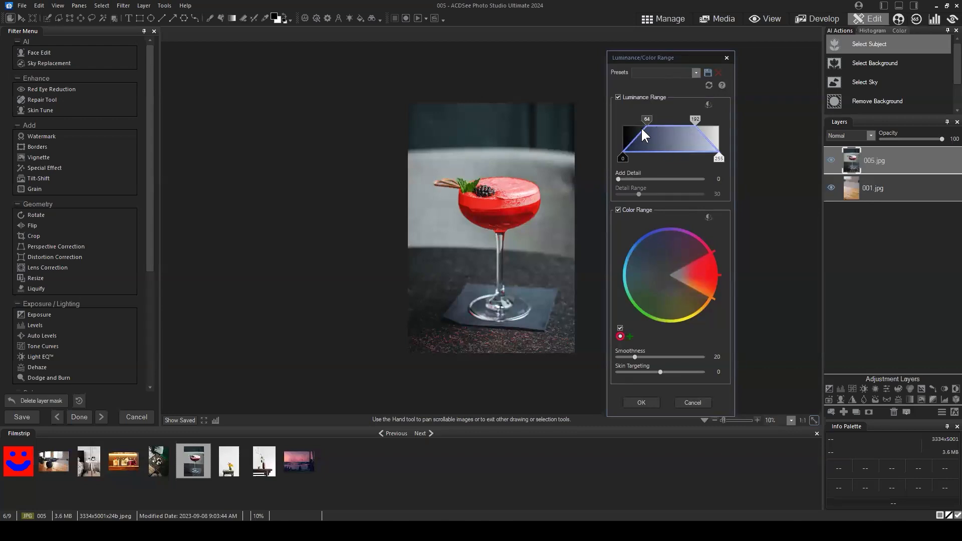
- Set the luminance range to cover 25 to 255 fully, with the outer limits at 0 and 255
{"action": "left_click", "coordinate": [718, 157]}
{"action": "left_click", "coordinate": [718, 157]}
{"action": "left_click_drag", "start_coordinate": [696, 122], "coordinate": [629, 119]}
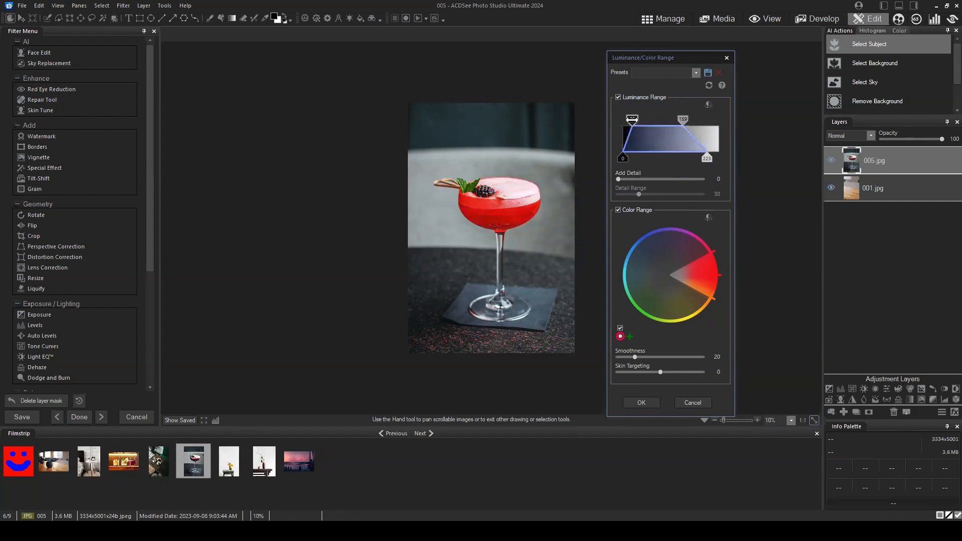
{"action": "left_click_drag", "start_coordinate": [707, 158], "coordinate": [718, 158]}
{"action": "left_click_drag", "start_coordinate": [682, 119], "coordinate": [741, 122]}
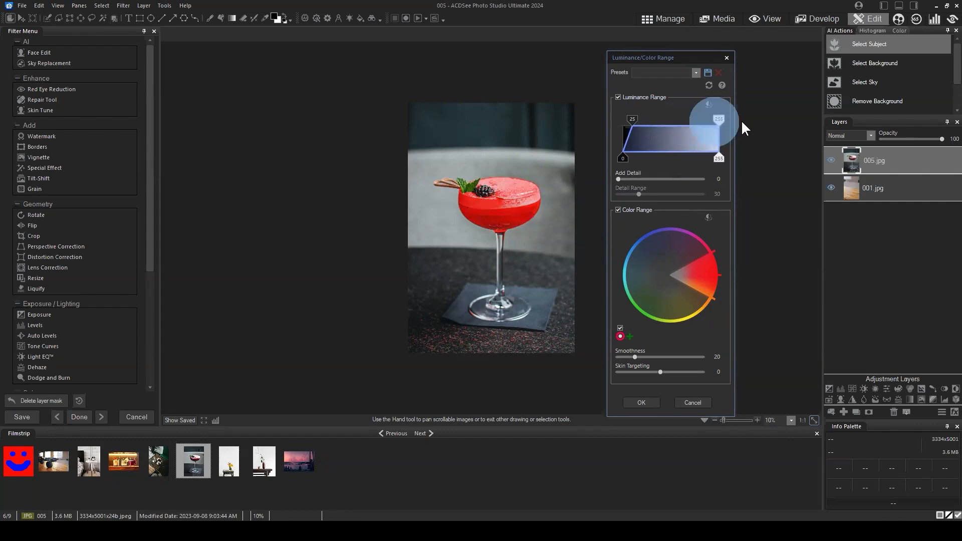
- Set the luminance range to cover 47 to 216 fully, with the outer limits at 0 and 255
{"action": "left_click_drag", "start_coordinate": [718, 154], "coordinate": [727, 153]}
{"action": "left_click_drag", "start_coordinate": [634, 121], "coordinate": [623, 119]}
{"action": "left_click_drag", "start_coordinate": [620, 155], "coordinate": [640, 124]}
{"action": "left_click_drag", "start_coordinate": [642, 160], "coordinate": [592, 156]}
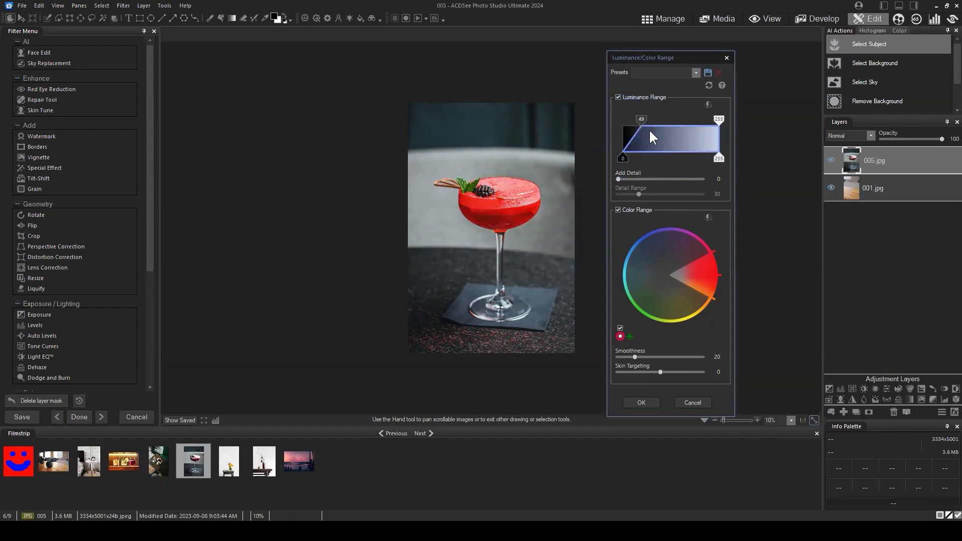
{"action": "left_click_drag", "start_coordinate": [641, 121], "coordinate": [640, 122]}
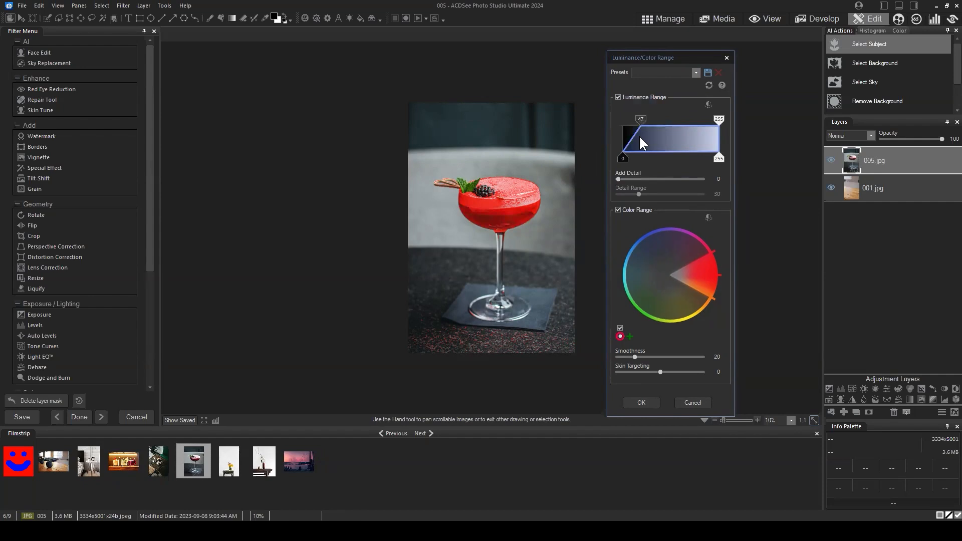
{"action": "left_click", "coordinate": [623, 158]}
{"action": "left_click_drag", "start_coordinate": [717, 120], "coordinate": [702, 123]}
{"action": "left_click_drag", "start_coordinate": [703, 160], "coordinate": [718, 158]}
{"action": "left_click_drag", "start_coordinate": [704, 118], "coordinate": [705, 119]}
- Rotate the color range slightly toward magenta and widen its wedge to span from purple to red
{"action": "scroll", "coordinate": [560, 182], "scroll_direction": "up", "scroll_amount": 1}
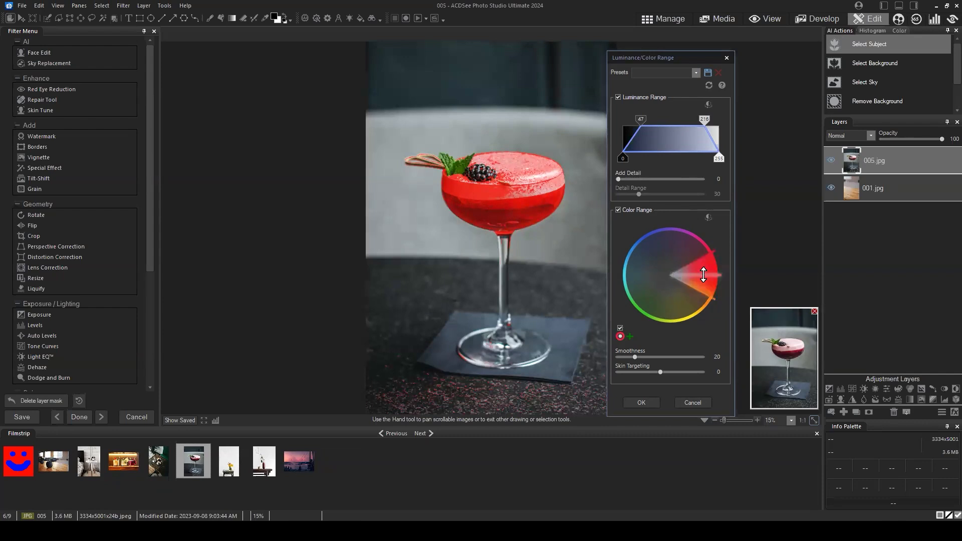
{"action": "mouse_move", "coordinate": [704, 275]}
{"action": "left_mouse_down"}
{"action": "mouse_move", "coordinate": [687, 245]}
{"action": "mouse_move", "coordinate": [635, 242]}
{"action": "mouse_move", "coordinate": [636, 281]}
{"action": "mouse_move", "coordinate": [654, 300]}
{"action": "mouse_move", "coordinate": [694, 299]}
{"action": "mouse_move", "coordinate": [704, 270]}
{"action": "left_mouse_up"}
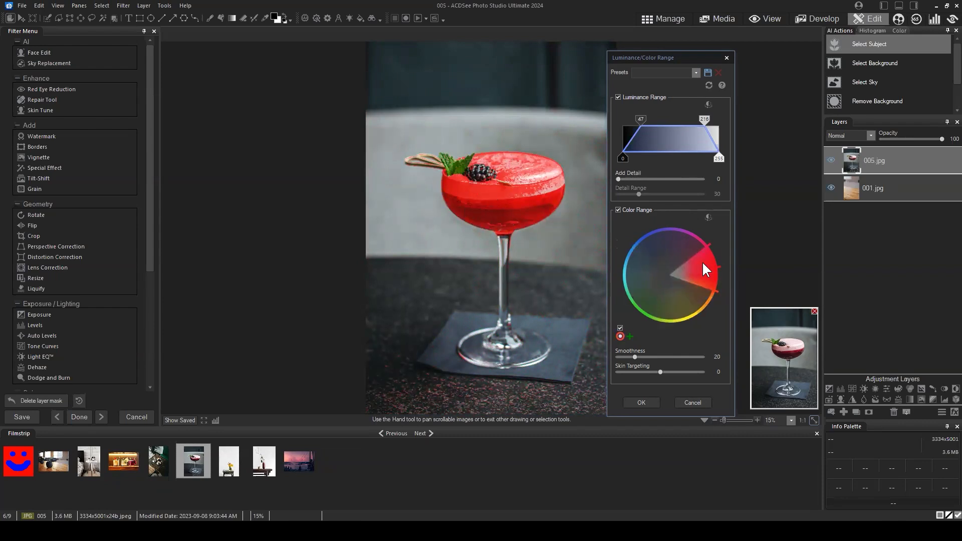
{"action": "left_click_drag", "start_coordinate": [700, 249], "coordinate": [682, 242]}
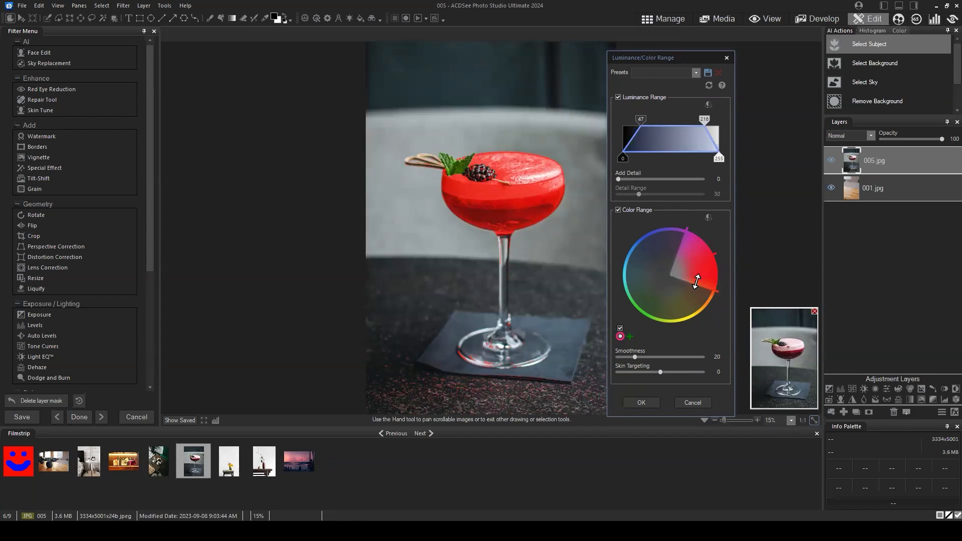
{"action": "mouse_move", "coordinate": [698, 284]}
{"action": "left_mouse_down"}
{"action": "mouse_move", "coordinate": [697, 297]}
{"action": "mouse_move", "coordinate": [705, 284]}
{"action": "left_mouse_up"}
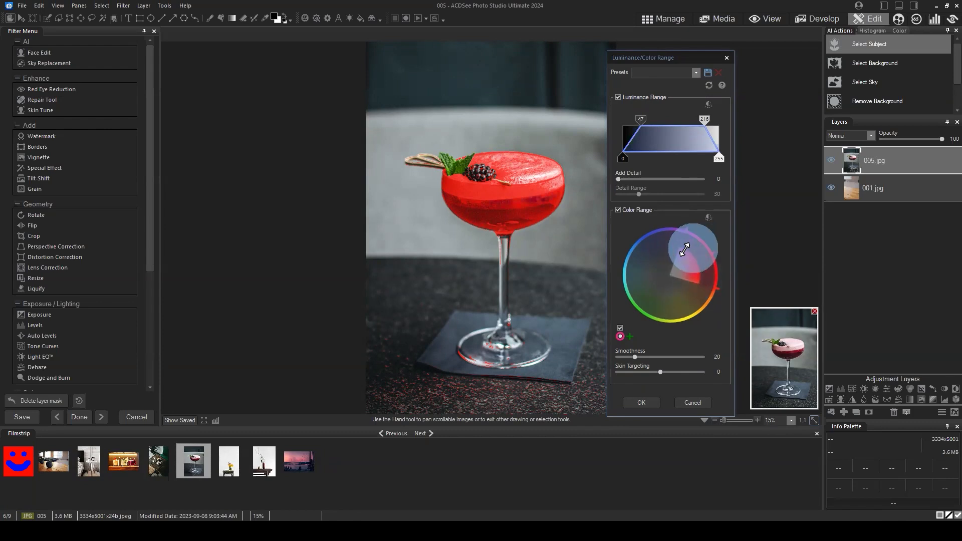
{"action": "left_click_drag", "start_coordinate": [690, 255], "coordinate": [724, 234]}
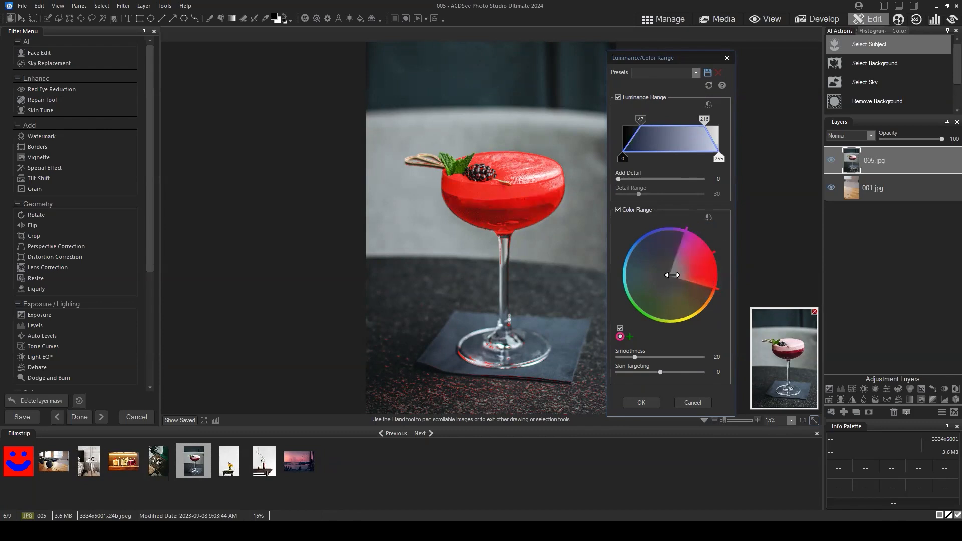
{"action": "mouse_move", "coordinate": [672, 275]}
{"action": "left_mouse_down"}
{"action": "mouse_move", "coordinate": [694, 269]}
{"action": "mouse_move", "coordinate": [671, 274]}
{"action": "left_mouse_up"}
{"action": "left_click_drag", "start_coordinate": [702, 245], "coordinate": [710, 239]}
- Raise the upper full-luminance limit to 233 with the outer limit at 255, and apply the selection
{"action": "left_click_drag", "start_coordinate": [703, 119], "coordinate": [714, 118]}
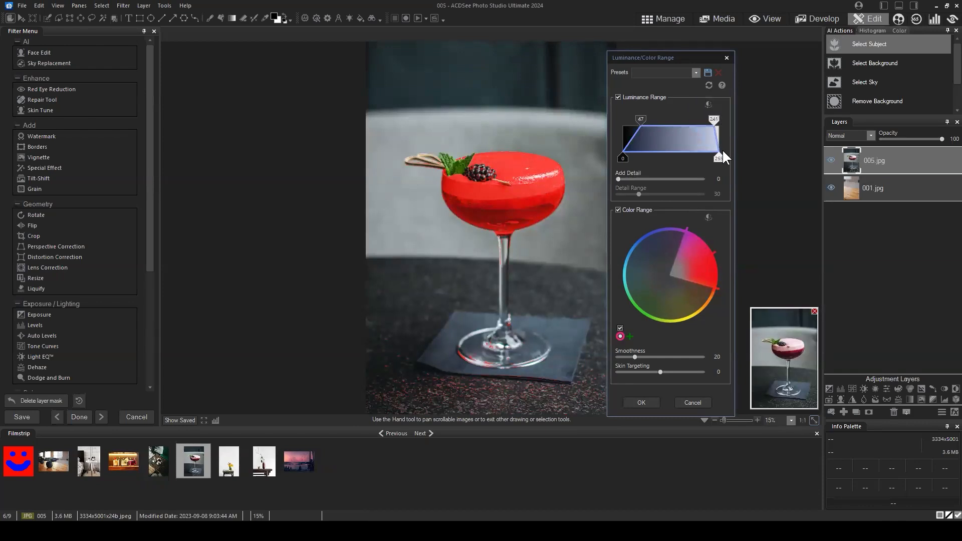
{"action": "left_click_drag", "start_coordinate": [720, 158], "coordinate": [718, 157]}
{"action": "left_click_drag", "start_coordinate": [715, 120], "coordinate": [711, 119]}
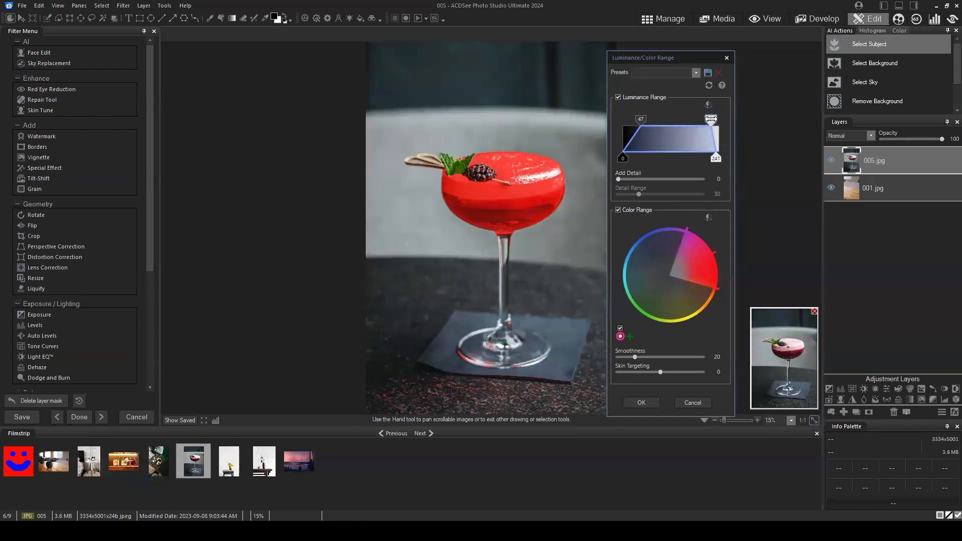
{"action": "left_click_drag", "start_coordinate": [715, 159], "coordinate": [729, 174]}
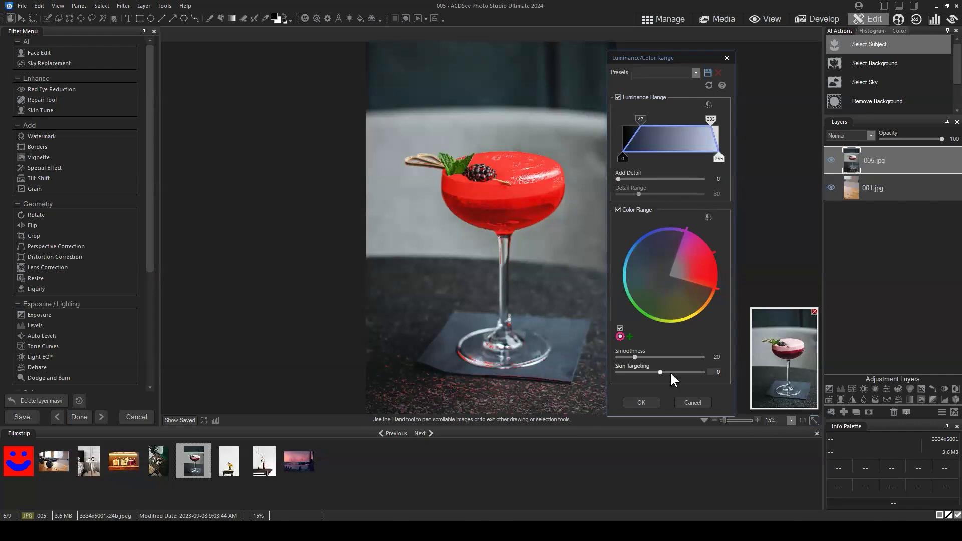
{"action": "left_click", "coordinate": [641, 403]}
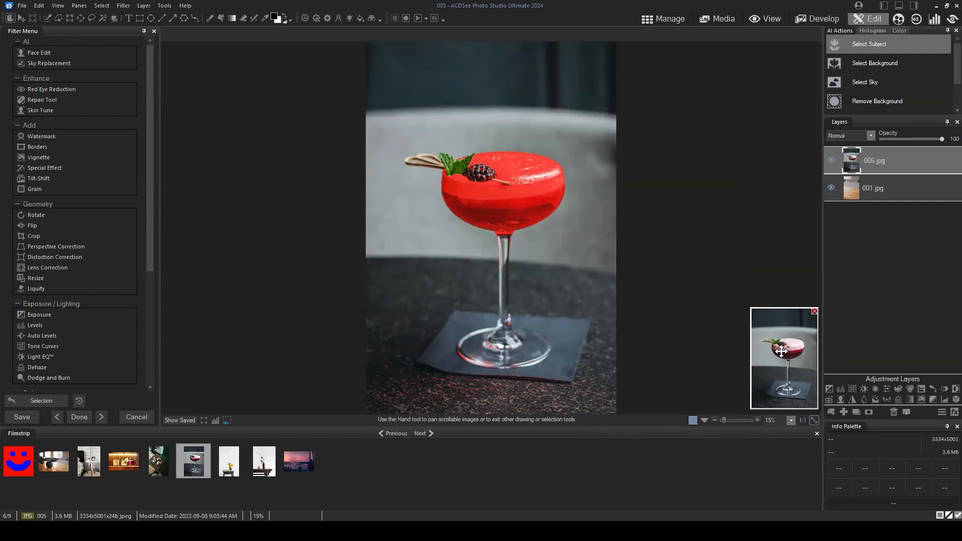
- Erase the stray selection from the table and napkin around the glass base with the selection brush at size 278
{"action": "left_click", "coordinate": [900, 156]}
{"action": "left_click_drag", "start_coordinate": [783, 350], "coordinate": [786, 390]}
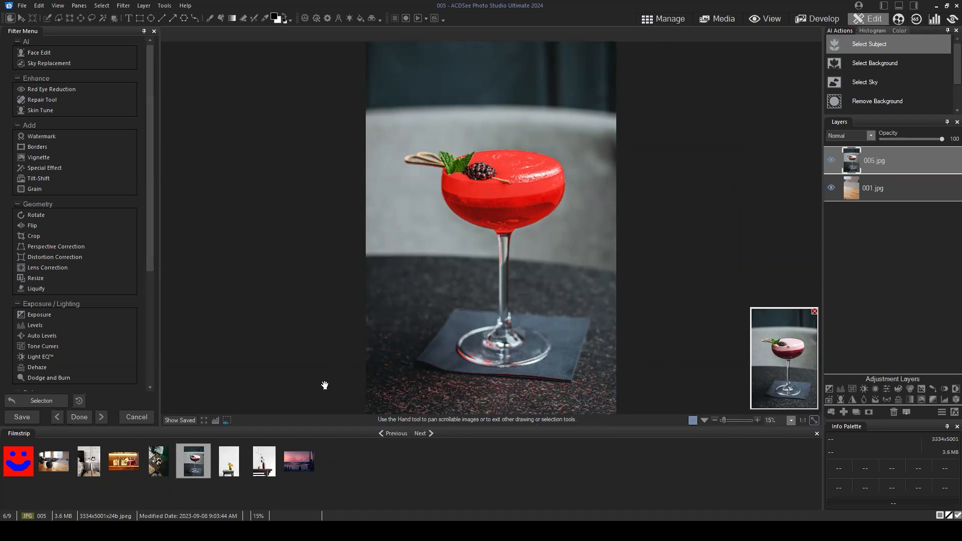
{"action": "left_click", "coordinate": [45, 17]}
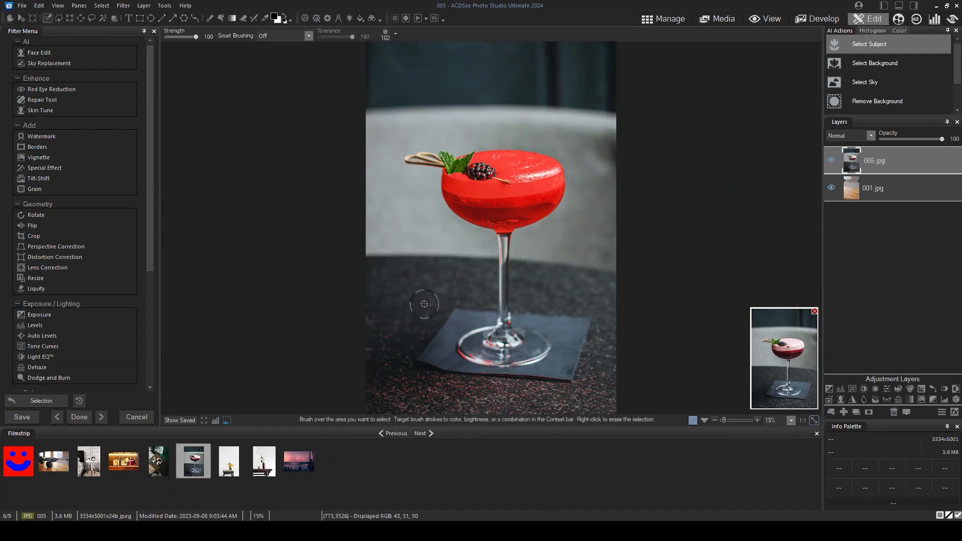
{"action": "scroll", "coordinate": [417, 300], "scroll_direction": "up", "scroll_amount": 10}
{"action": "left_click_drag", "start_coordinate": [389, 278], "coordinate": [392, 277]}
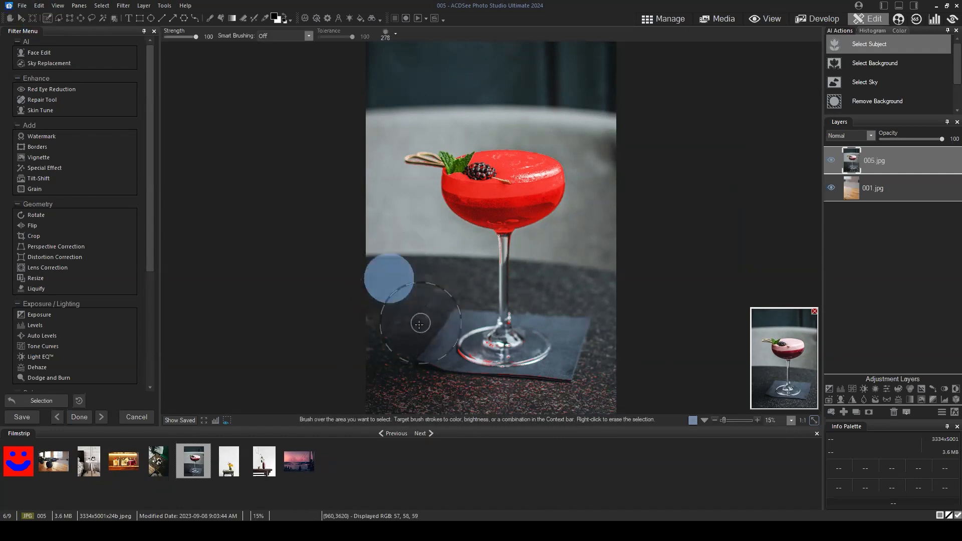
{"action": "key", "text": "ctrl+z"}
{"action": "left_click", "coordinate": [395, 311]}
{"action": "mouse_move", "coordinate": [378, 367]}
{"action": "left_mouse_down"}
{"action": "mouse_move", "coordinate": [341, 380]}
{"action": "mouse_move", "coordinate": [610, 390]}
{"action": "mouse_move", "coordinate": [495, 392]}
{"action": "mouse_move", "coordinate": [539, 326]}
{"action": "left_mouse_up"}
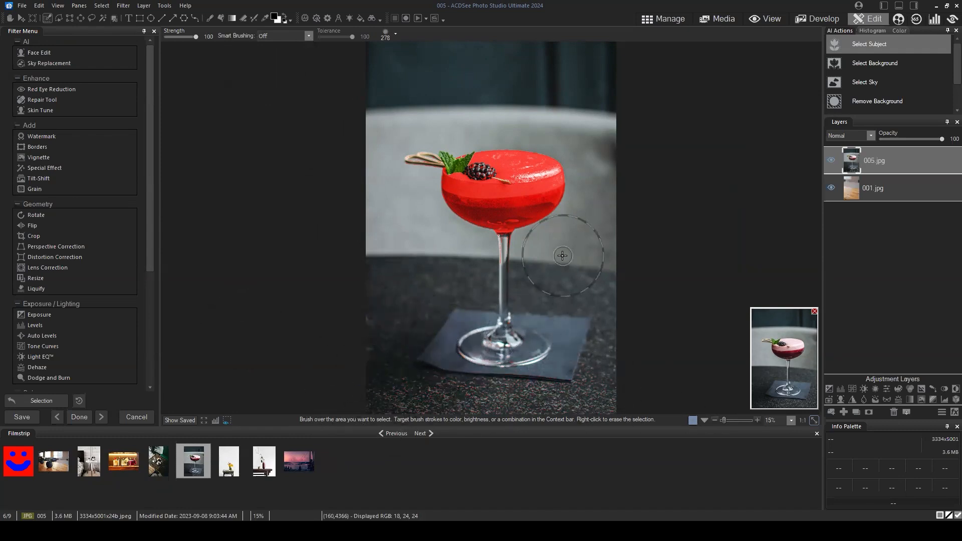
- Erase the leftover selection along the glass stem just below the bowl with the selection brush at size 23
{"action": "scroll", "coordinate": [552, 253], "scroll_direction": "up", "scroll_amount": 4}
{"action": "scroll", "coordinate": [551, 279], "scroll_direction": "down", "scroll_amount": 10}
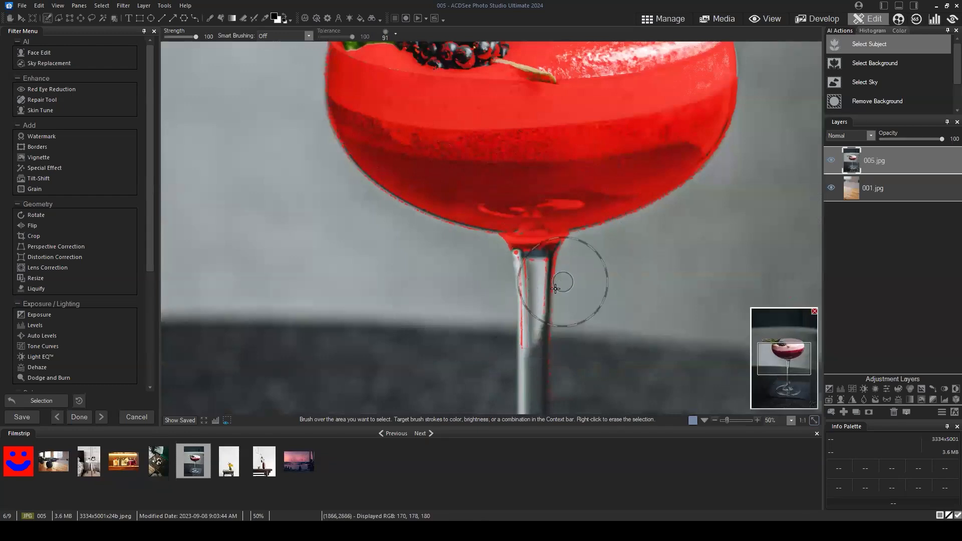
{"action": "left_click_drag", "start_coordinate": [782, 363], "coordinate": [788, 372]}
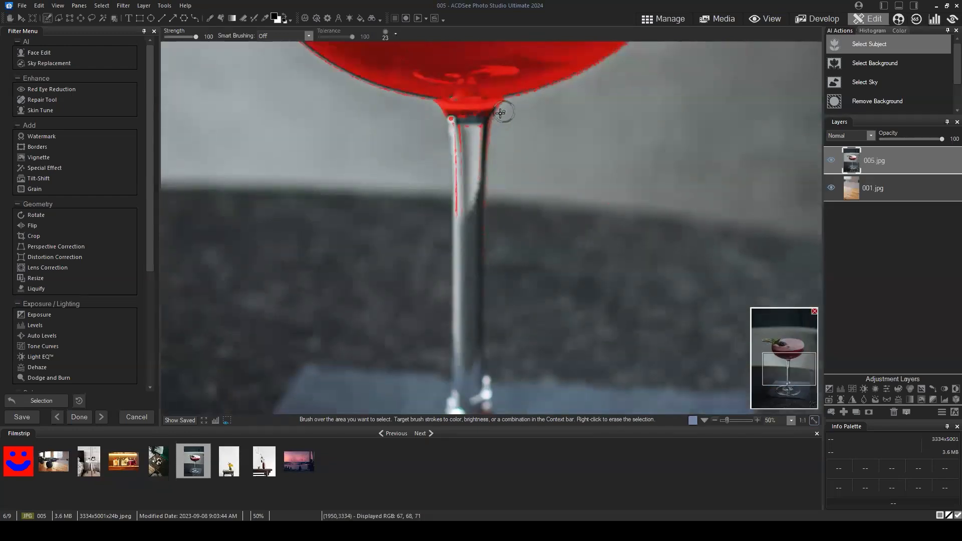
{"action": "mouse_move", "coordinate": [504, 111]}
{"action": "left_mouse_down"}
{"action": "mouse_move", "coordinate": [473, 199]}
{"action": "mouse_move", "coordinate": [492, 221]}
{"action": "mouse_move", "coordinate": [488, 147]}
{"action": "mouse_move", "coordinate": [472, 167]}
{"action": "mouse_move", "coordinate": [449, 153]}
{"action": "mouse_move", "coordinate": [469, 161]}
{"action": "mouse_move", "coordinate": [464, 142]}
{"action": "mouse_move", "coordinate": [430, 109]}
{"action": "mouse_move", "coordinate": [515, 115]}
{"action": "left_mouse_up"}
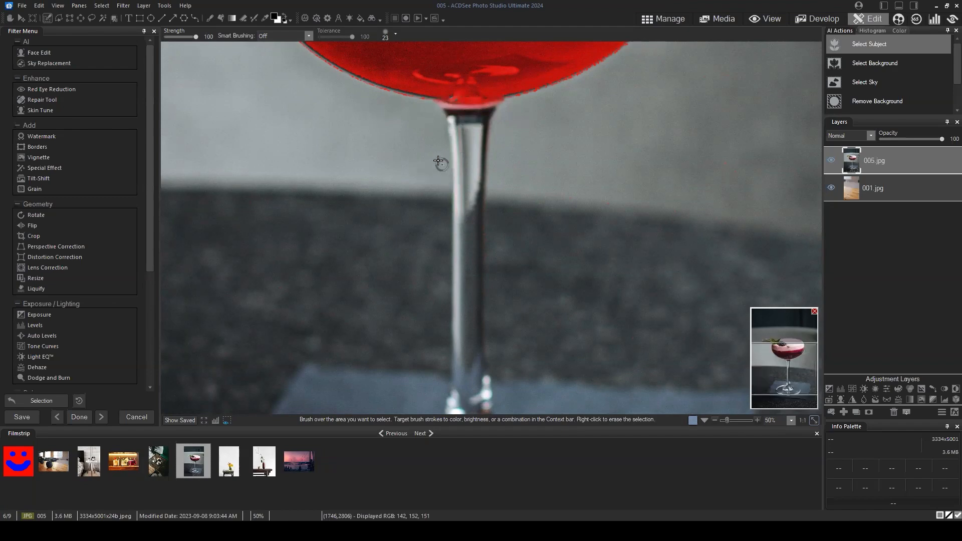
{"action": "scroll", "coordinate": [445, 168], "scroll_direction": "down", "scroll_amount": 4}
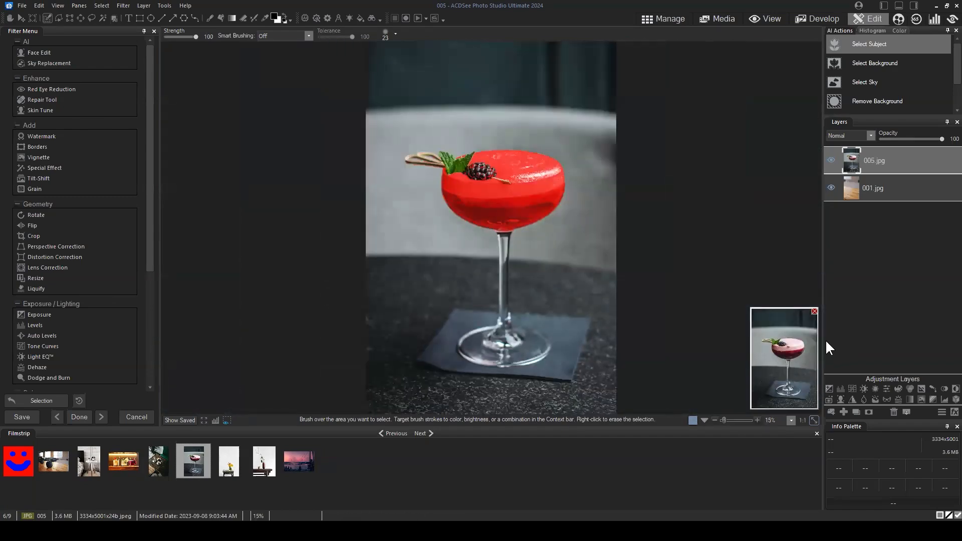
- Add a Vibrance adjustment layer masked to the selected drink and set its Hue to 32
{"action": "left_click", "coordinate": [885, 384]}
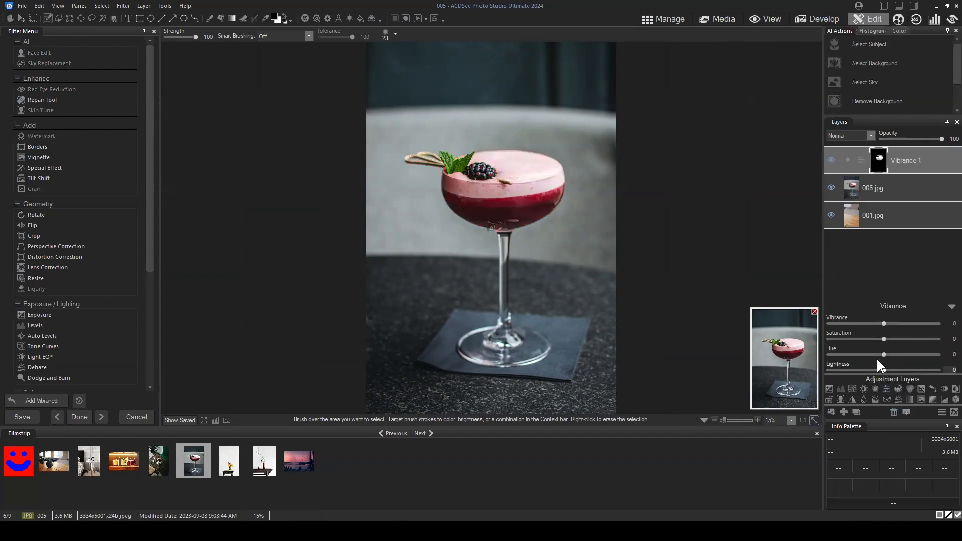
{"action": "left_click_drag", "start_coordinate": [884, 354], "coordinate": [901, 354]}
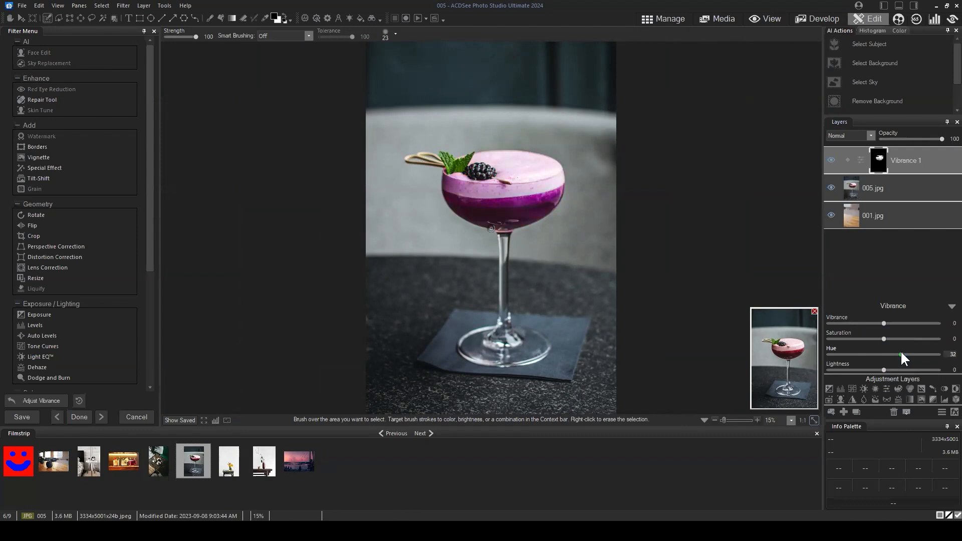
{"action": "scroll", "coordinate": [632, 267], "scroll_direction": "down", "scroll_amount": 1}
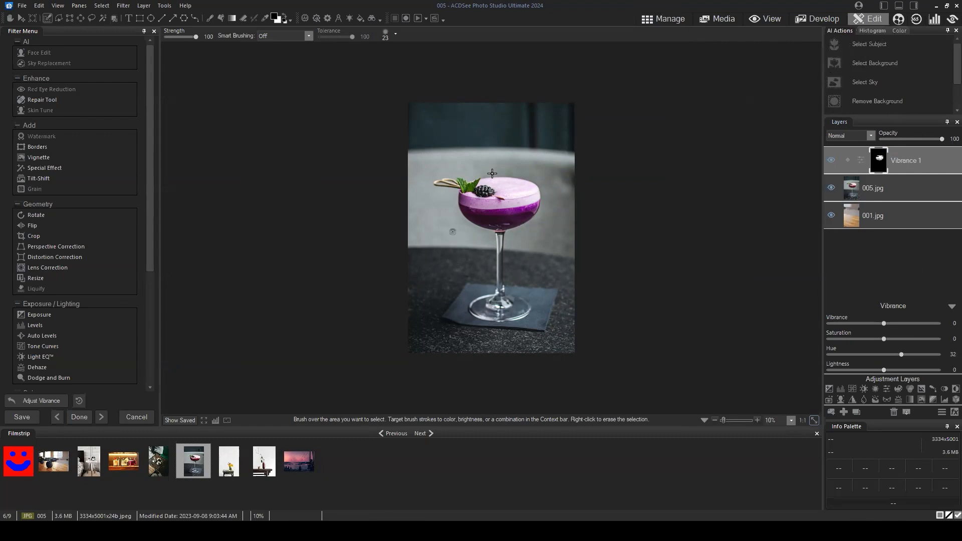
{"action": "scroll", "coordinate": [586, 181], "scroll_direction": "up", "scroll_amount": 1}
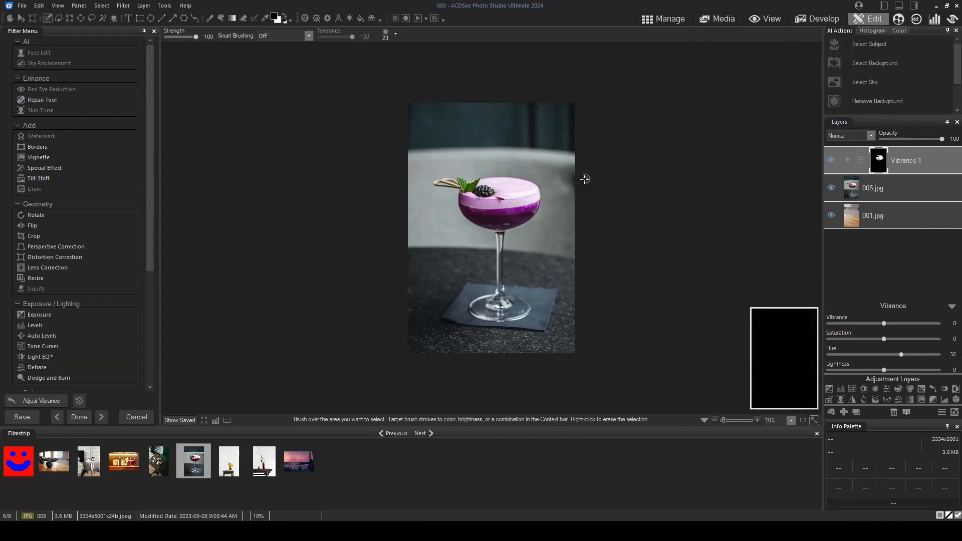
{"action": "scroll", "coordinate": [539, 239], "scroll_direction": "down", "scroll_amount": 1}
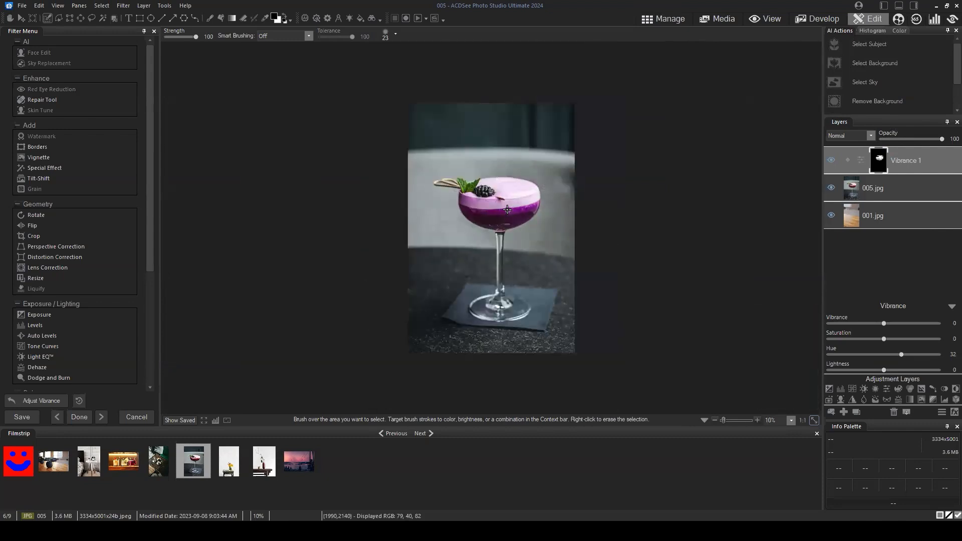
{"action": "left_click", "coordinate": [101, 5]}
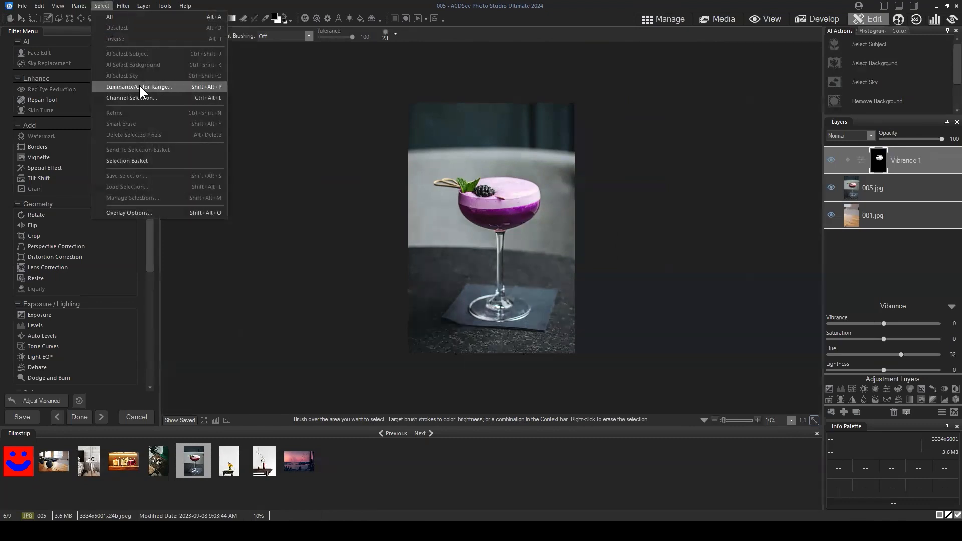
{"action": "left_click", "coordinate": [897, 273]}
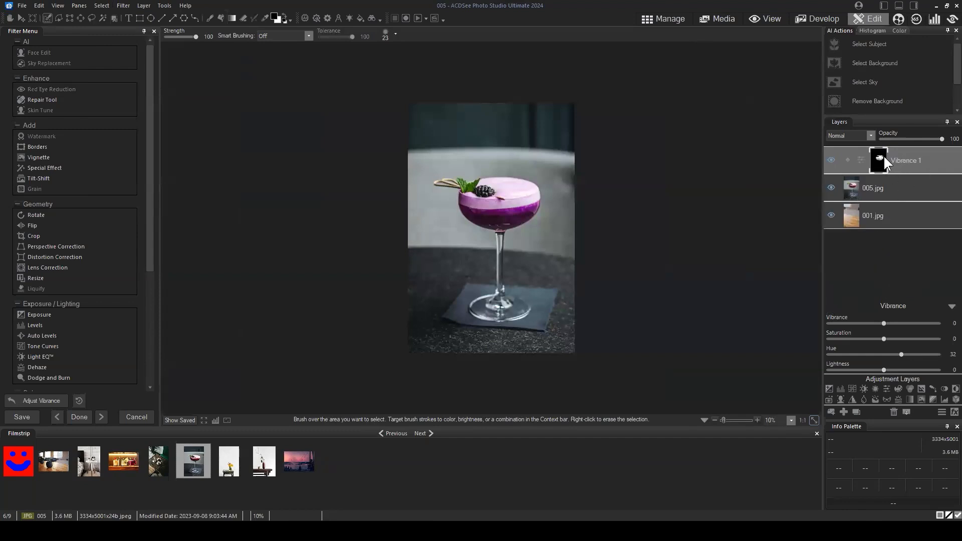
- Set the Vibrance adjustment layer's Hue to 29
{"action": "left_click", "coordinate": [909, 160]}
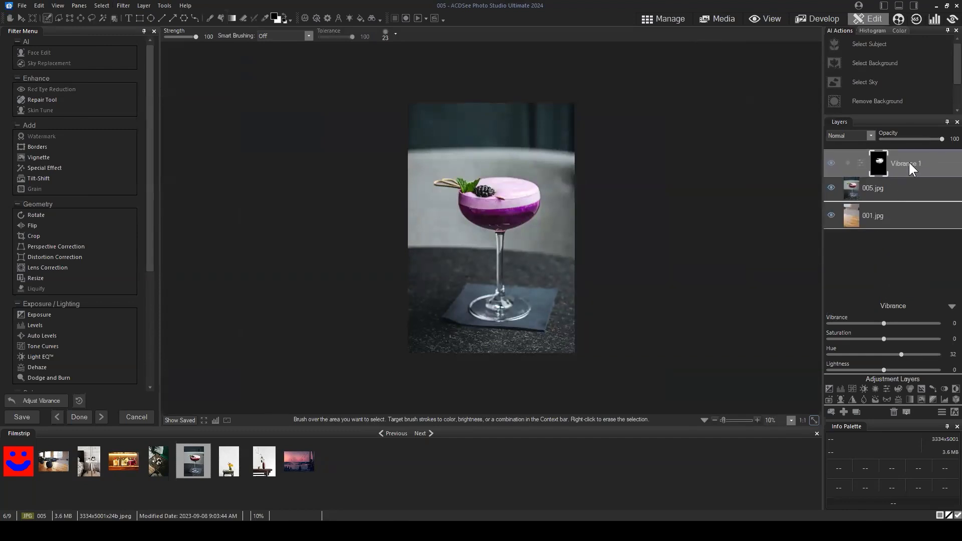
{"action": "mouse_move", "coordinate": [909, 164]}
{"action": "left_mouse_down"}
{"action": "mouse_move", "coordinate": [901, 161]}
{"action": "mouse_move", "coordinate": [914, 158]}
{"action": "mouse_move", "coordinate": [903, 159]}
{"action": "left_mouse_up"}
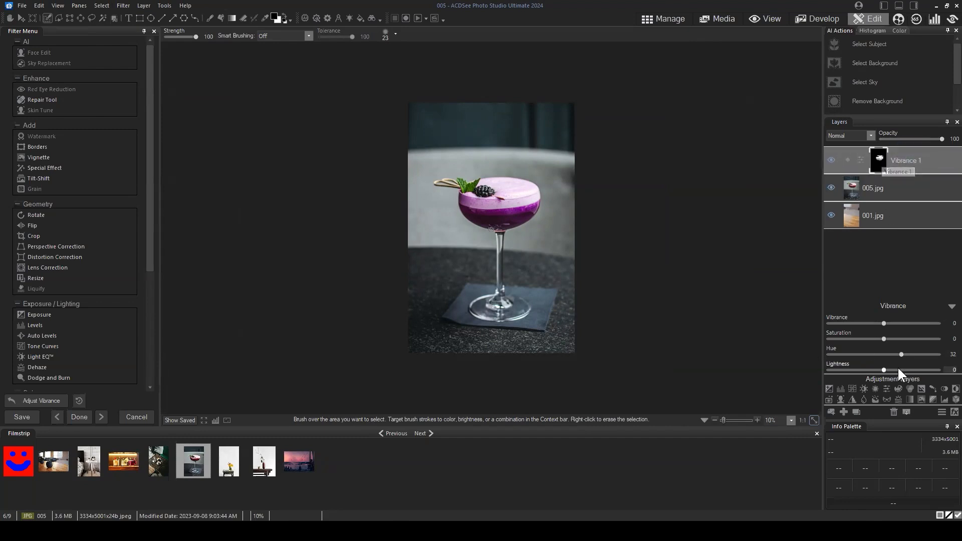
{"action": "left_click_drag", "start_coordinate": [906, 353], "coordinate": [910, 354]}
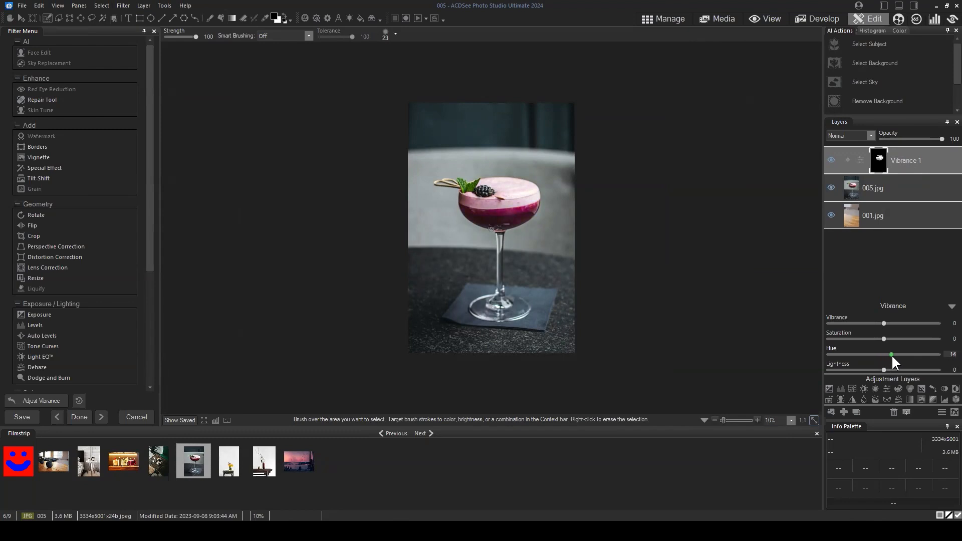
{"action": "left_click_drag", "start_coordinate": [891, 355], "coordinate": [899, 351]}
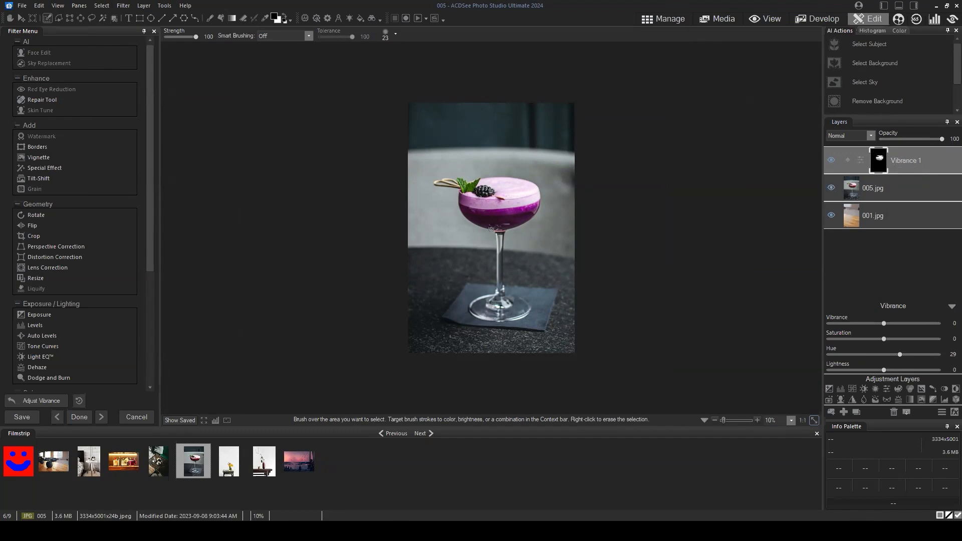
- Hide the Vibrance layer and start a Luminance/Color Range selection on 005.jpg with both the luminance and color ranges enabled
{"action": "left_click", "coordinate": [831, 159]}
{"action": "left_click", "coordinate": [859, 188]}
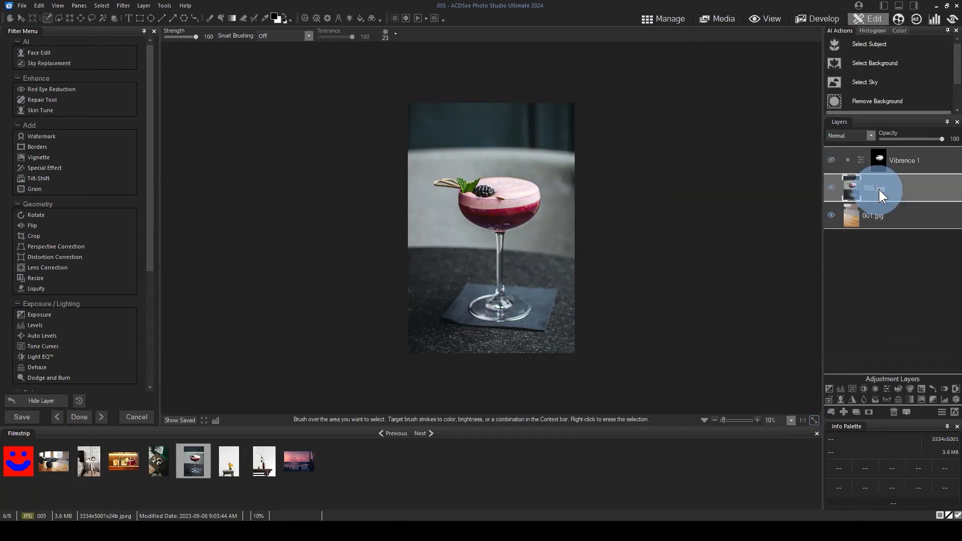
{"action": "left_click", "coordinate": [102, 5]}
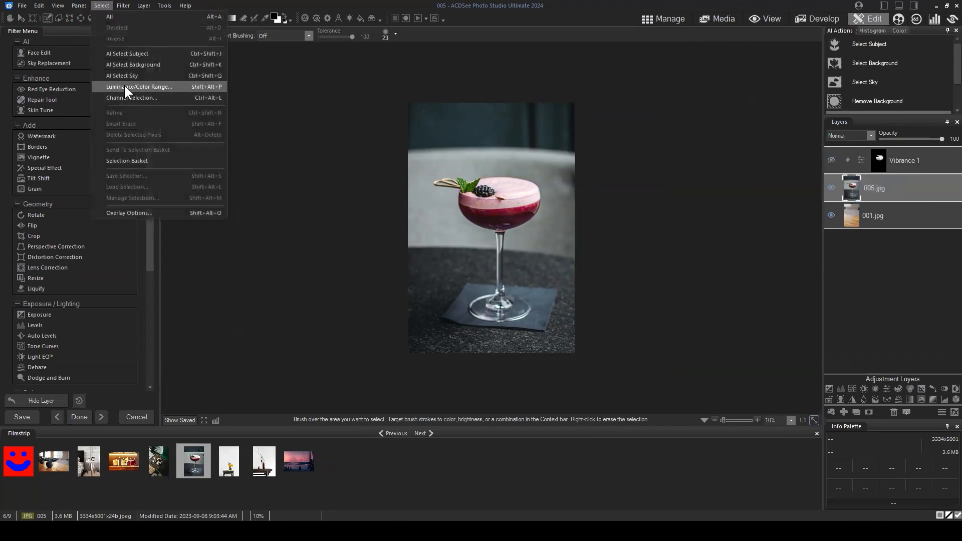
{"action": "left_click", "coordinate": [124, 86]}
{"action": "left_click", "coordinate": [428, 124]}
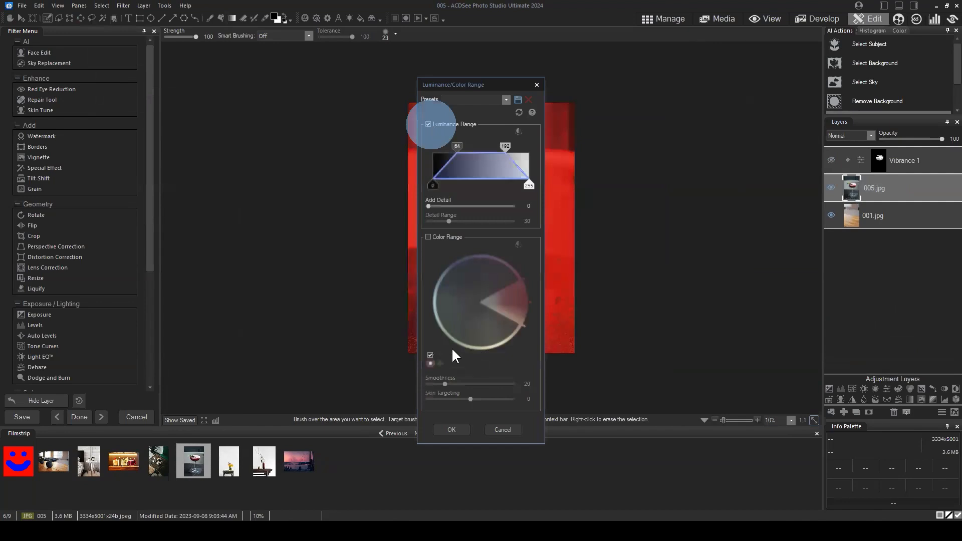
{"action": "left_click", "coordinate": [428, 236]}
- Widen the color range toward magenta, set the upper luminance handle to 231, and apply the drink selection
{"action": "left_click_drag", "start_coordinate": [479, 86], "coordinate": [675, 79]}
{"action": "left_click_drag", "start_coordinate": [716, 265], "coordinate": [699, 251]}
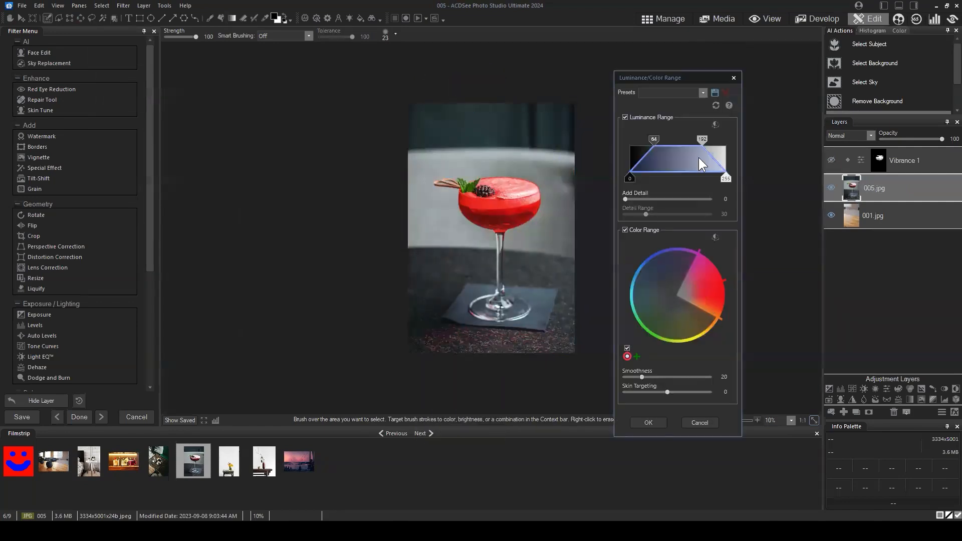
{"action": "left_click", "coordinate": [708, 140]}
{"action": "left_click_drag", "start_coordinate": [708, 140], "coordinate": [717, 140]}
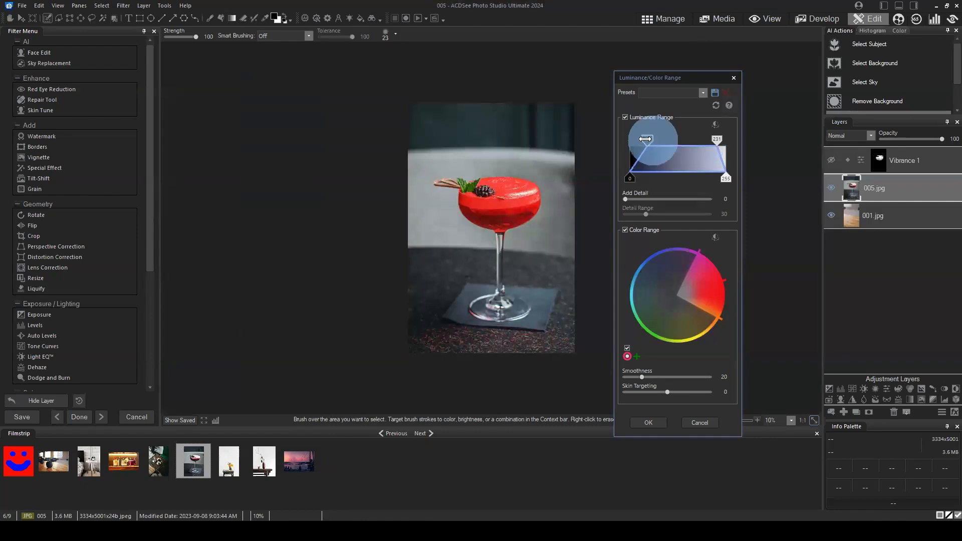
{"action": "left_click", "coordinate": [647, 422]}
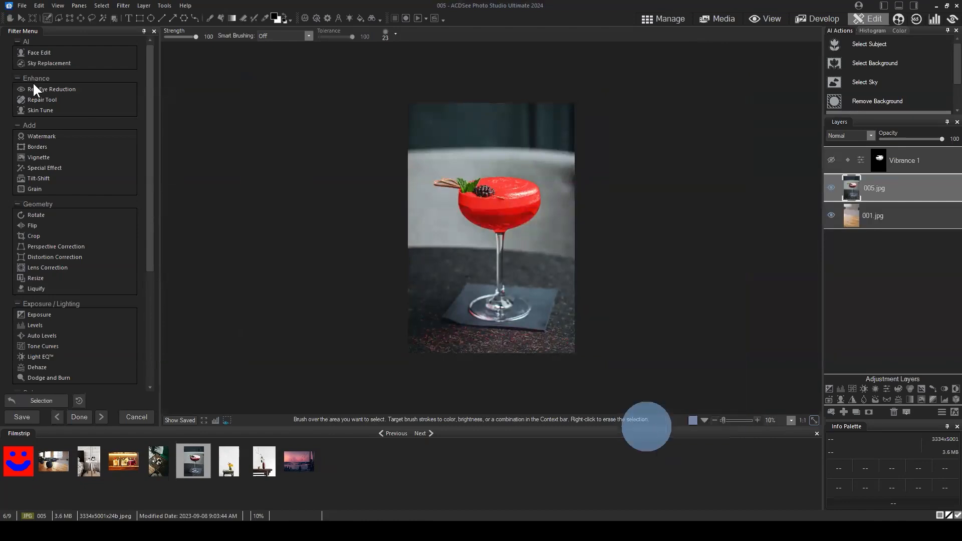
- Erase the leftover selection along the glass stem below the bowl with the selection brush at size 34
{"action": "left_click", "coordinate": [47, 19]}
{"action": "scroll", "coordinate": [473, 324], "scroll_direction": "up", "scroll_amount": 2}
{"action": "mouse_move", "coordinate": [478, 323]}
{"action": "left_mouse_down"}
{"action": "mouse_move", "coordinate": [504, 322]}
{"action": "mouse_move", "coordinate": [501, 311]}
{"action": "left_mouse_up"}
{"action": "key", "text": "ctrl+z"}
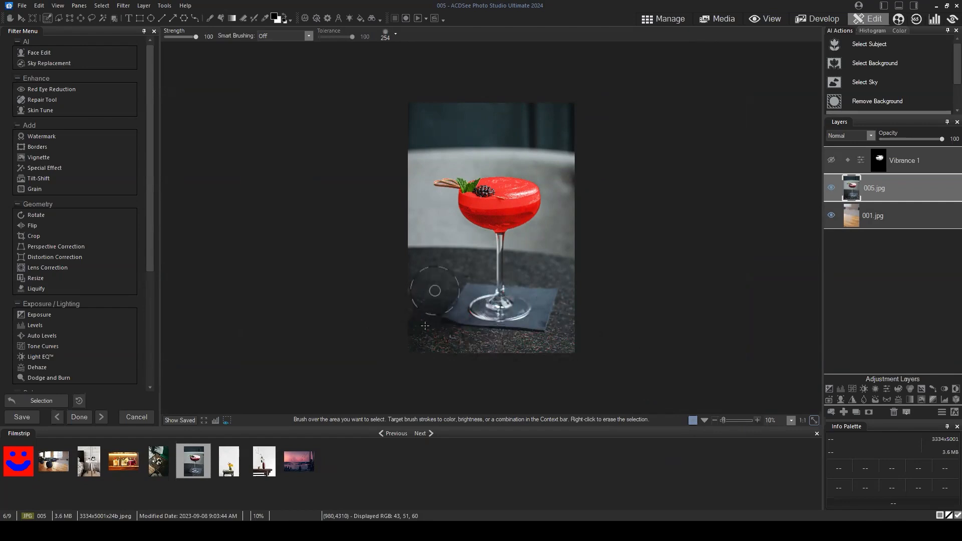
{"action": "scroll", "coordinate": [521, 216], "scroll_direction": "down", "scroll_amount": 1}
{"action": "scroll", "coordinate": [531, 214], "scroll_direction": "up", "scroll_amount": 5}
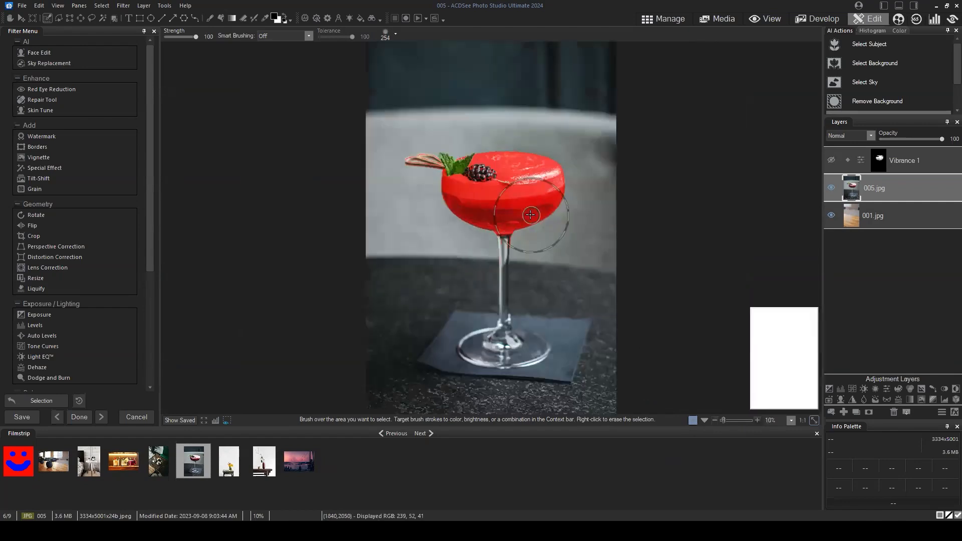
{"action": "scroll", "coordinate": [533, 271], "scroll_direction": "down", "scroll_amount": 7}
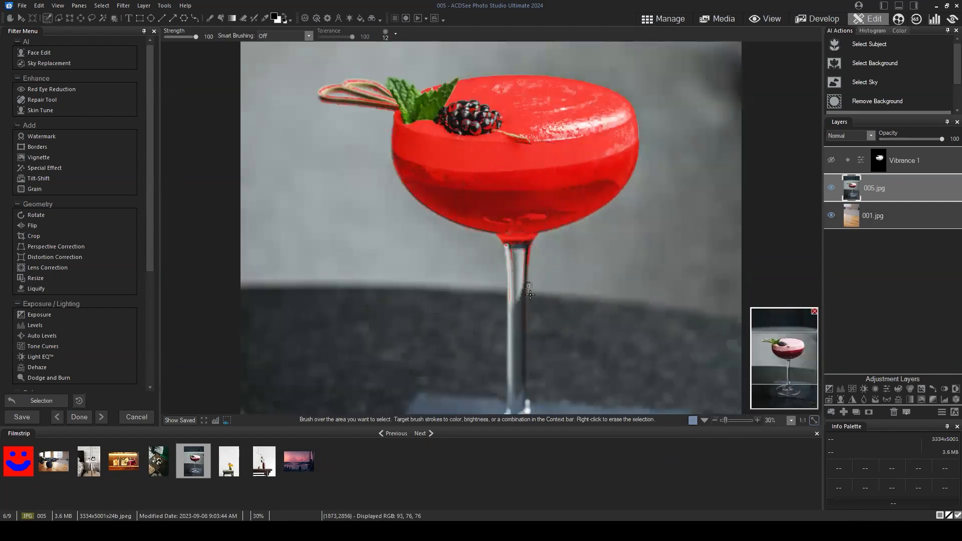
{"action": "mouse_move", "coordinate": [534, 280]}
{"action": "left_mouse_down"}
{"action": "mouse_move", "coordinate": [526, 350]}
{"action": "mouse_move", "coordinate": [534, 279]}
{"action": "left_mouse_up"}
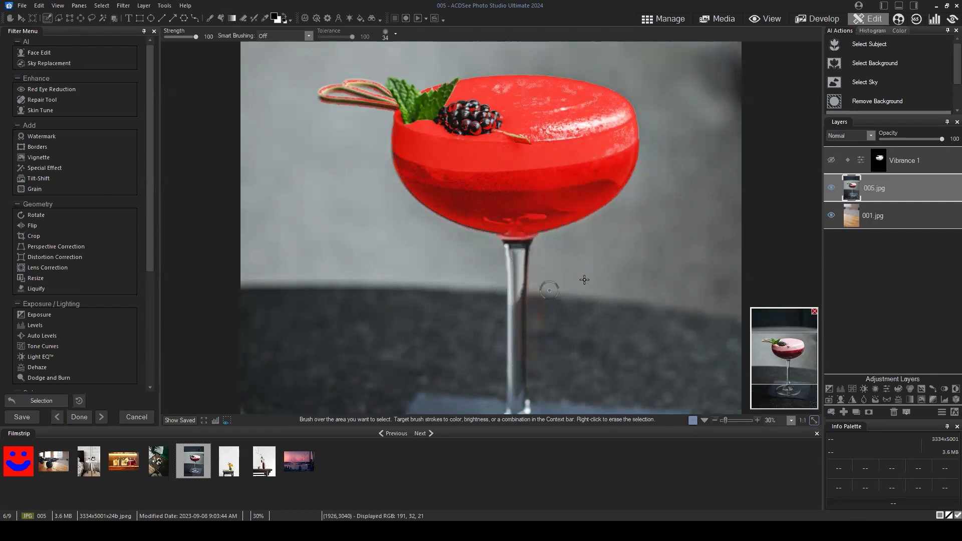
{"action": "scroll", "coordinate": [513, 236], "scroll_direction": "down", "scroll_amount": 2}
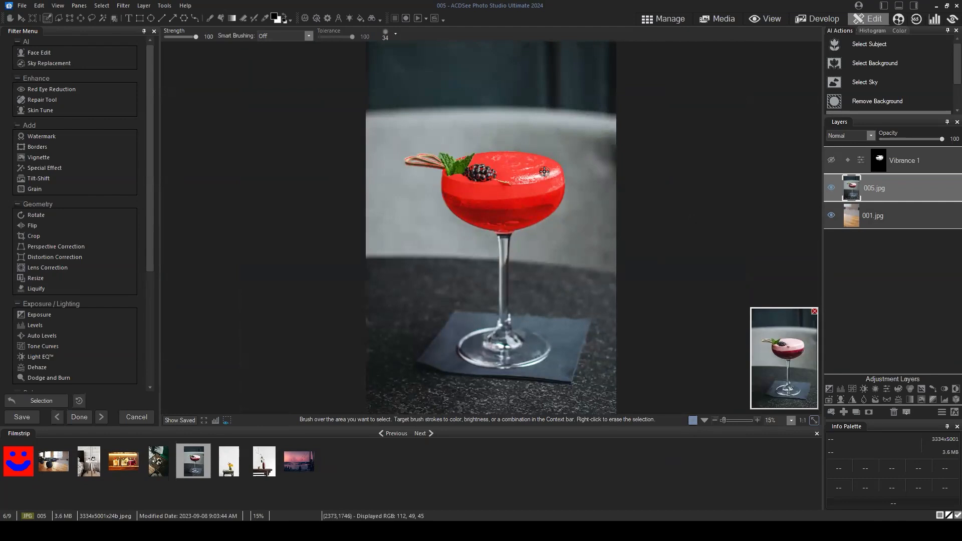
- Duplicate the 005.jpg layer and keep the copy selected
{"action": "left_click", "coordinate": [892, 188]}
{"action": "left_click", "coordinate": [856, 411]}
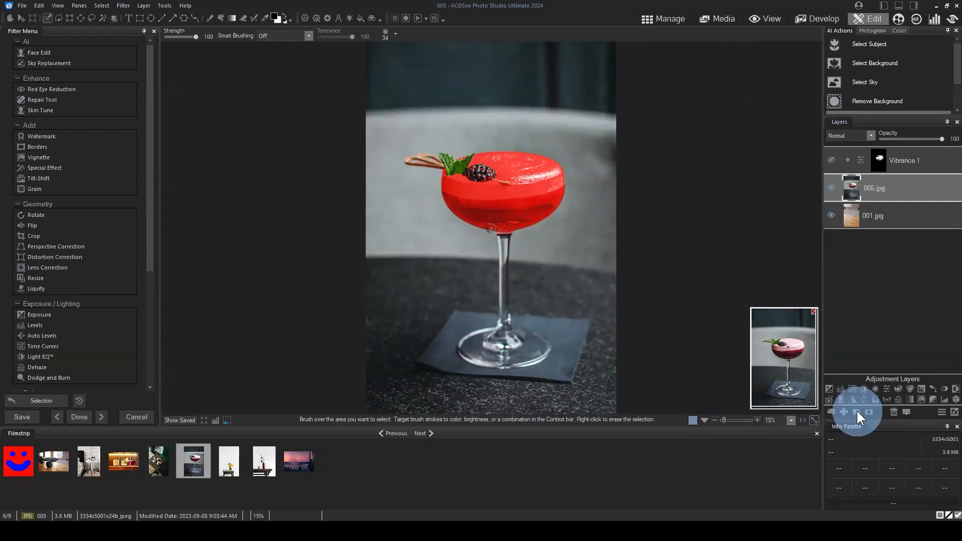
{"action": "left_click", "coordinate": [830, 188]}
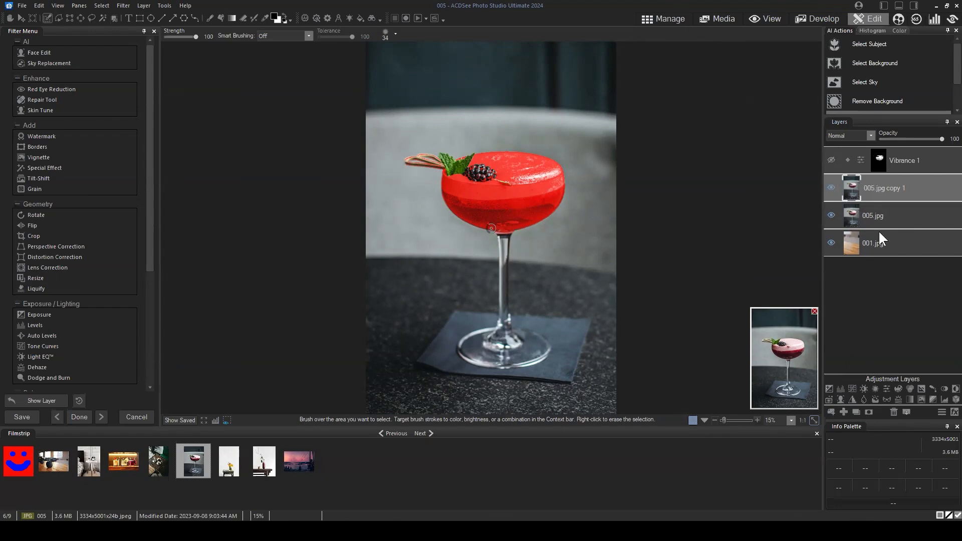
{"action": "left_click", "coordinate": [884, 186]}
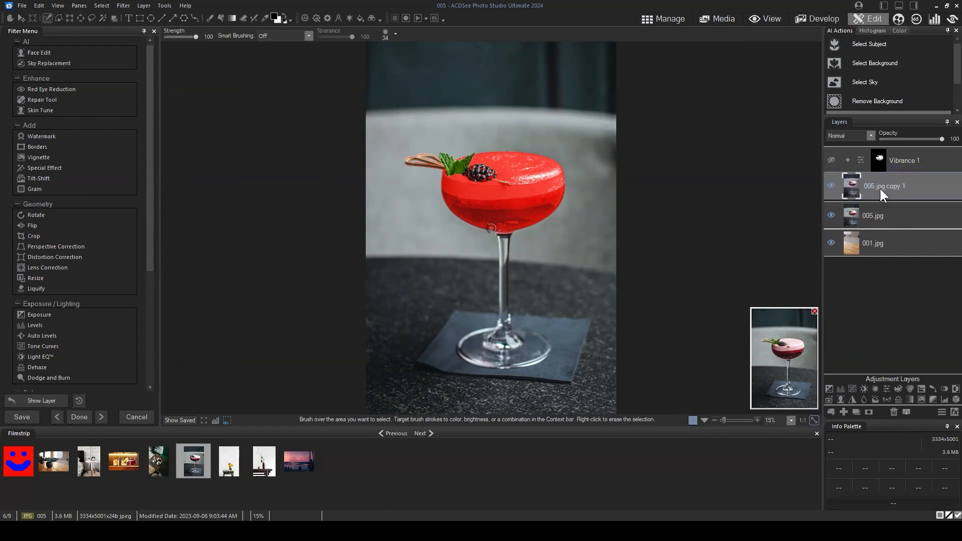
- Rename the duplicated layer as Red part of cup
{"action": "right_click", "coordinate": [878, 185]}
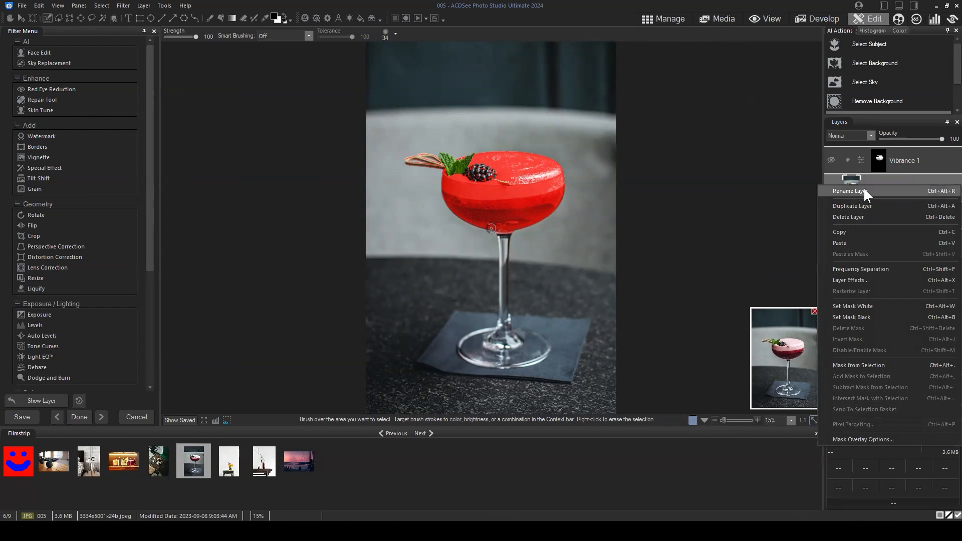
{"action": "left_click", "coordinate": [863, 188]}
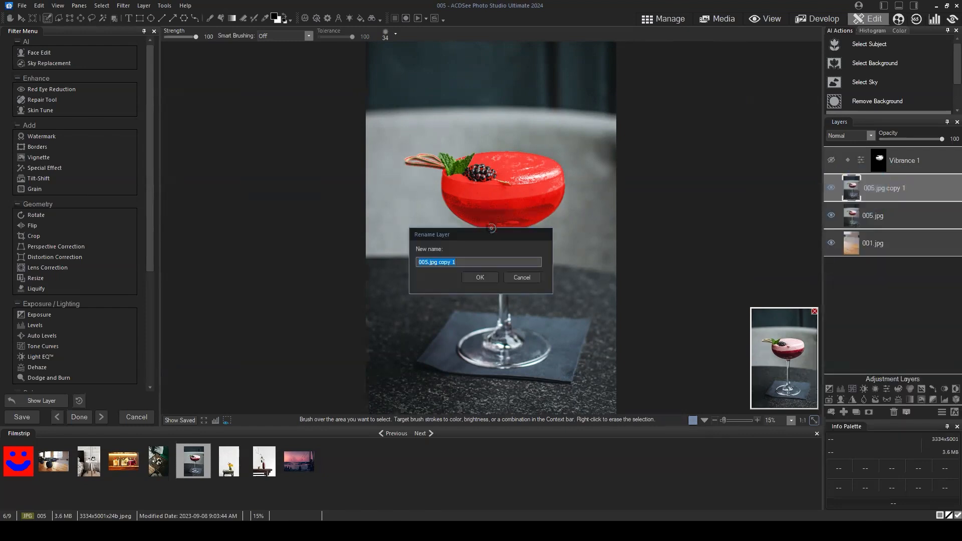
{"action": "type", "text": "Red part of cup"}
{"action": "key", "text": "Return"}
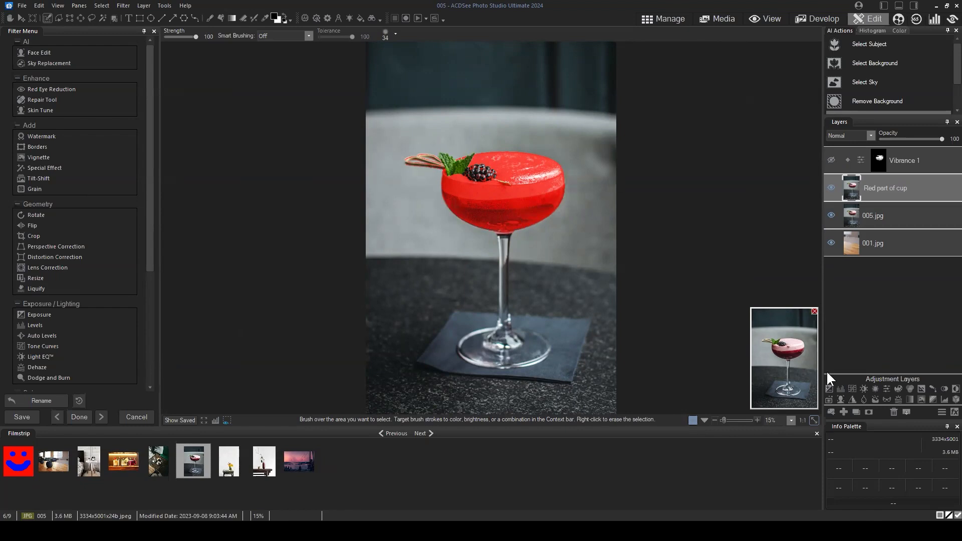
- Add a layer mask to the Red part of cup layer from the drink selection and clear the selection
{"action": "left_click", "coordinate": [867, 412]}
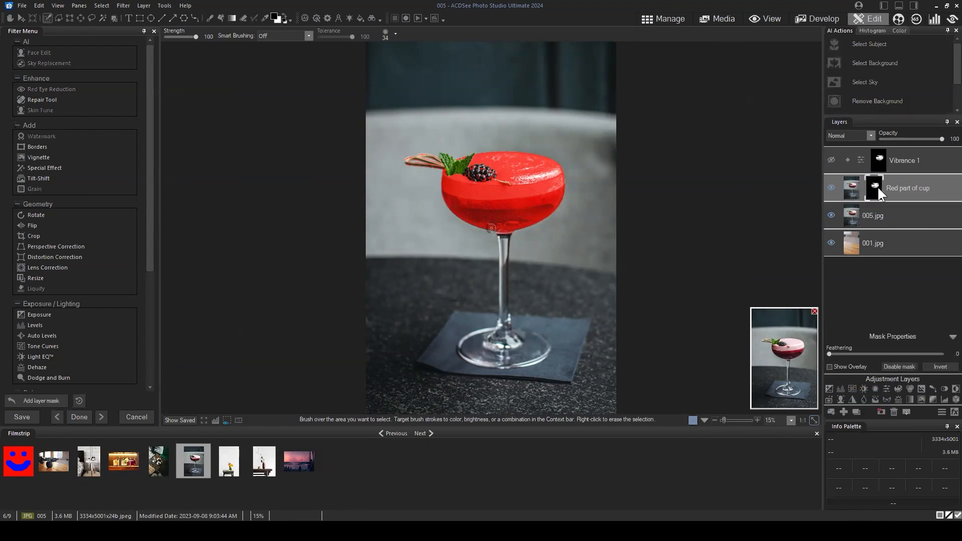
{"action": "mouse_move", "coordinate": [923, 183]}
{"action": "left_mouse_down"}
{"action": "mouse_move", "coordinate": [918, 169]}
{"action": "mouse_move", "coordinate": [912, 188]}
{"action": "left_mouse_up"}
{"action": "left_click", "coordinate": [101, 5]}
{"action": "left_click", "coordinate": [106, 27]}
{"action": "left_click", "coordinate": [902, 185]}
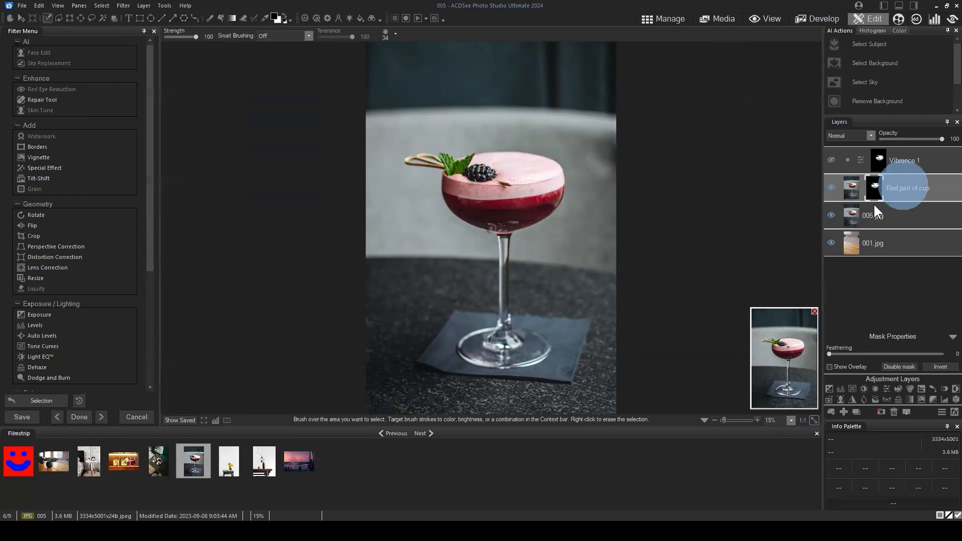
- Inspect the masked Red part of cup layer by temporarily hiding the 005.jpg and 001.jpg layers
{"action": "left_click", "coordinate": [830, 215]}
{"action": "left_click", "coordinate": [831, 243]}
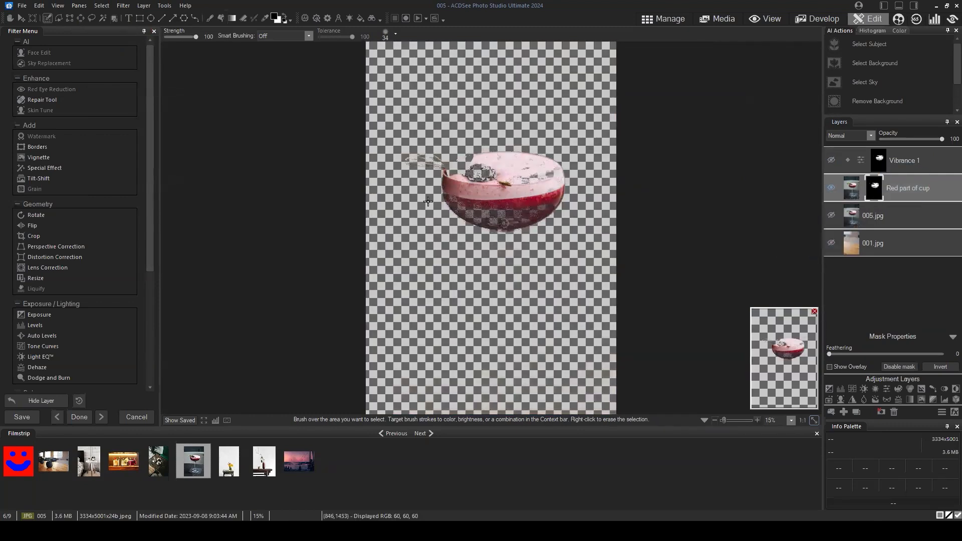
{"action": "left_click", "coordinate": [831, 243]}
{"action": "left_click", "coordinate": [833, 216]}
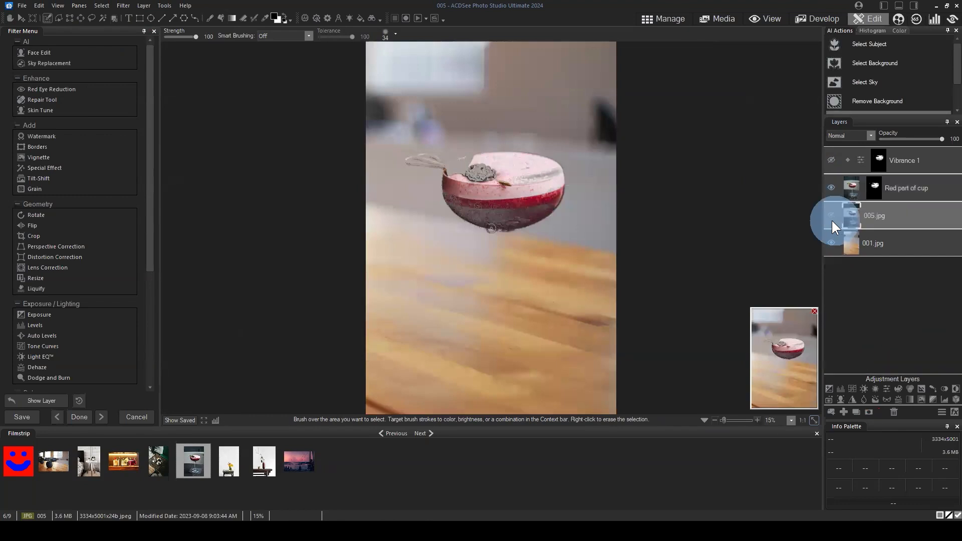
{"action": "left_click", "coordinate": [832, 189]}
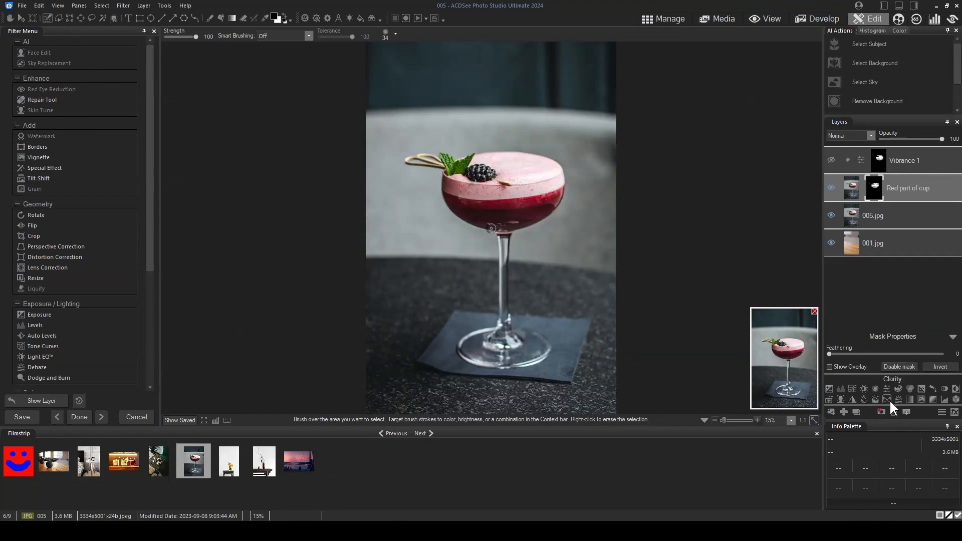
{"action": "left_click", "coordinate": [913, 186]}
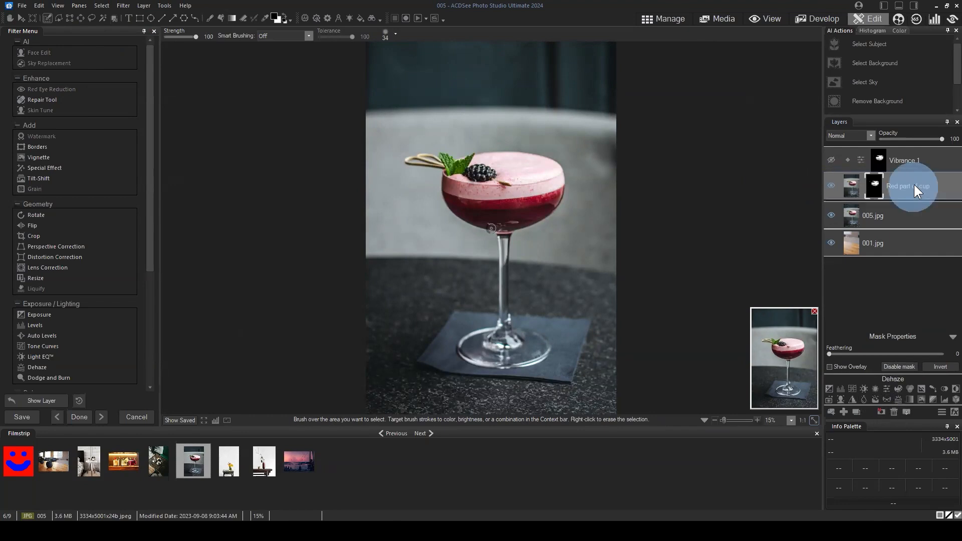
{"action": "left_click", "coordinate": [830, 187]}
{"action": "left_click", "coordinate": [914, 187]}
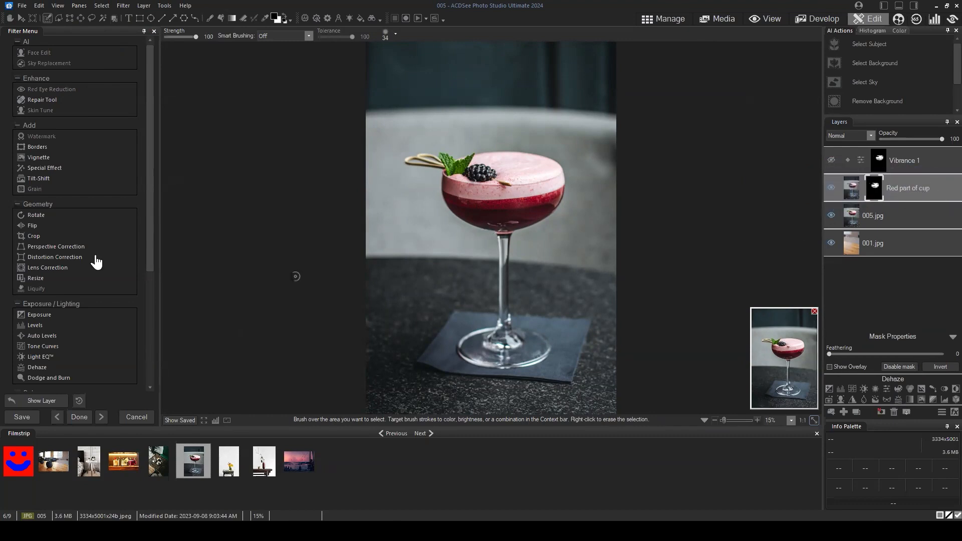
{"action": "scroll", "coordinate": [80, 225], "scroll_direction": "down", "scroll_amount": 3}
{"action": "scroll", "coordinate": [83, 240], "scroll_direction": "up", "scroll_amount": 4}
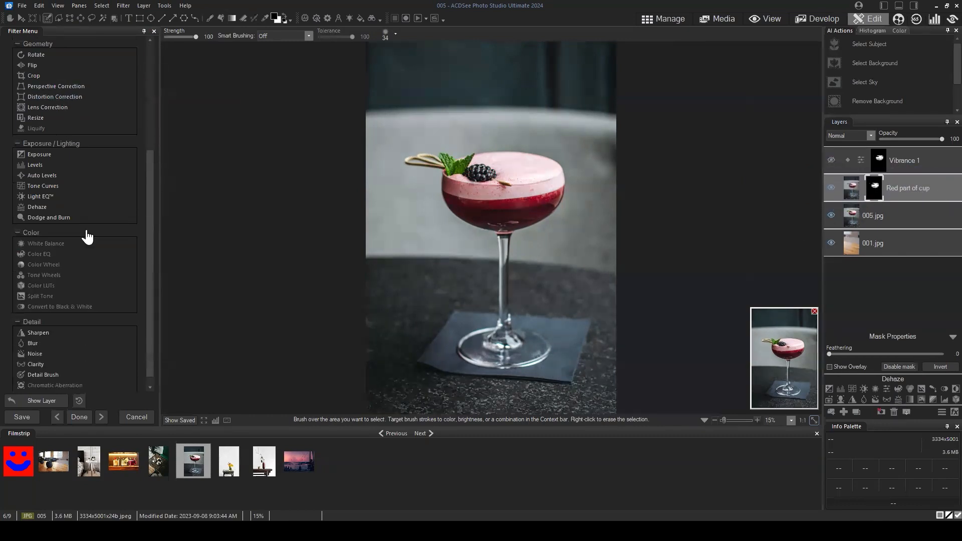
{"action": "scroll", "coordinate": [76, 231], "scroll_direction": "up", "scroll_amount": 1}
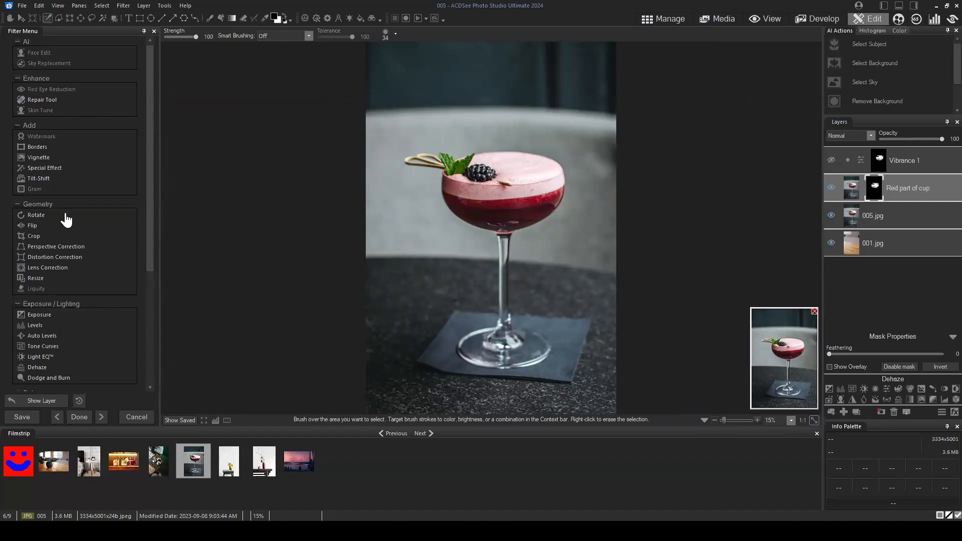
{"action": "left_click", "coordinate": [913, 168]}
{"action": "left_click", "coordinate": [913, 191]}
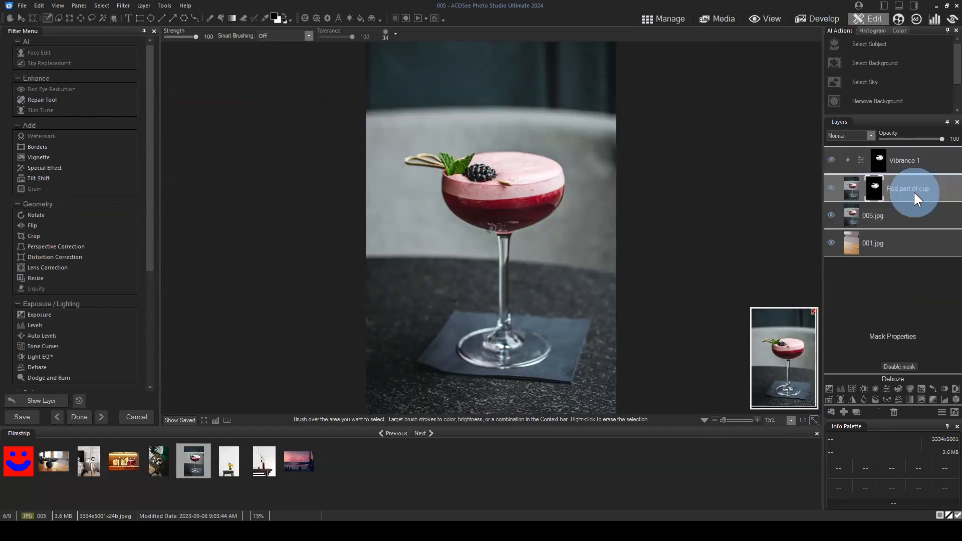
{"action": "scroll", "coordinate": [75, 271], "scroll_direction": "down", "scroll_amount": 6}
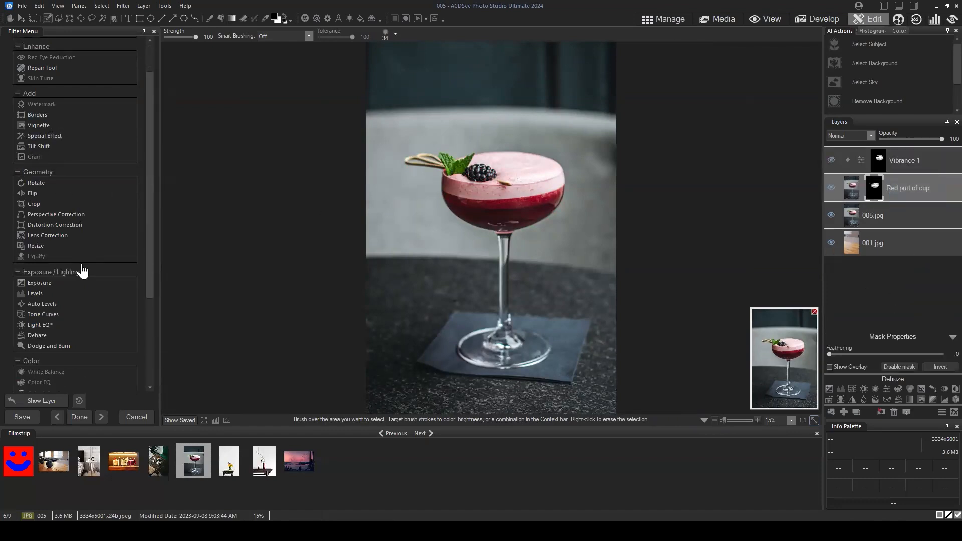
{"action": "scroll", "coordinate": [68, 263], "scroll_direction": "down", "scroll_amount": 2}
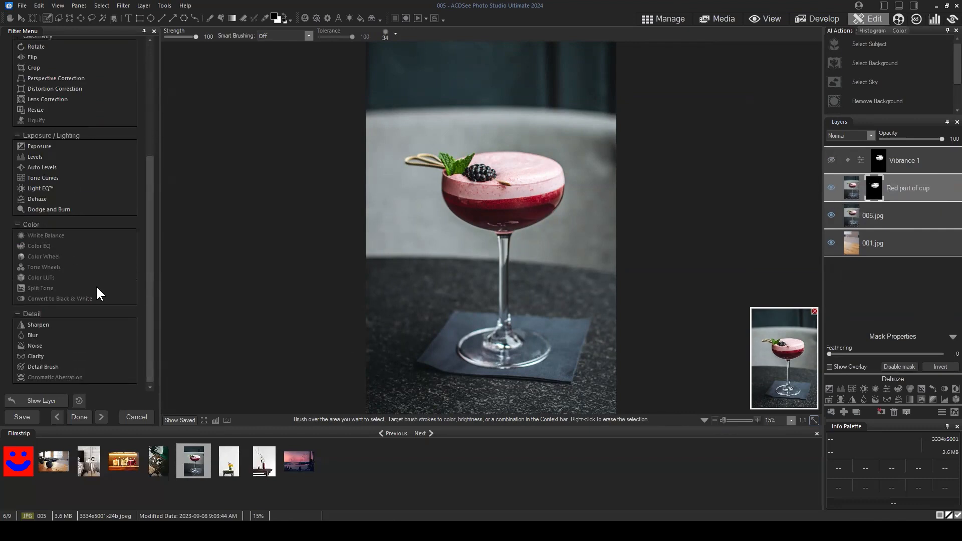
{"action": "left_click", "coordinate": [35, 346]}
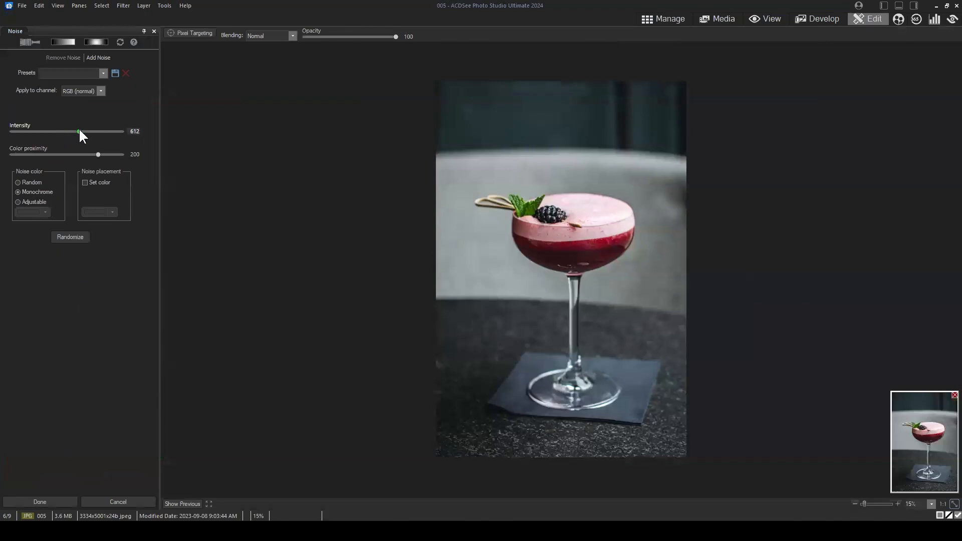
{"action": "mouse_move", "coordinate": [79, 131]}
{"action": "left_mouse_down"}
{"action": "mouse_move", "coordinate": [121, 131]}
{"action": "mouse_move", "coordinate": [91, 141]}
{"action": "left_mouse_up"}
{"action": "left_click", "coordinate": [90, 153]}
{"action": "left_click", "coordinate": [114, 503]}
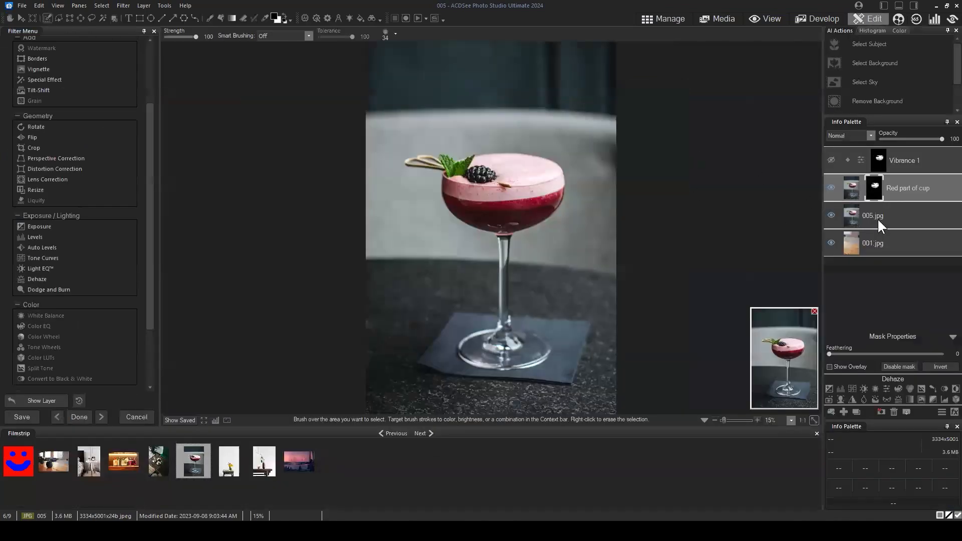
- Try a Noise Reduction adjustment layer above the Red part of cup layer
{"action": "left_click", "coordinate": [831, 188]}
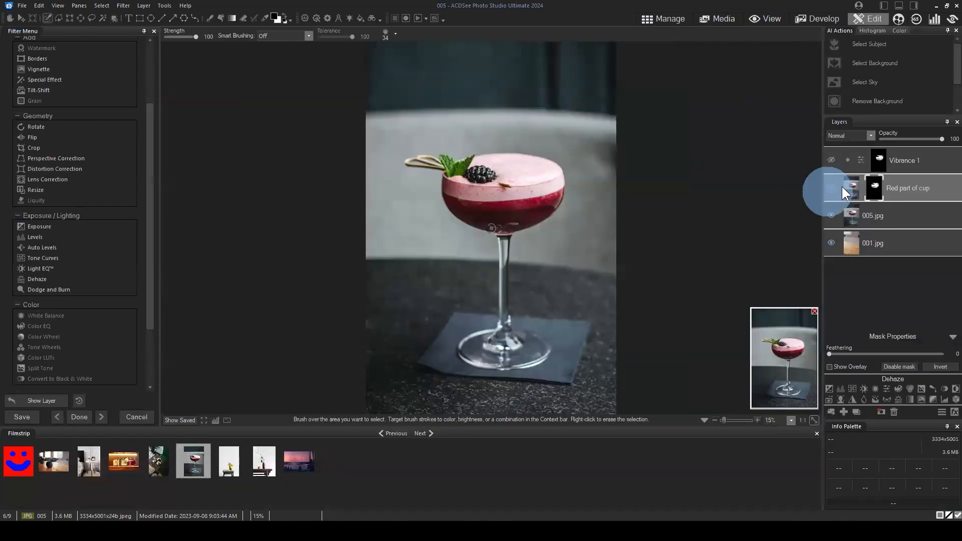
{"action": "left_click", "coordinate": [870, 396]}
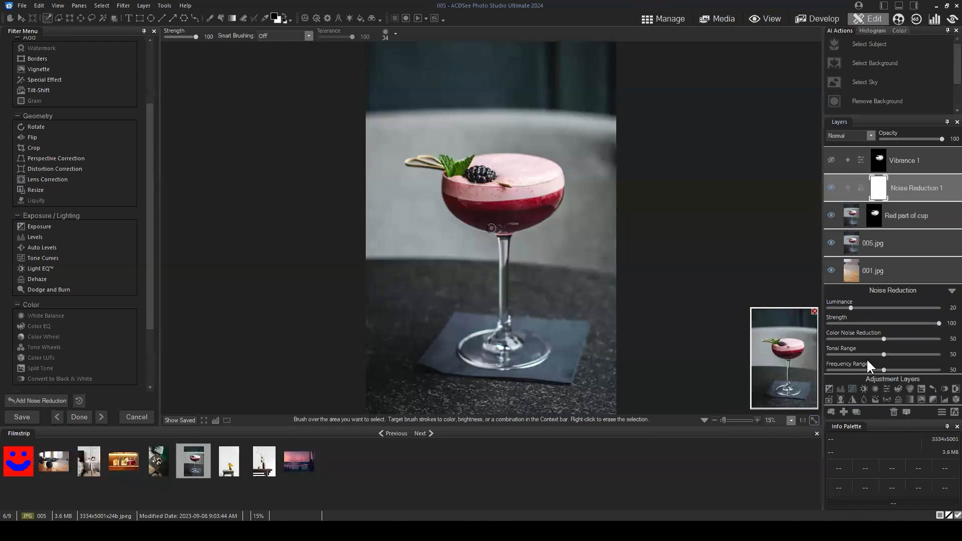
{"action": "left_click", "coordinate": [894, 411]}
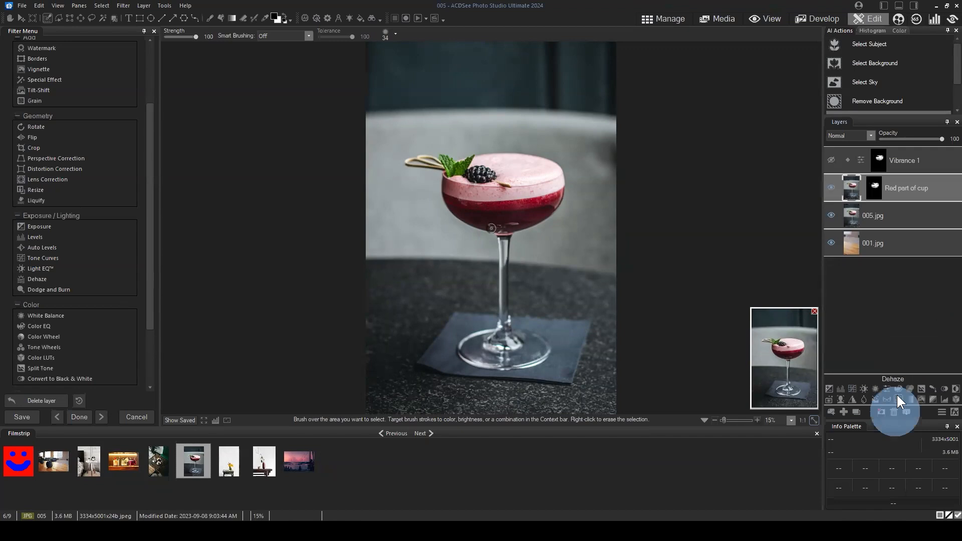
- Add a Clarity adjustment layer clipped to the Red part of cup layer, with Clarity 89, Orton 63 and Soft Light 28
{"action": "left_click", "coordinate": [887, 398]}
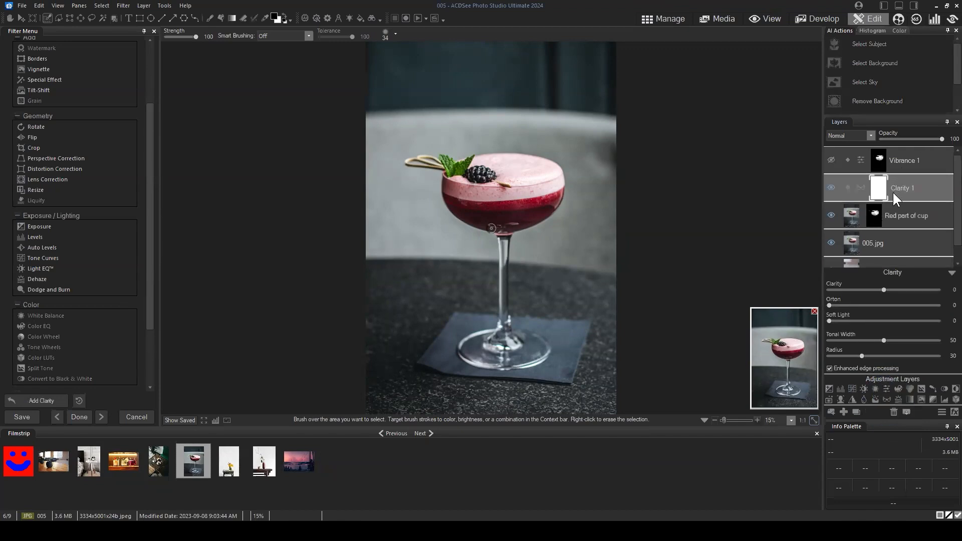
{"action": "left_click", "coordinate": [849, 188]}
{"action": "left_click_drag", "start_coordinate": [877, 289], "coordinate": [931, 290]}
{"action": "left_click_drag", "start_coordinate": [829, 305], "coordinate": [897, 305]}
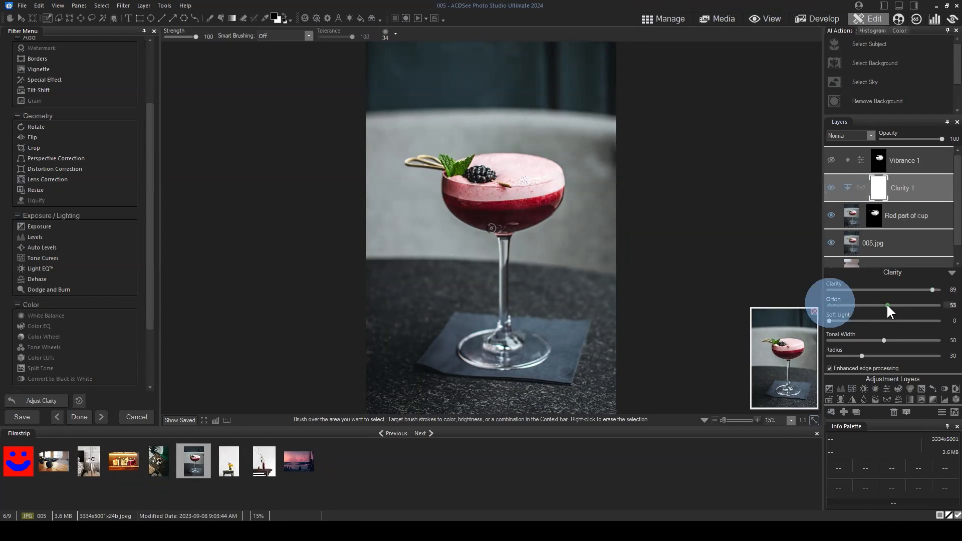
{"action": "left_click_drag", "start_coordinate": [829, 321], "coordinate": [859, 321]}
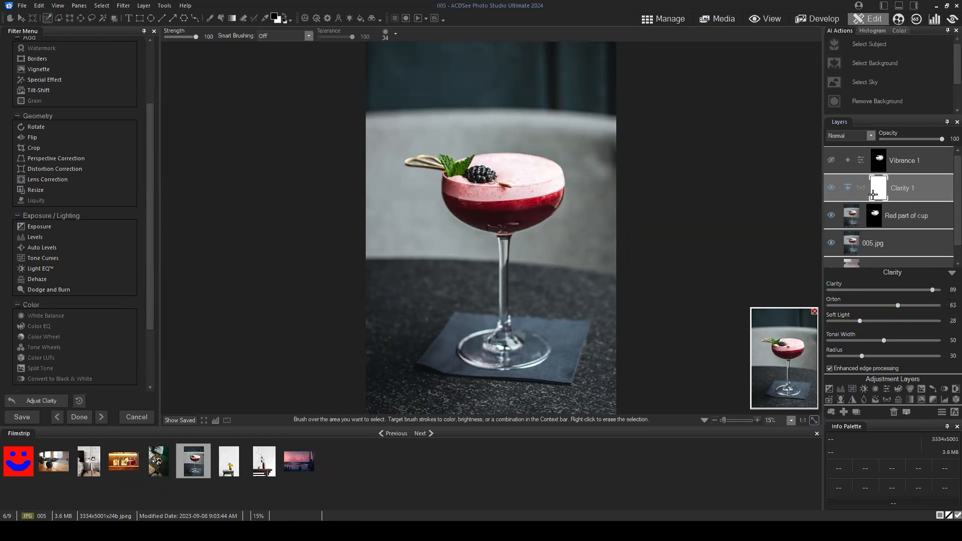
{"action": "left_click", "coordinate": [951, 273]}
{"action": "mouse_move", "coordinate": [901, 214]}
{"action": "left_mouse_down"}
{"action": "mouse_move", "coordinate": [903, 200]}
{"action": "mouse_move", "coordinate": [924, 204]}
{"action": "mouse_move", "coordinate": [910, 208]}
{"action": "left_mouse_up"}
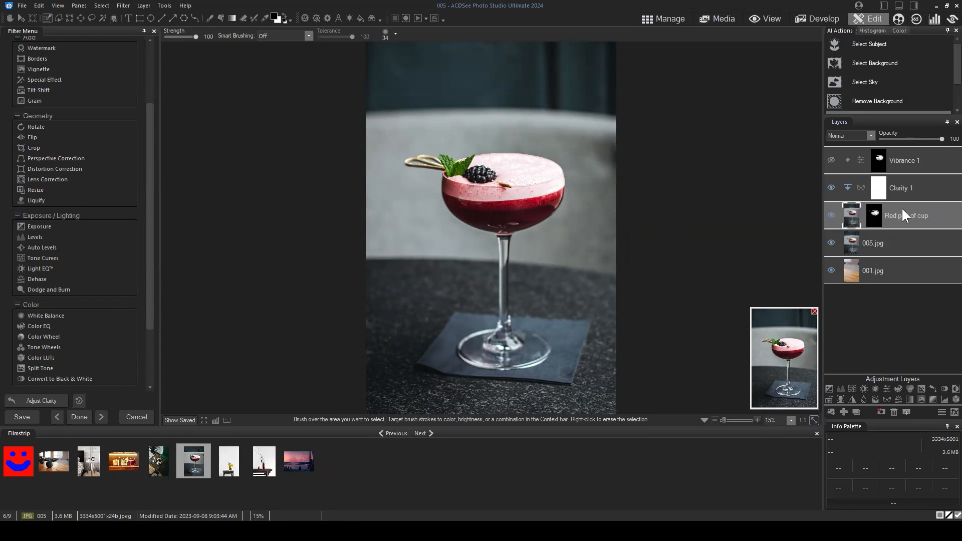
- Delete the Clarity 1 adjustment layer clipped to the Red part of cup layer
{"action": "left_click", "coordinate": [894, 187]}
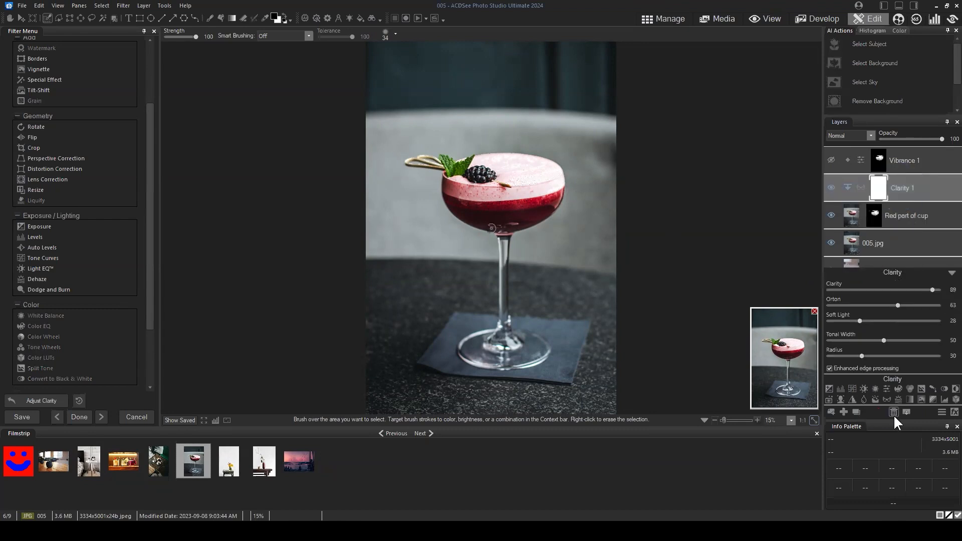
{"action": "left_click", "coordinate": [894, 413]}
- Try a Posterize adjustment layer clipped to the Red part of cup layer and delete it
{"action": "left_click", "coordinate": [933, 398]}
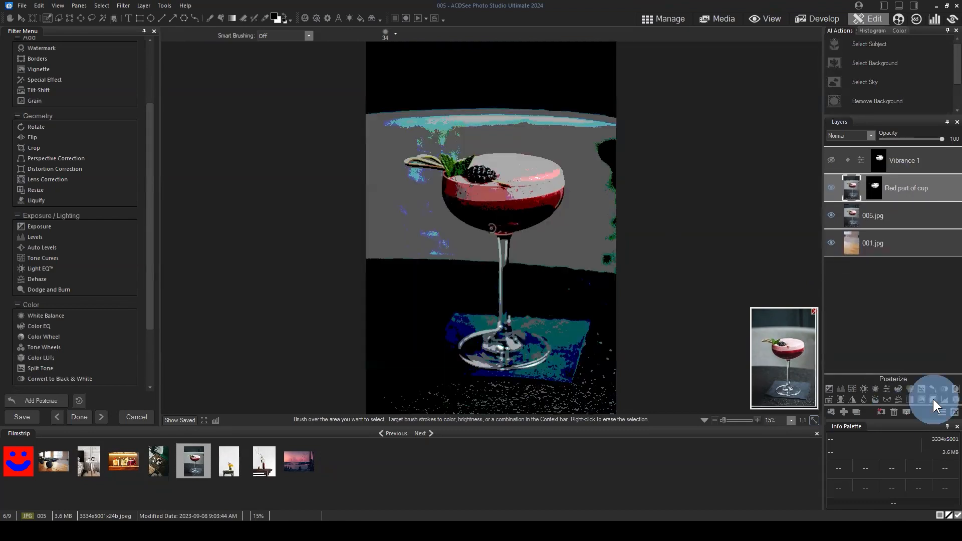
{"action": "left_click", "coordinate": [847, 187]}
{"action": "mouse_move", "coordinate": [834, 368]}
{"action": "left_mouse_down"}
{"action": "mouse_move", "coordinate": [897, 366]}
{"action": "mouse_move", "coordinate": [840, 364]}
{"action": "left_mouse_up"}
{"action": "left_click", "coordinate": [950, 350]}
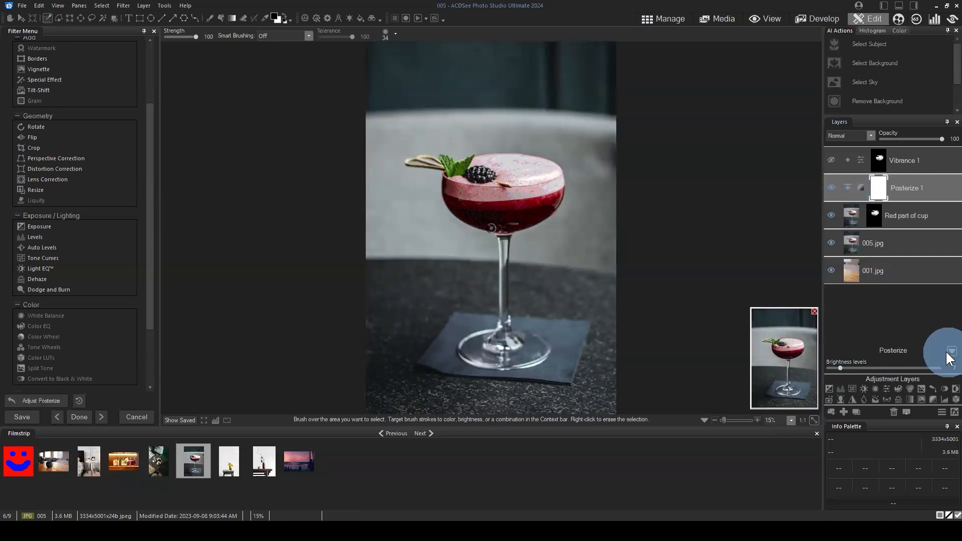
{"action": "left_click", "coordinate": [893, 411]}
- Show the Vibrance 1 layer and compare its mask with the mask of the Red part of cup layer
{"action": "mouse_move", "coordinate": [909, 183]}
{"action": "left_mouse_down"}
{"action": "mouse_move", "coordinate": [903, 175]}
{"action": "mouse_move", "coordinate": [915, 183]}
{"action": "left_mouse_up"}
{"action": "left_click", "coordinate": [874, 188]}
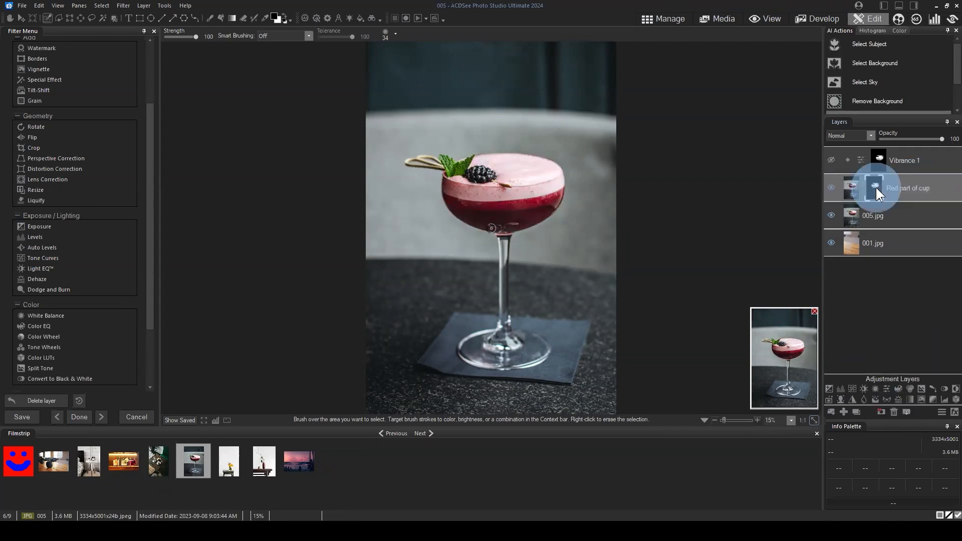
{"action": "left_click", "coordinate": [831, 159]}
{"action": "left_click", "coordinate": [911, 160]}
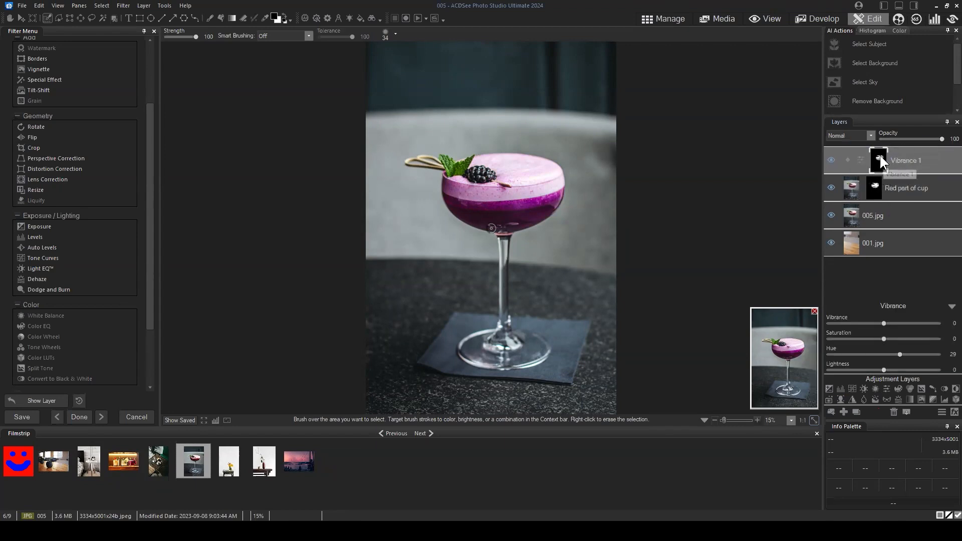
{"action": "left_click", "coordinate": [906, 191]}
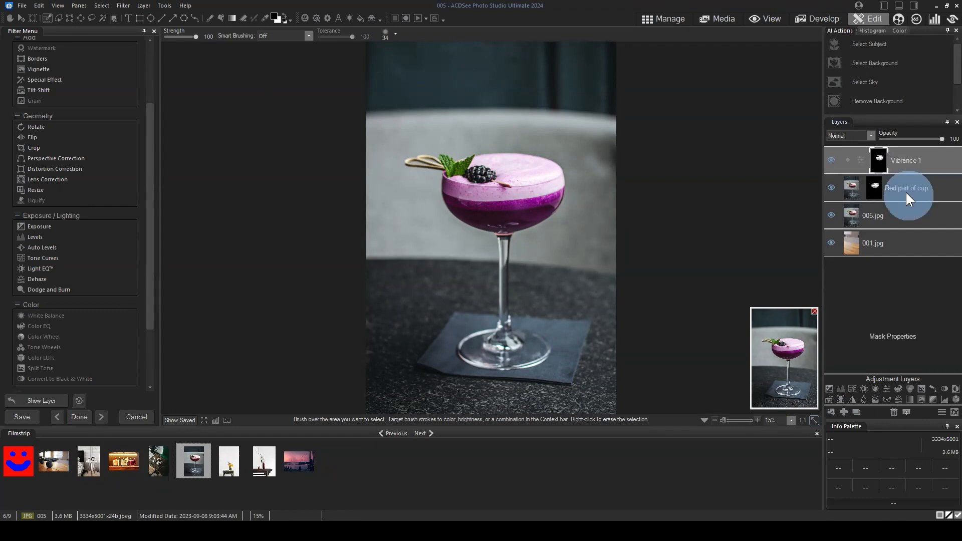
- Remove the mask from the Red part of cup layer and delete the Vibrance 1 adjustment layer
{"action": "left_click_drag", "start_coordinate": [874, 187], "coordinate": [878, 413]}
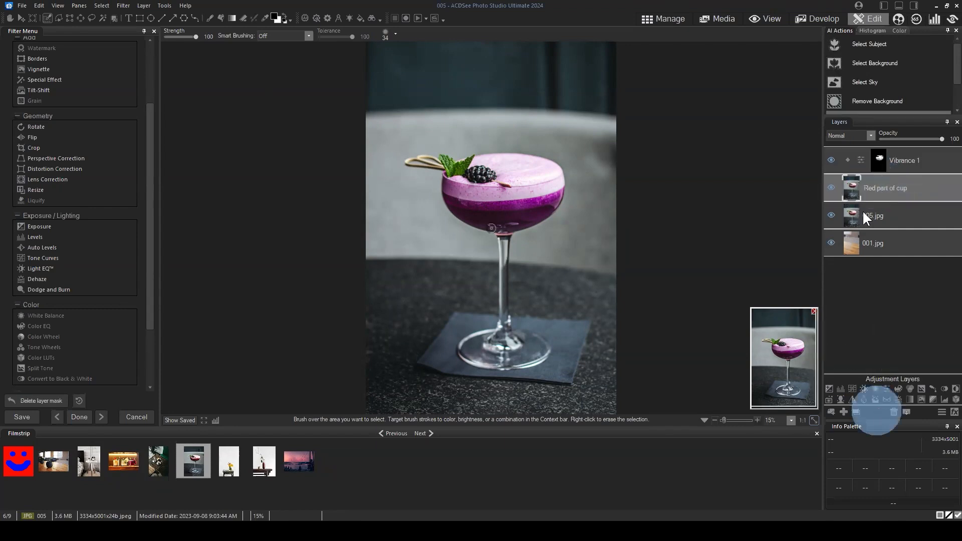
{"action": "left_click", "coordinate": [902, 160]}
{"action": "left_click", "coordinate": [893, 412]}
- Leave 005.jpg and open the bridge photo 008.jpg for editing
{"action": "left_click", "coordinate": [298, 460]}
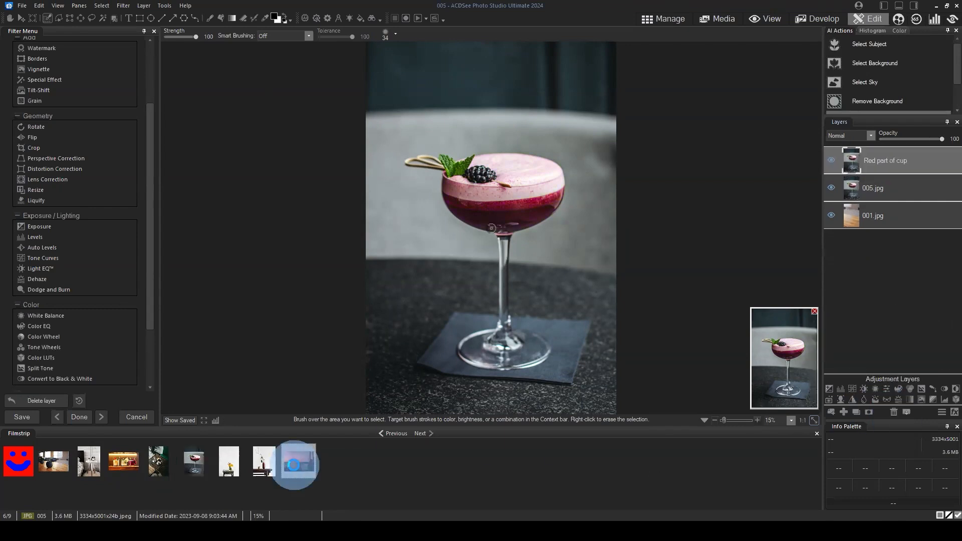
{"action": "left_click", "coordinate": [479, 275]}
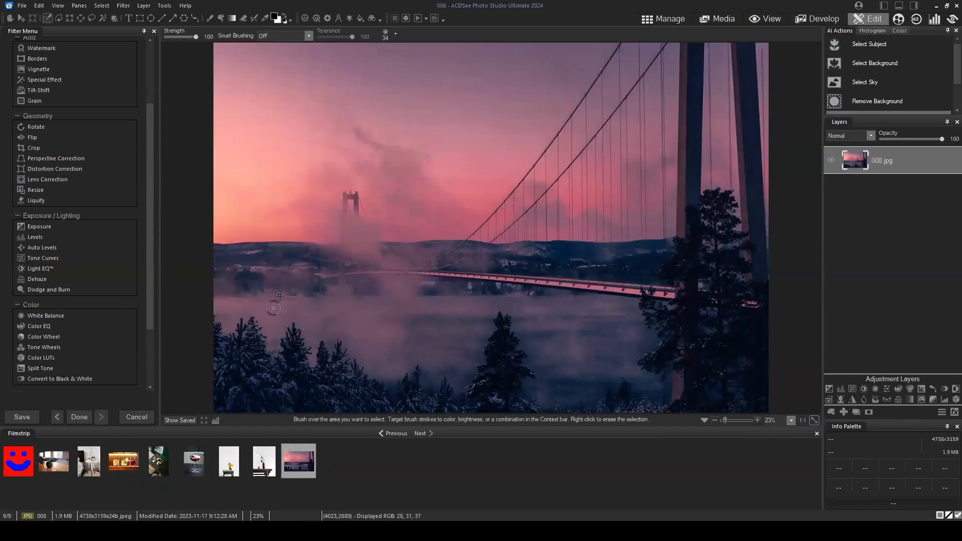
{"action": "left_click", "coordinate": [102, 6]}
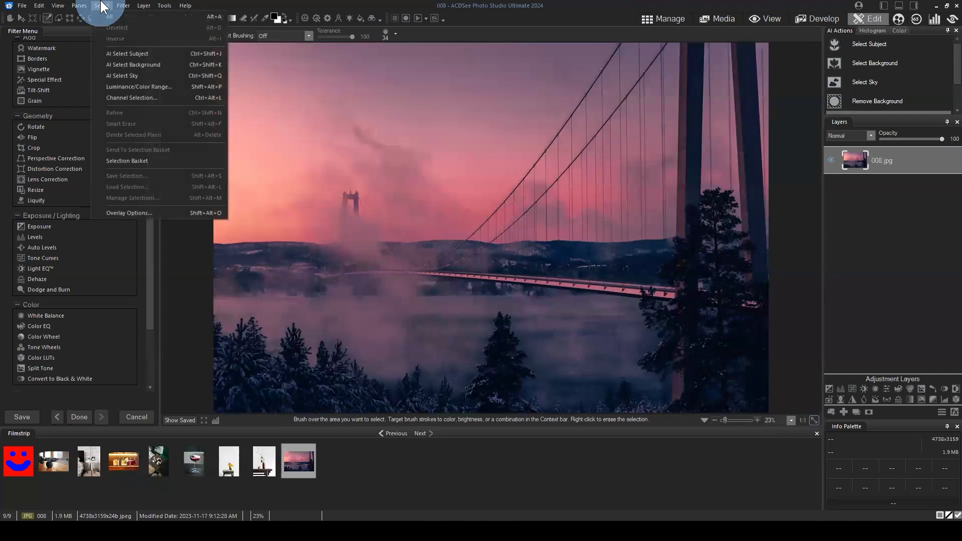
{"action": "left_click", "coordinate": [124, 99]}
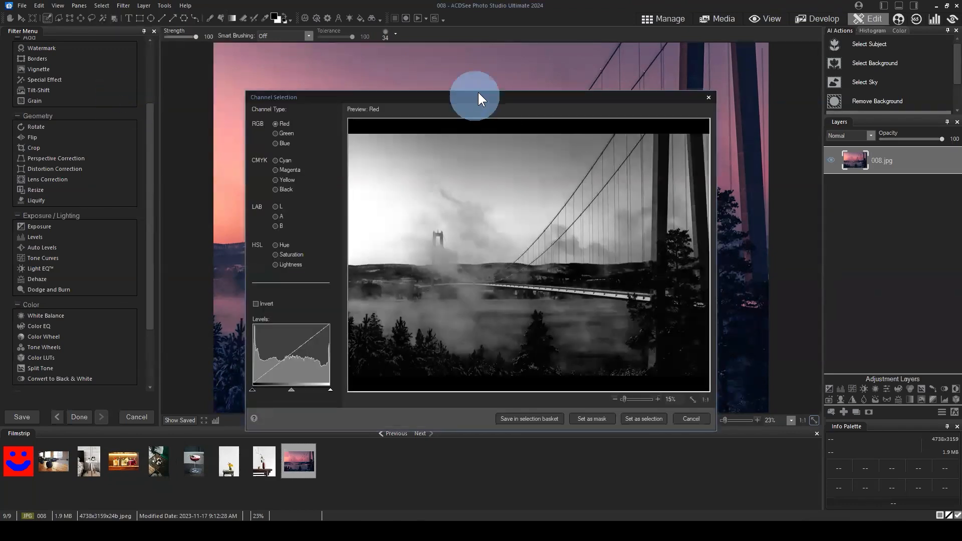
{"action": "left_click_drag", "start_coordinate": [477, 96], "coordinate": [571, 53]}
{"action": "left_click", "coordinate": [784, 378]}
- Start a Channel Selection on 008.jpg and preview its Green, Blue, Cyan, Magenta, Yellow and Black channels
{"action": "left_click", "coordinate": [98, 6]}
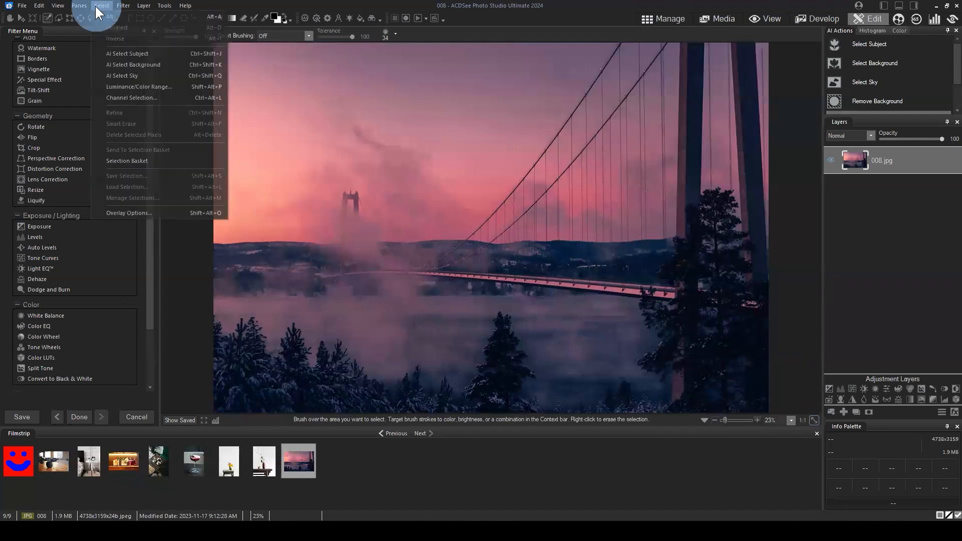
{"action": "left_click", "coordinate": [129, 99]}
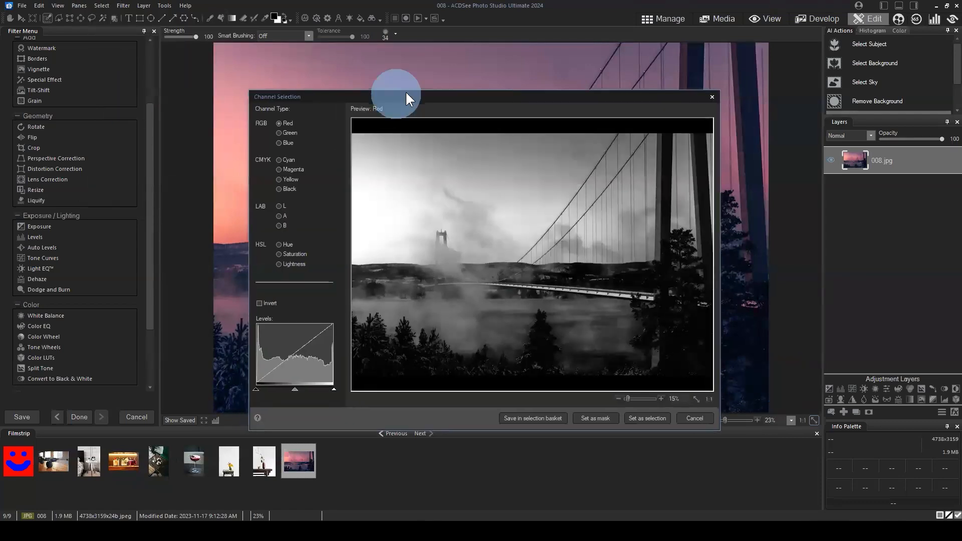
{"action": "left_click_drag", "start_coordinate": [404, 94], "coordinate": [478, 46]}
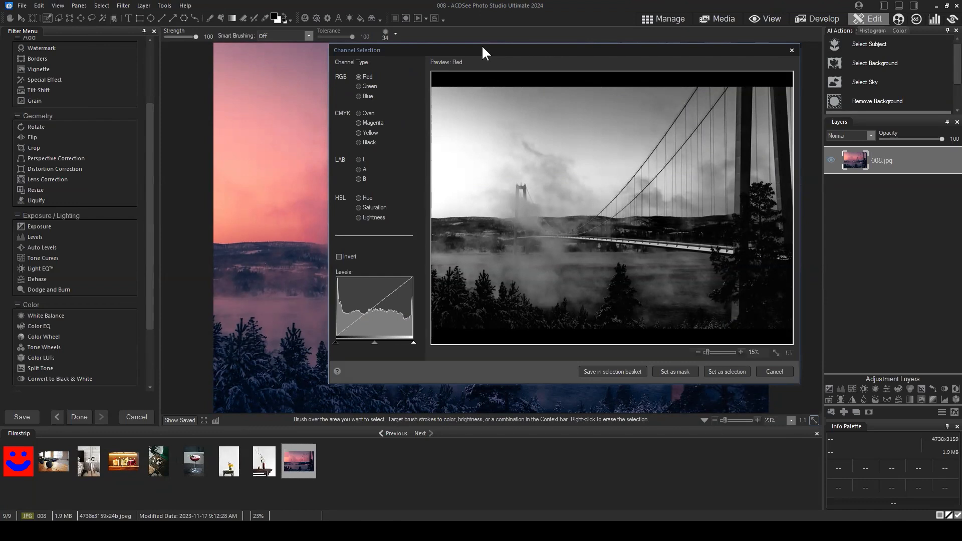
{"action": "left_click", "coordinate": [359, 87]}
{"action": "left_click", "coordinate": [359, 97]}
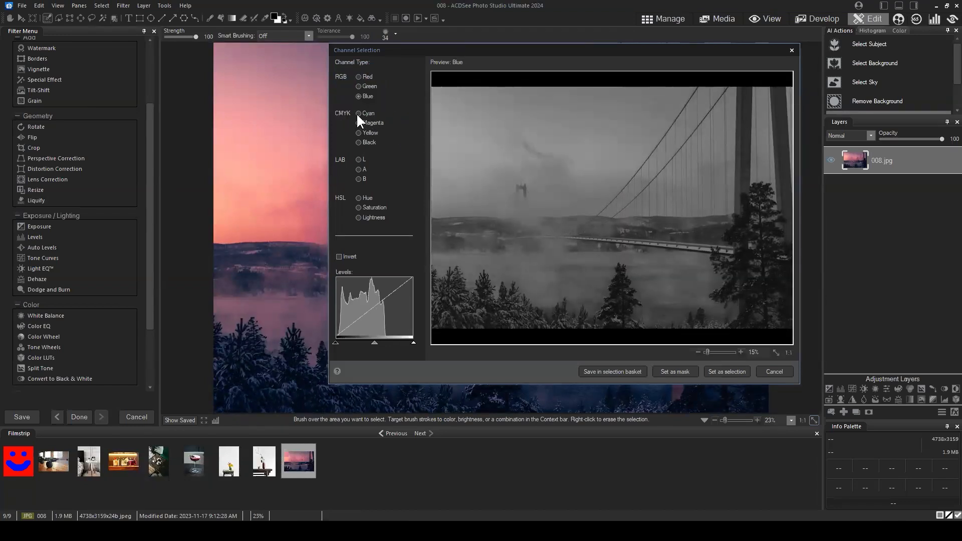
{"action": "left_click", "coordinate": [358, 113]}
{"action": "left_click", "coordinate": [358, 123]}
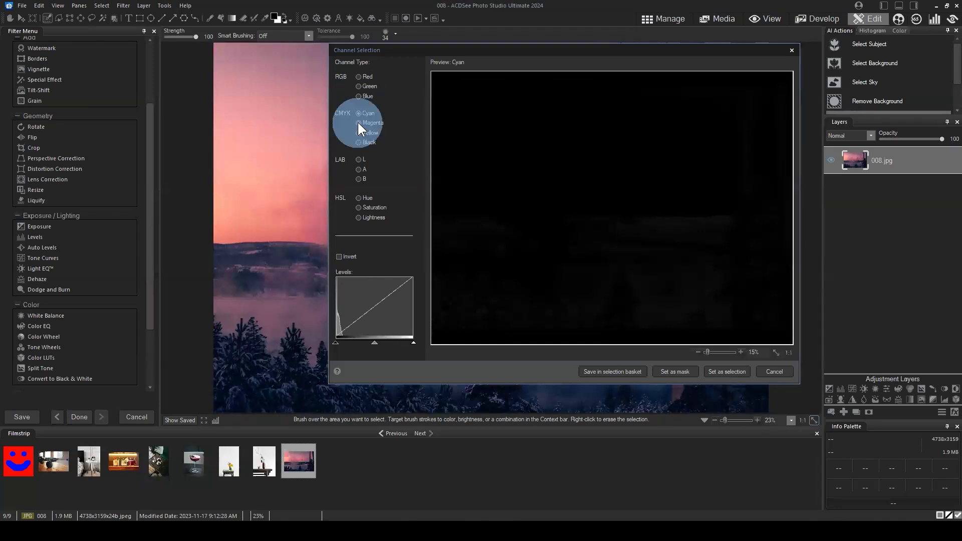
{"action": "left_click", "coordinate": [359, 133]}
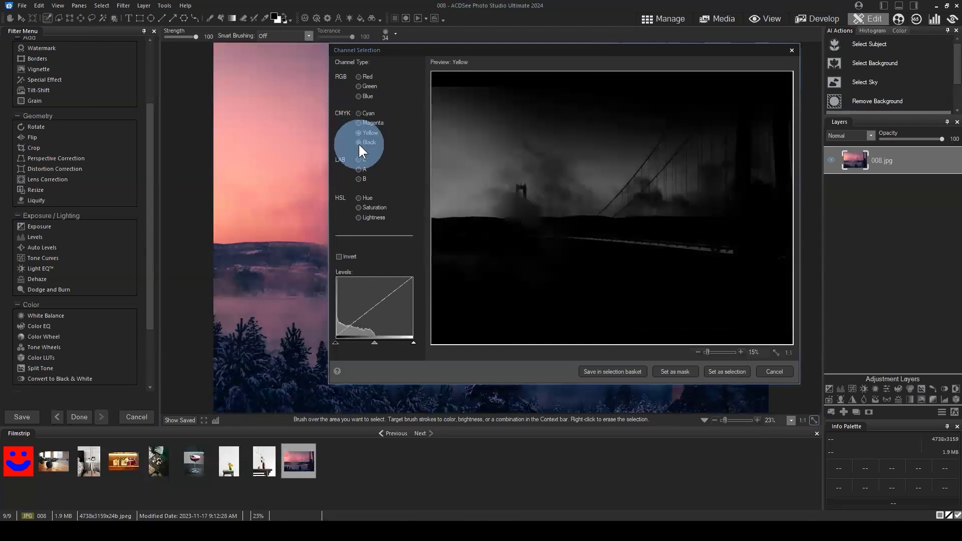
{"action": "left_click", "coordinate": [358, 142]}
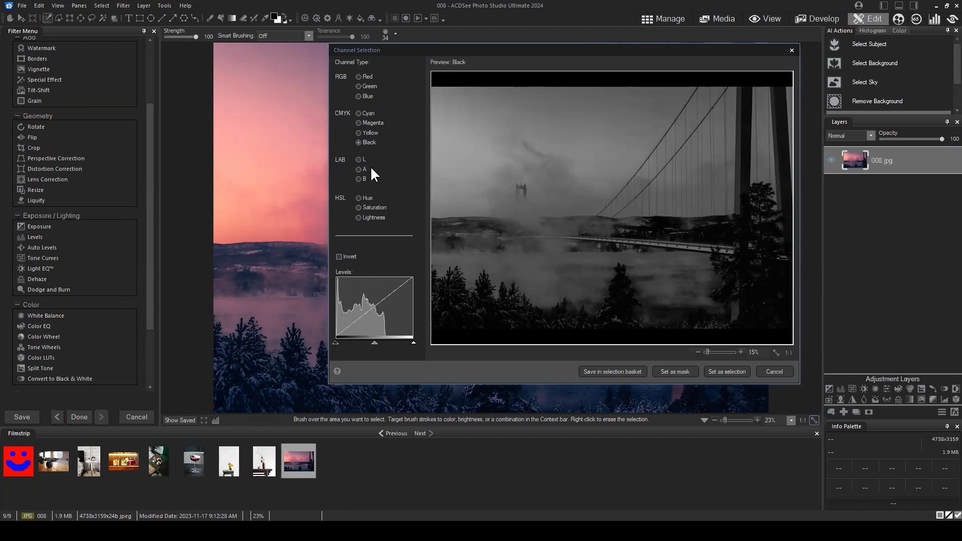
- Preview the Hue, Saturation and Lightness channels and recheck the CMYK channels of the bridge photo
{"action": "left_click", "coordinate": [358, 198]}
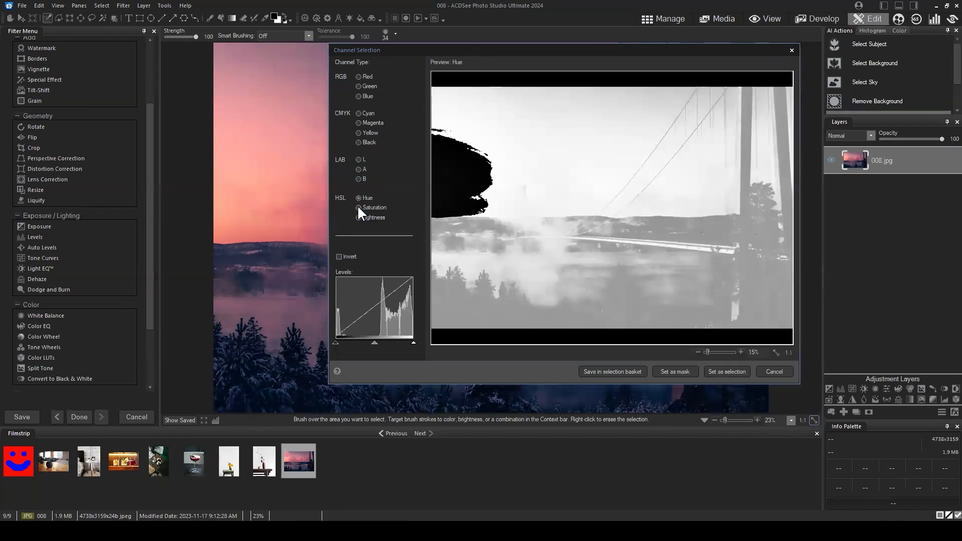
{"action": "left_click", "coordinate": [357, 208]}
{"action": "left_click", "coordinate": [358, 218]}
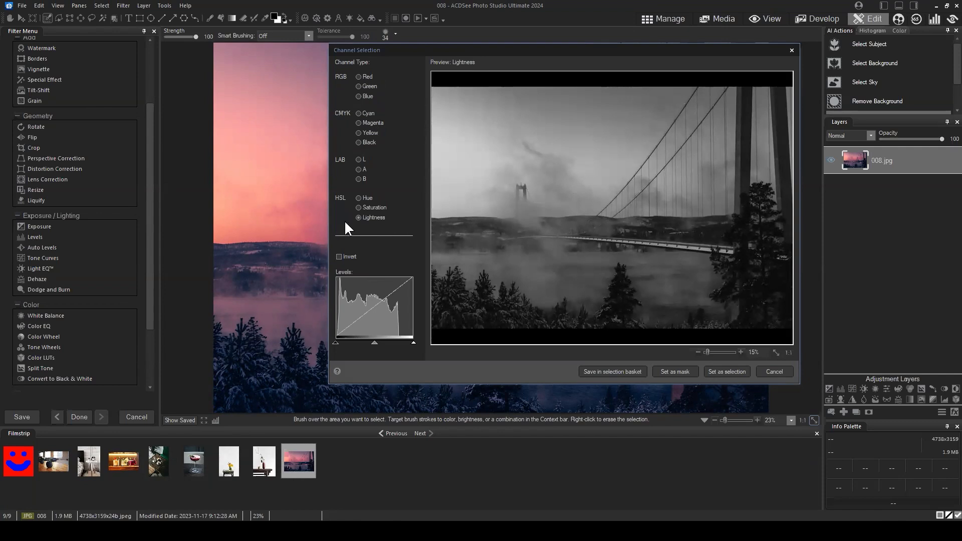
{"action": "left_click", "coordinate": [358, 113]}
{"action": "left_click", "coordinate": [358, 123]}
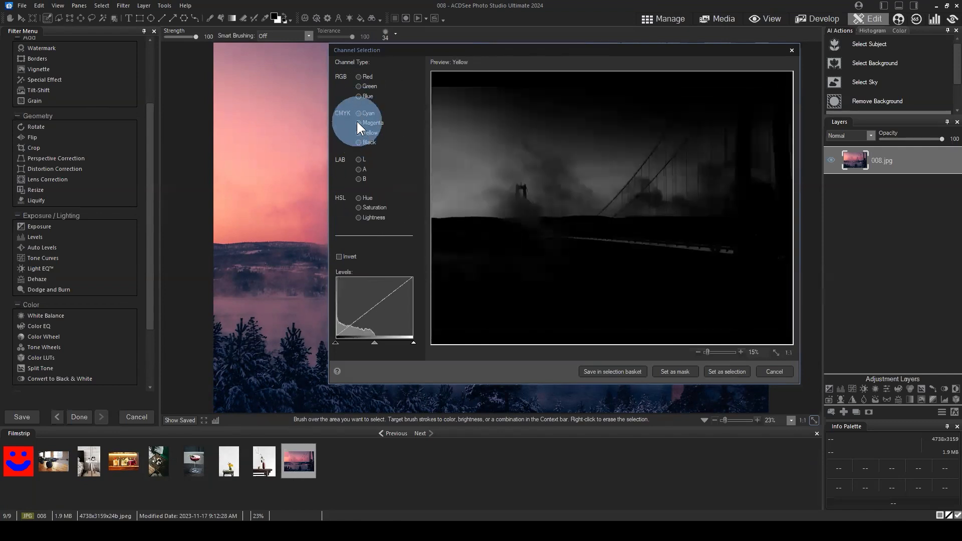
- Choose the Red channel, darken its midtones slightly in Levels, and set the result as a selection
{"action": "left_click", "coordinate": [359, 77]}
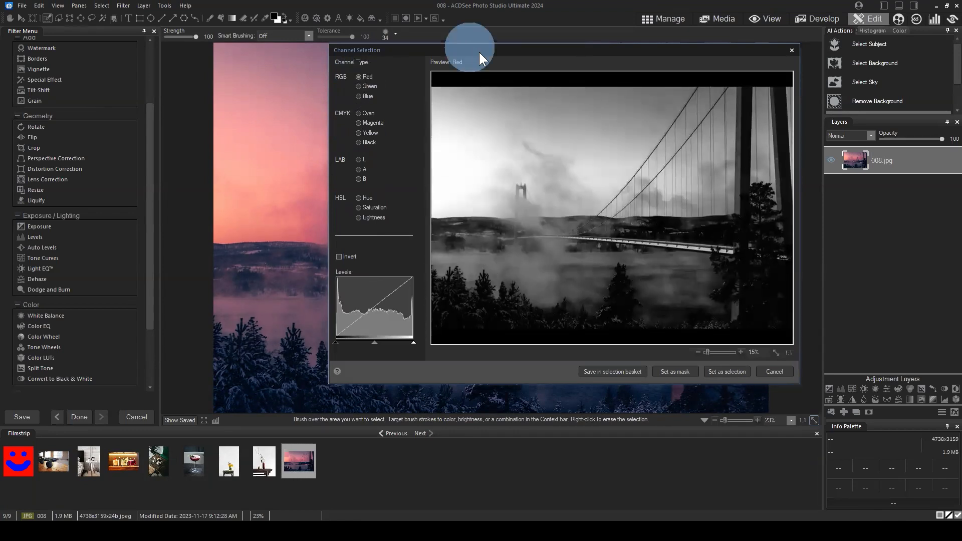
{"action": "left_click_drag", "start_coordinate": [479, 50], "coordinate": [597, 248]}
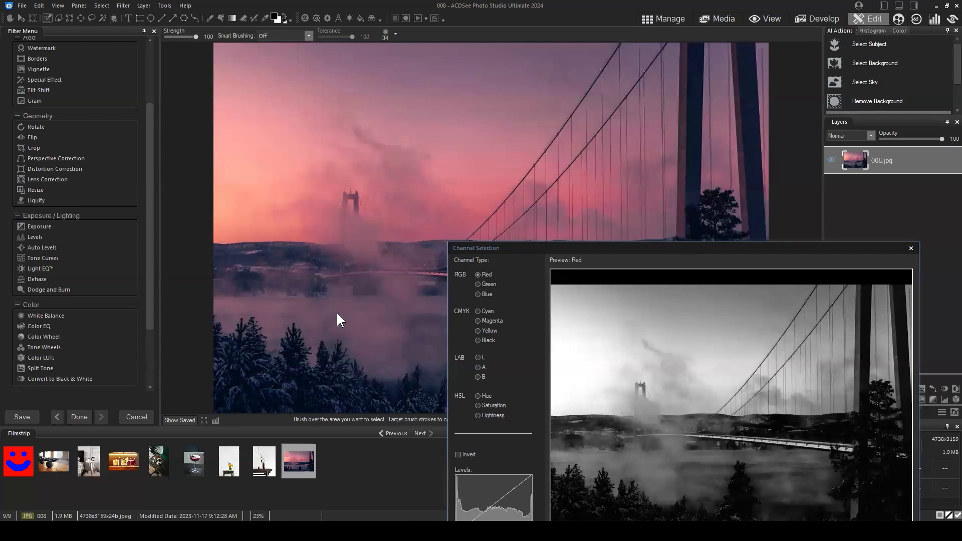
{"action": "left_click_drag", "start_coordinate": [621, 247], "coordinate": [564, 72]}
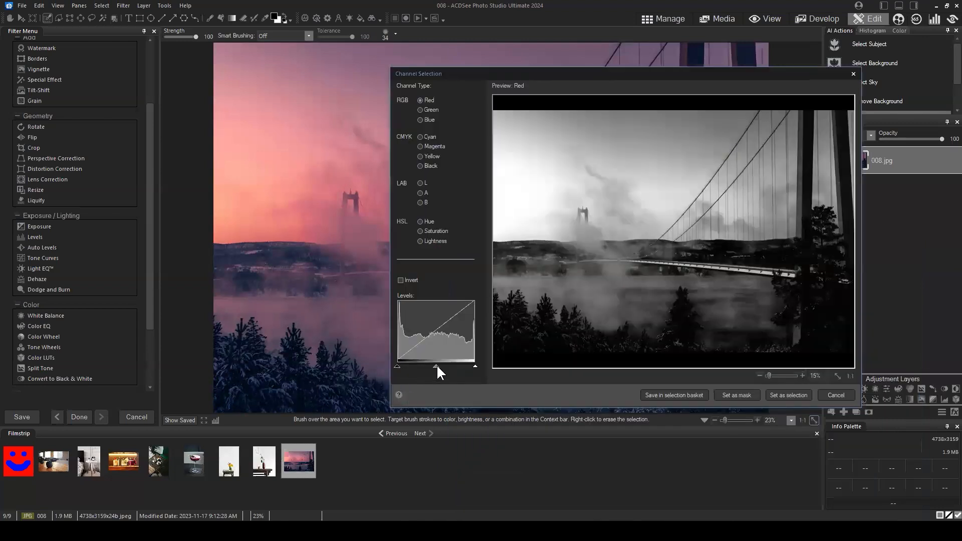
{"action": "mouse_move", "coordinate": [436, 366]}
{"action": "left_mouse_down"}
{"action": "mouse_move", "coordinate": [446, 366]}
{"action": "mouse_move", "coordinate": [423, 365]}
{"action": "mouse_move", "coordinate": [443, 362]}
{"action": "left_mouse_up"}
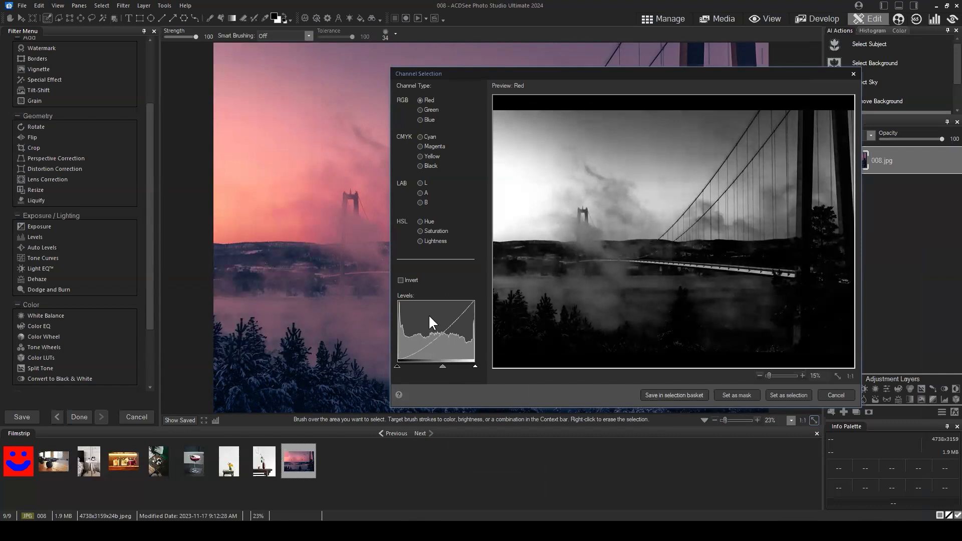
{"action": "left_click_drag", "start_coordinate": [527, 71], "coordinate": [493, 57]}
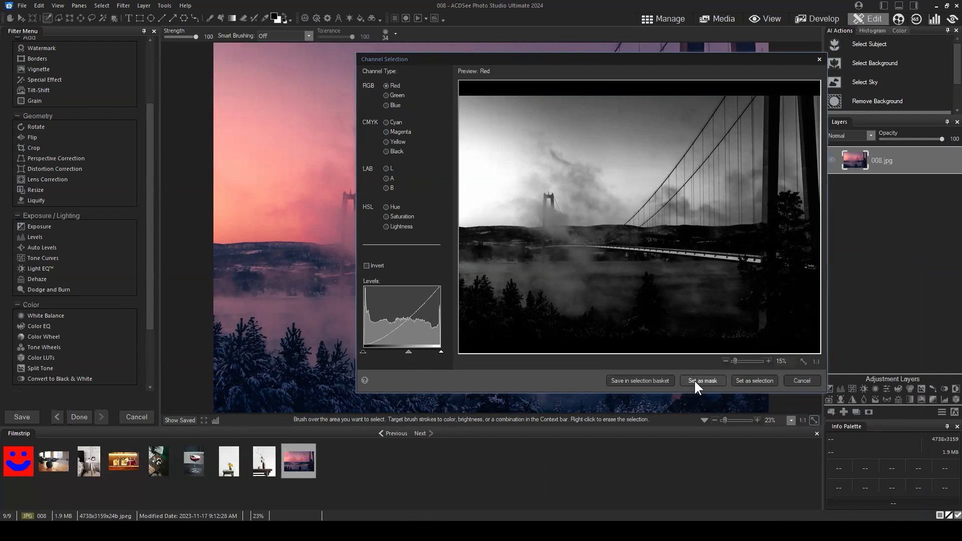
{"action": "left_click", "coordinate": [745, 380]}
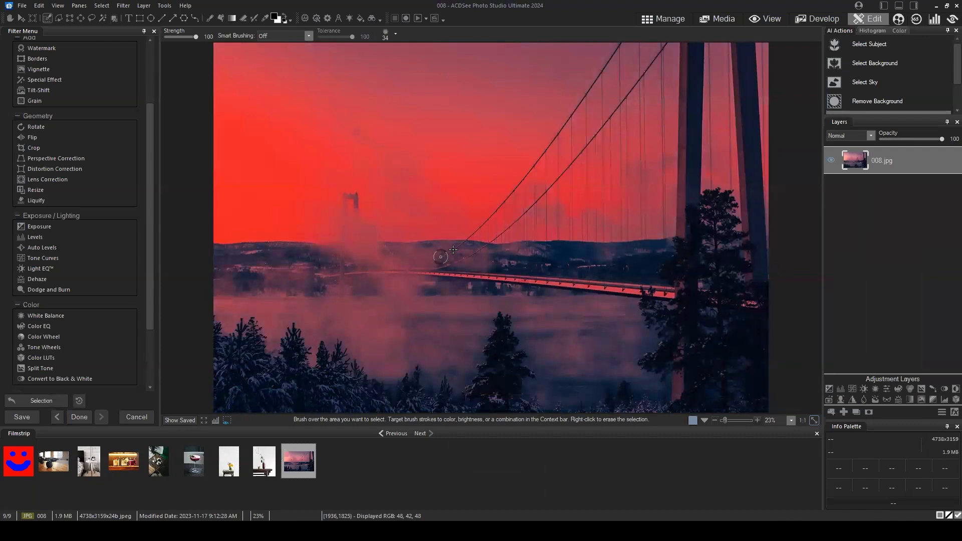
- Try an Exposure adjustment layer masked by the Red channel selection at +0.90 eV and examine its mask
{"action": "left_click", "coordinate": [829, 388]}
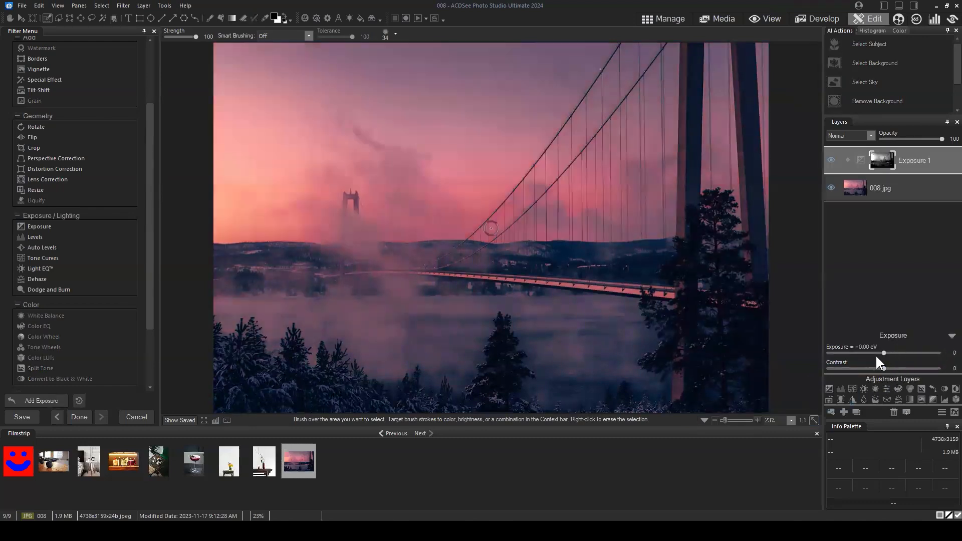
{"action": "left_click_drag", "start_coordinate": [882, 353], "coordinate": [908, 353]}
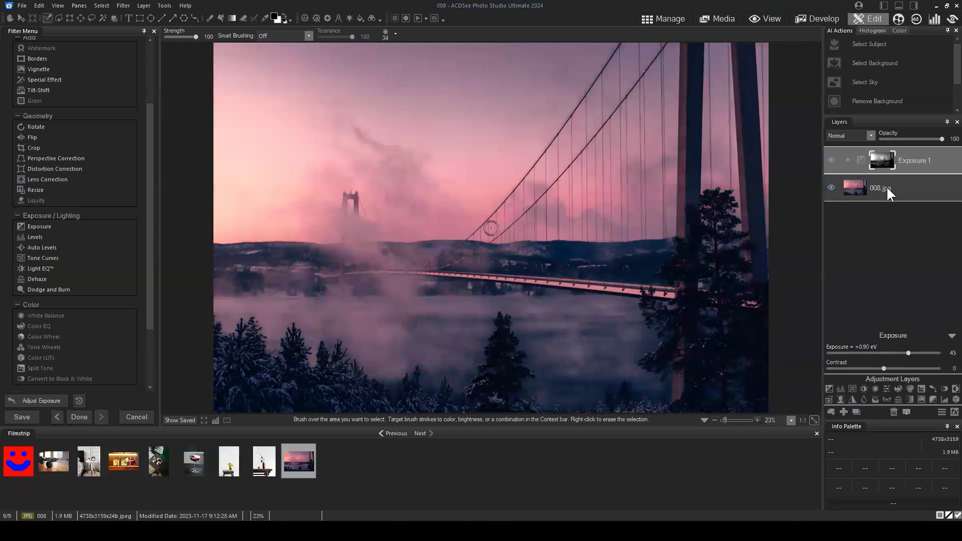
{"action": "left_click", "coordinate": [919, 165]}
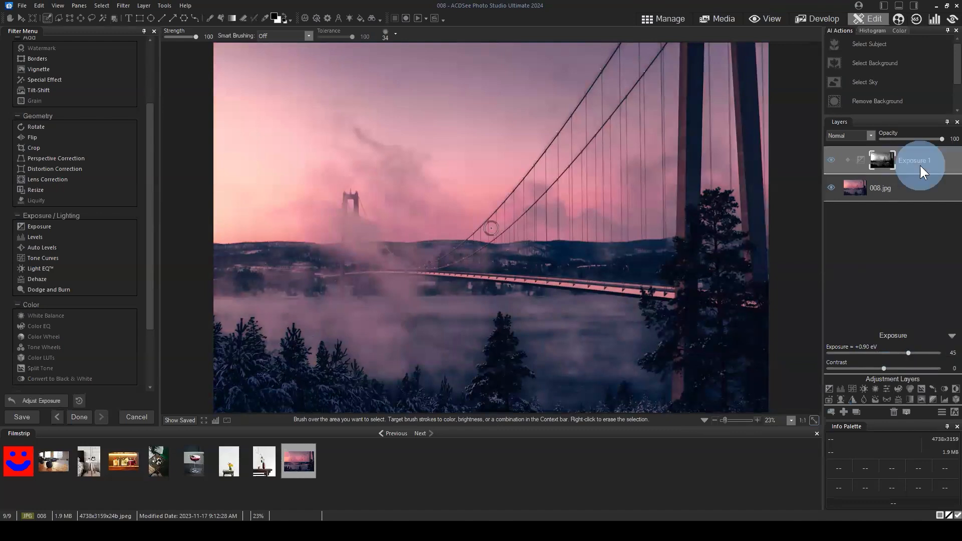
{"action": "left_click", "coordinate": [886, 154]}
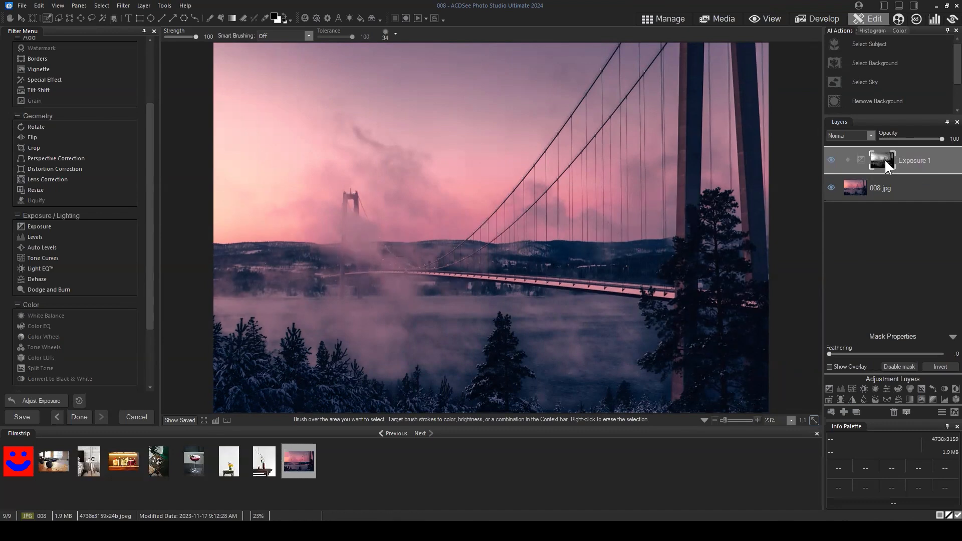
{"action": "left_click", "coordinate": [886, 158]}
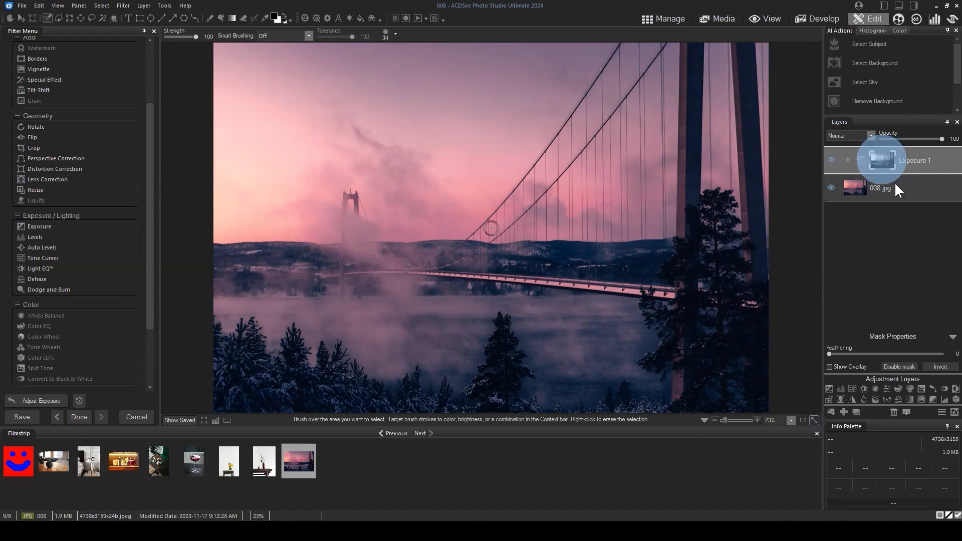
{"action": "left_click", "coordinate": [915, 156]}
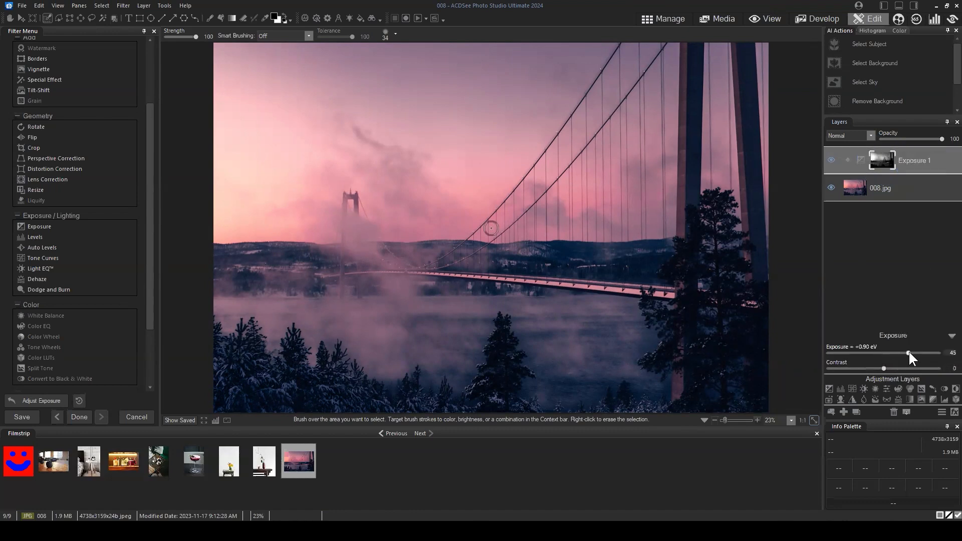
- Try exposure -0.36 eV and contrast 58 on the masked Exposure 1 layer, and delete that layer
{"action": "mouse_move", "coordinate": [883, 368]}
{"action": "left_mouse_down"}
{"action": "mouse_move", "coordinate": [915, 369]}
{"action": "mouse_move", "coordinate": [904, 351]}
{"action": "mouse_move", "coordinate": [873, 352]}
{"action": "left_mouse_up"}
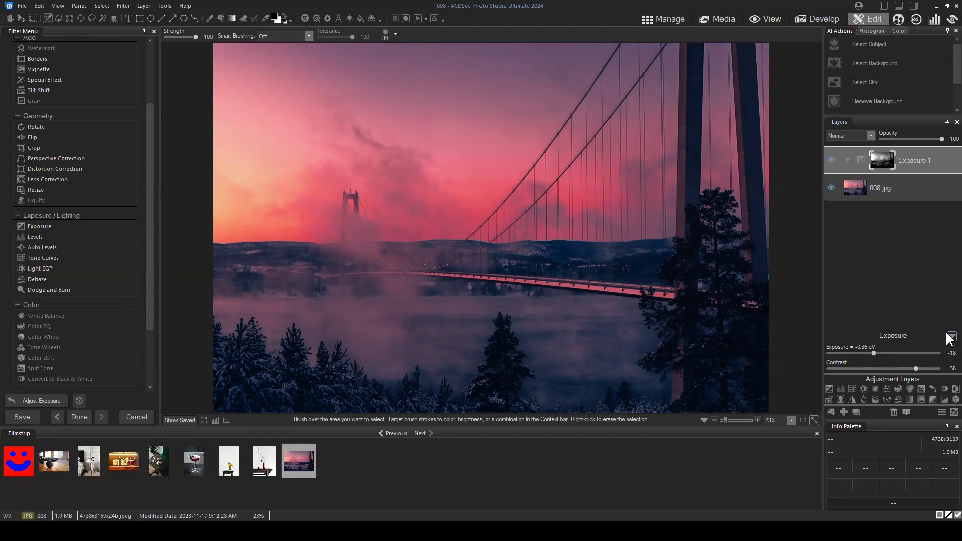
{"action": "left_click", "coordinate": [917, 161]}
{"action": "left_click", "coordinate": [893, 412]}
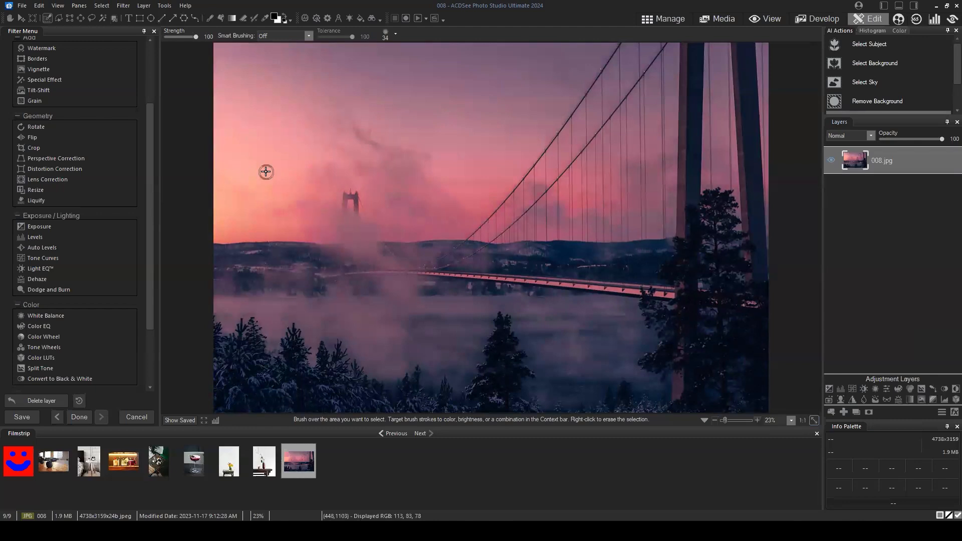
- Make a Channel Selection from the Red channel with its midtones darkened slightly in Levels, and set it as a selection
{"action": "left_click", "coordinate": [95, 7]}
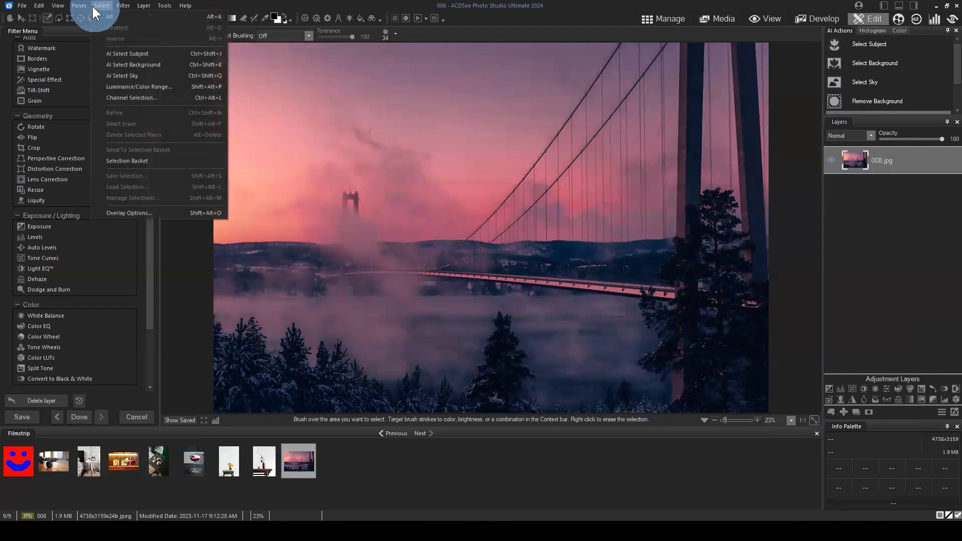
{"action": "left_click", "coordinate": [122, 98]}
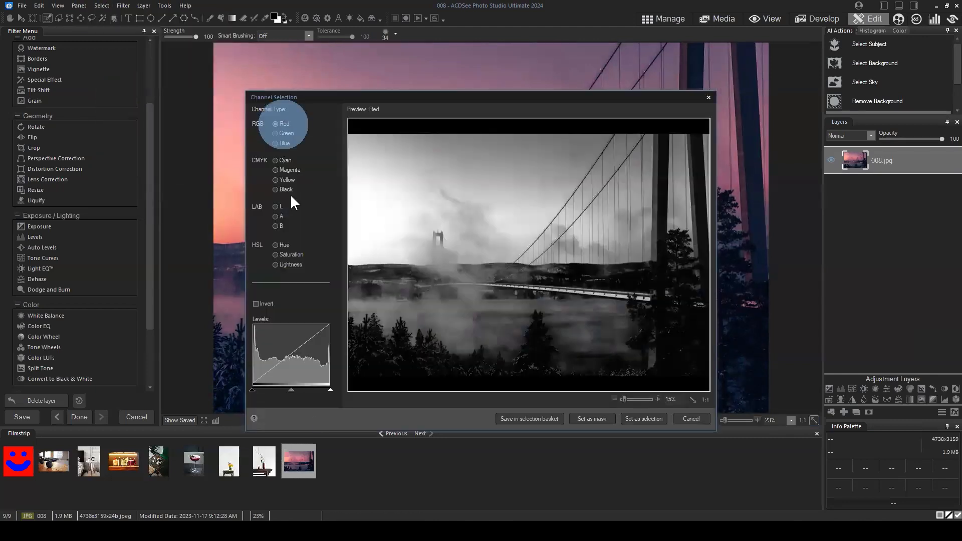
{"action": "left_click_drag", "start_coordinate": [291, 390], "coordinate": [298, 390]}
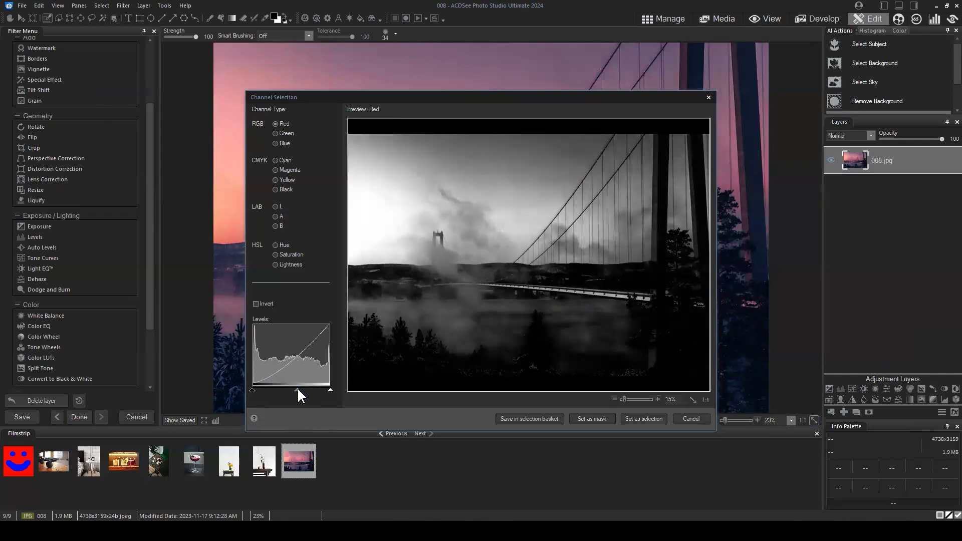
{"action": "left_click", "coordinate": [639, 419]}
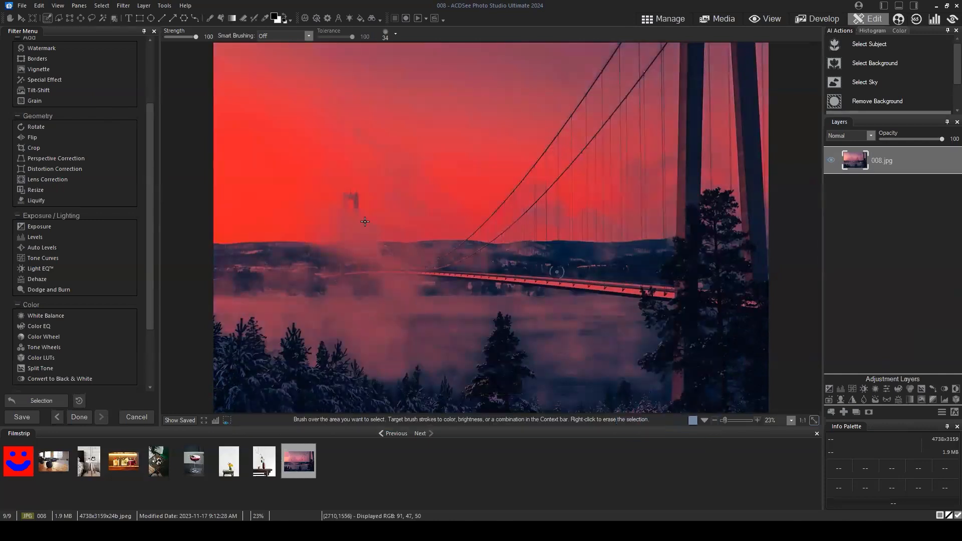
{"action": "scroll", "coordinate": [572, 201], "scroll_direction": "down", "scroll_amount": 2}
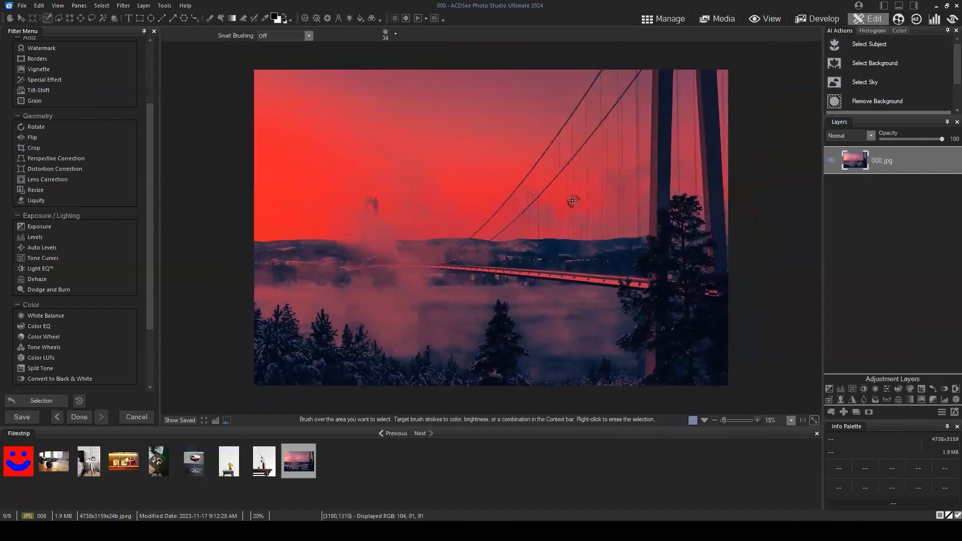
{"action": "scroll", "coordinate": [566, 203], "scroll_direction": "up", "scroll_amount": 1}
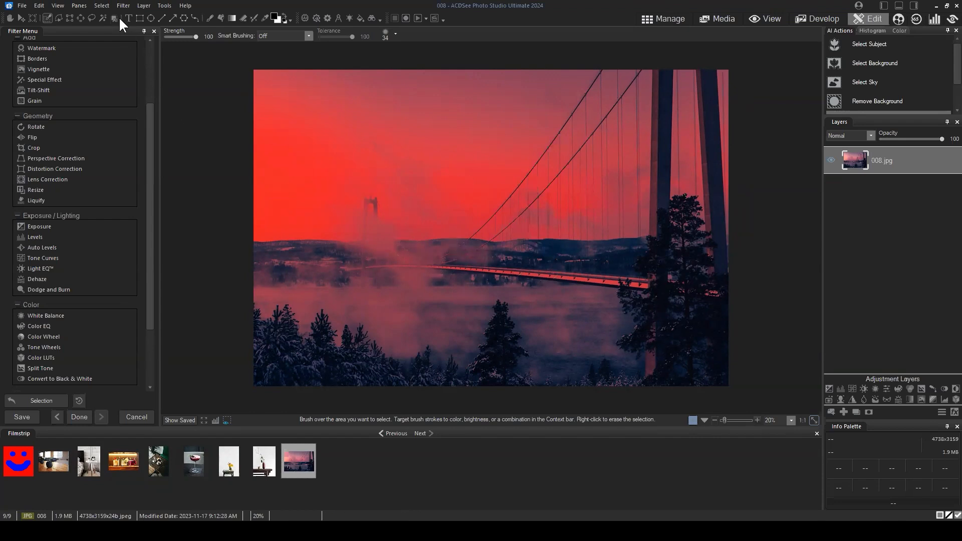
- Show the Selection Basket beside the photo and store the current Red channel selection in it
{"action": "left_click", "coordinate": [102, 6]}
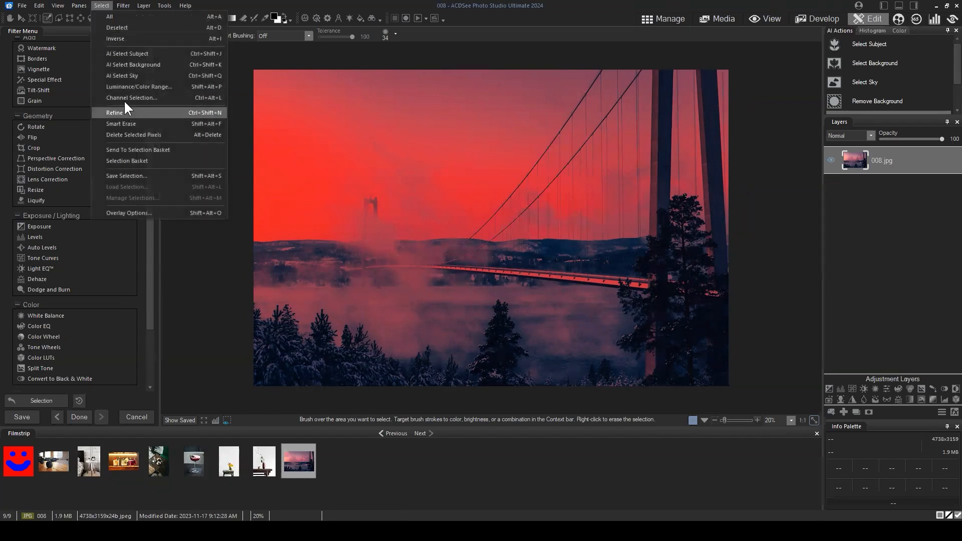
{"action": "left_click", "coordinate": [131, 160]}
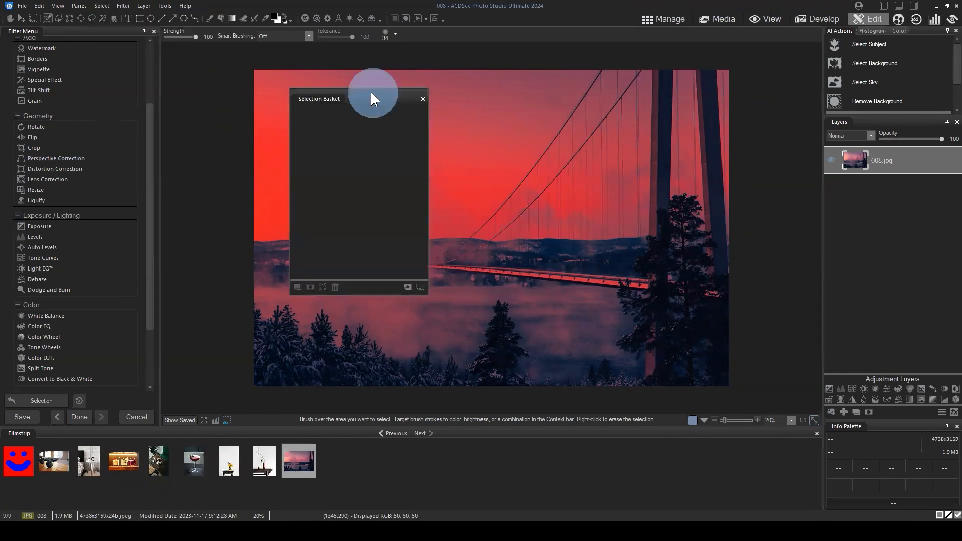
{"action": "left_click_drag", "start_coordinate": [371, 93], "coordinate": [176, 113]}
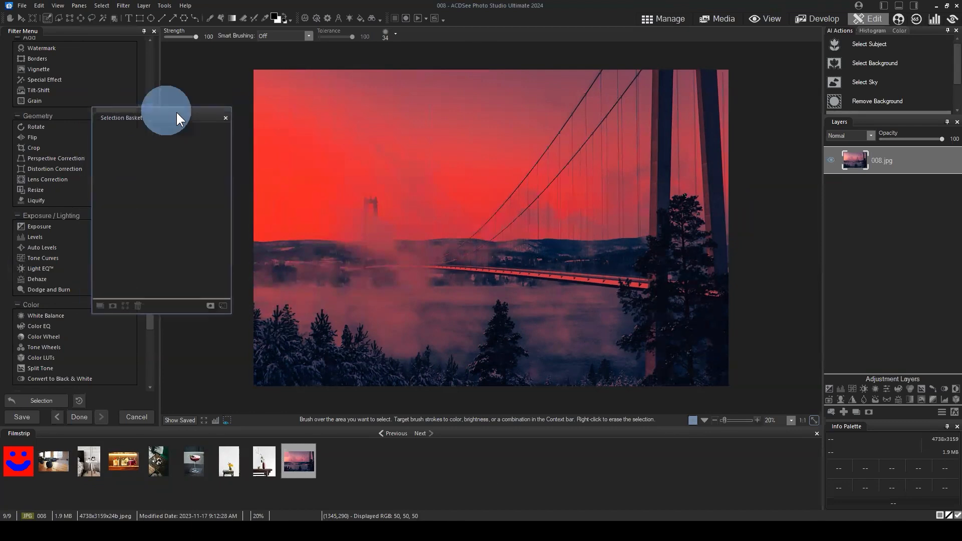
{"action": "left_click", "coordinate": [223, 305]}
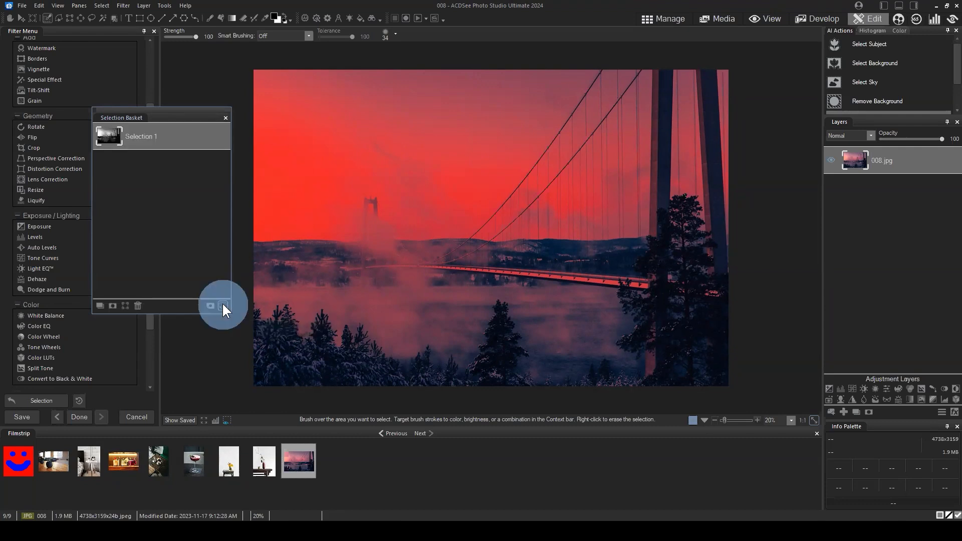
{"action": "left_click", "coordinate": [146, 133]}
{"action": "left_click_drag", "start_coordinate": [160, 116], "coordinate": [148, 93]}
- Add a Curves adjustment layer masked by the selection, lowering the darker tones slightly and mapping input 181 to output 191
{"action": "left_click", "coordinate": [859, 210]}
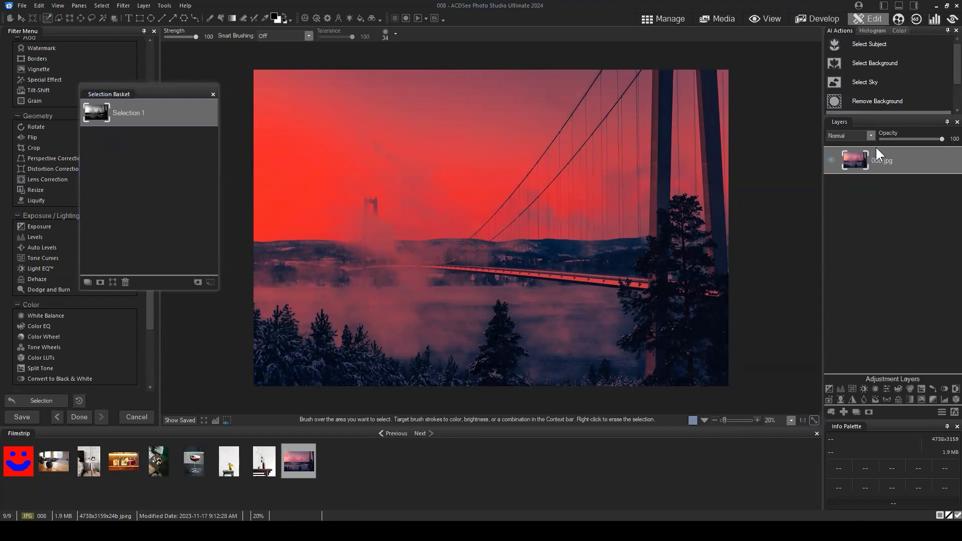
{"action": "left_click", "coordinate": [918, 160]}
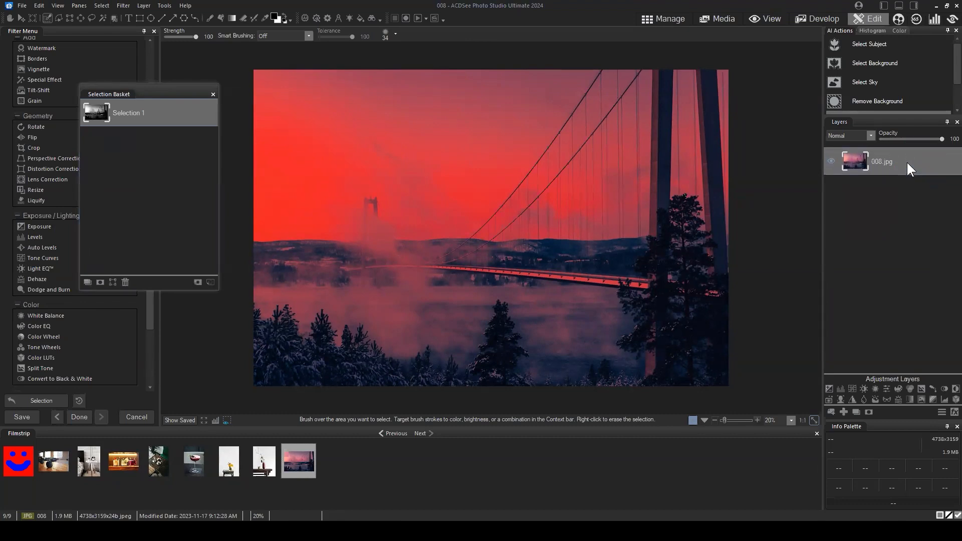
{"action": "left_click", "coordinate": [852, 387]}
{"action": "left_click", "coordinate": [872, 326]}
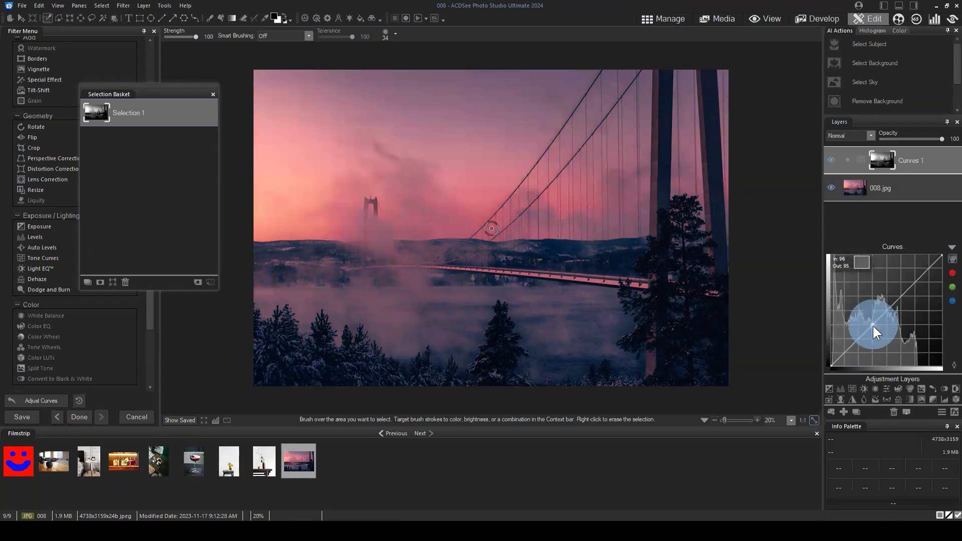
{"action": "left_click_drag", "start_coordinate": [873, 325], "coordinate": [873, 331]}
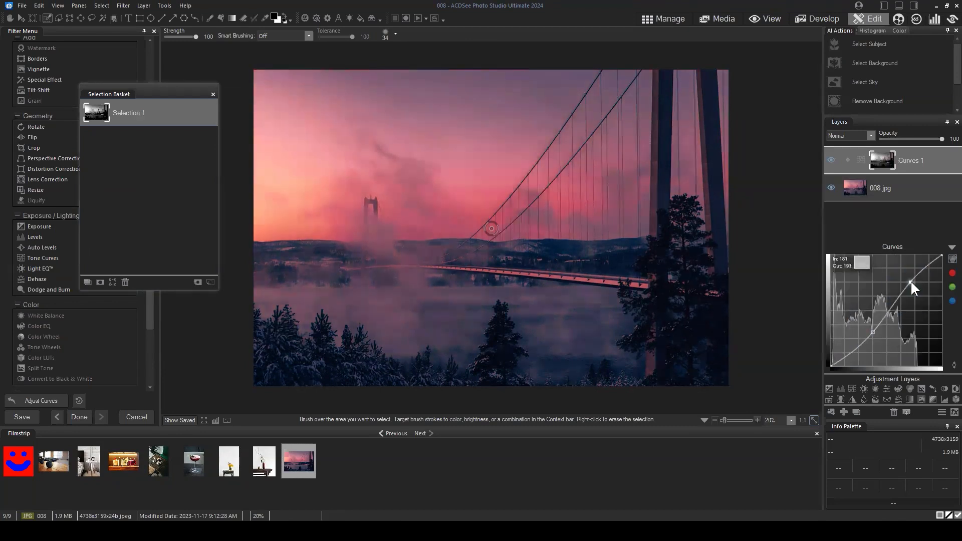
{"action": "left_click", "coordinate": [951, 248]}
{"action": "left_click", "coordinate": [922, 165]}
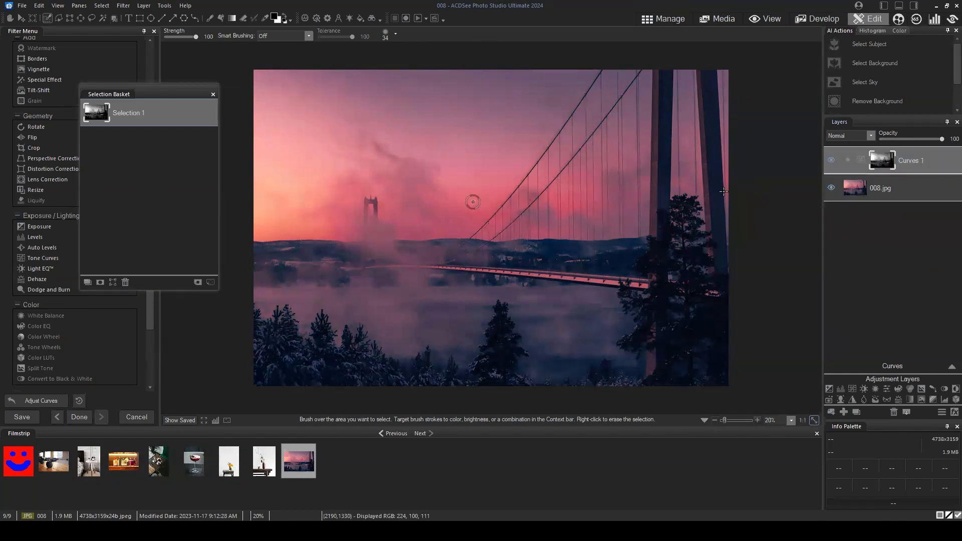
- Add a White Balance adjustment layer and apply Selection 1 from the Selection Basket as its mask
{"action": "left_click", "coordinate": [874, 389]}
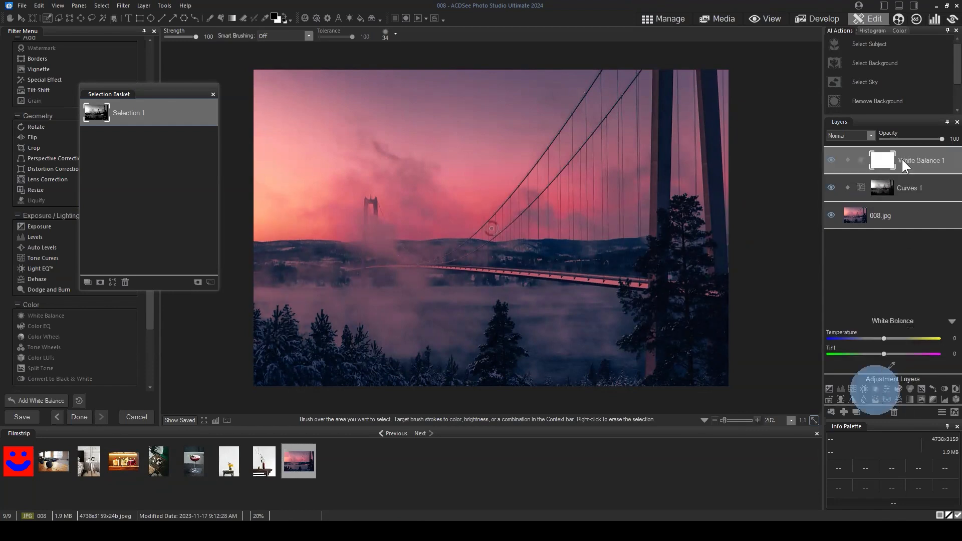
{"action": "left_click", "coordinate": [918, 148]}
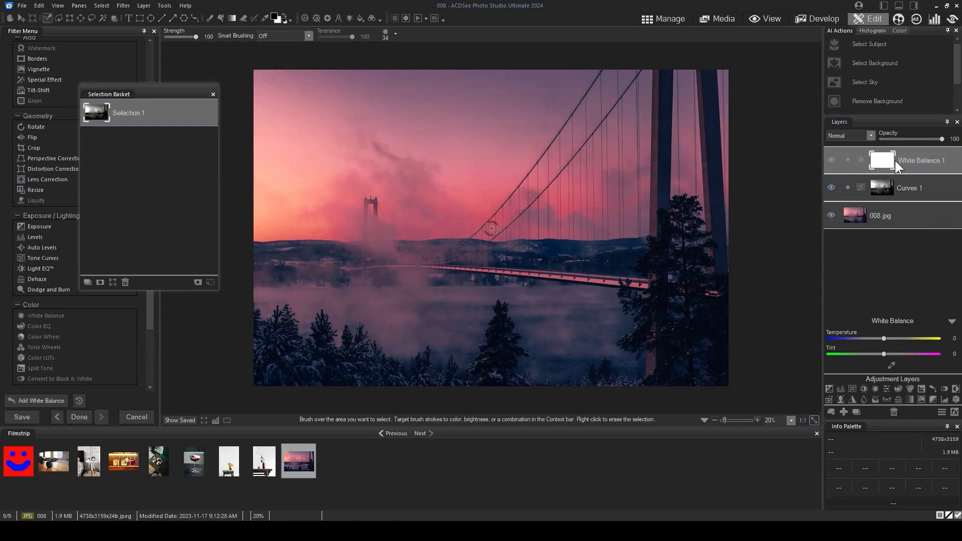
{"action": "left_click_drag", "start_coordinate": [133, 92], "coordinate": [708, 125]}
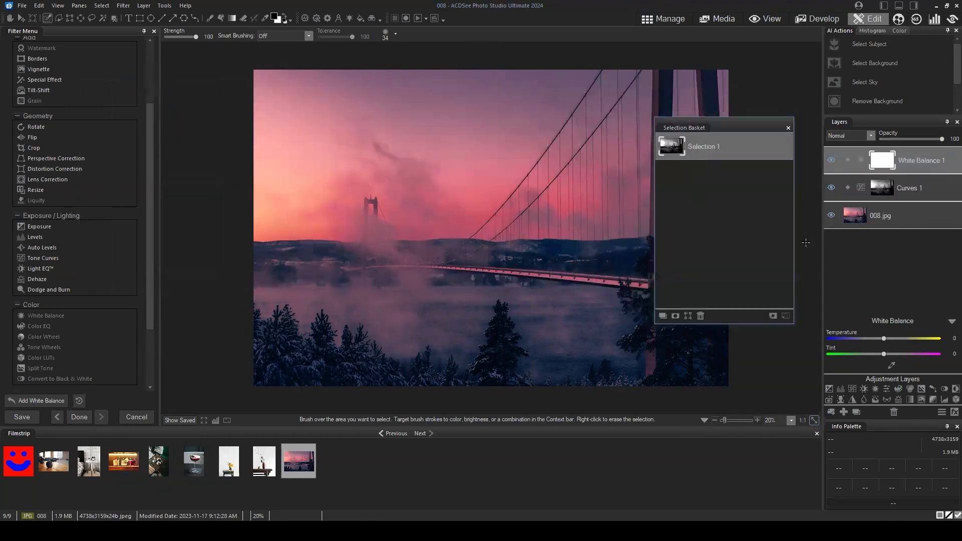
{"action": "left_click_drag", "start_coordinate": [921, 164], "coordinate": [886, 160]}
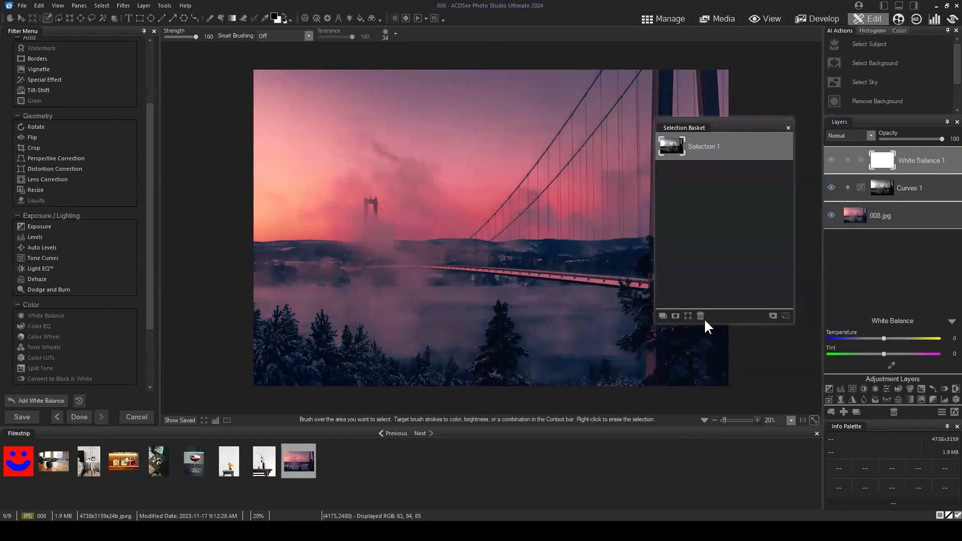
{"action": "left_click", "coordinate": [675, 315]}
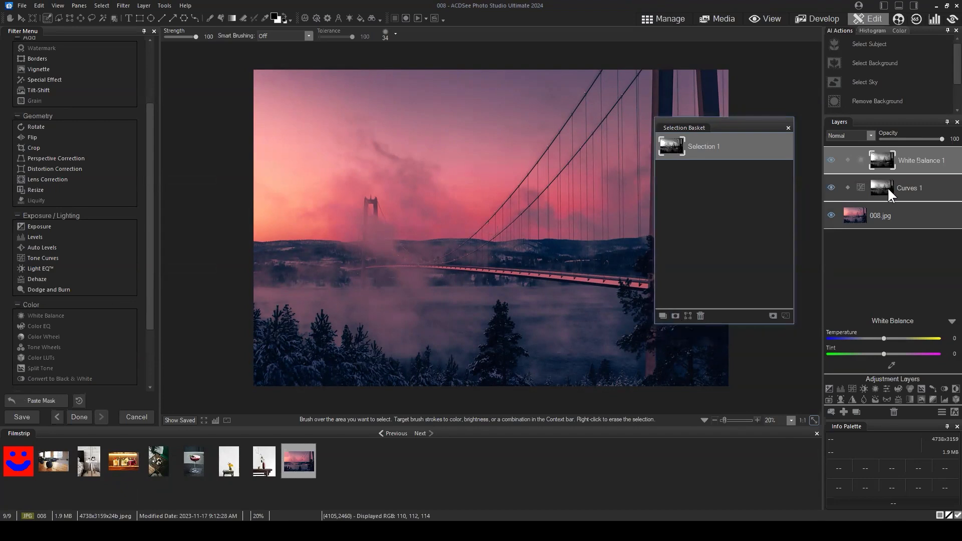
- Set the White Balance 1 layer's temperature to 21 and close the Selection Basket
{"action": "left_click", "coordinate": [918, 162]}
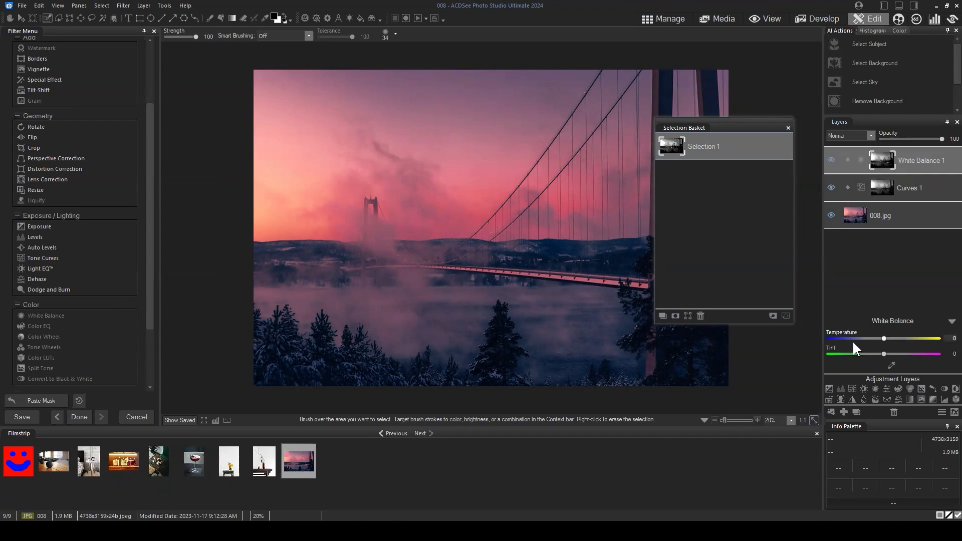
{"action": "mouse_move", "coordinate": [884, 338]}
{"action": "left_mouse_down"}
{"action": "mouse_move", "coordinate": [907, 335]}
{"action": "mouse_move", "coordinate": [852, 336]}
{"action": "mouse_move", "coordinate": [896, 333]}
{"action": "left_mouse_up"}
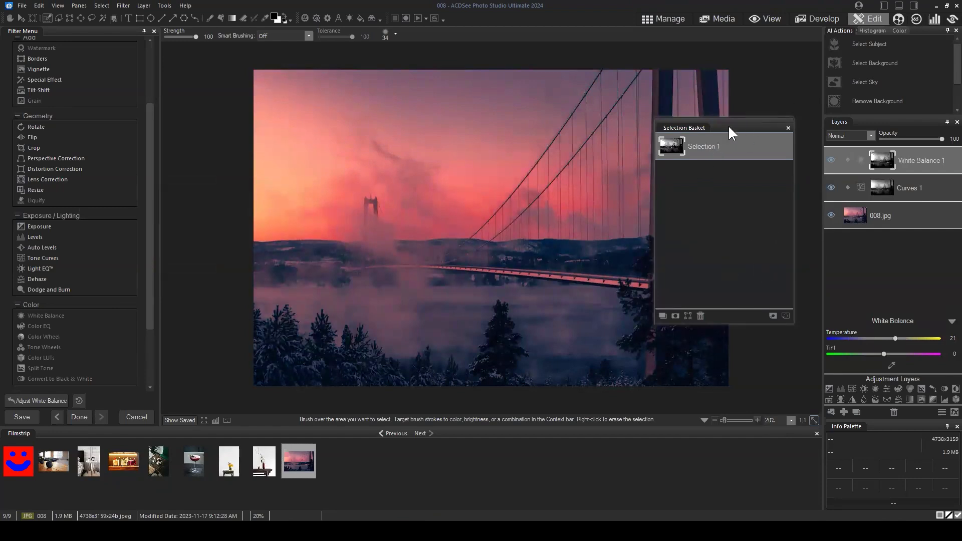
{"action": "mouse_move", "coordinate": [729, 129]}
{"action": "left_mouse_down"}
{"action": "mouse_move", "coordinate": [684, 130]}
{"action": "mouse_move", "coordinate": [725, 126]}
{"action": "left_mouse_up"}
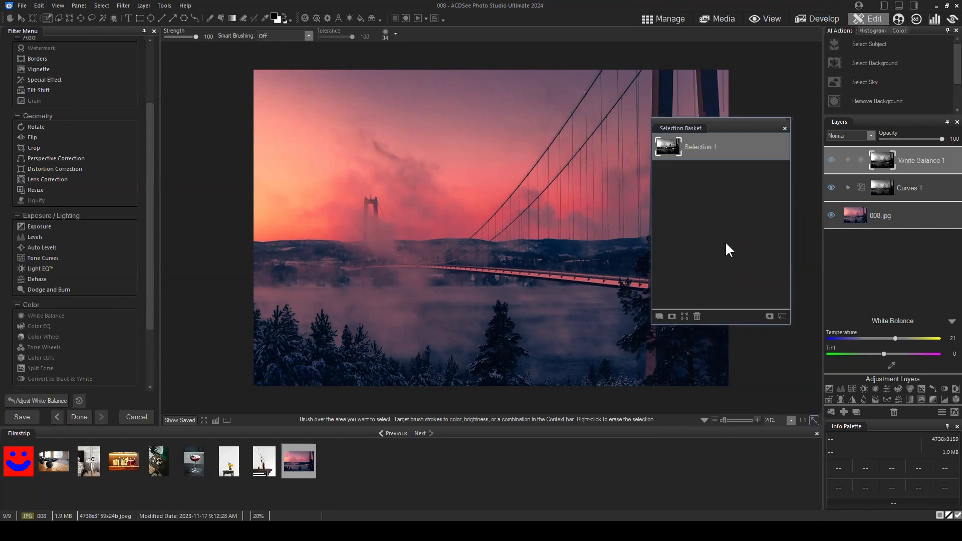
{"action": "left_click", "coordinate": [784, 129]}
- Add a layer mask to the 008.jpg layer
{"action": "left_click", "coordinate": [893, 220]}
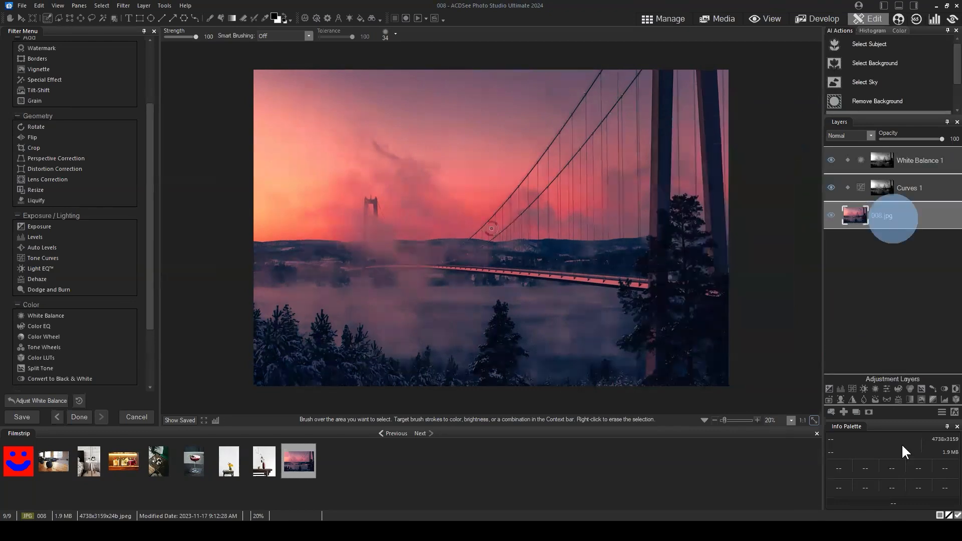
{"action": "left_click", "coordinate": [867, 408]}
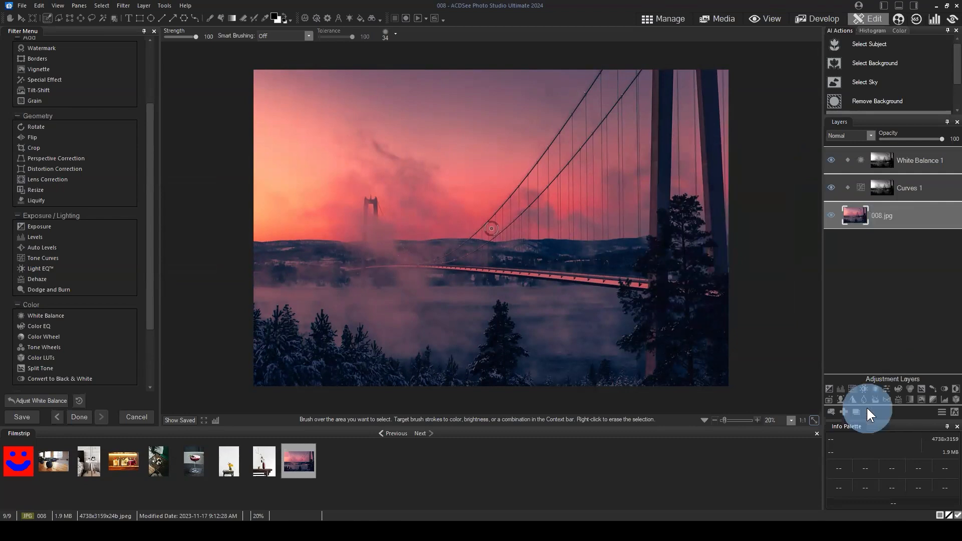
{"action": "scroll", "coordinate": [471, 291], "scroll_direction": "up", "scroll_amount": 8}
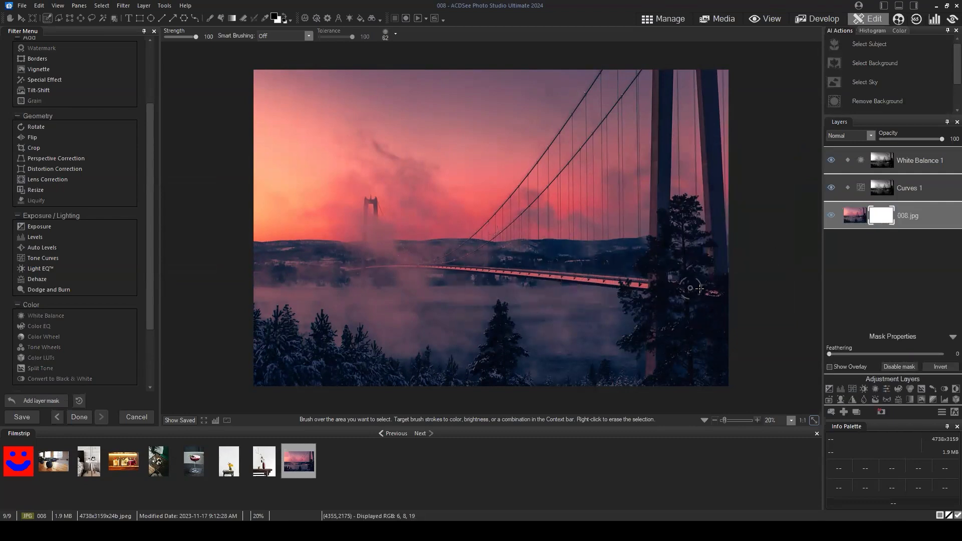
{"action": "right_click", "coordinate": [678, 210]}
{"action": "scroll", "coordinate": [677, 210], "scroll_direction": "down", "scroll_amount": 4}
{"action": "mouse_move", "coordinate": [677, 209]}
{"action": "left_mouse_down"}
{"action": "mouse_move", "coordinate": [661, 236]}
{"action": "mouse_move", "coordinate": [654, 303]}
{"action": "mouse_move", "coordinate": [666, 292]}
{"action": "mouse_move", "coordinate": [641, 315]}
{"action": "mouse_move", "coordinate": [692, 318]}
{"action": "mouse_move", "coordinate": [674, 333]}
{"action": "left_mouse_up"}
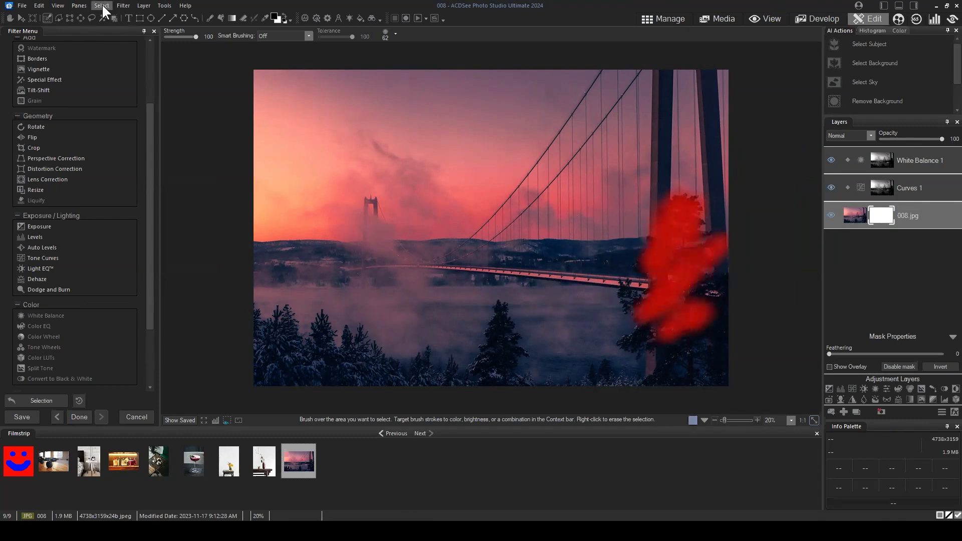
{"action": "left_click", "coordinate": [102, 5]}
{"action": "left_click", "coordinate": [110, 25]}
- Paint black with the Brush on the 008.jpg layer mask to hide the large tree beside the bridge tower
{"action": "left_click", "coordinate": [209, 18]}
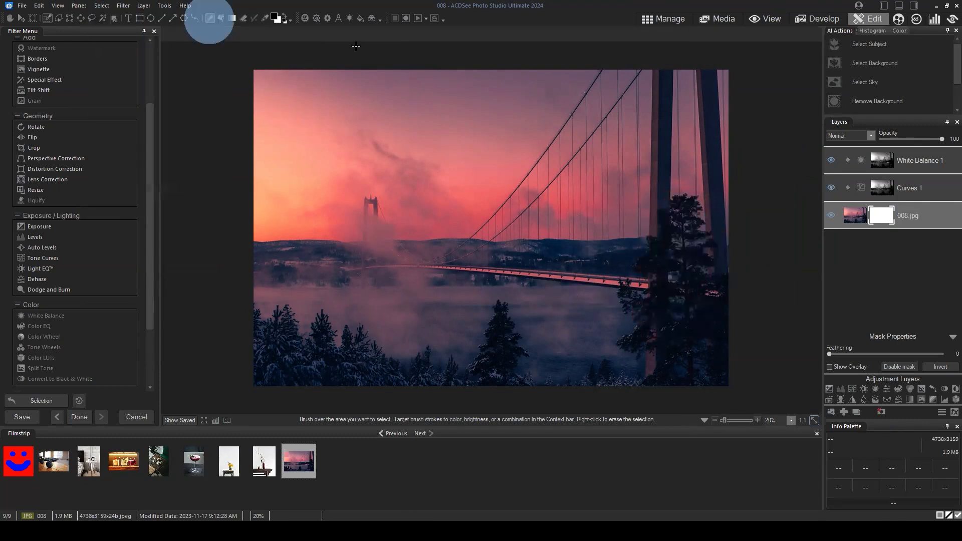
{"action": "mouse_move", "coordinate": [675, 226]}
{"action": "left_mouse_down"}
{"action": "mouse_move", "coordinate": [645, 300]}
{"action": "mouse_move", "coordinate": [708, 294]}
{"action": "mouse_move", "coordinate": [642, 380]}
{"action": "mouse_move", "coordinate": [714, 374]}
{"action": "mouse_move", "coordinate": [623, 291]}
{"action": "mouse_move", "coordinate": [651, 293]}
{"action": "left_mouse_up"}
{"action": "left_click", "coordinate": [883, 211]}
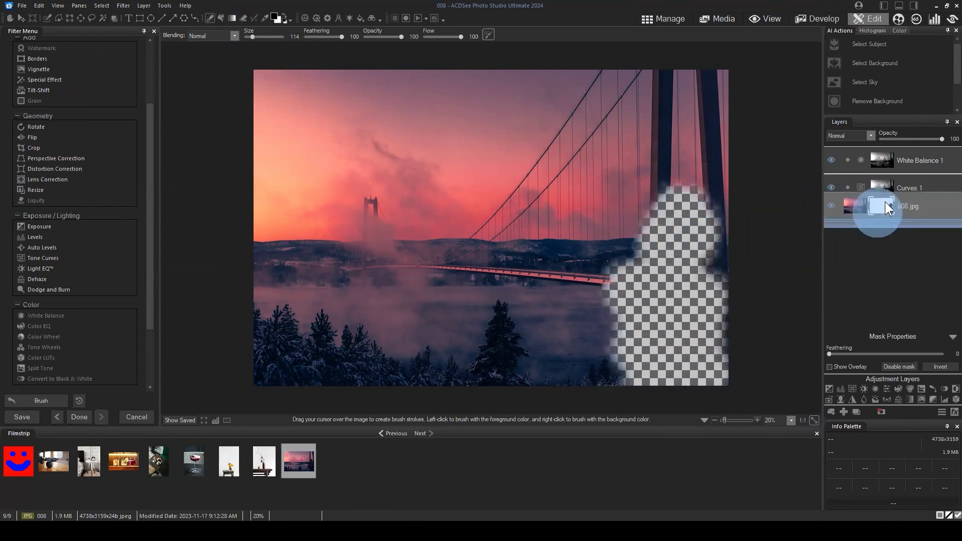
{"action": "left_click", "coordinate": [884, 215]}
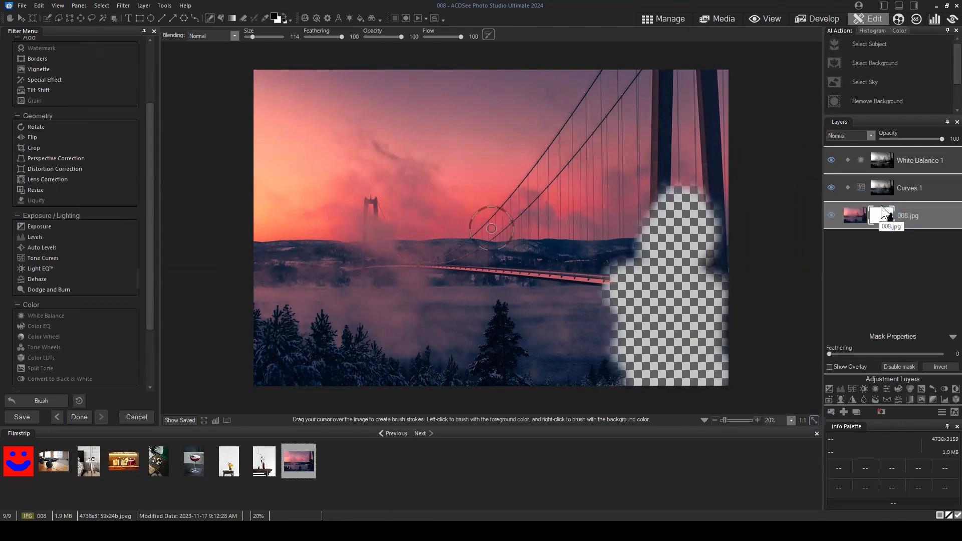
- Reopen the Selection Basket and store the 008.jpg layer mask in it as a new entry
{"action": "left_click", "coordinate": [106, 6]}
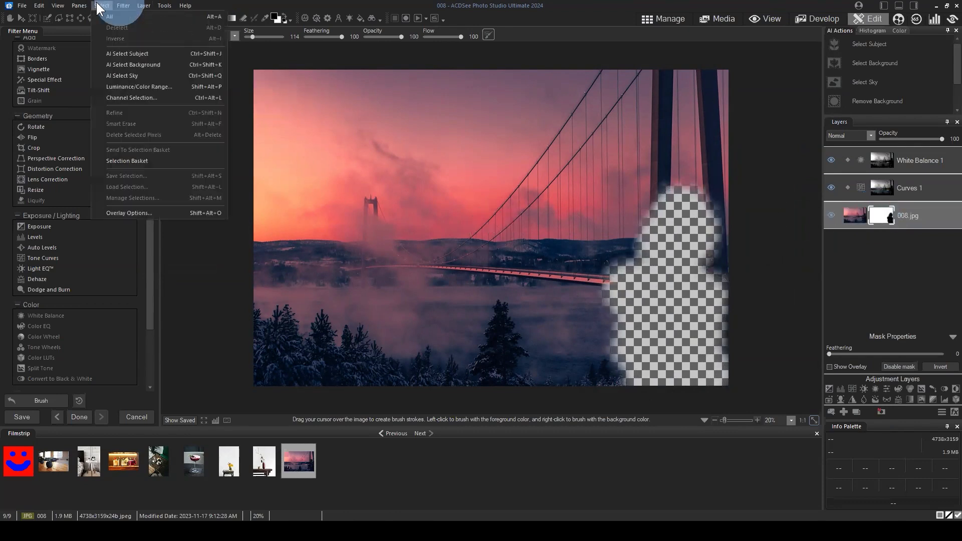
{"action": "left_click", "coordinate": [138, 165]}
{"action": "left_click_drag", "start_coordinate": [734, 127], "coordinate": [507, 146]}
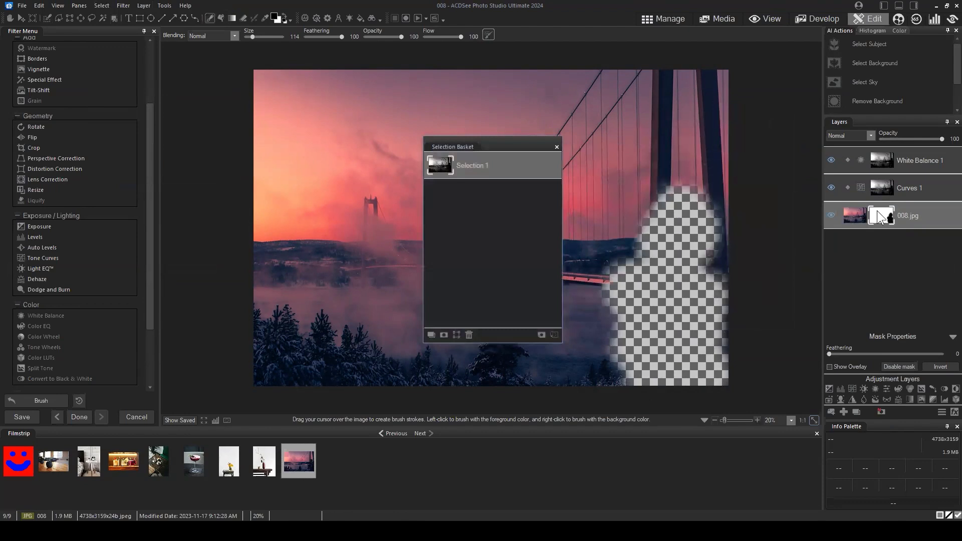
{"action": "left_click", "coordinate": [880, 213]}
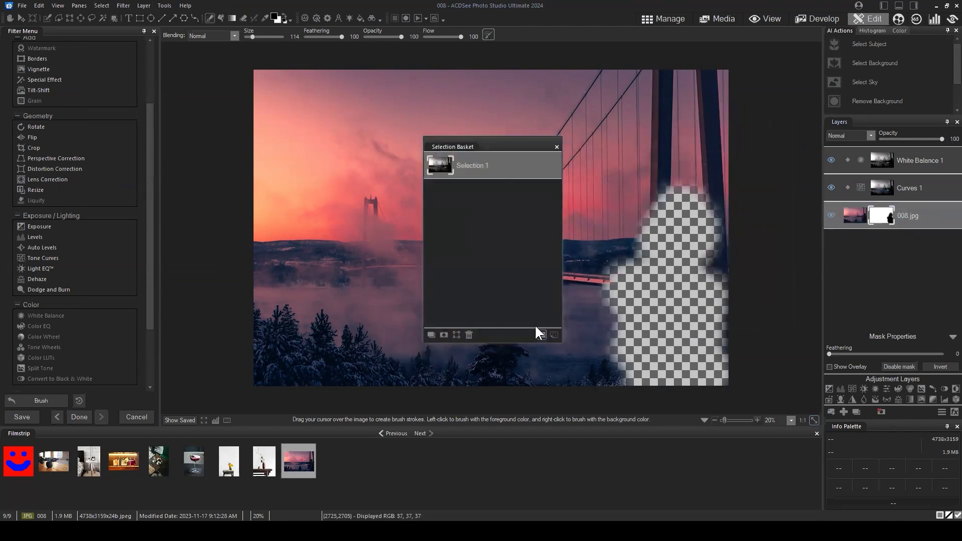
{"action": "left_click", "coordinate": [509, 251]}
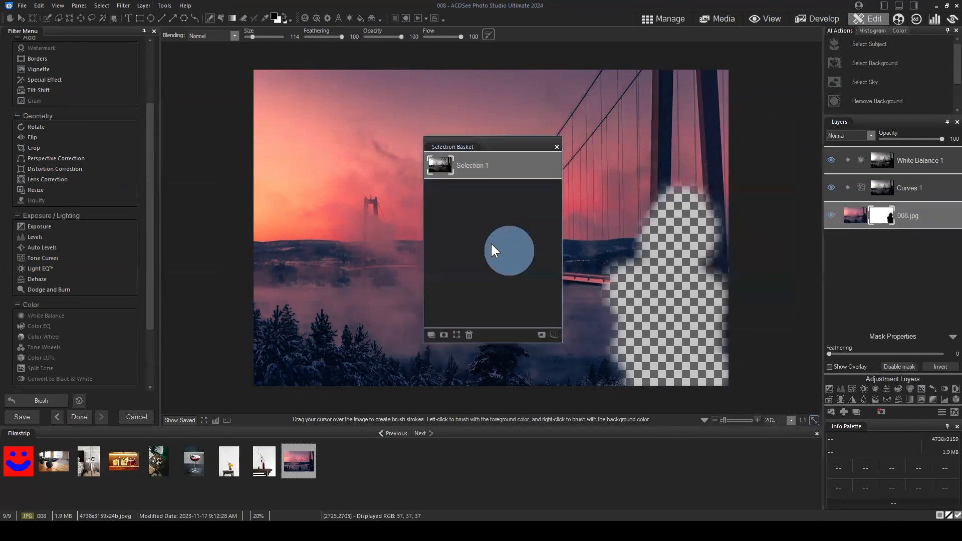
{"action": "left_click", "coordinate": [542, 335]}
{"action": "left_click", "coordinate": [492, 165]}
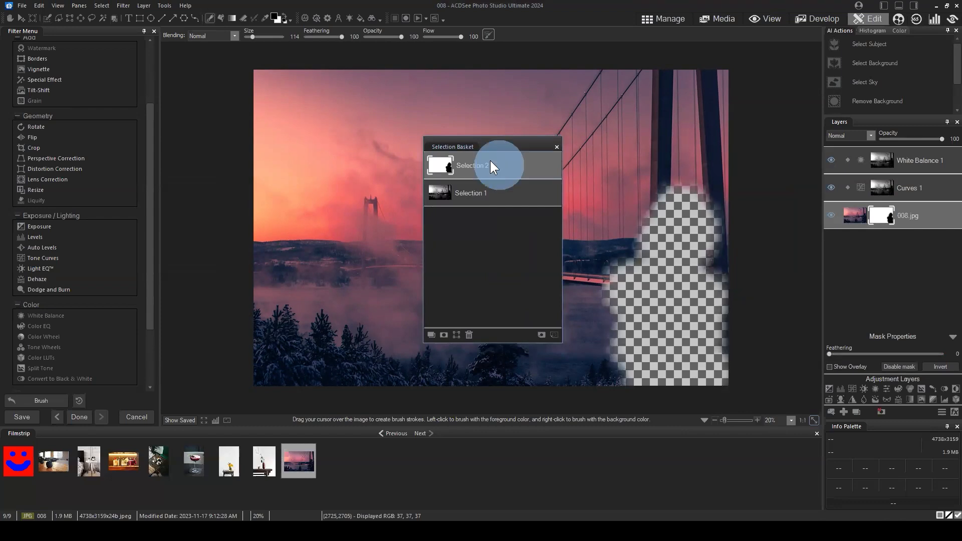
- Examine the two stored entries in the Selection Basket, ending on Selection 2, and close the basket
{"action": "left_click", "coordinate": [477, 196]}
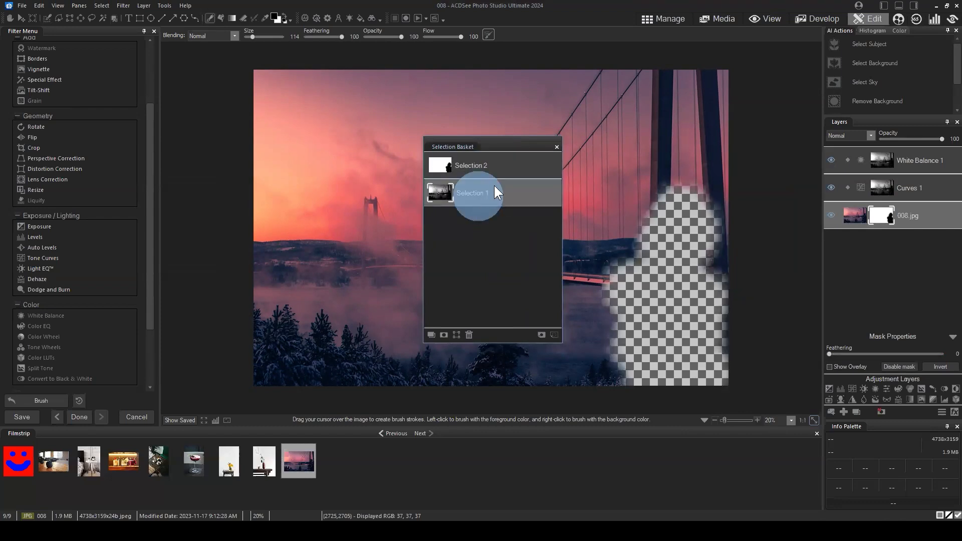
{"action": "left_click", "coordinate": [475, 161]}
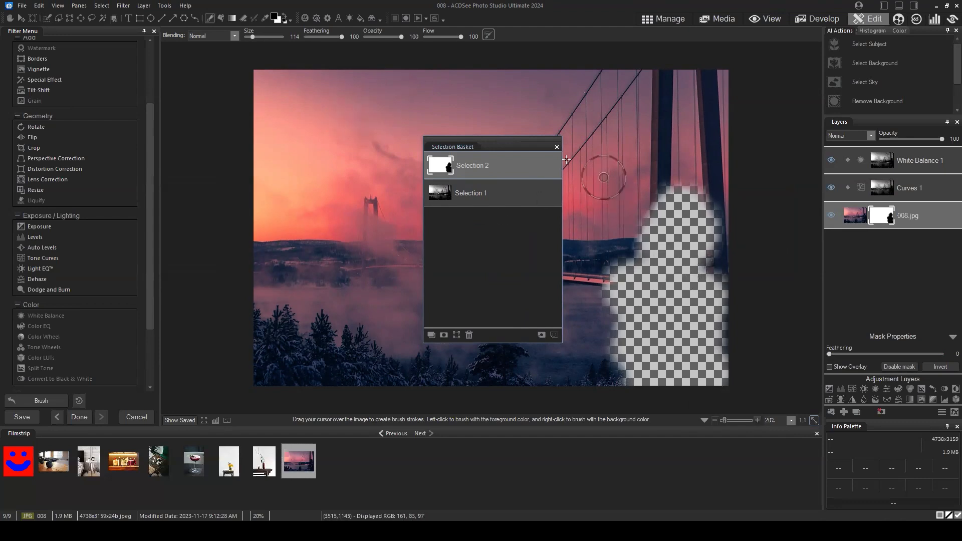
{"action": "left_click", "coordinate": [557, 145]}
- Add a blank layer and place it directly below the masked 008.jpg layer
{"action": "left_click", "coordinate": [906, 255]}
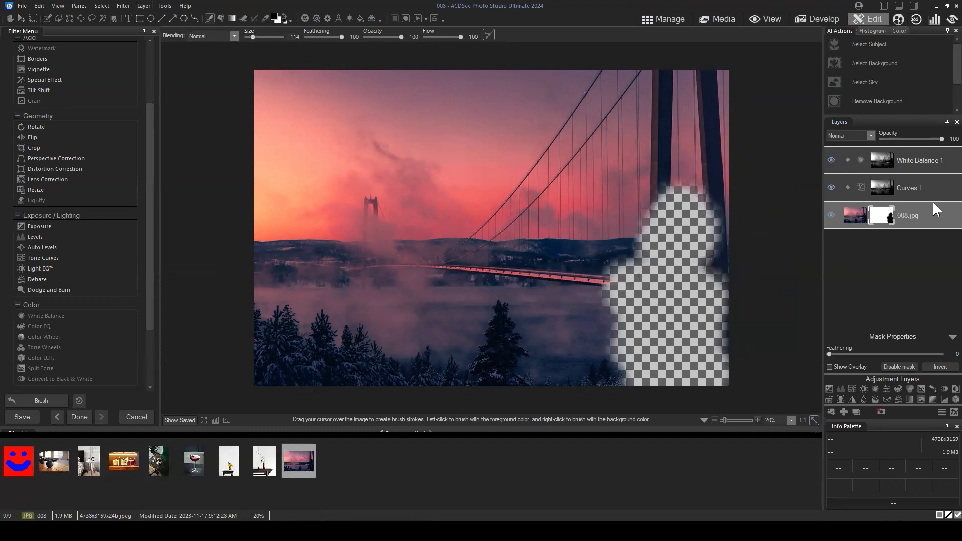
{"action": "left_click", "coordinate": [910, 209]}
{"action": "left_click", "coordinate": [843, 415]}
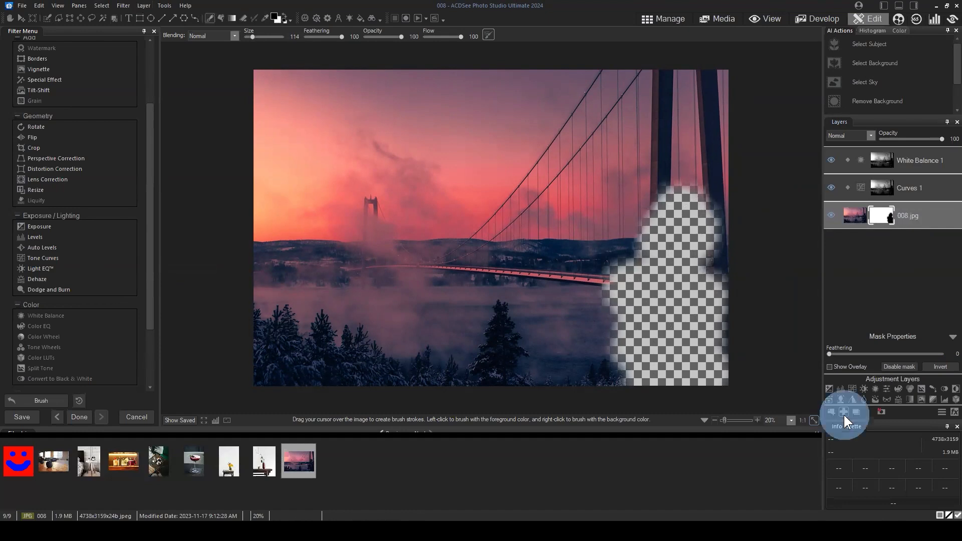
{"action": "left_click_drag", "start_coordinate": [904, 215], "coordinate": [897, 281]}
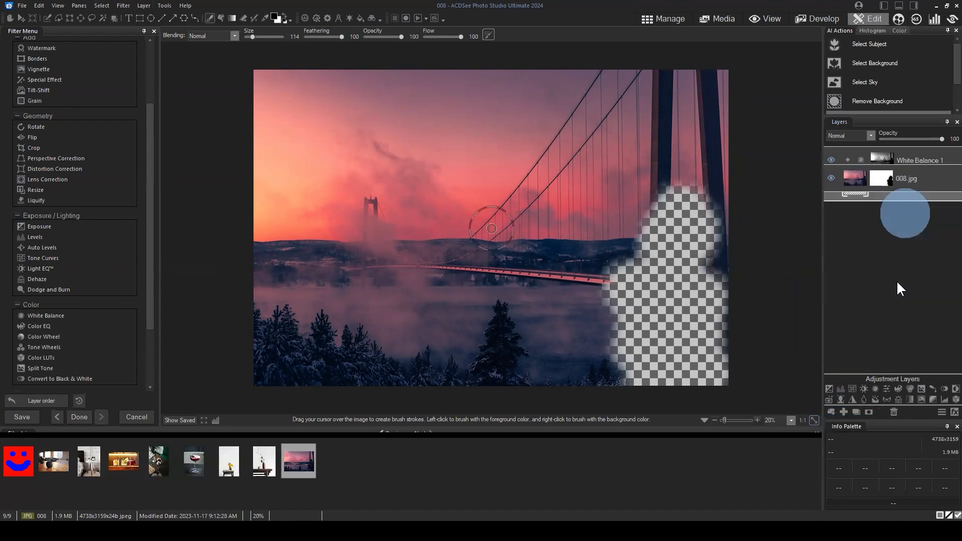
- Set the foreground colour to light red and fill the blank Layer 1 with it
{"action": "left_click", "coordinate": [275, 19]}
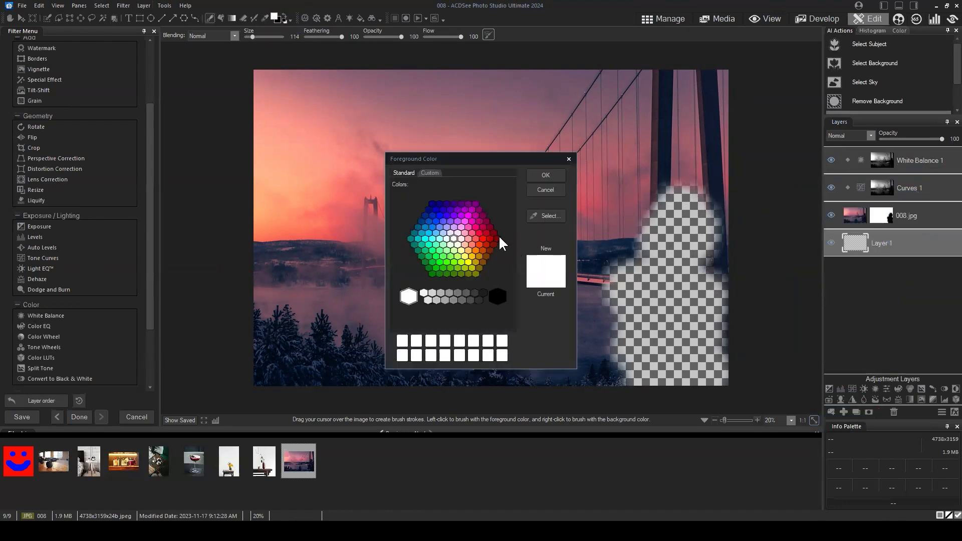
{"action": "left_click", "coordinate": [475, 239]}
{"action": "left_click", "coordinate": [544, 175]}
{"action": "left_click", "coordinate": [221, 19]}
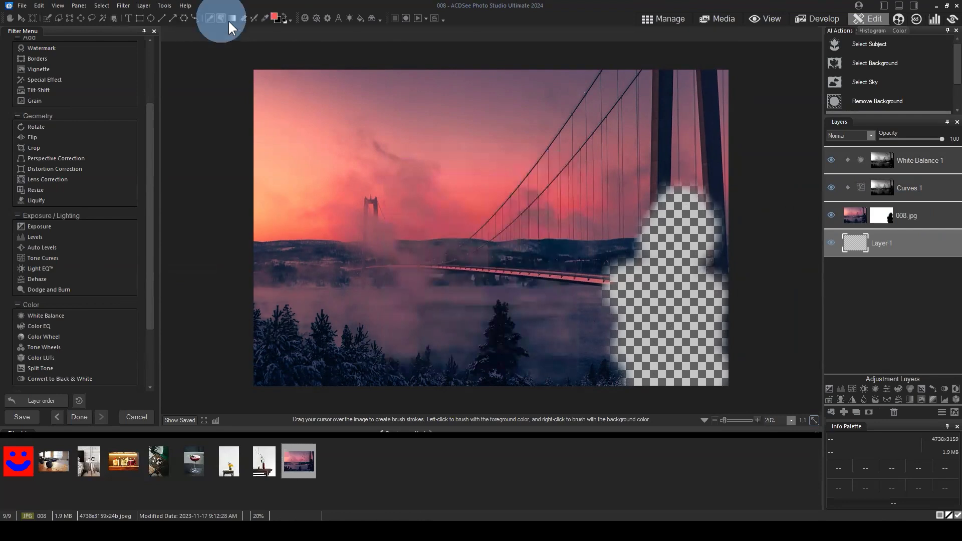
{"action": "left_click", "coordinate": [676, 316]}
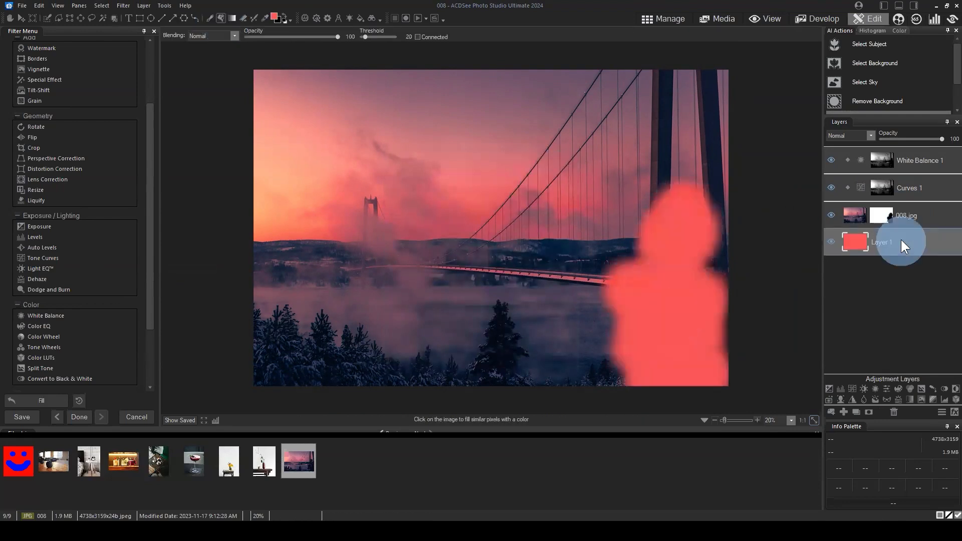
- Reopen the Selection Basket, apply Selection 2 as a mask on the red Layer 1, and close the basket
{"action": "left_click", "coordinate": [106, 5]}
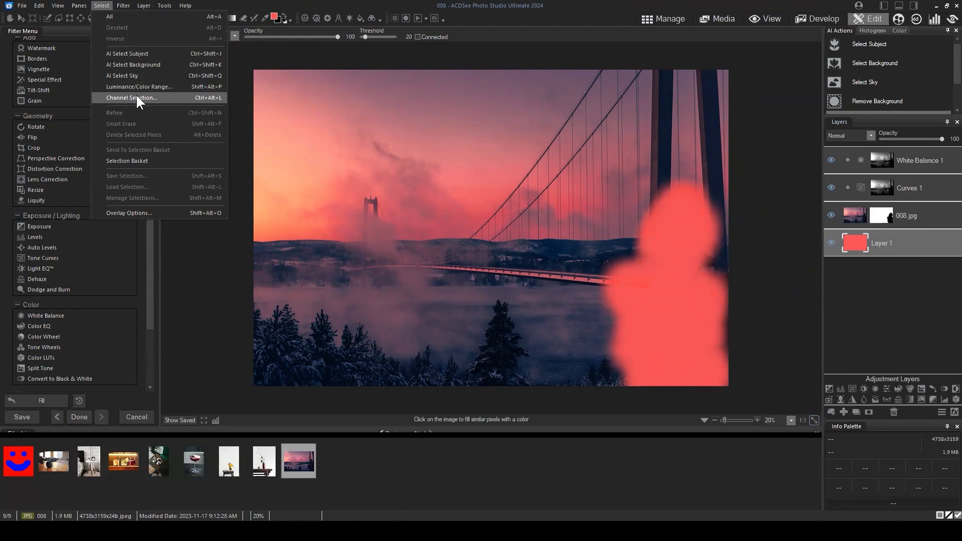
{"action": "left_click", "coordinate": [137, 160]}
{"action": "left_click_drag", "start_coordinate": [482, 142], "coordinate": [456, 139]}
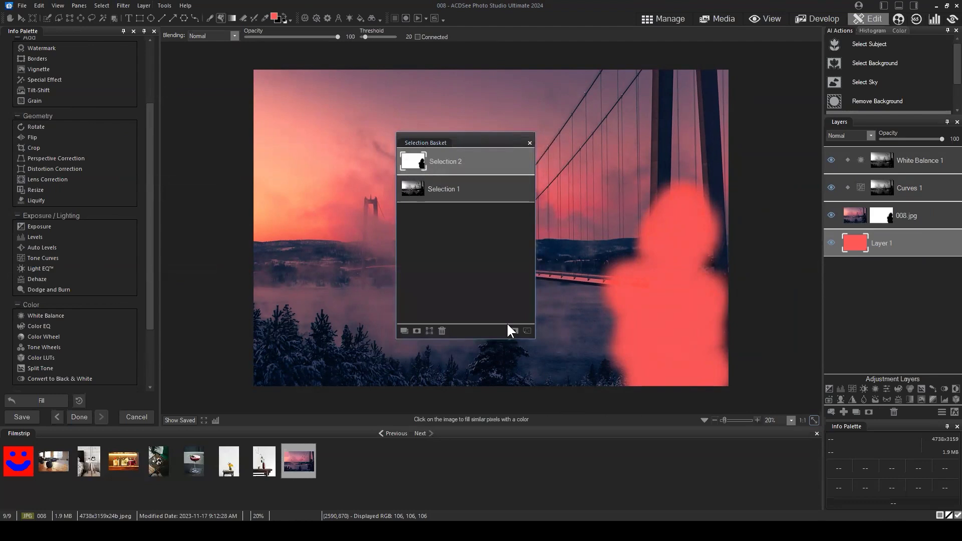
{"action": "left_click_drag", "start_coordinate": [902, 252], "coordinate": [902, 248]}
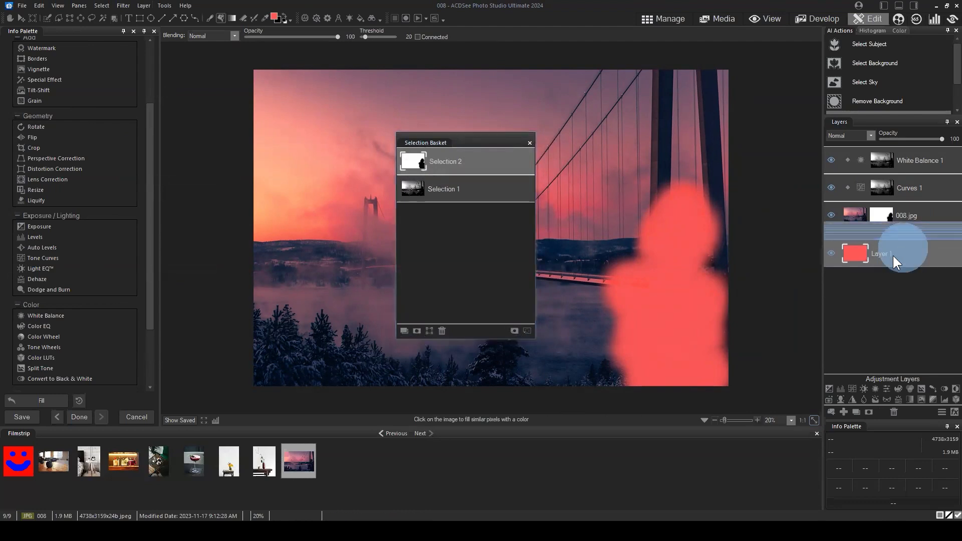
{"action": "left_click", "coordinate": [416, 331]}
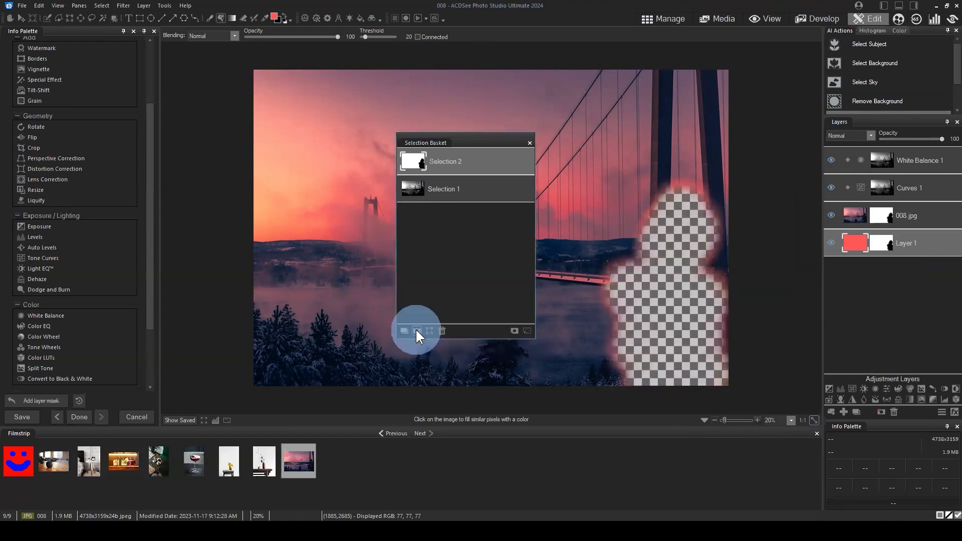
{"action": "left_click", "coordinate": [530, 145]}
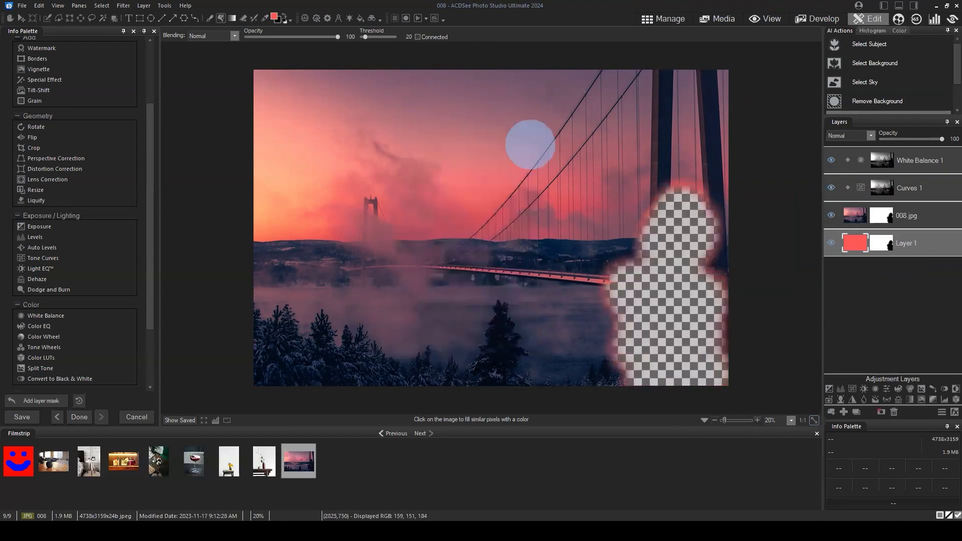
- Invert the layer mask on the red Layer 1
{"action": "left_click", "coordinate": [873, 244]}
{"action": "left_click", "coordinate": [939, 367]}
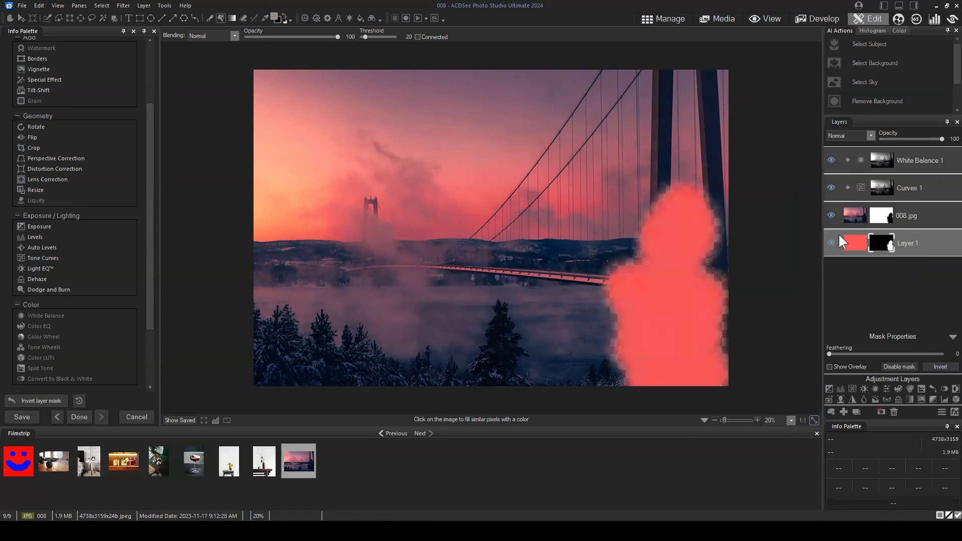
- Delete the red Layer 1 and remove the layer mask from the 008.jpg layer
{"action": "left_click_drag", "start_coordinate": [910, 238], "coordinate": [908, 243]}
{"action": "left_click", "coordinate": [893, 412]}
{"action": "left_click", "coordinate": [880, 215]}
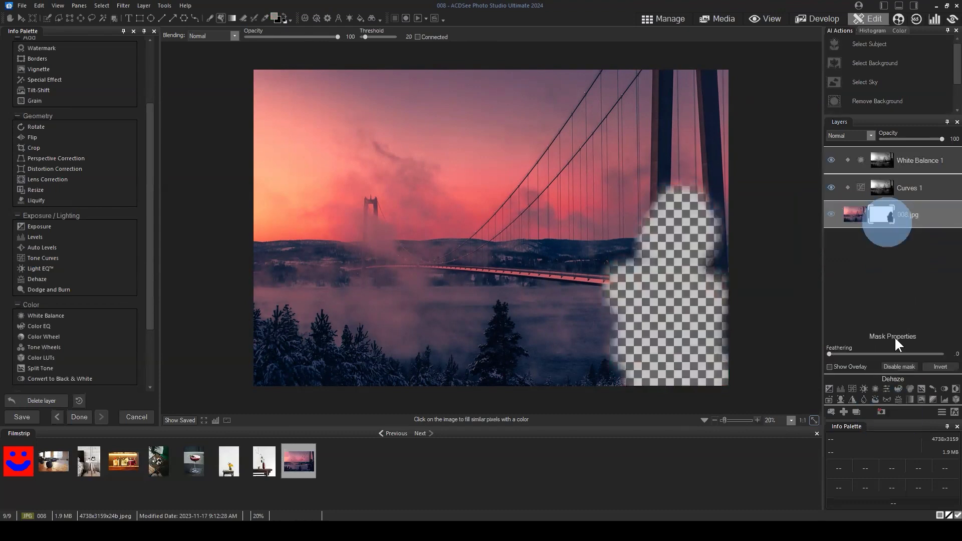
{"action": "left_click", "coordinate": [880, 413]}
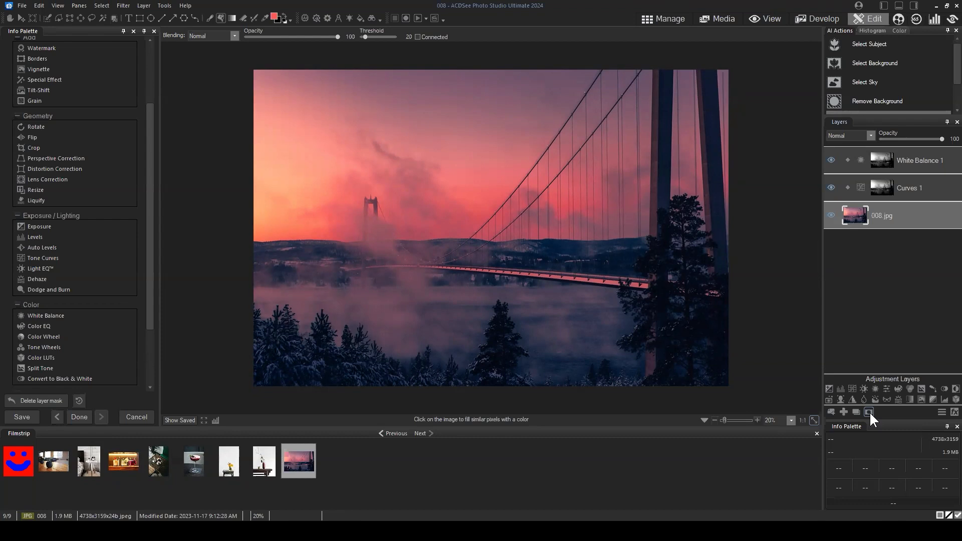
{"action": "left_click", "coordinate": [99, 6]}
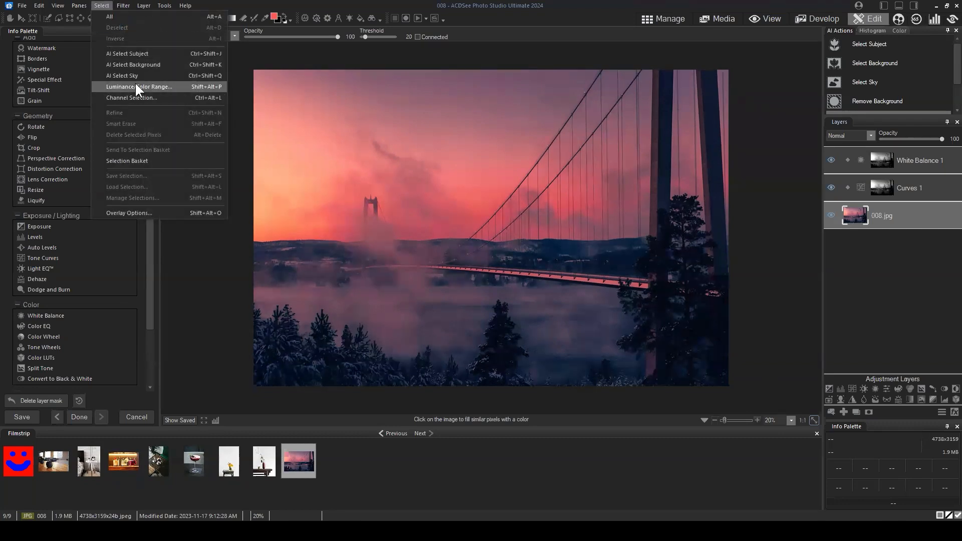
{"action": "left_click", "coordinate": [876, 278]}
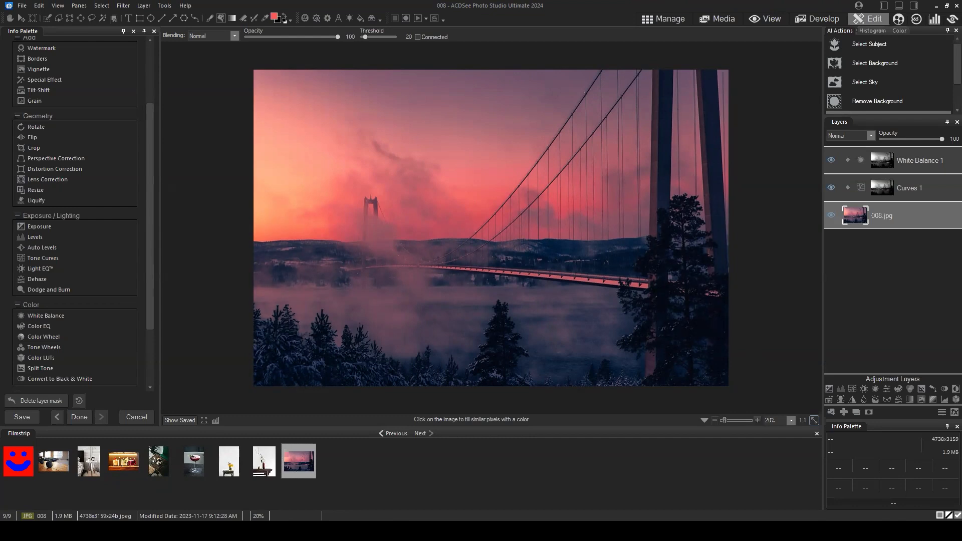
- Delete the Curves 1 and White Balance 1 adjustment layers, leaving only the 008.jpg layer
{"action": "left_click", "coordinate": [897, 189]}
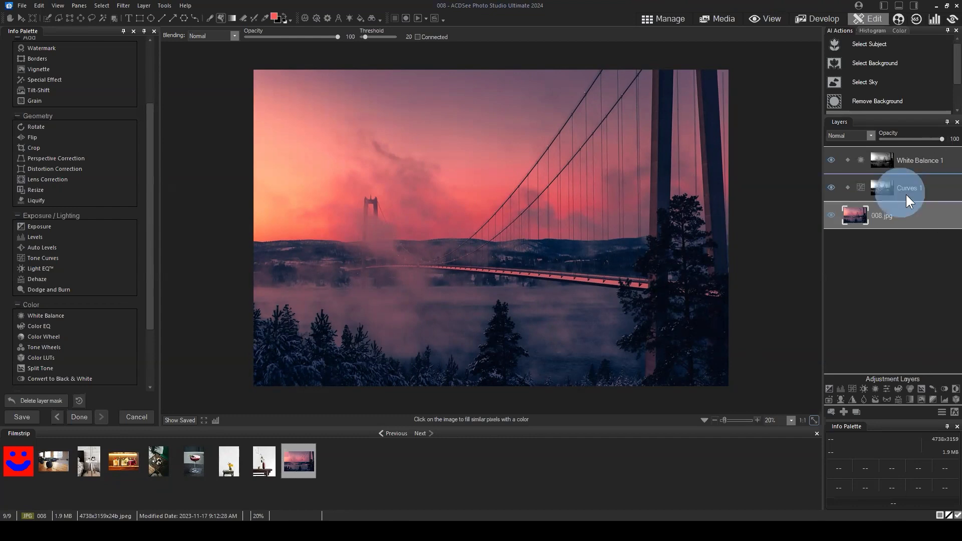
{"action": "left_click", "coordinate": [869, 412]}
{"action": "left_click", "coordinate": [900, 164]}
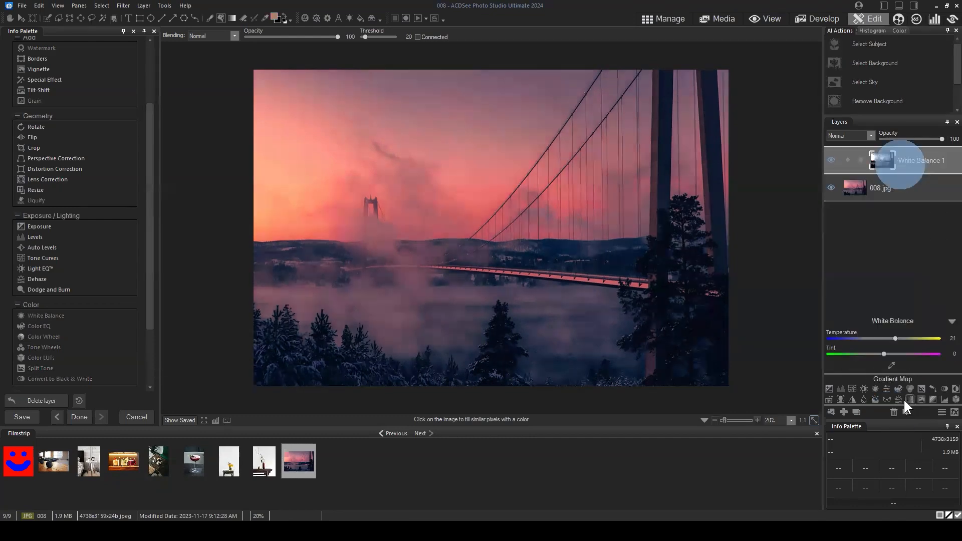
{"action": "left_click", "coordinate": [886, 411]}
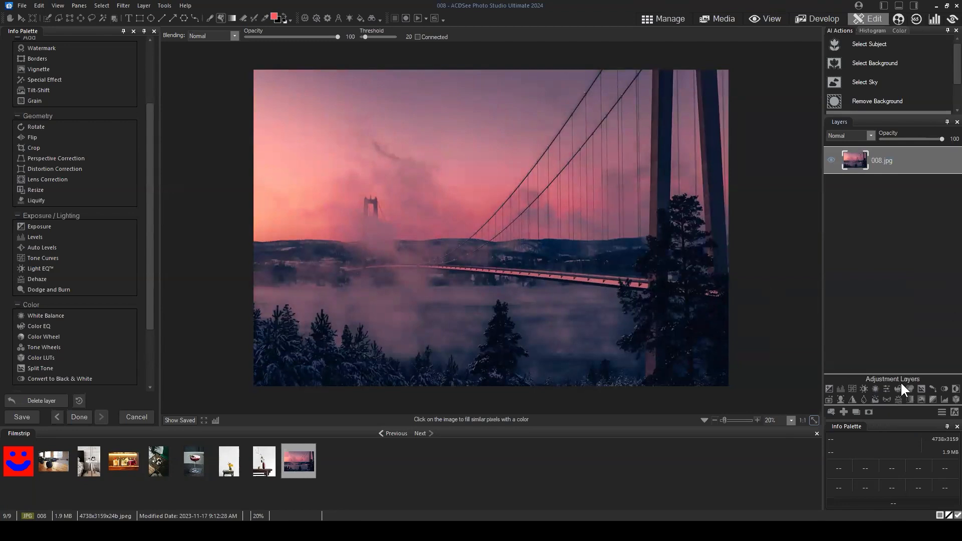
{"action": "left_click", "coordinate": [885, 387]}
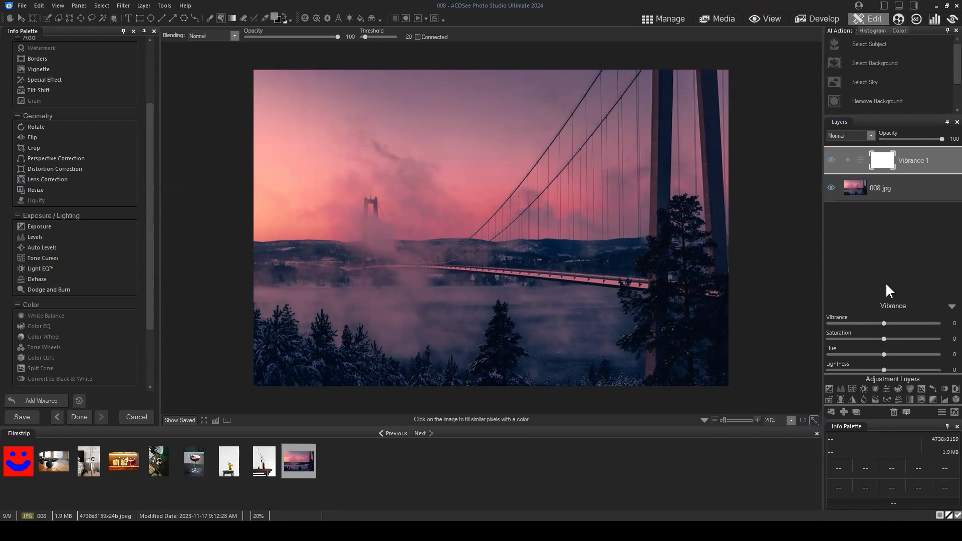
{"action": "left_click", "coordinate": [915, 160]}
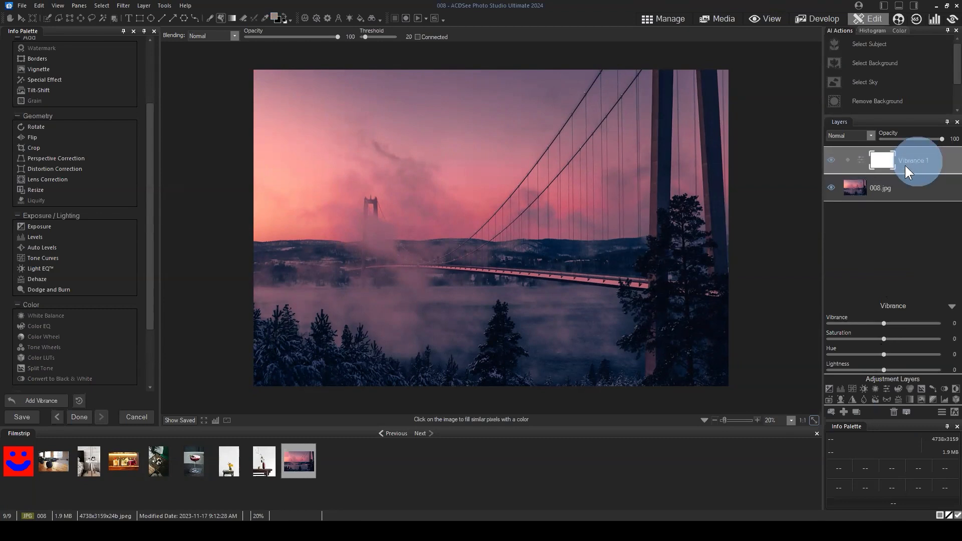
{"action": "left_click", "coordinate": [893, 412]}
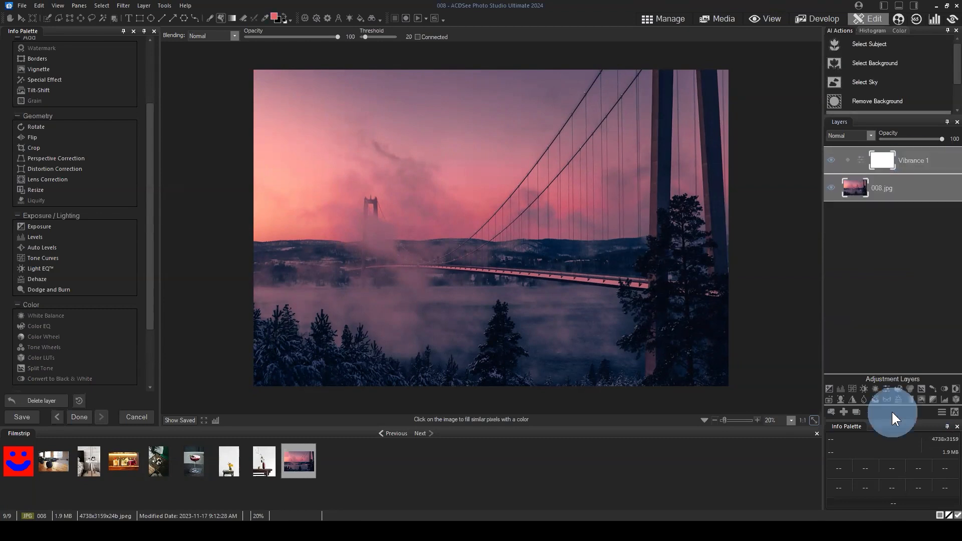
- Run Channel Selection on the 008.jpg layer with the Red channel and set it as the selection
{"action": "left_click", "coordinate": [102, 6]}
{"action": "left_click", "coordinate": [139, 98]}
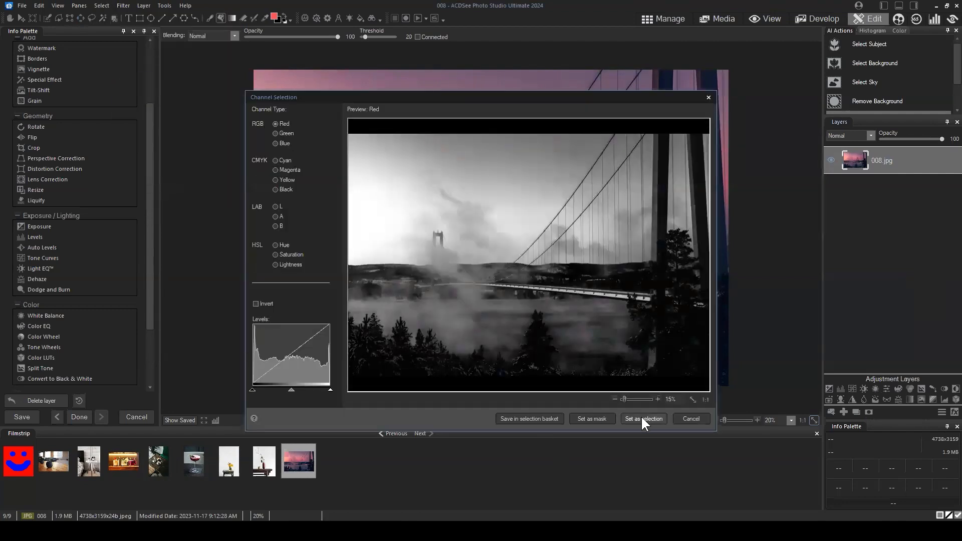
{"action": "left_click", "coordinate": [641, 418]}
- Add a Vibrance adjustment layer from the selection and set its saturation to 15 and lightness to 11
{"action": "left_click", "coordinate": [886, 389]}
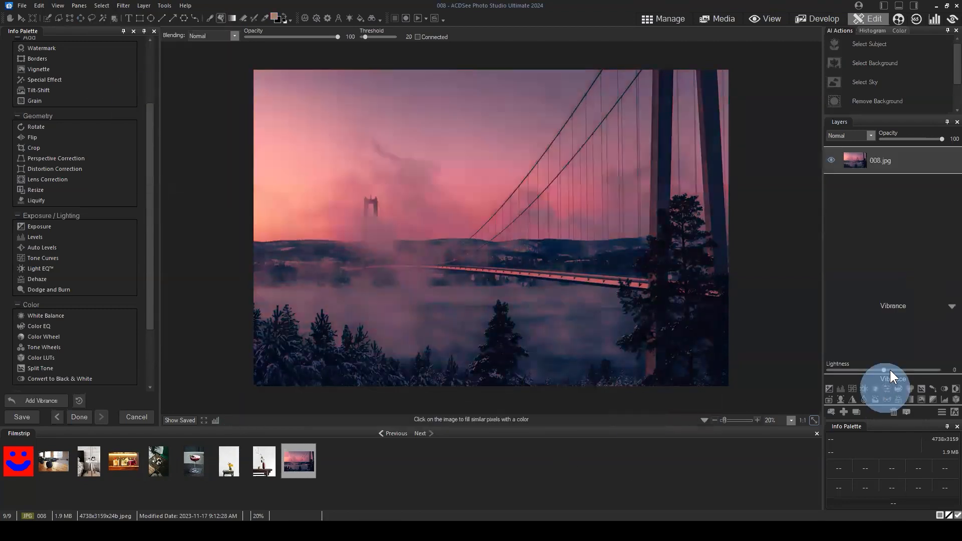
{"action": "mouse_move", "coordinate": [883, 354]}
{"action": "left_mouse_down"}
{"action": "mouse_move", "coordinate": [909, 353]}
{"action": "mouse_move", "coordinate": [886, 354]}
{"action": "mouse_move", "coordinate": [903, 338]}
{"action": "mouse_move", "coordinate": [891, 337]}
{"action": "mouse_move", "coordinate": [900, 370]}
{"action": "mouse_move", "coordinate": [890, 369]}
{"action": "left_mouse_up"}
{"action": "double_click", "coordinate": [881, 353]}
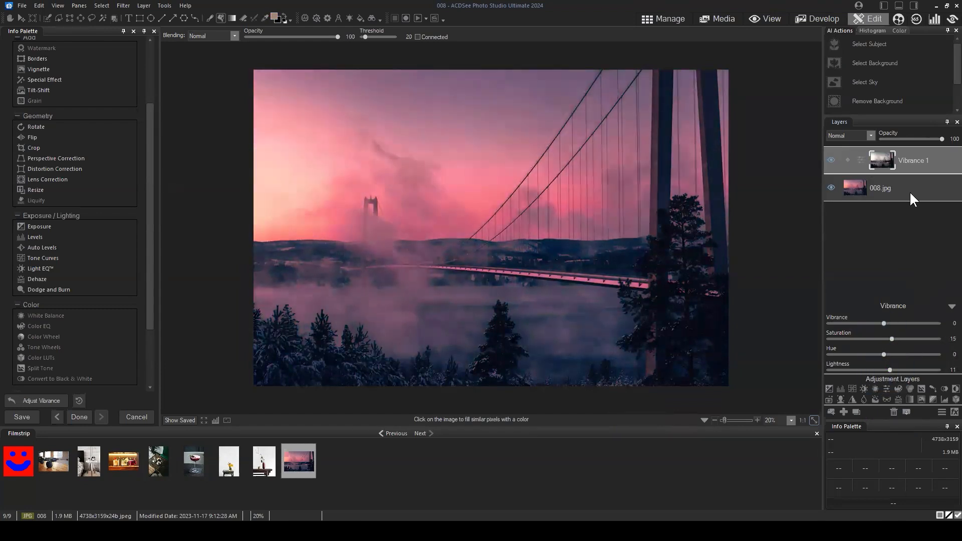
- Add a blank layer above Vibrance 1 and set the foreground colour to bright blue
{"action": "left_click", "coordinate": [916, 161]}
{"action": "left_click", "coordinate": [842, 411]}
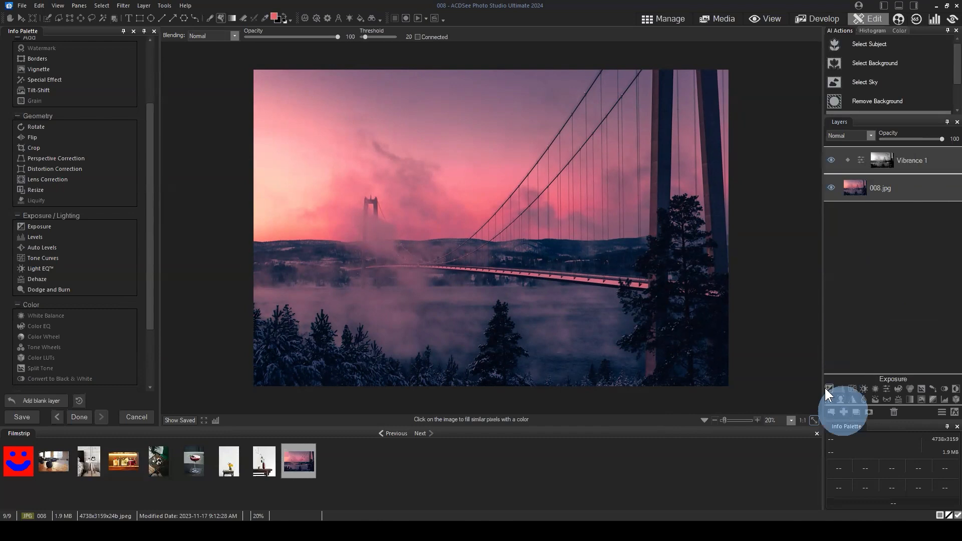
{"action": "left_click", "coordinate": [275, 15]}
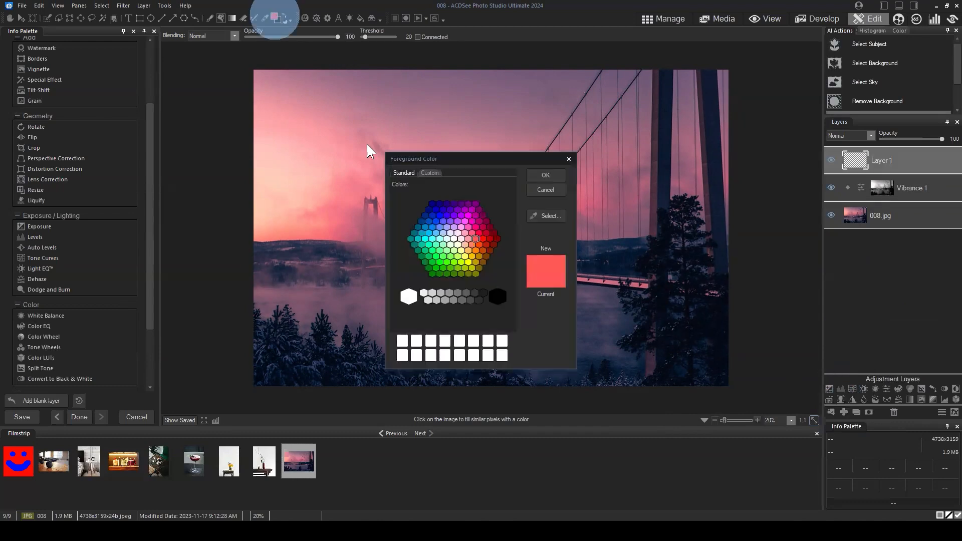
{"action": "left_click", "coordinate": [437, 221]}
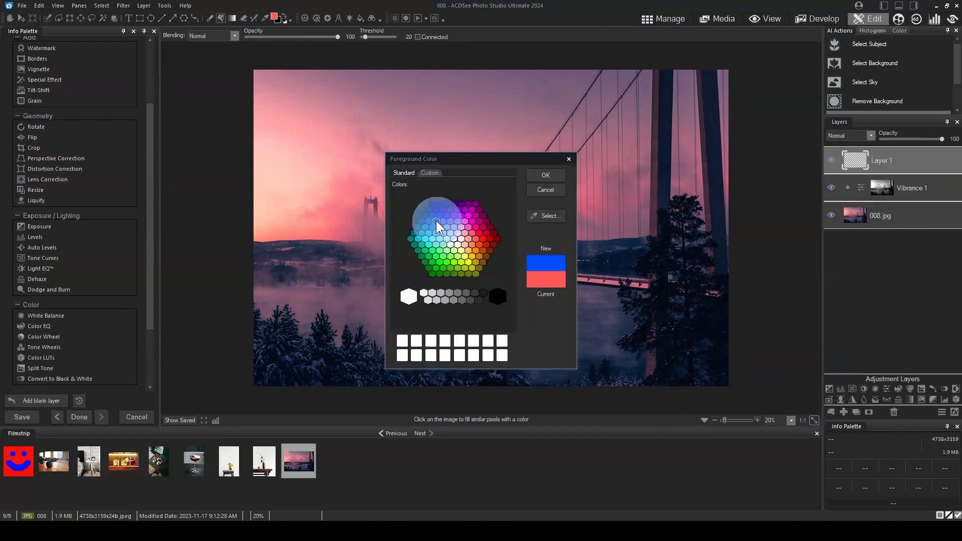
{"action": "left_click", "coordinate": [545, 175]}
- Set the background colour to white, then draw and commit a blue-to-white gradient running from the upper left to the lower right of Layer 1
{"action": "left_click", "coordinate": [232, 18]}
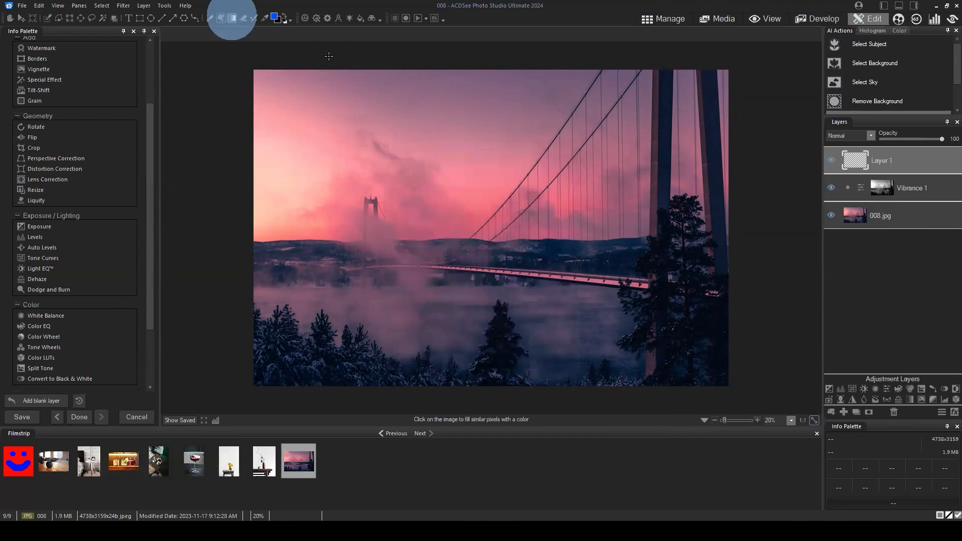
{"action": "left_click", "coordinate": [276, 20]}
{"action": "left_click", "coordinate": [455, 243]}
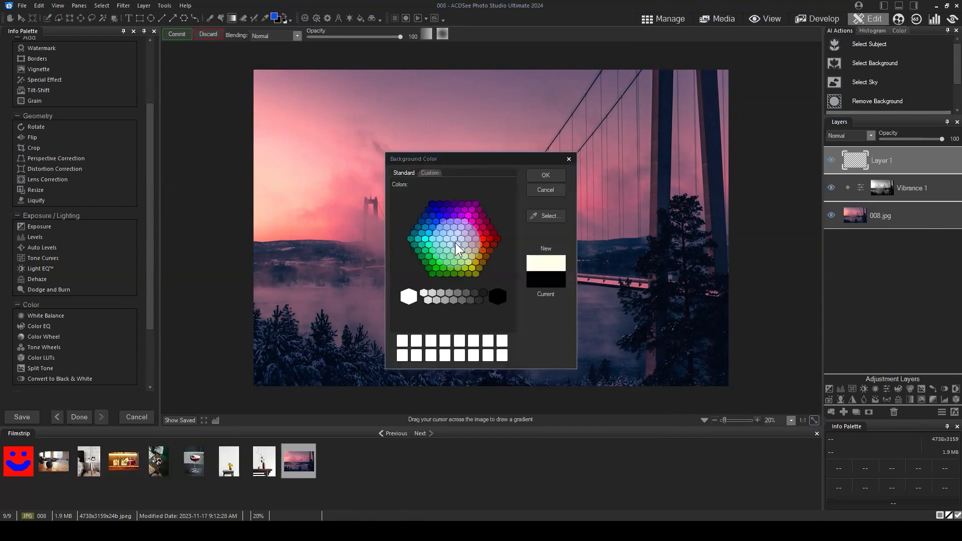
{"action": "left_click", "coordinate": [538, 176]}
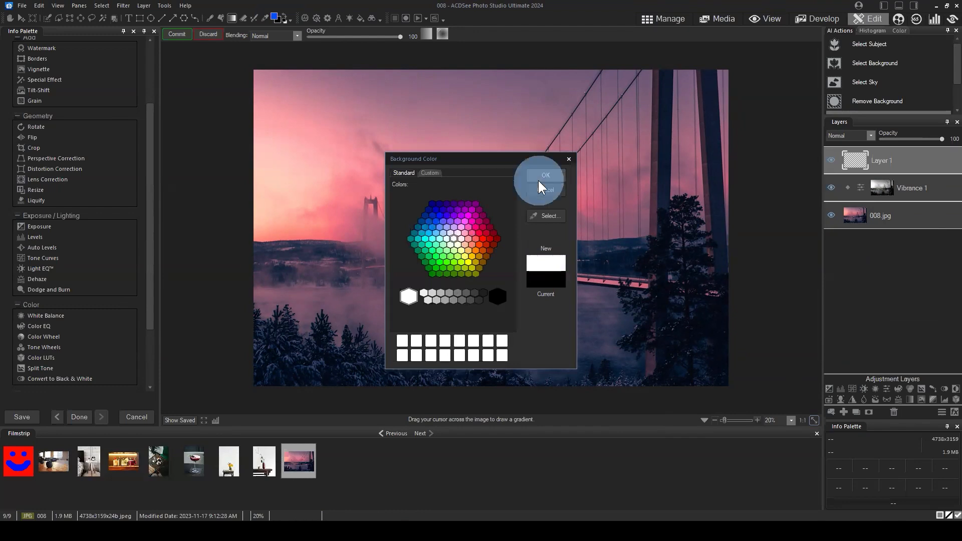
{"action": "left_click_drag", "start_coordinate": [405, 73], "coordinate": [427, 148]}
{"action": "left_click_drag", "start_coordinate": [440, 198], "coordinate": [518, 397]}
{"action": "left_click", "coordinate": [176, 34]}
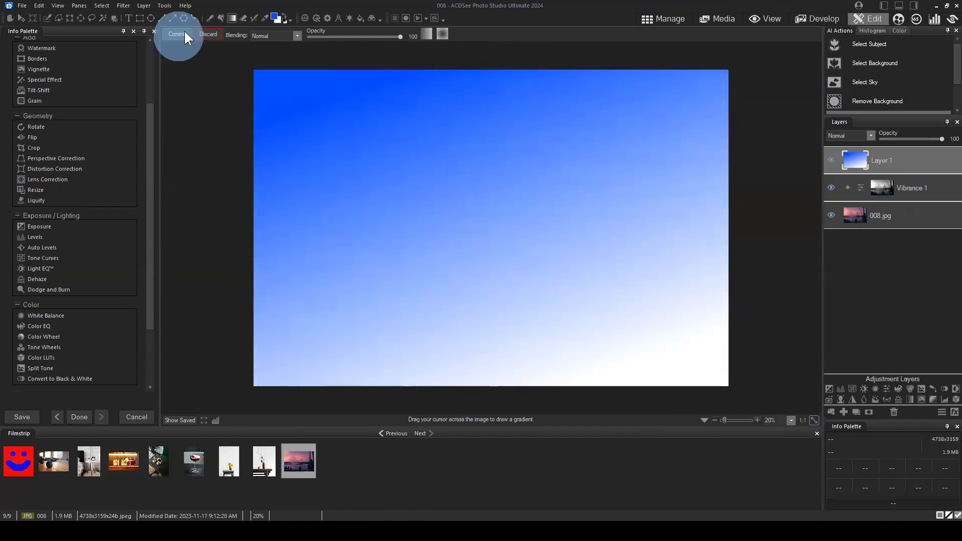
{"action": "left_click", "coordinate": [178, 34]}
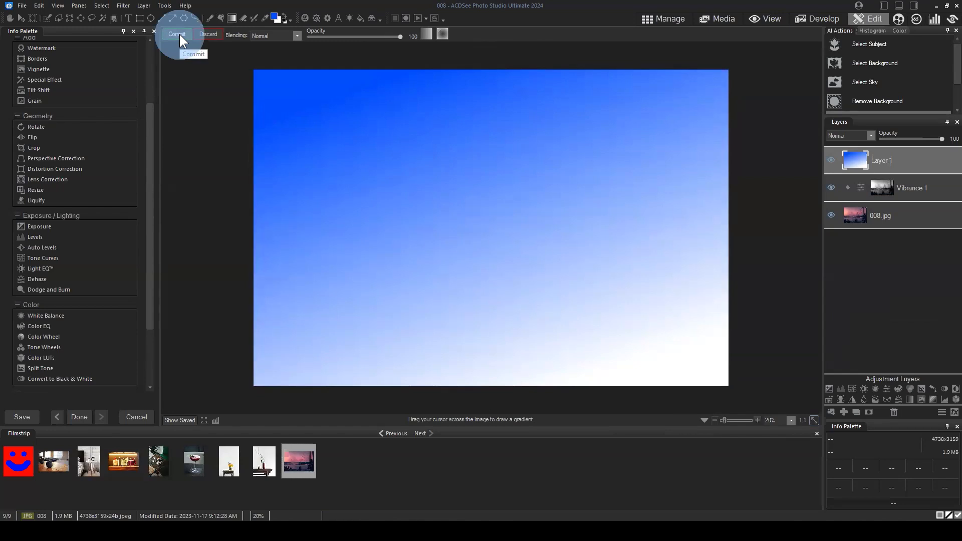
- Add a blank layer mask to the gradient layer, Layer 1
{"action": "left_click", "coordinate": [918, 156]}
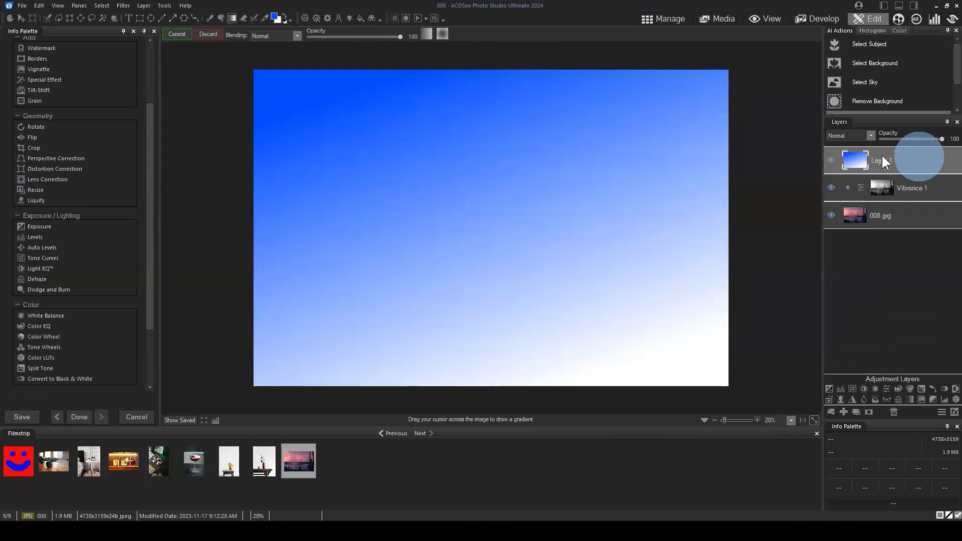
{"action": "mouse_move", "coordinate": [941, 139]}
{"action": "left_mouse_down"}
{"action": "mouse_move", "coordinate": [895, 138]}
{"action": "mouse_move", "coordinate": [942, 139]}
{"action": "left_mouse_up"}
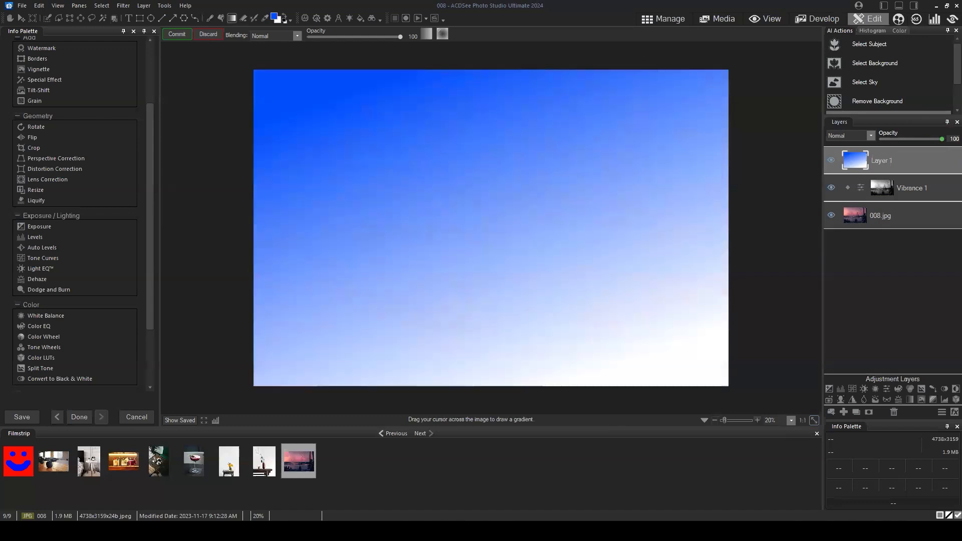
{"action": "left_click", "coordinate": [912, 189]}
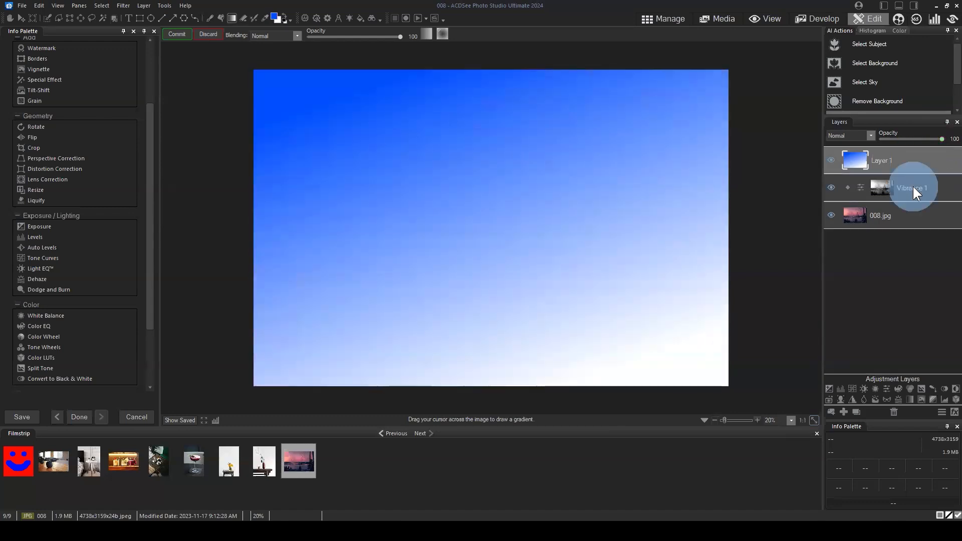
{"action": "left_click", "coordinate": [898, 155]}
{"action": "left_click_drag", "start_coordinate": [889, 159], "coordinate": [892, 155]}
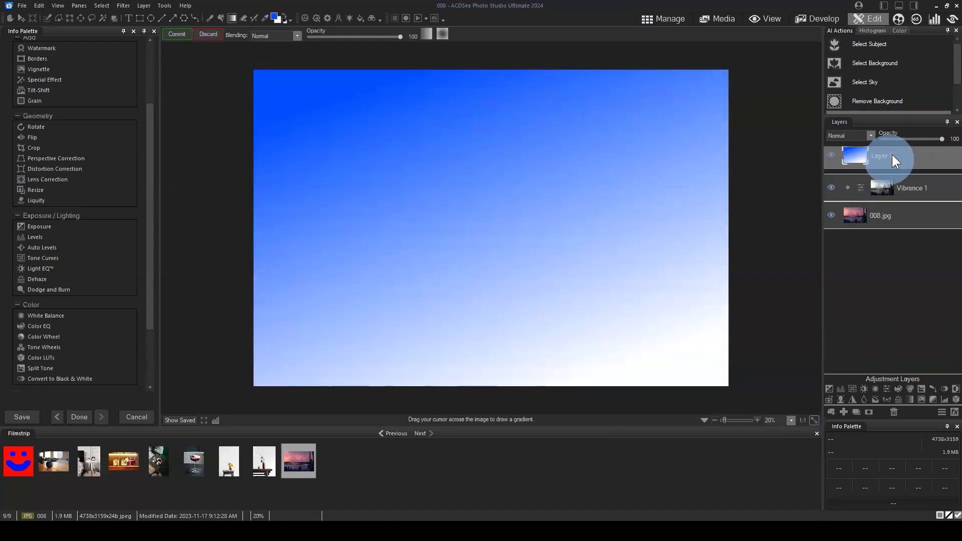
{"action": "left_click", "coordinate": [869, 412]}
{"action": "left_click", "coordinate": [915, 160]}
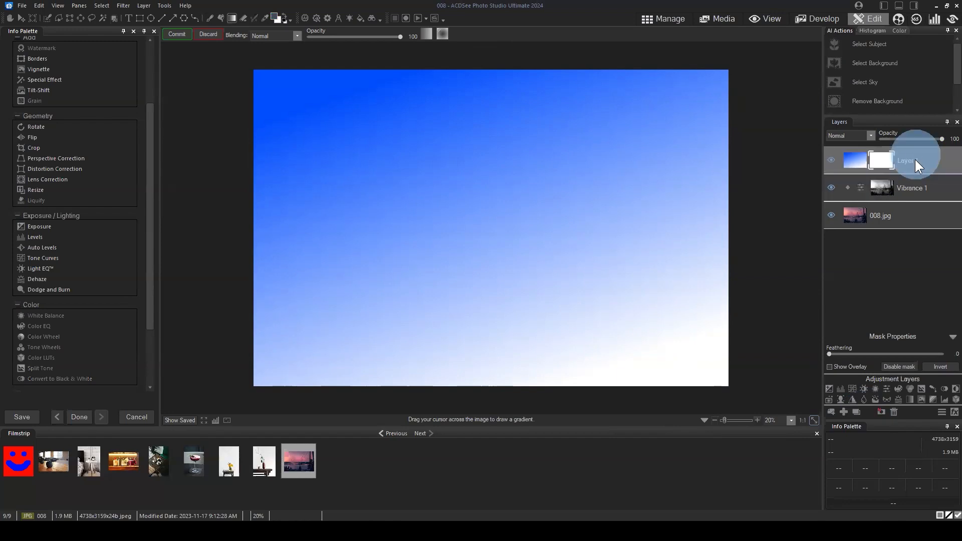
- Copy the mask of the Vibrance 1 layer and paste it into the mask of Layer 1
{"action": "right_click", "coordinate": [881, 186]}
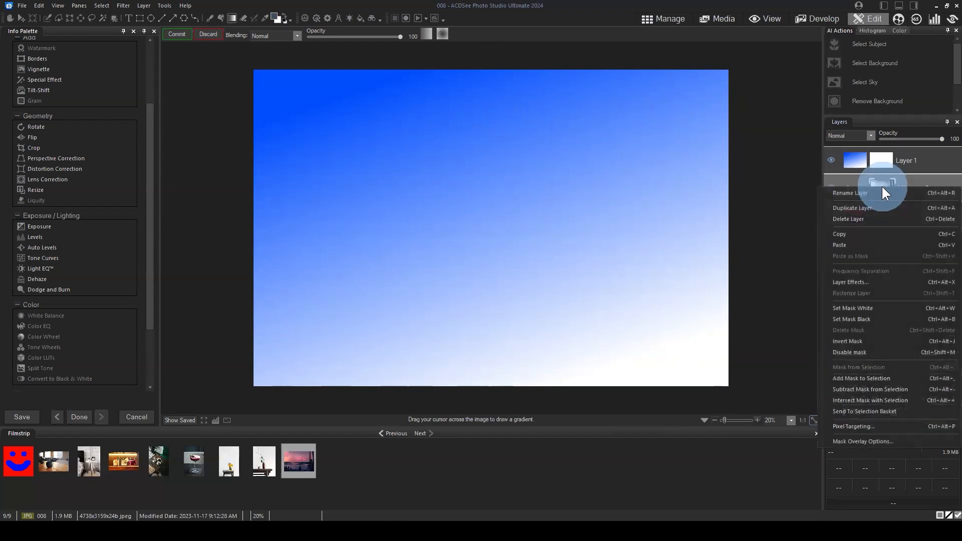
{"action": "left_click", "coordinate": [855, 234]}
{"action": "left_click", "coordinate": [882, 161]}
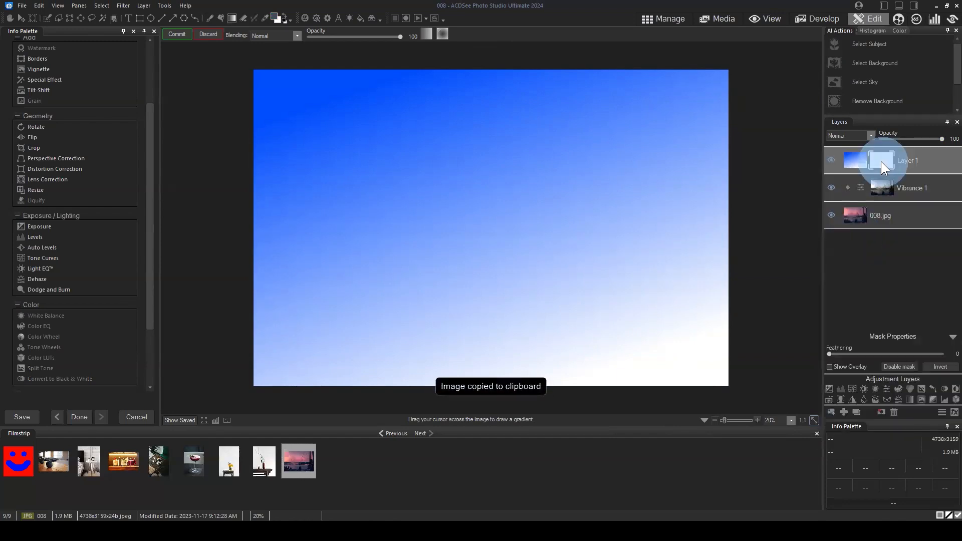
{"action": "right_click", "coordinate": [880, 161]}
{"action": "left_click", "coordinate": [859, 229]}
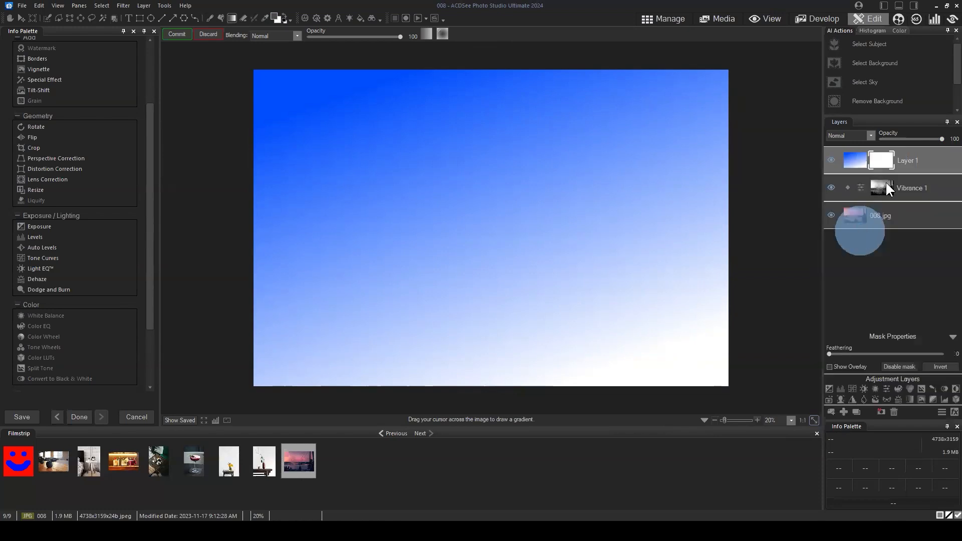
- Set the opacity of Layer 1 to 35
{"action": "left_click", "coordinate": [924, 165]}
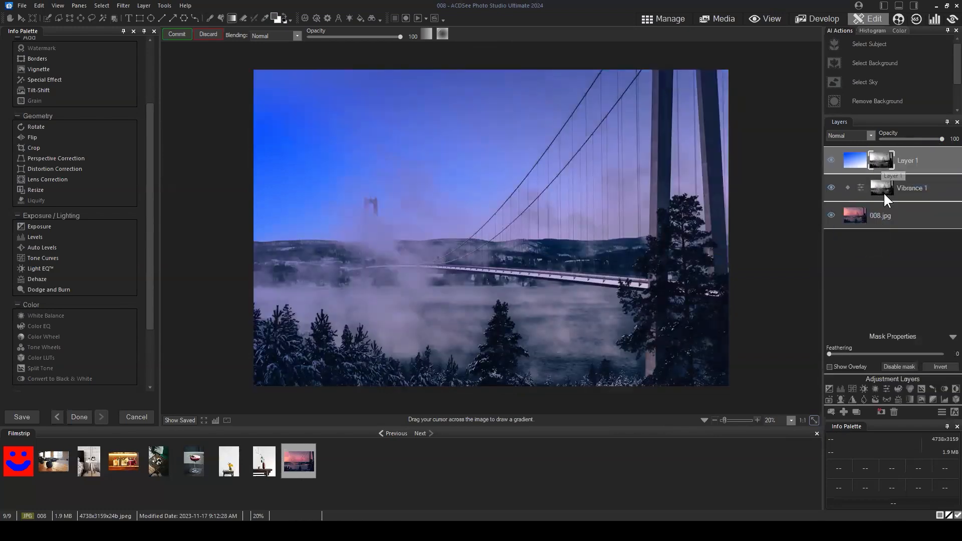
{"action": "left_click", "coordinate": [924, 139]}
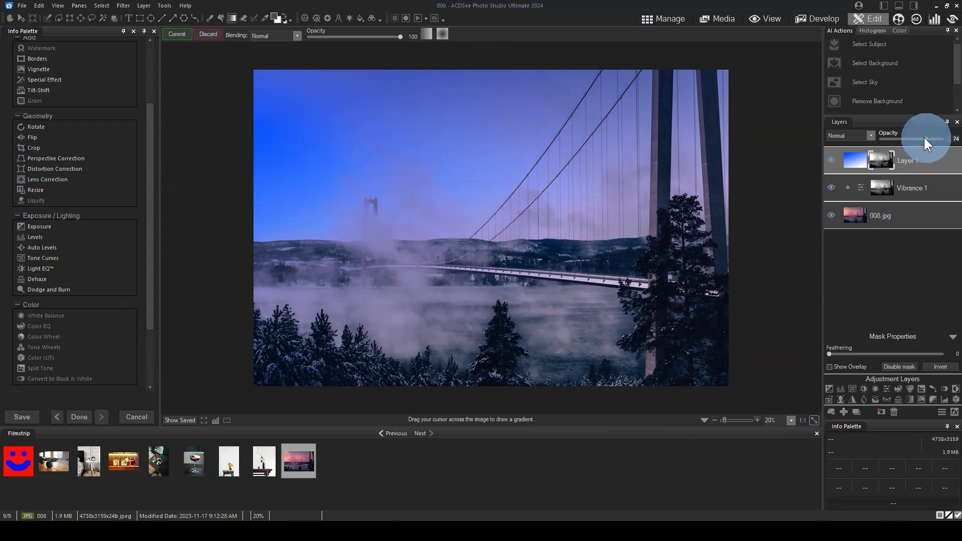
{"action": "left_click_drag", "start_coordinate": [924, 139], "coordinate": [902, 139]}
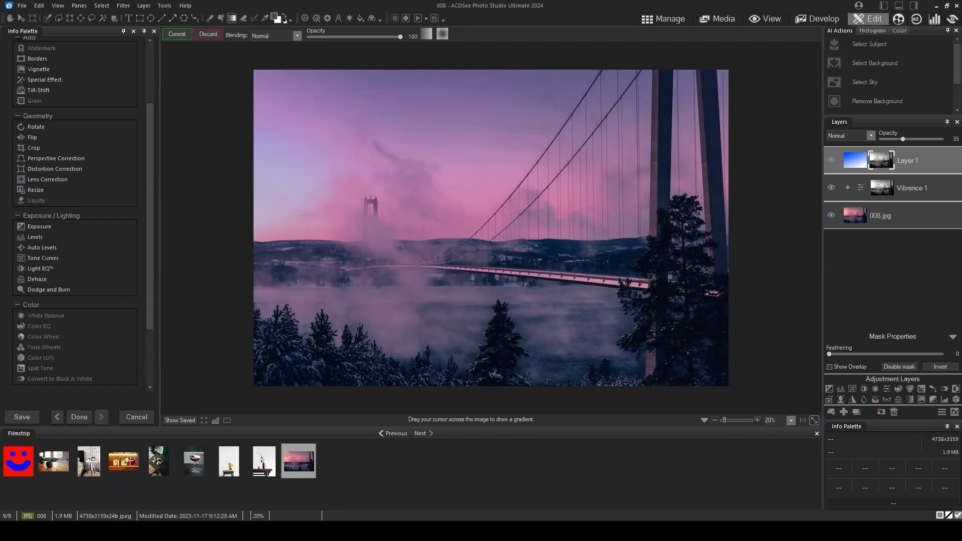
- Save the layered image in the Objects folder as "editable file march 22" in the ACDC file format
{"action": "left_click", "coordinate": [22, 5]}
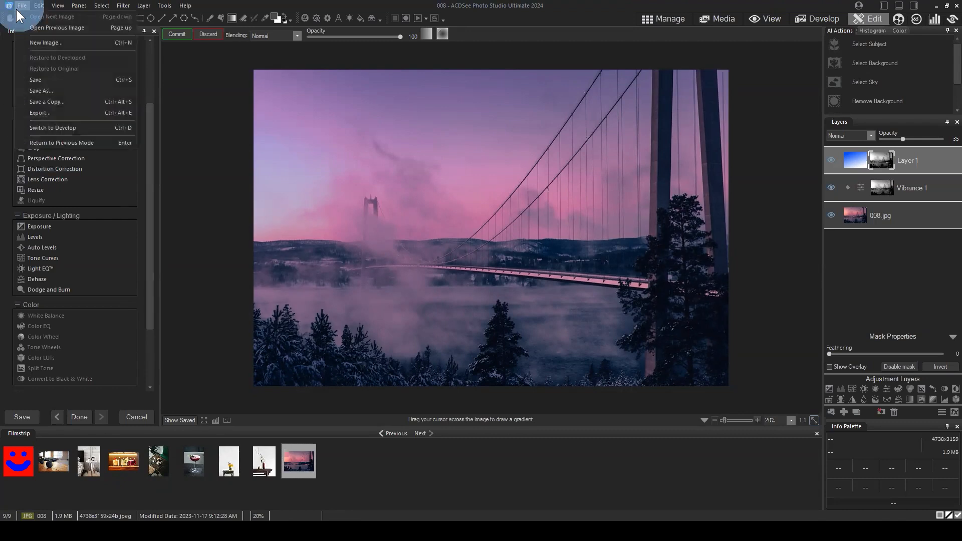
{"action": "left_click", "coordinate": [56, 91]}
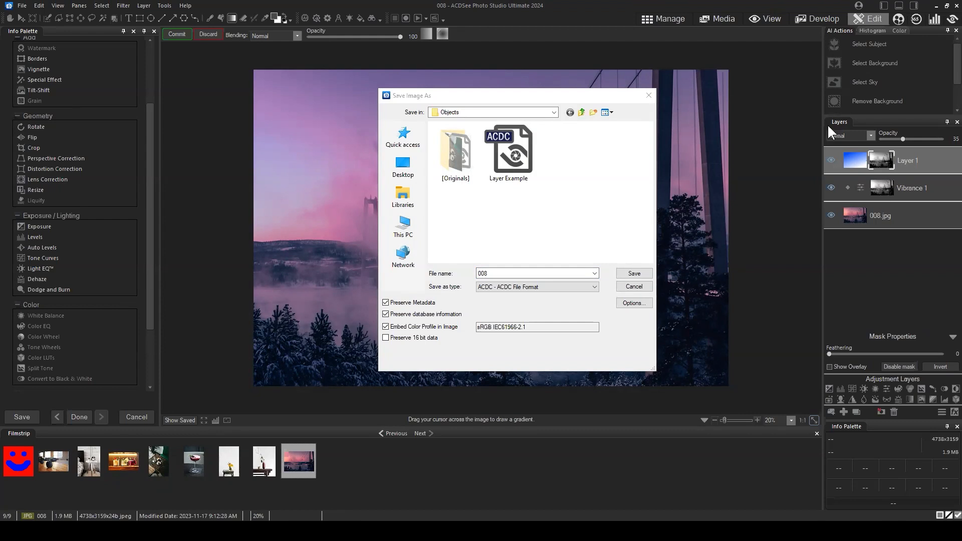
{"action": "left_click", "coordinate": [465, 100]}
{"action": "left_click_drag", "start_coordinate": [465, 99], "coordinate": [445, 92]}
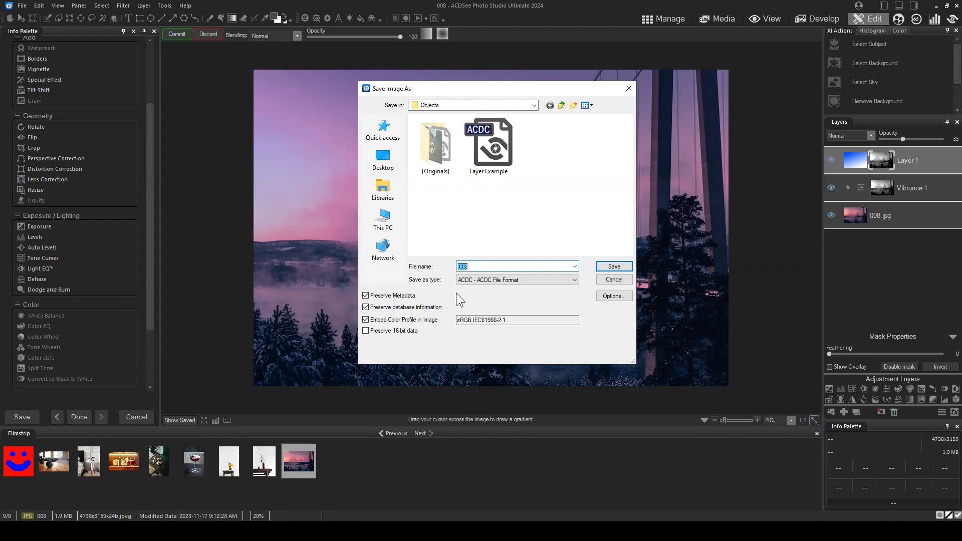
{"action": "left_click", "coordinate": [480, 281]}
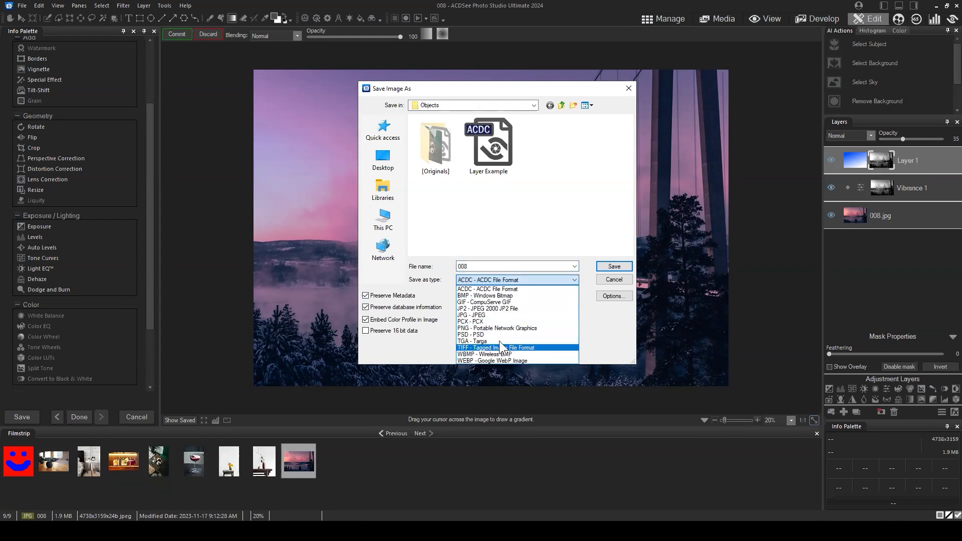
{"action": "left_click", "coordinate": [572, 281]}
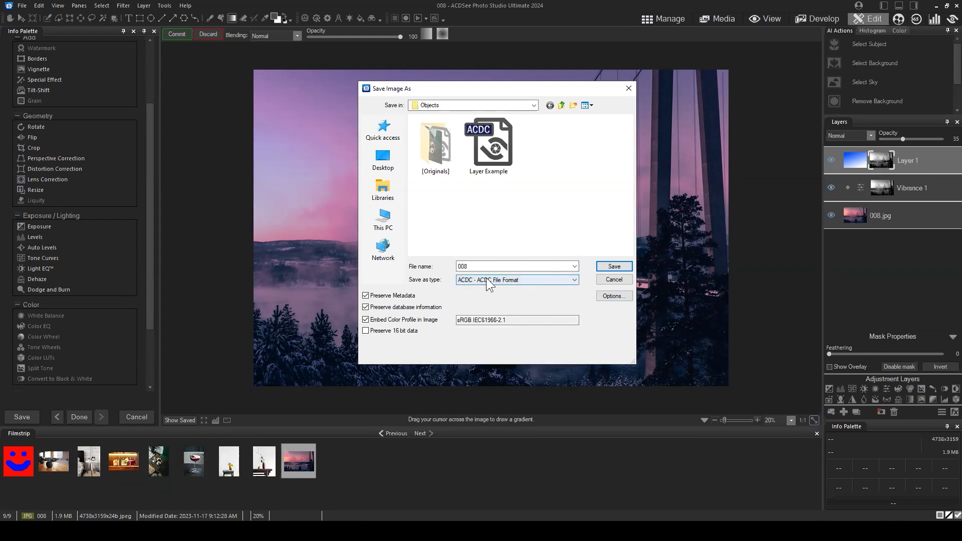
{"action": "double_click", "coordinate": [498, 266]}
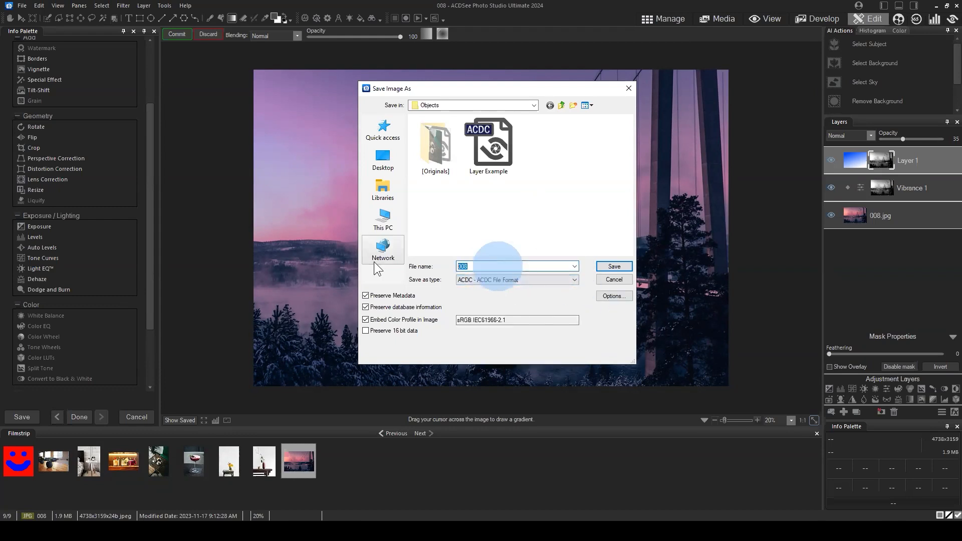
{"action": "type", "text": "editable"}
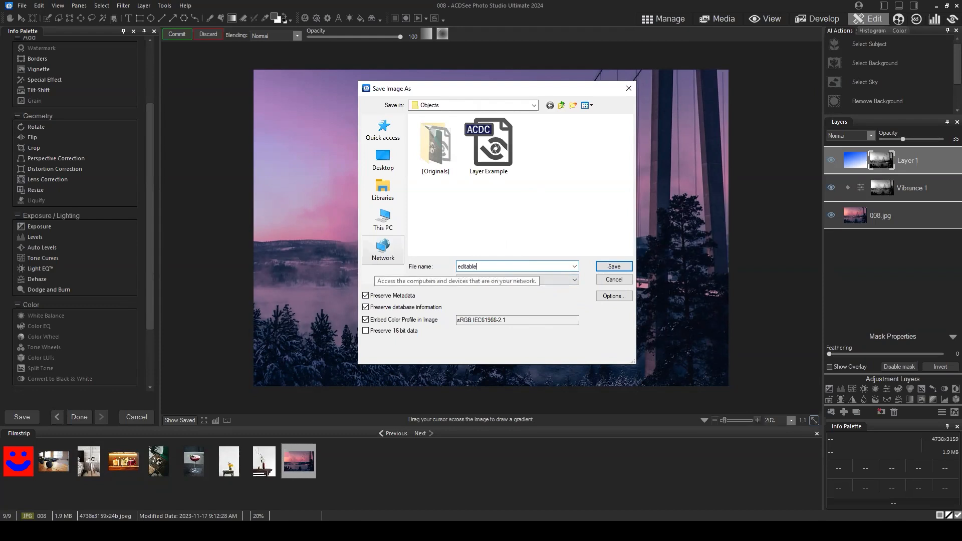
{"action": "type", "text": " file marc h"}
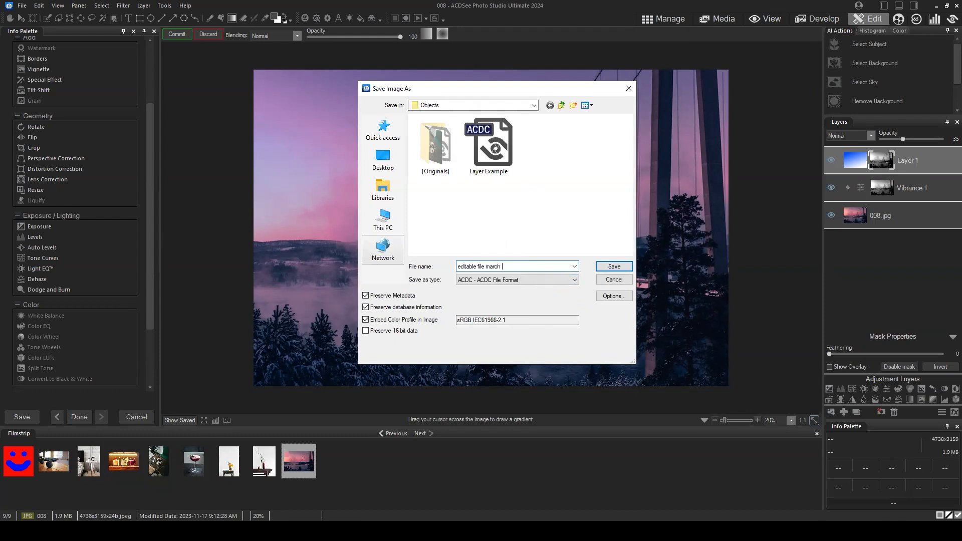
{"action": "type", "text": " 222"}
{"action": "key", "text": "BackSpace"}
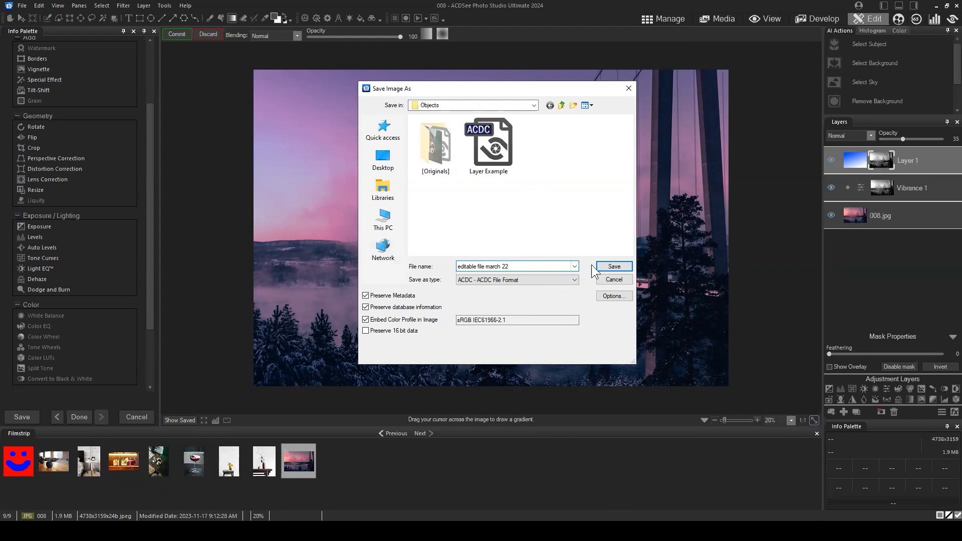
{"action": "left_click", "coordinate": [606, 265]}
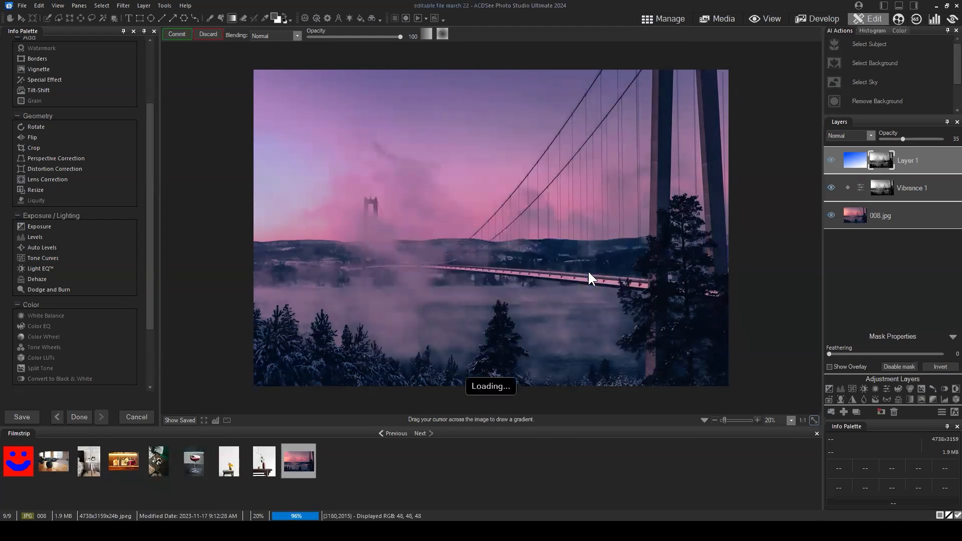
- Switch to Manage mode, browse through Pictures back to the Objects folder and reopen "editable file march 22" in Edit mode
{"action": "left_click", "coordinate": [661, 18]}
{"action": "left_click", "coordinate": [521, 244]}
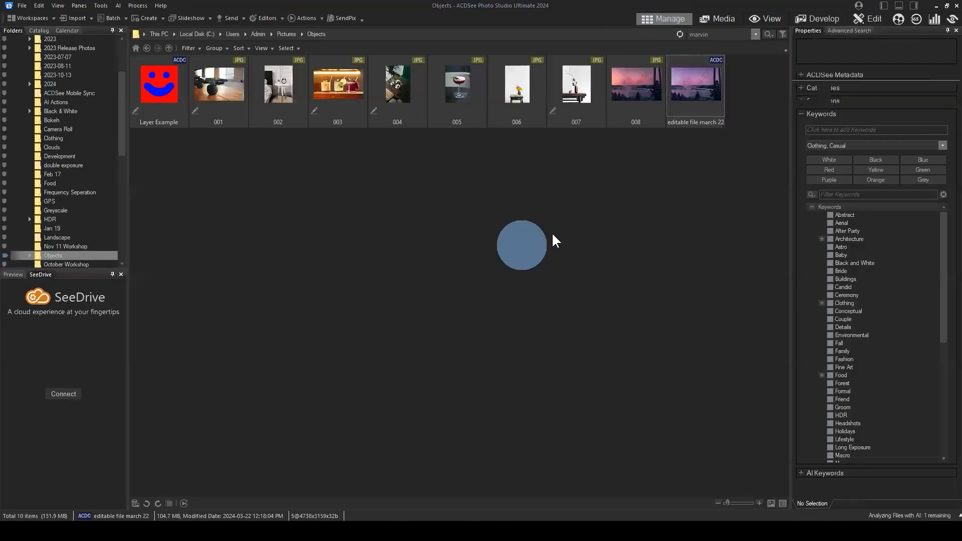
{"action": "left_click", "coordinate": [146, 48]}
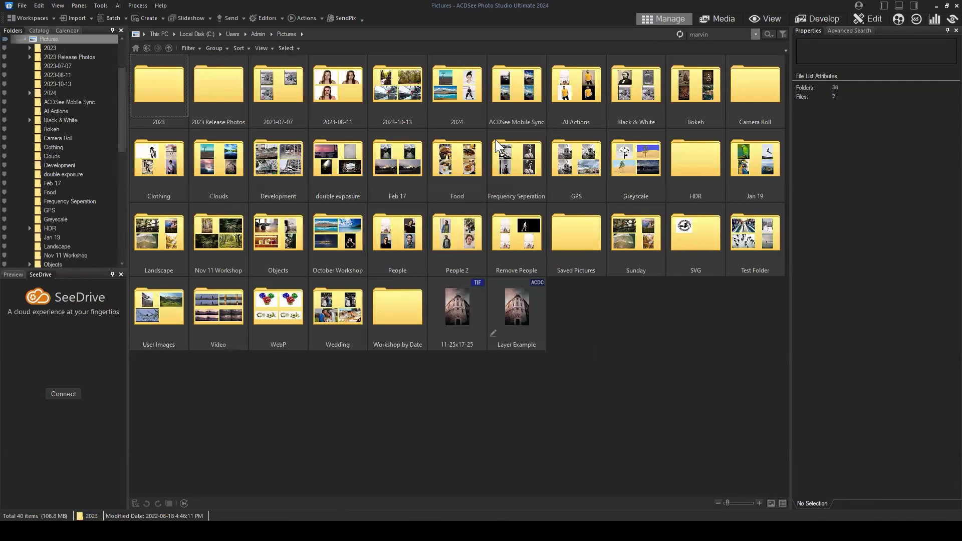
{"action": "double_click", "coordinate": [346, 152]}
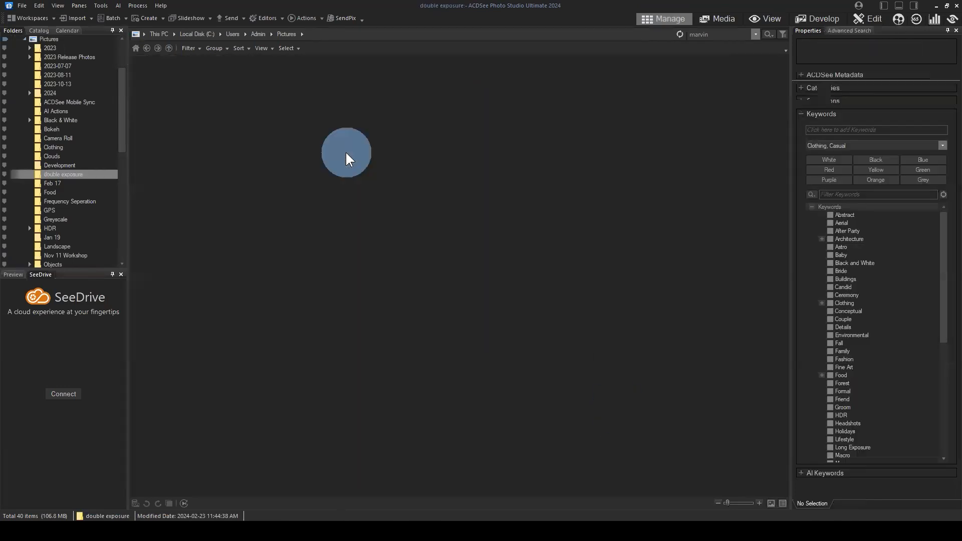
{"action": "left_click", "coordinate": [146, 48]}
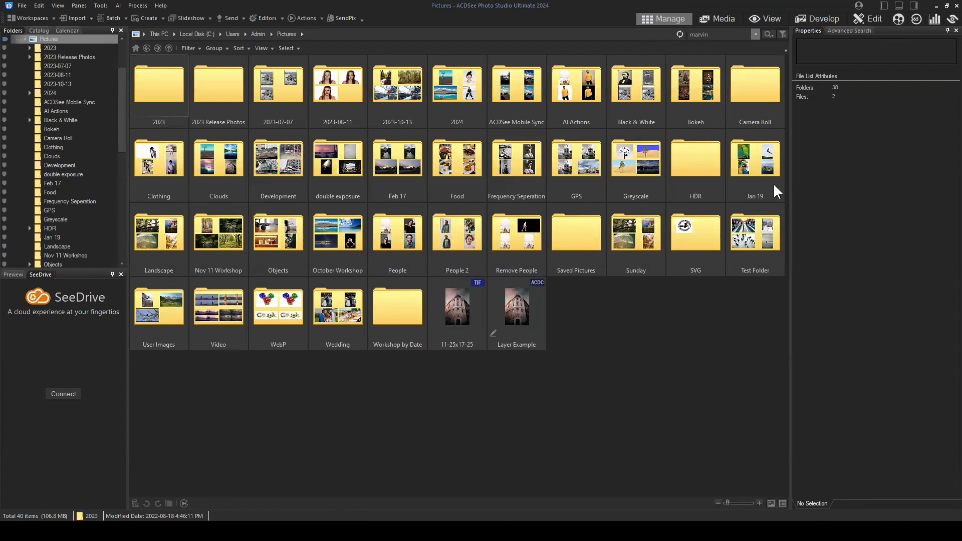
{"action": "double_click", "coordinate": [284, 234]}
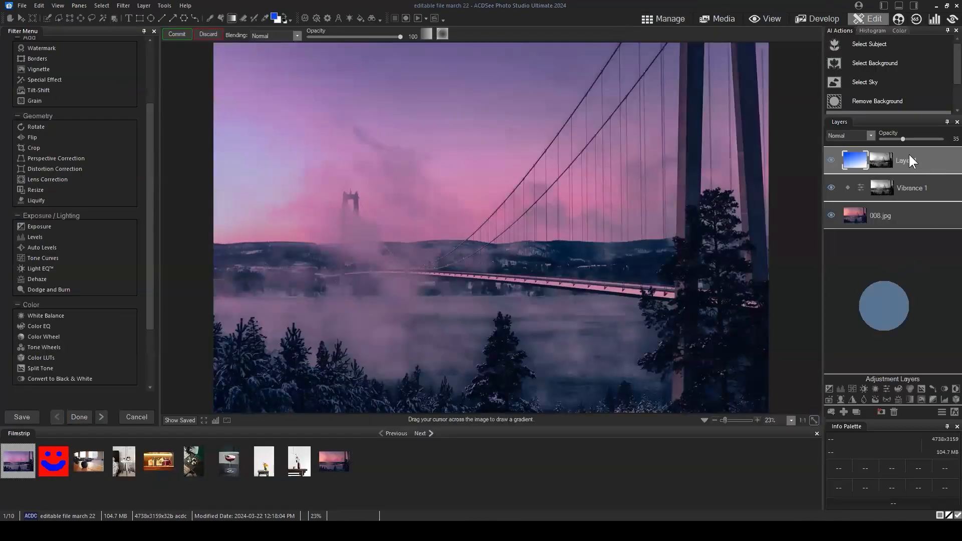
- Raise the opacity of Layer 1 and set the Vibrance 1 layer's saturation to 60 and lightness to 49
{"action": "left_click_drag", "start_coordinate": [903, 139], "coordinate": [922, 137]}
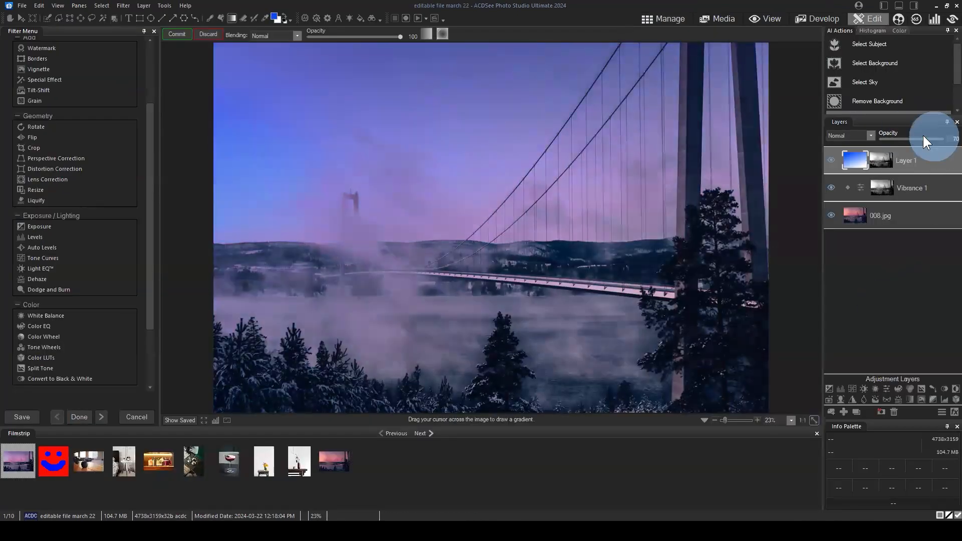
{"action": "left_click", "coordinate": [912, 187]}
{"action": "left_click_drag", "start_coordinate": [892, 339], "coordinate": [916, 338]}
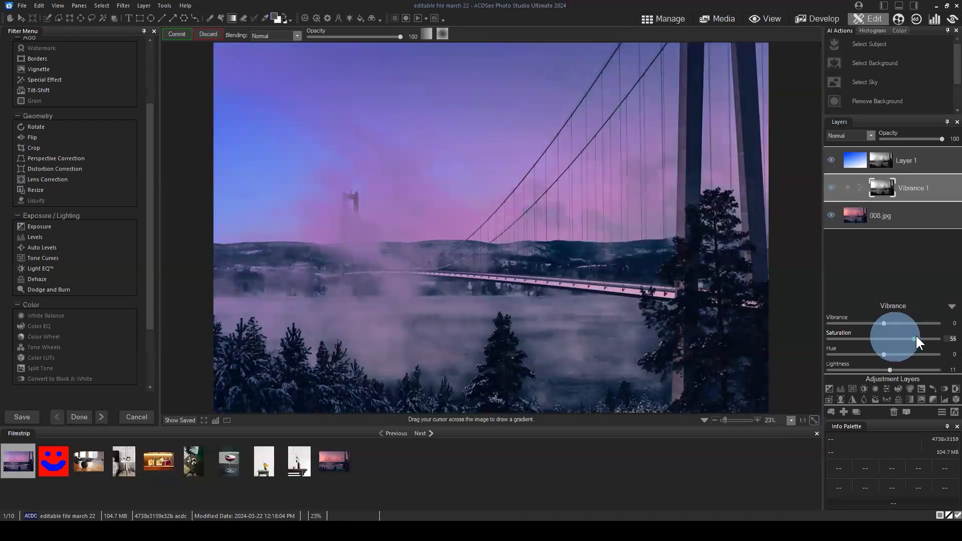
{"action": "left_click", "coordinate": [884, 373]}
{"action": "left_click_drag", "start_coordinate": [895, 370], "coordinate": [910, 370]}
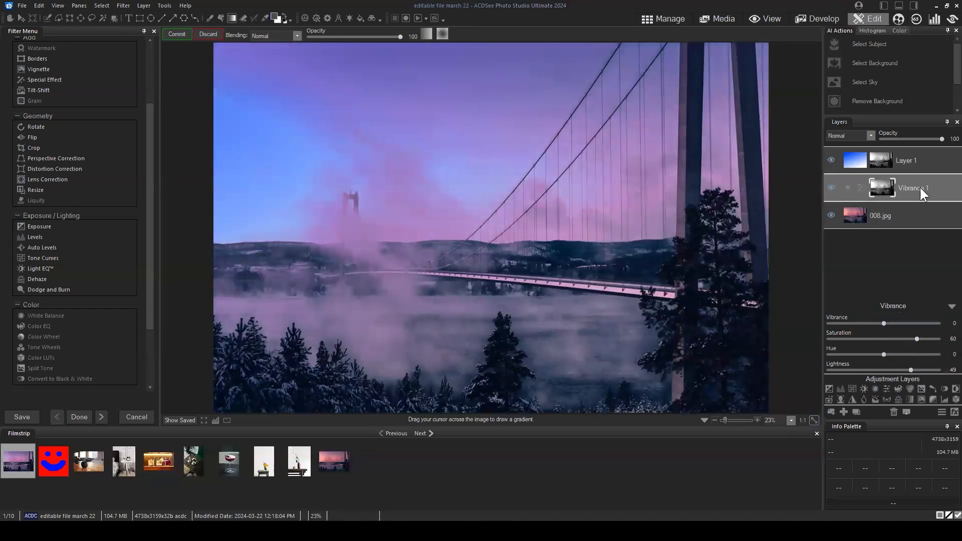